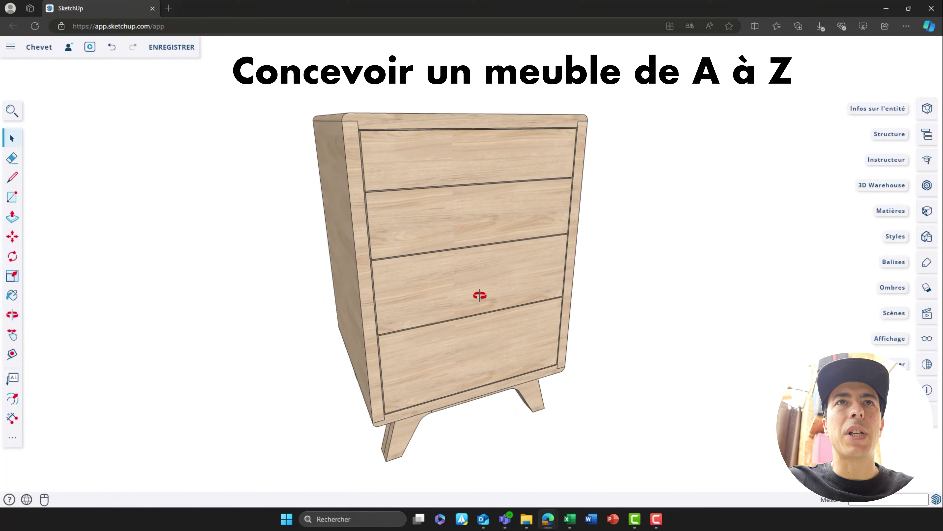
- Create a new blank model, leaving the finished Chevet model
key(space)
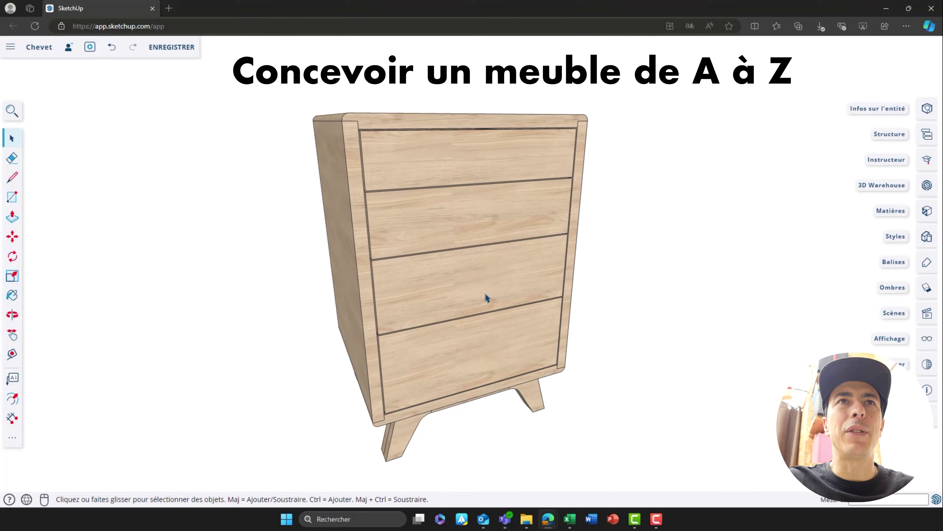
click(11, 47)
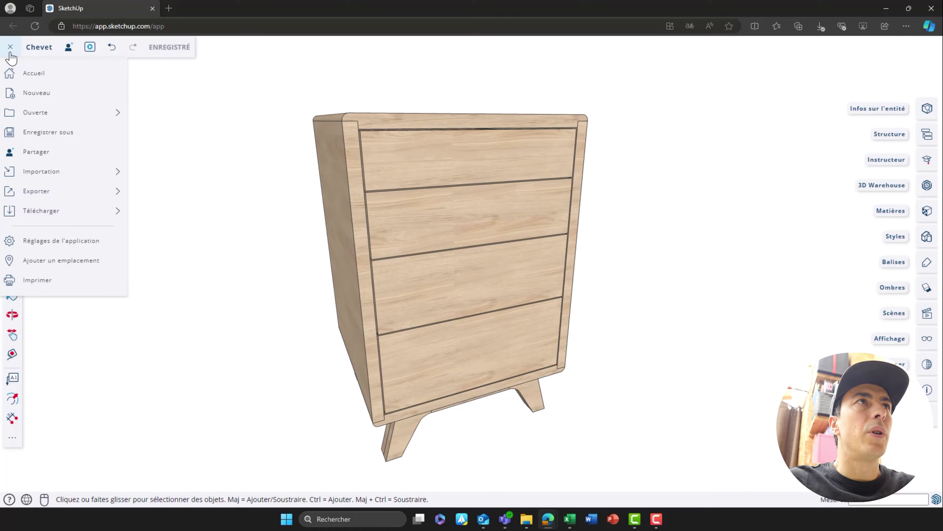
click(39, 97)
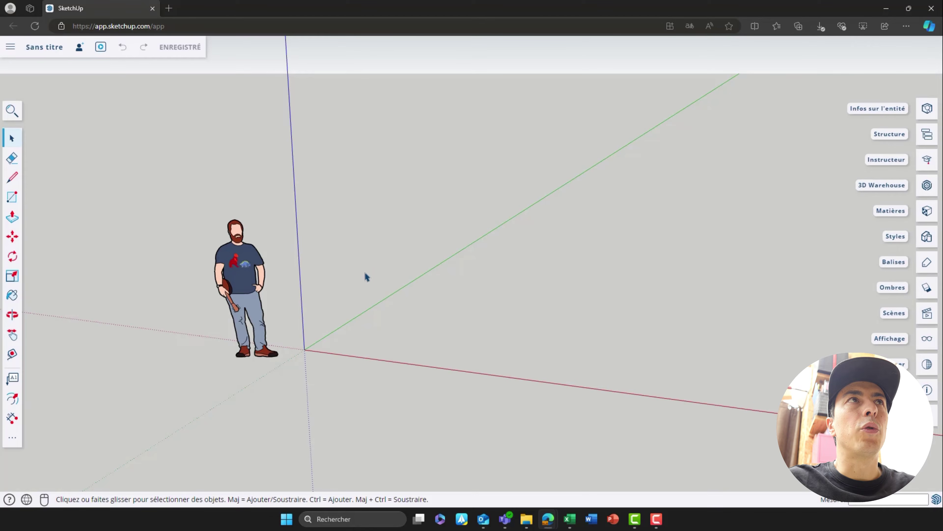
mouse_move(359, 287)
middle_down()
mouse_move(352, 272)
mouse_move(343, 283)
middle_up()
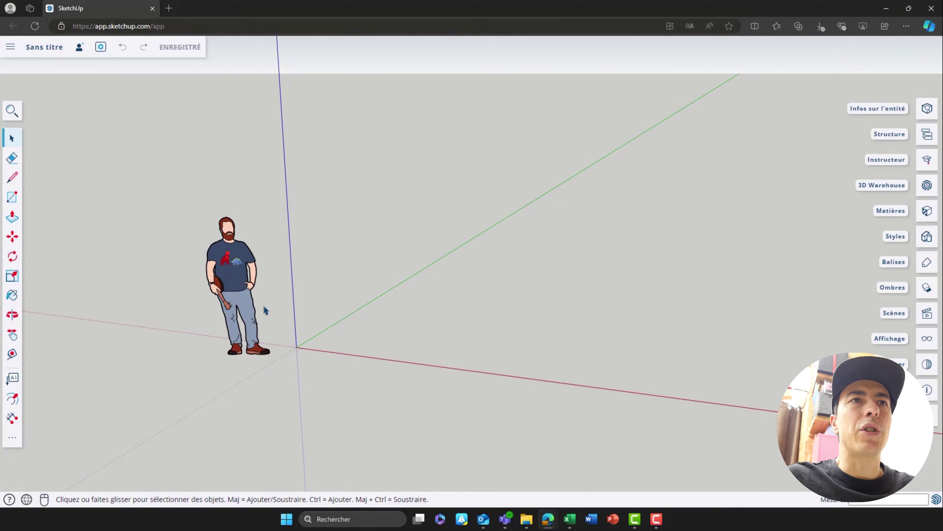
middle_drag(273, 293, 237, 300)
scroll(308, 321, down, 3)
scroll(307, 320, up, 3)
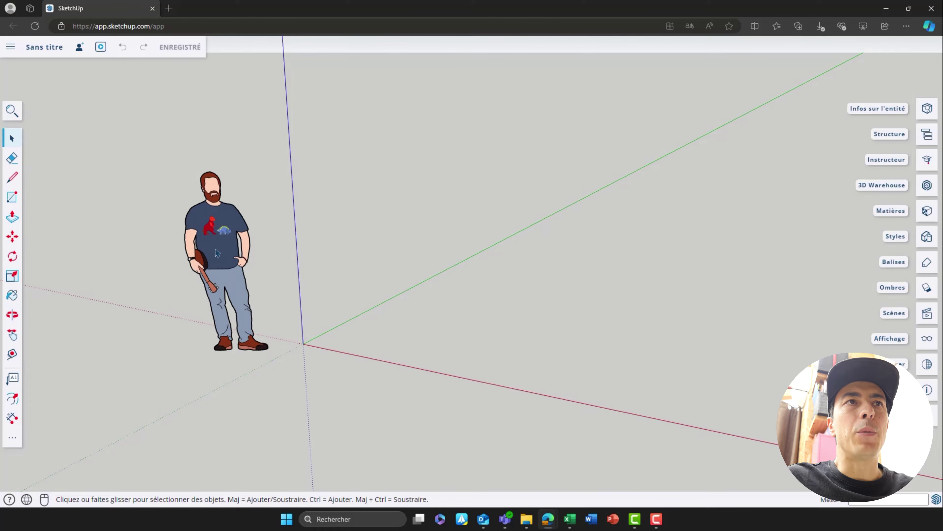
mouse_move(345, 293)
middle_down()
mouse_move(324, 293)
mouse_move(350, 290)
middle_up()
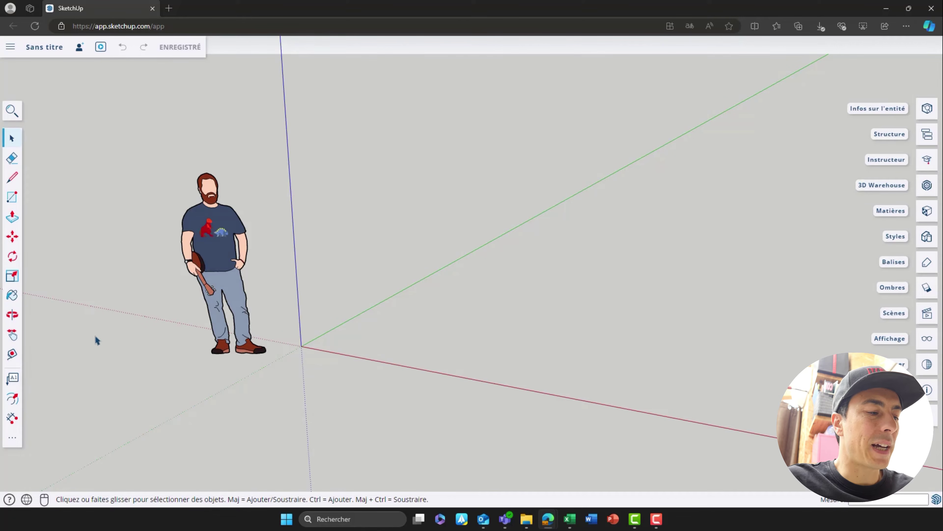
- Place a guide line parallel to the green axis, offset 40 cm from it along the red direction
key(t)
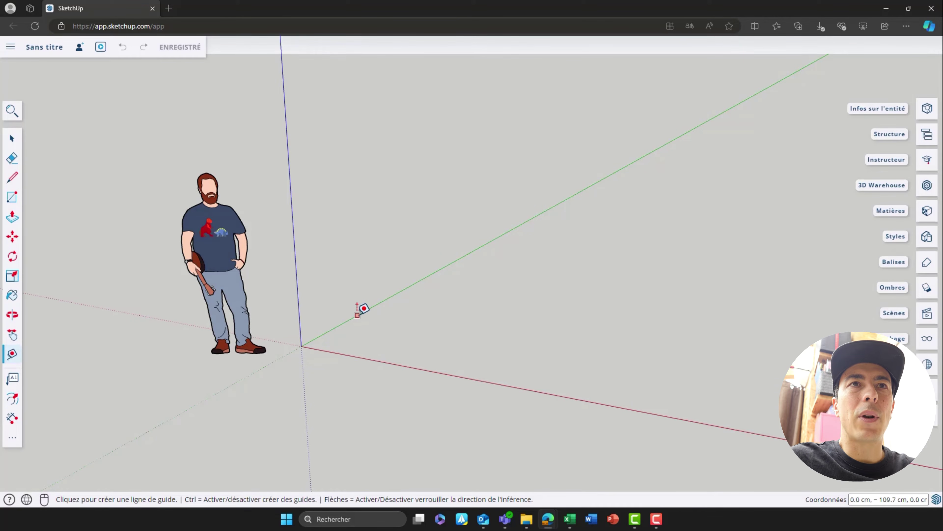
click(357, 312)
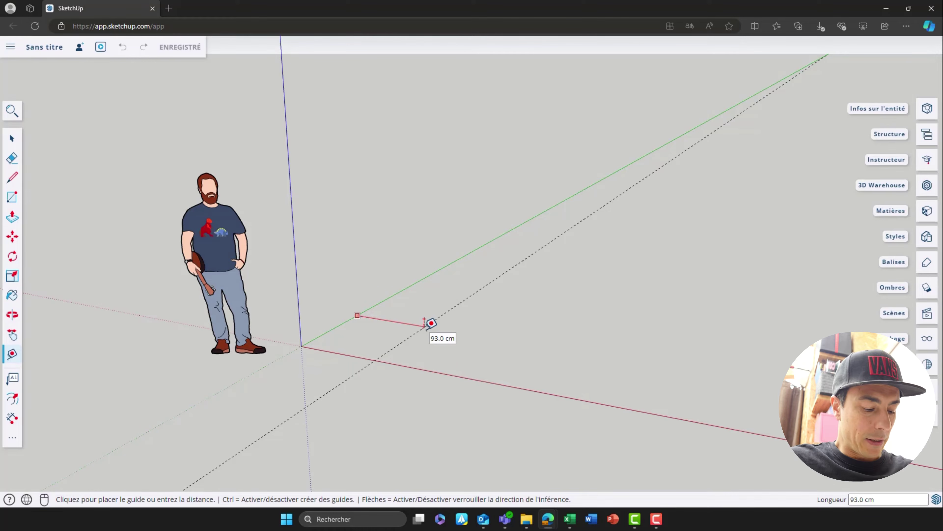
text(40)
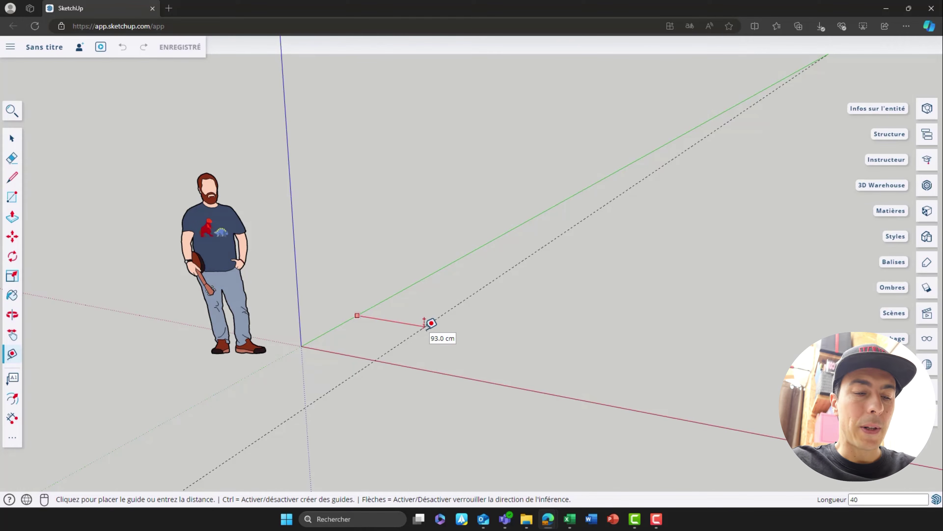
key(Return)
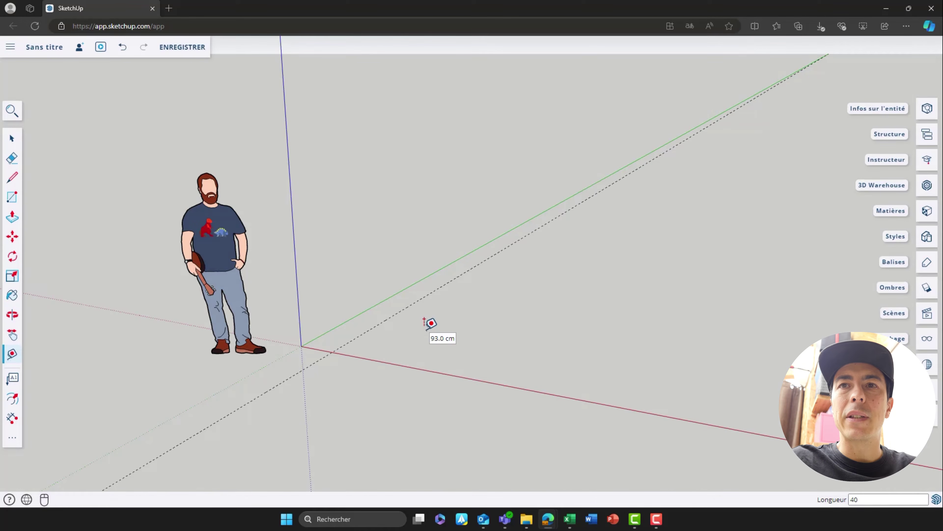
- Place a second guide line parallel to the red axis, offset 38 cm from it along the green direction
scroll(336, 327, up, 5)
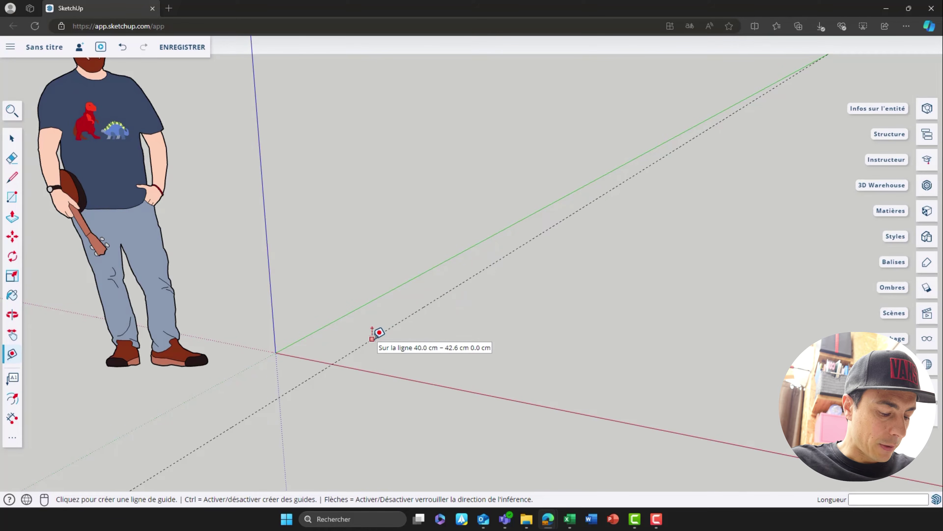
click(364, 369)
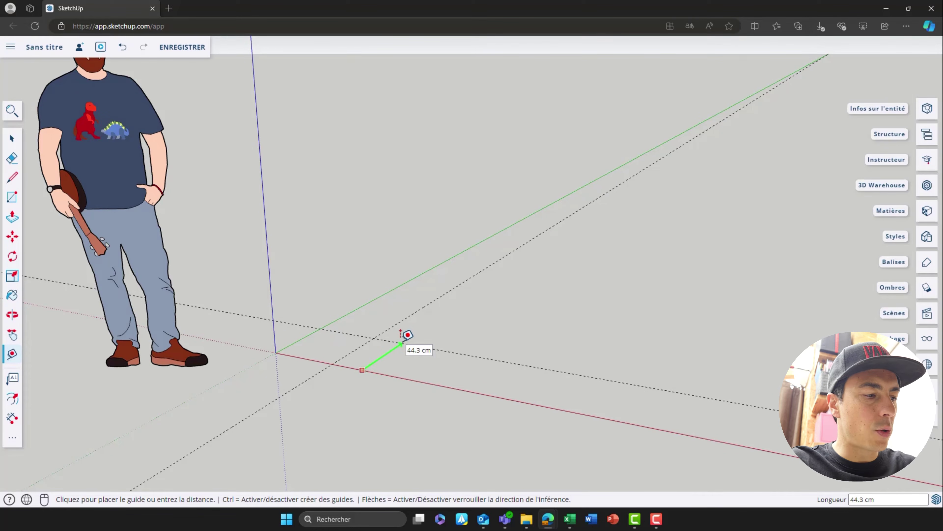
text(38)
key(Return)
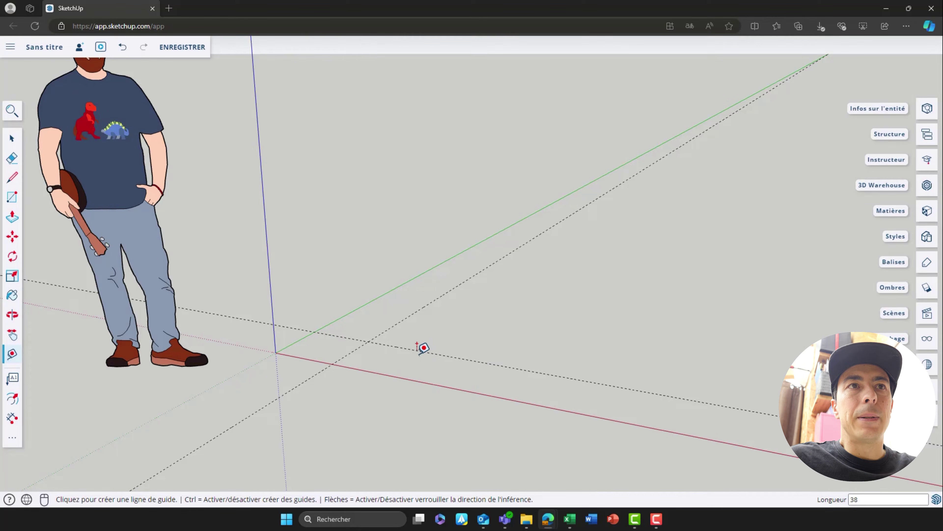
- Draw a 40 × 38 cm rectangle on the ground plane from the intersection of the two guides to the origin
middle_drag(410, 359, 389, 373)
shift+middle_drag(342, 342, 402, 297)
scroll(367, 345, down, 1)
scroll(371, 340, up, 3)
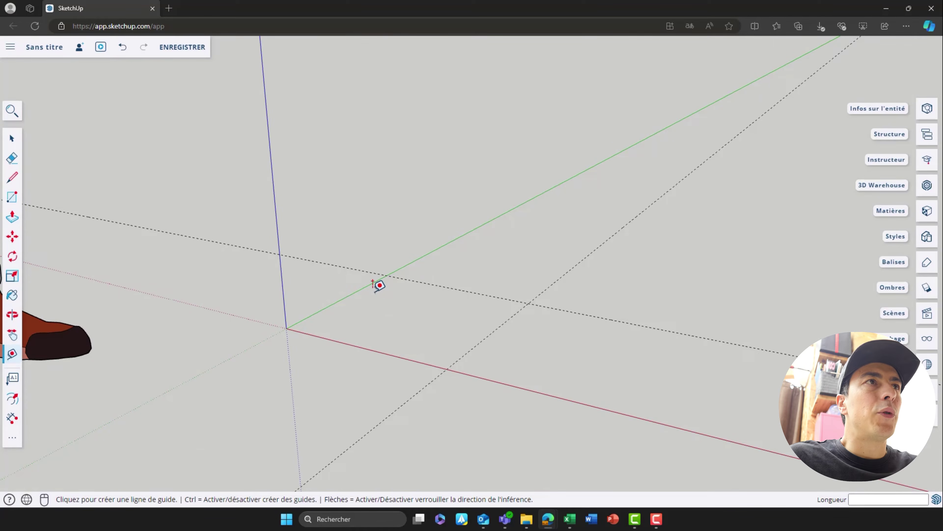
click(11, 201)
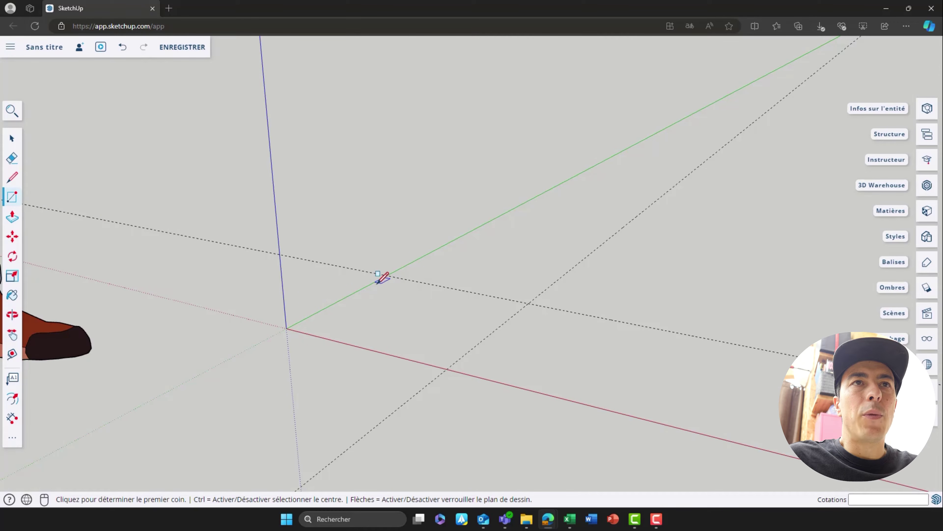
middle_drag(428, 285, 416, 316)
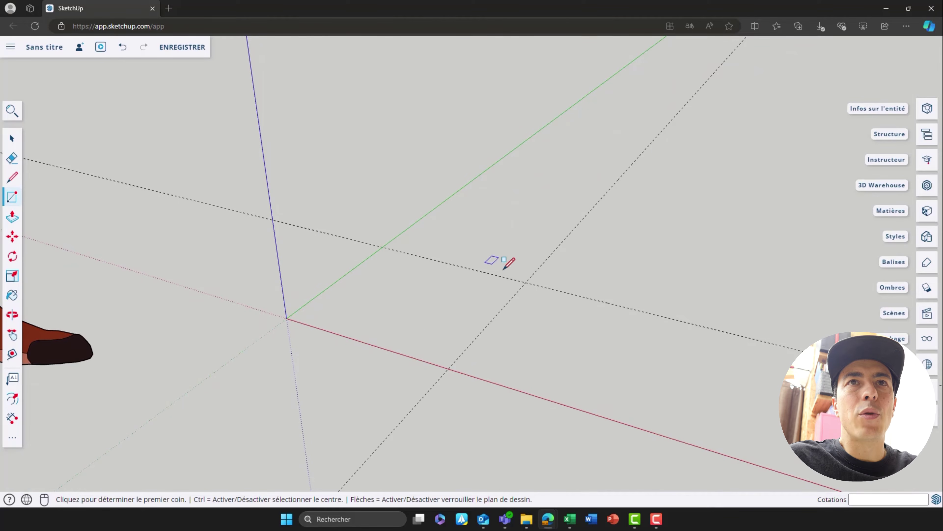
click(526, 282)
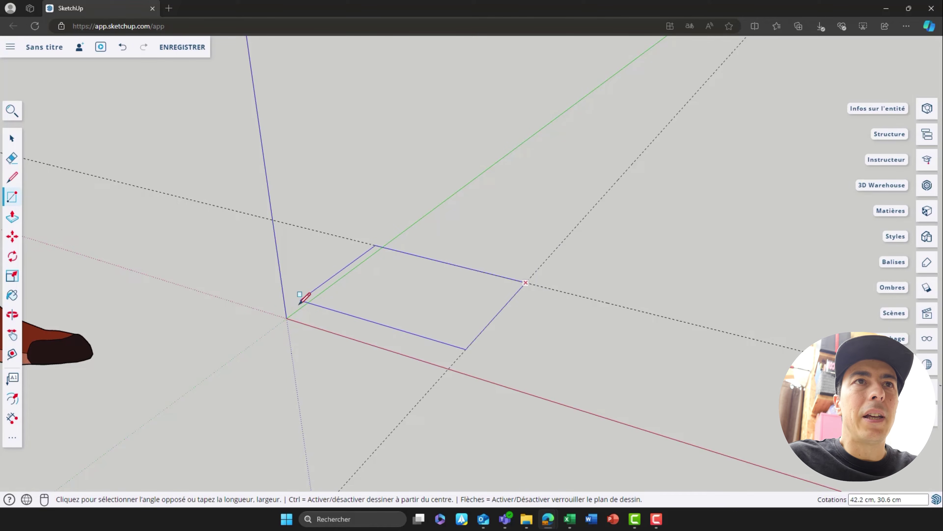
click(287, 318)
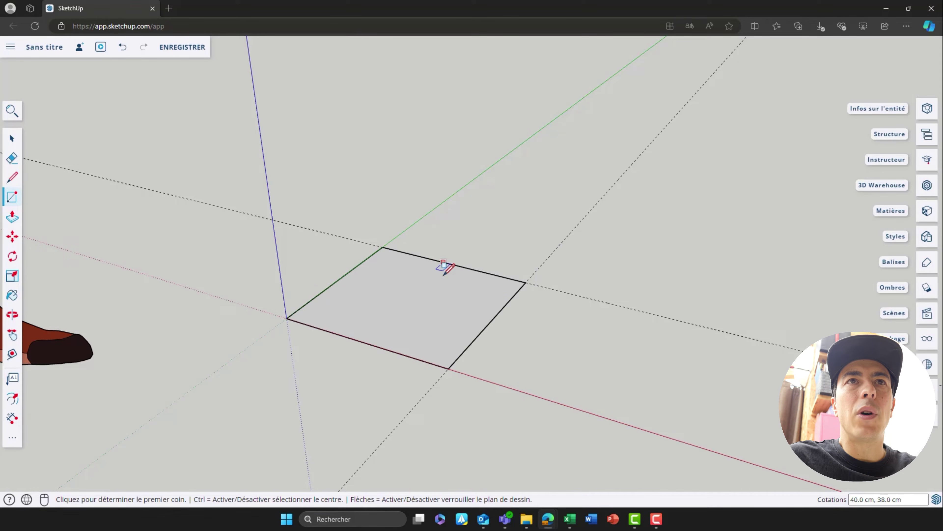
middle_drag(442, 268, 430, 262)
drag(429, 262, 379, 277)
key(r)
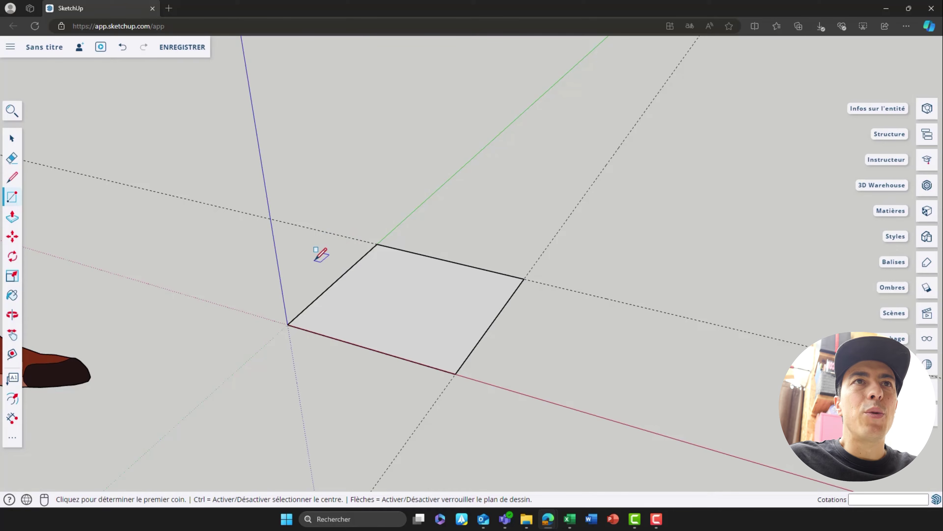
key(space)
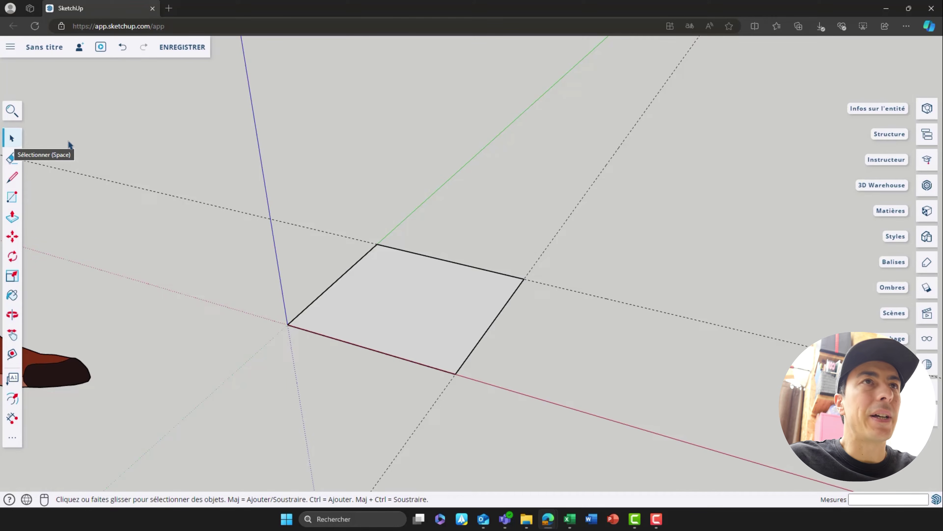
middle_drag(372, 343, 369, 313)
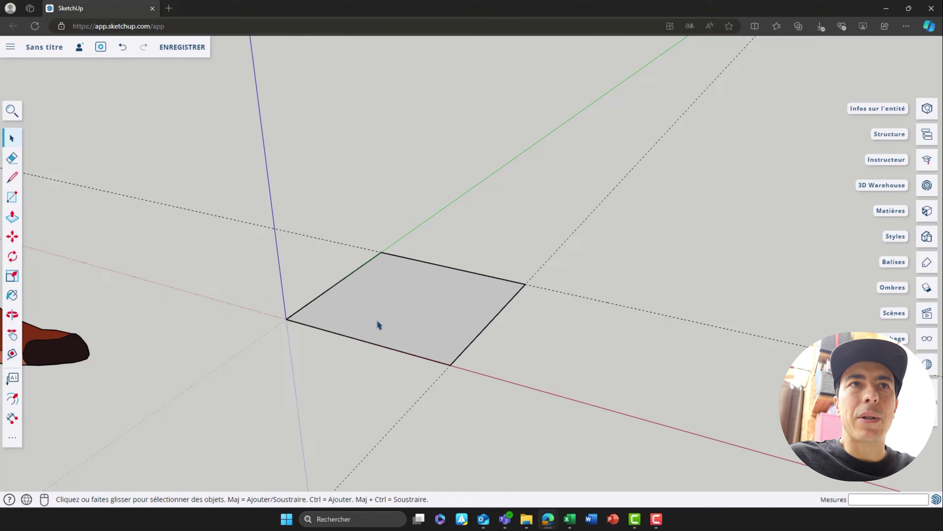
middle_drag(381, 320, 355, 323)
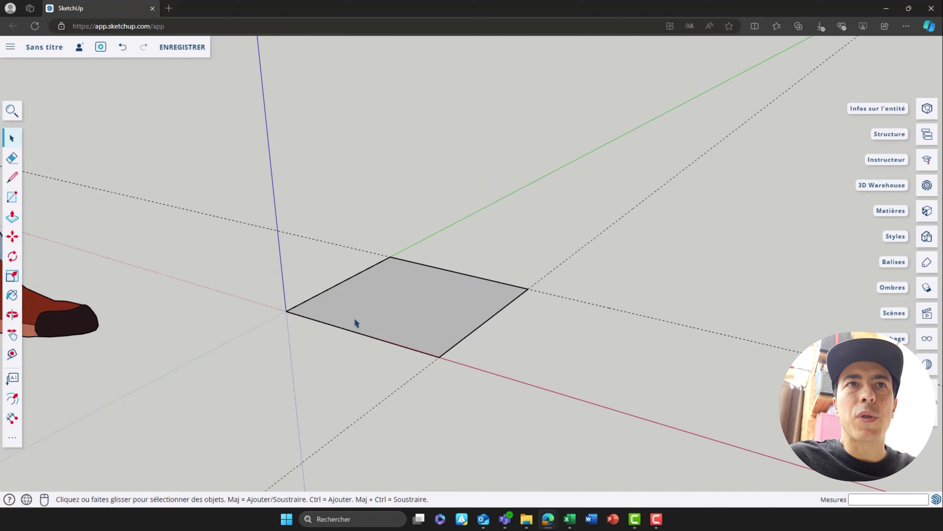
- Extrude the rectangle upward by 2 cm with Push/Pull to form the board
click(341, 313)
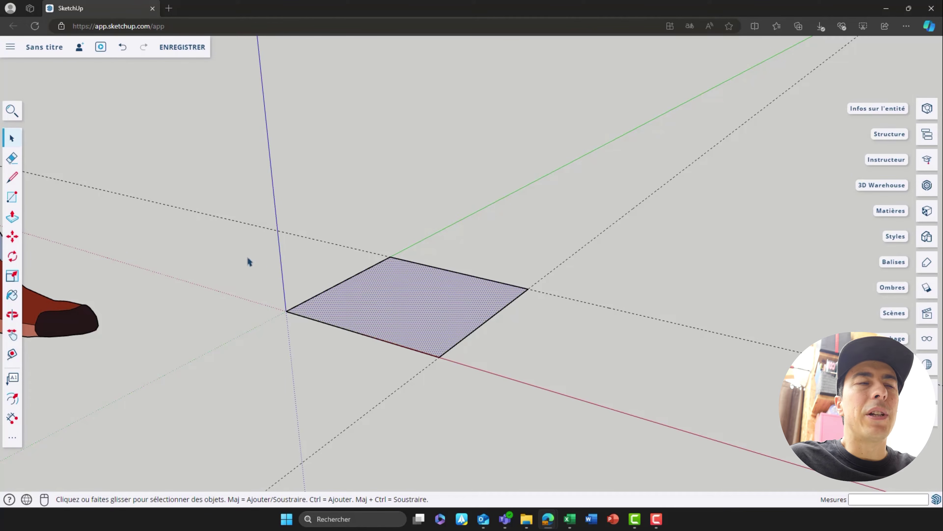
key(o)
mouse_move(347, 312)
mouse_down()
mouse_move(362, 295)
mouse_move(343, 317)
mouse_up()
key(space)
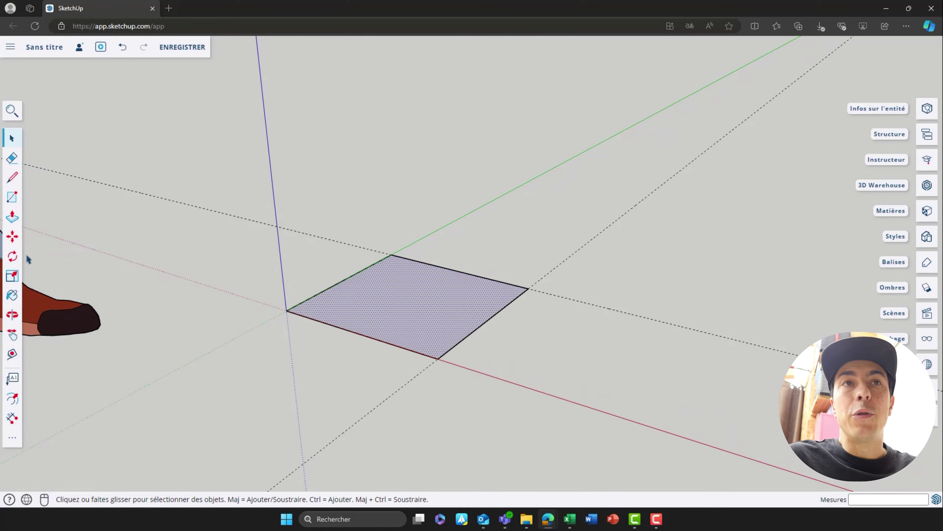
click(12, 223)
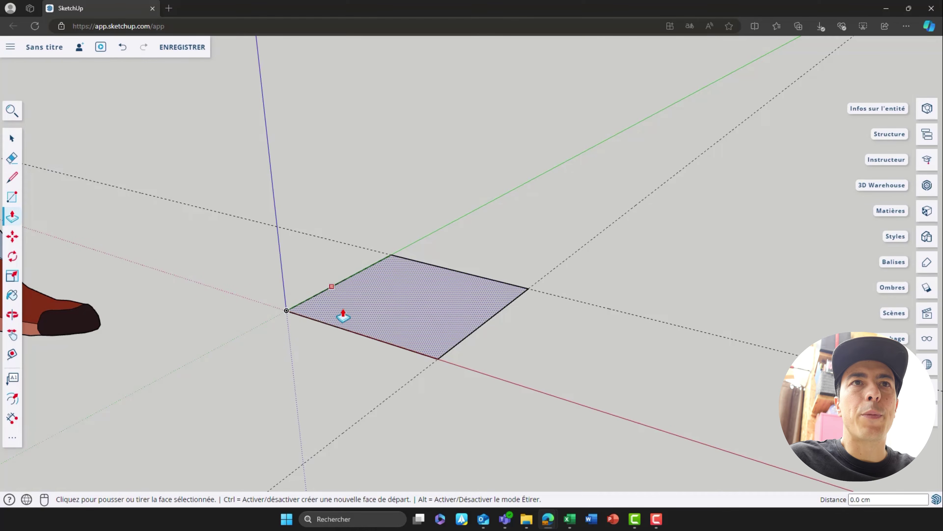
click(400, 311)
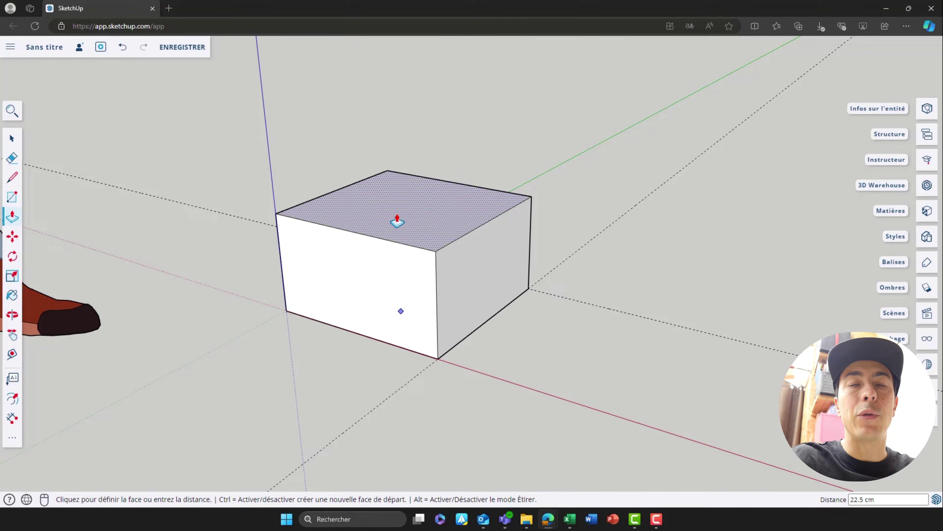
text(2)
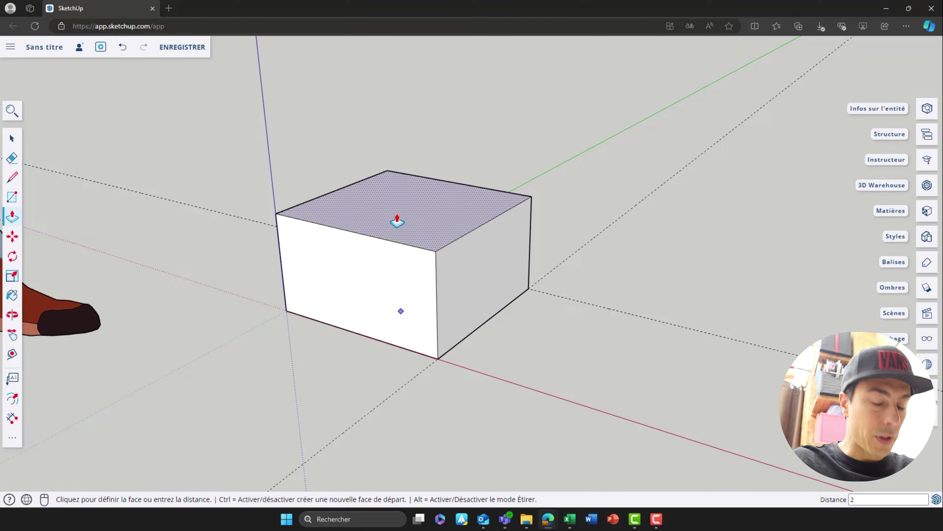
key(Return)
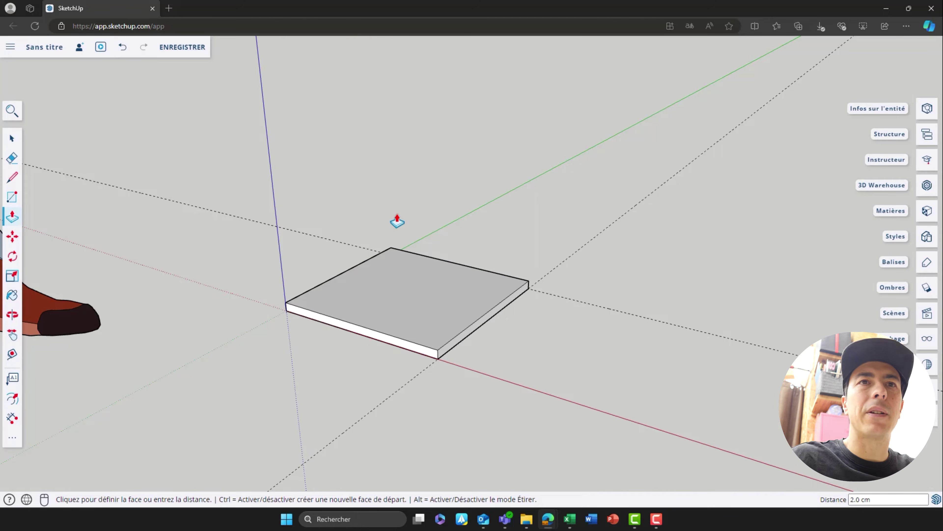
key(space)
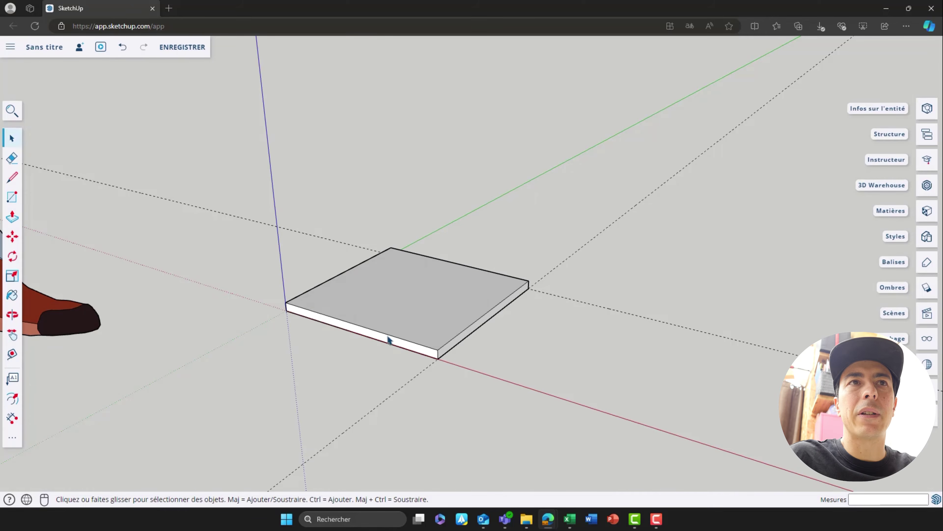
- Select the board's top face and individual edges in turn to examine its separate geometry, and clear the selection
middle_drag(415, 295, 375, 337)
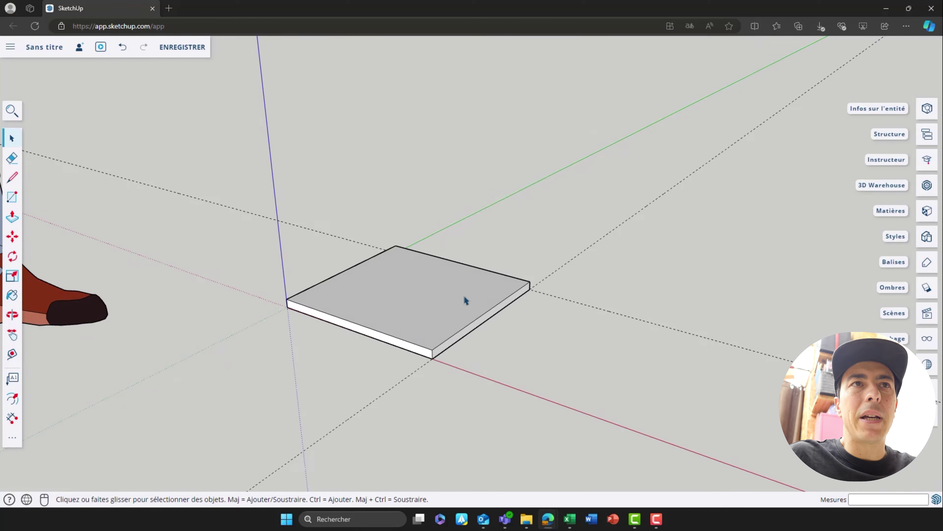
scroll(425, 331, down, 2)
scroll(428, 335, up, 4)
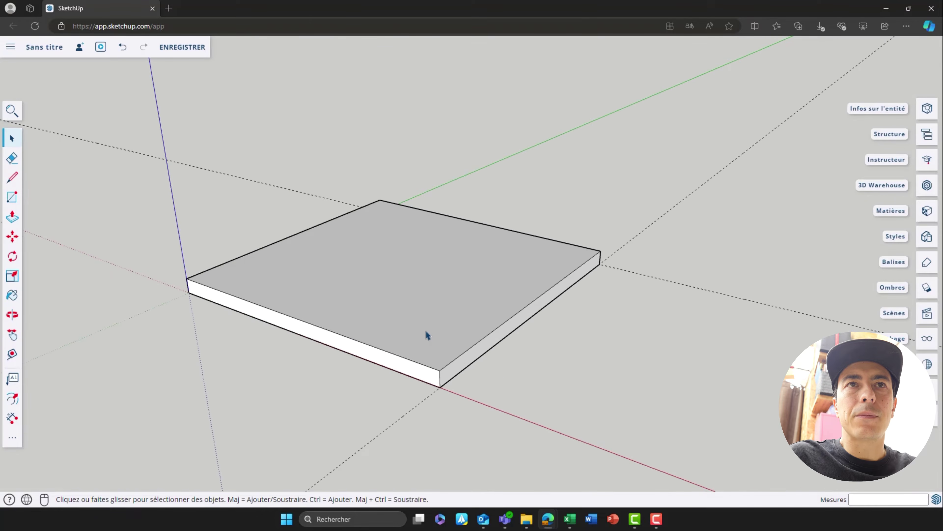
scroll(428, 334, up, 2)
click(348, 301)
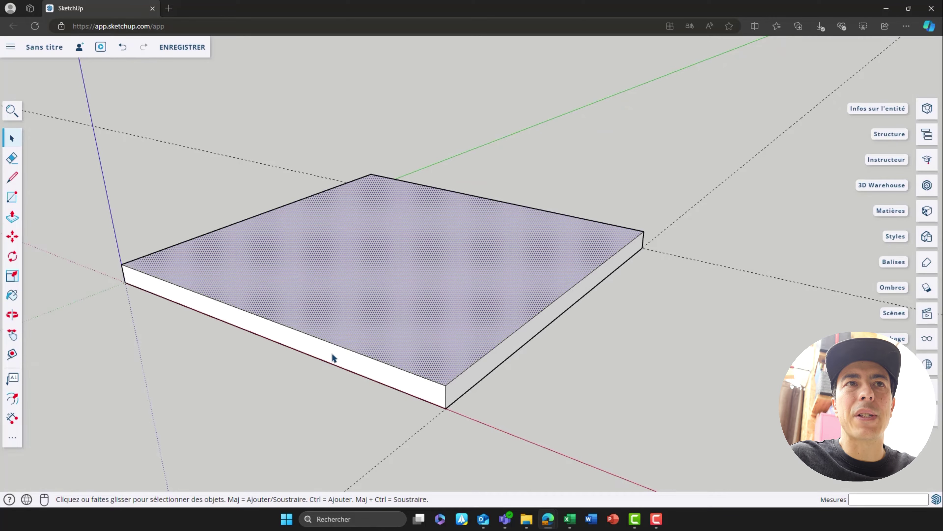
key(Escape)
click(452, 383)
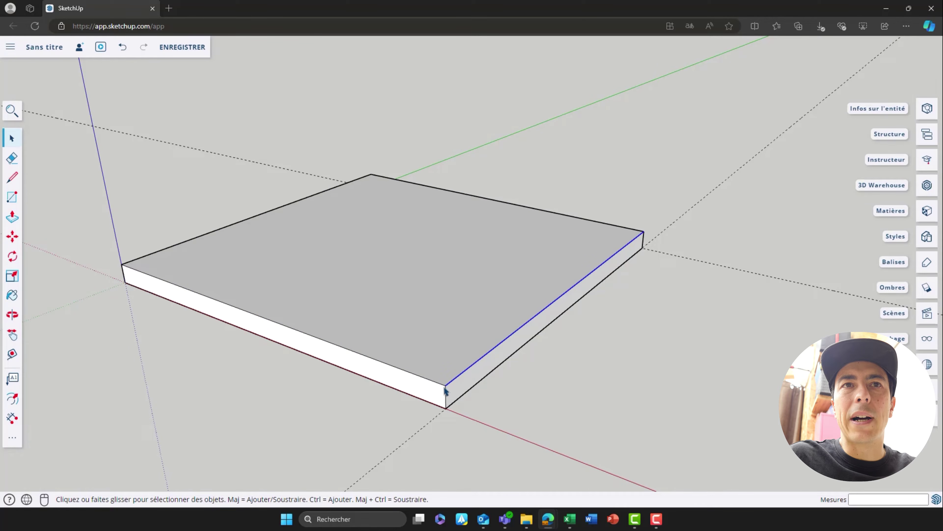
click(447, 389)
click(453, 387)
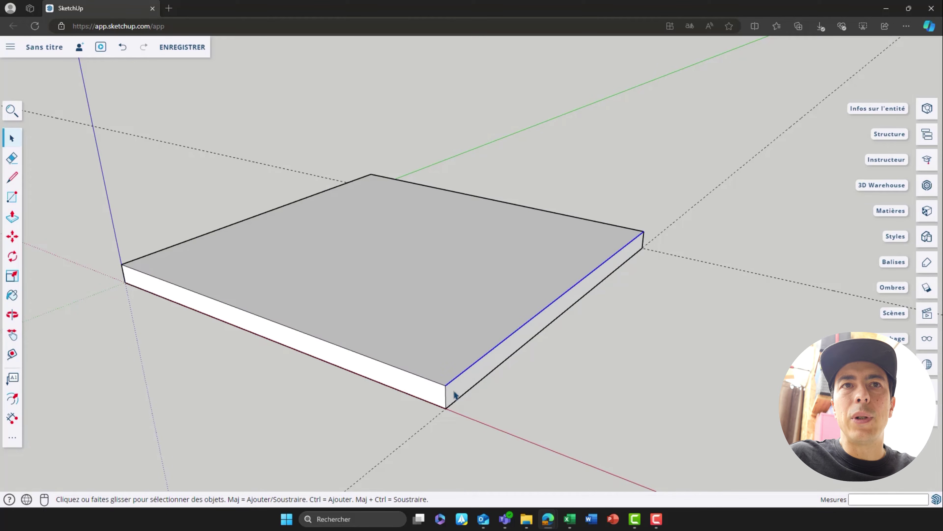
click(453, 391)
click(429, 393)
click(431, 368)
click(374, 406)
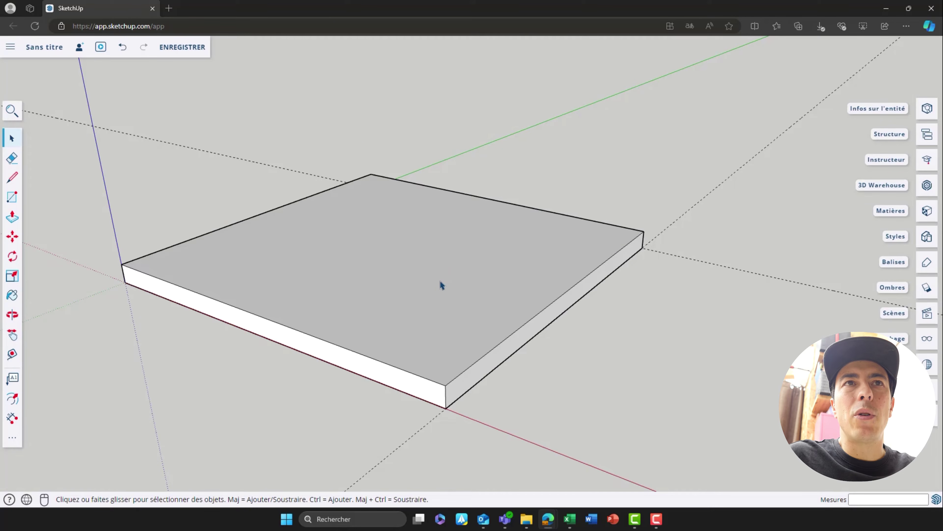
- Select the board's front upper edge and front face in turn to examine its separate geometry, and clear the selection
middle_drag(395, 314, 377, 298)
click(352, 307)
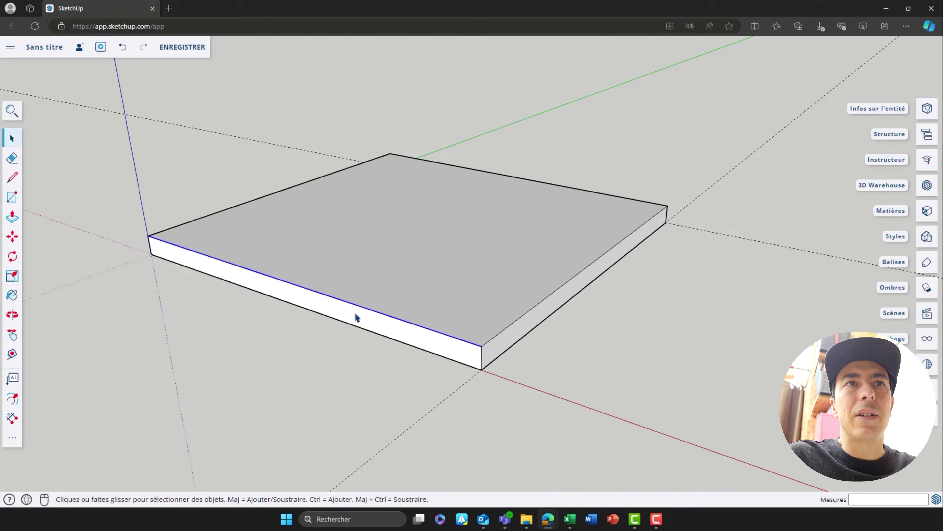
click(356, 317)
click(322, 371)
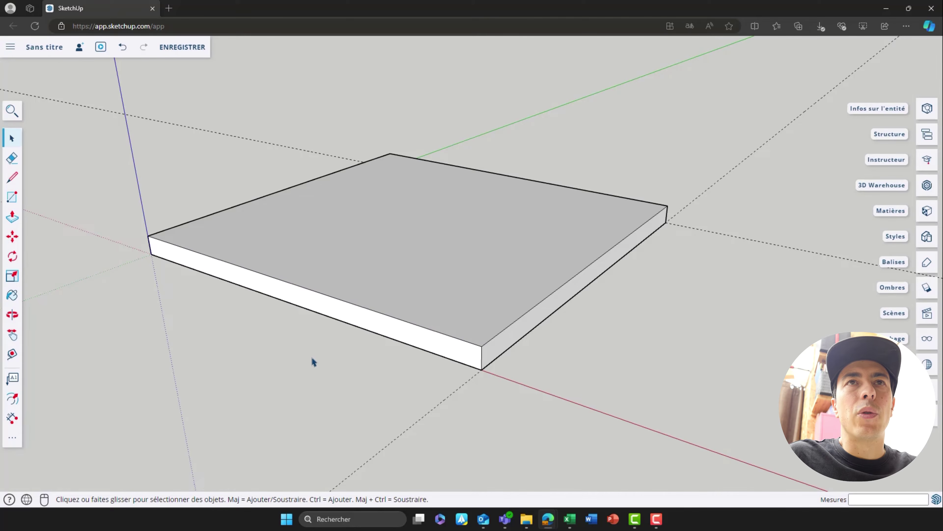
scroll(312, 359, up, 2)
scroll(310, 359, down, 4)
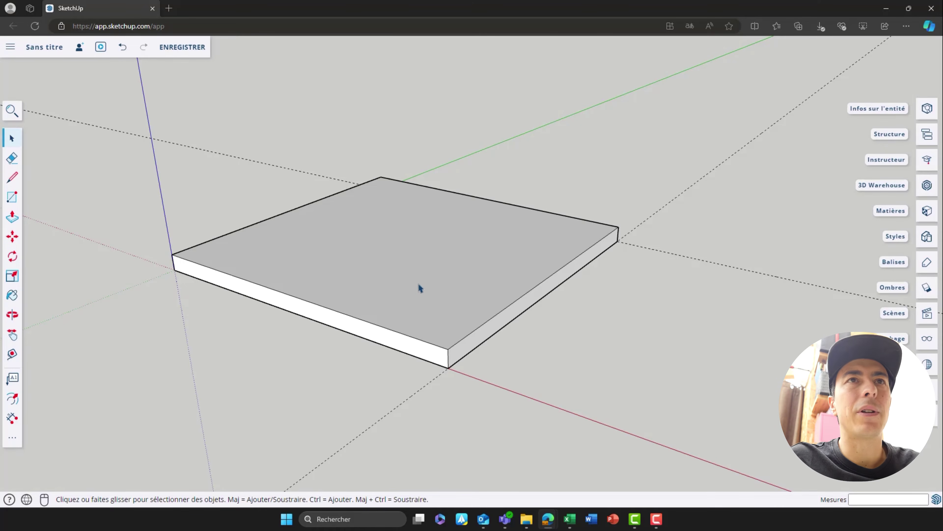
key(o)
mouse_move(424, 286)
mouse_down()
mouse_move(450, 274)
mouse_move(432, 274)
mouse_move(438, 294)
mouse_up()
key(space)
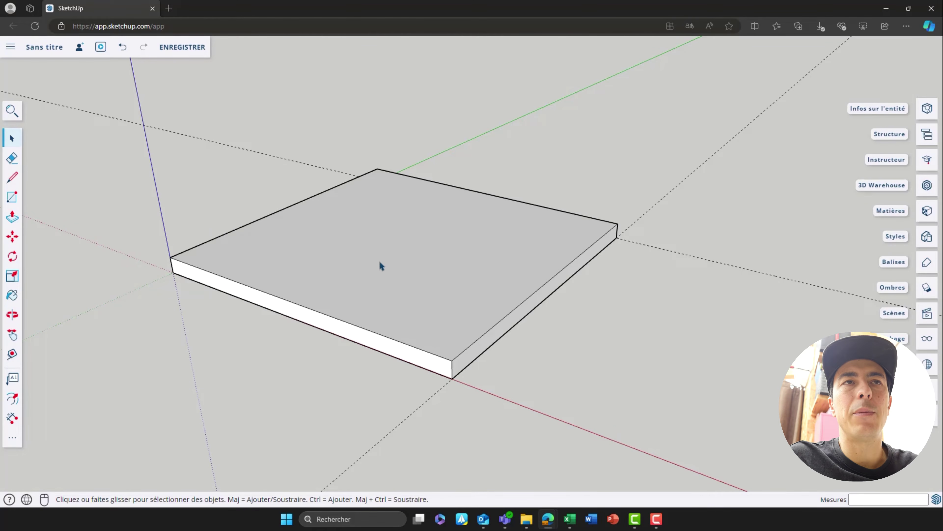
- Select the board's top face alone, then the face together with its bounding edges, clearing the selection after each
click(343, 268)
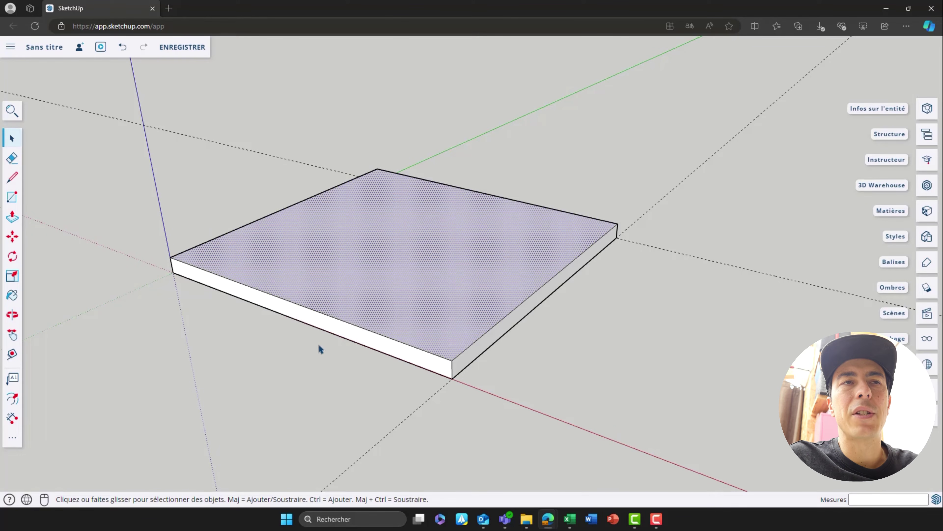
click(319, 348)
double_click(343, 286)
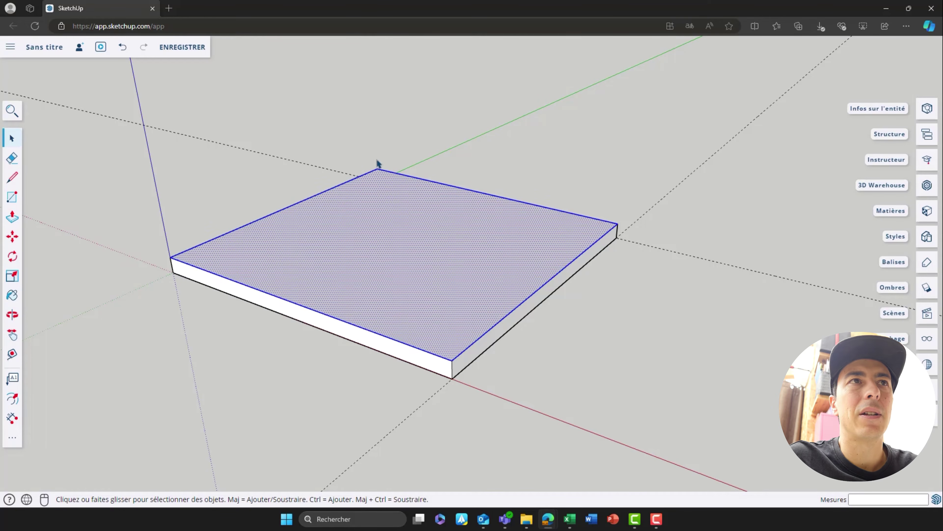
click(320, 393)
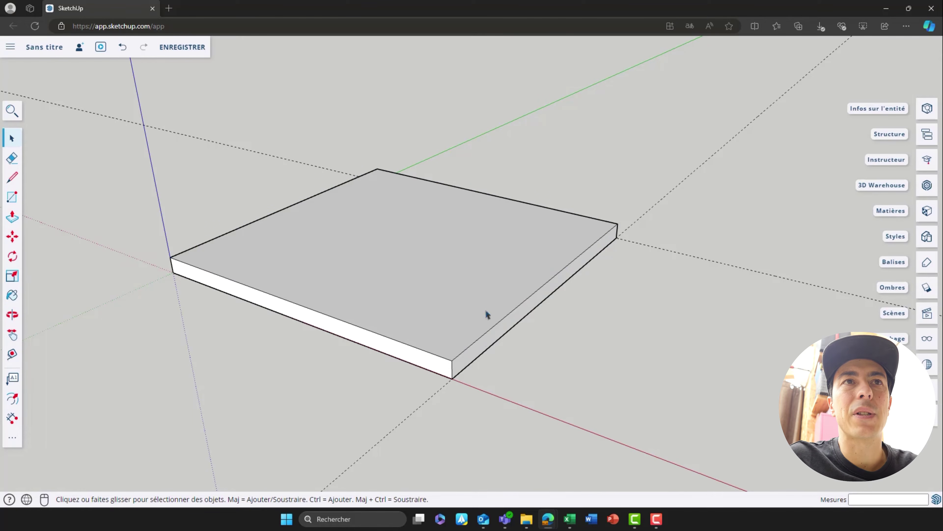
- Select all connected faces and edges of the board, turn them into a group, and clear the selection
triple_click(352, 293)
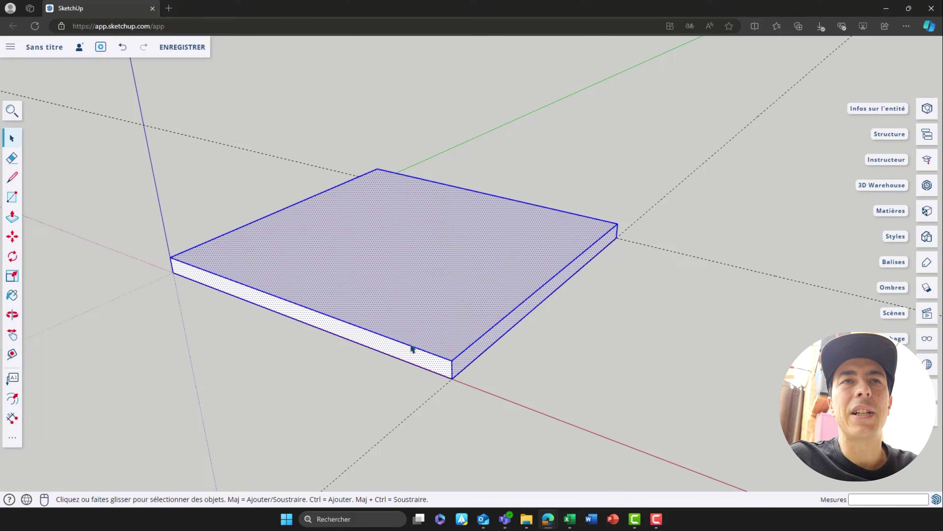
key(o)
drag(411, 349, 382, 381)
key(space)
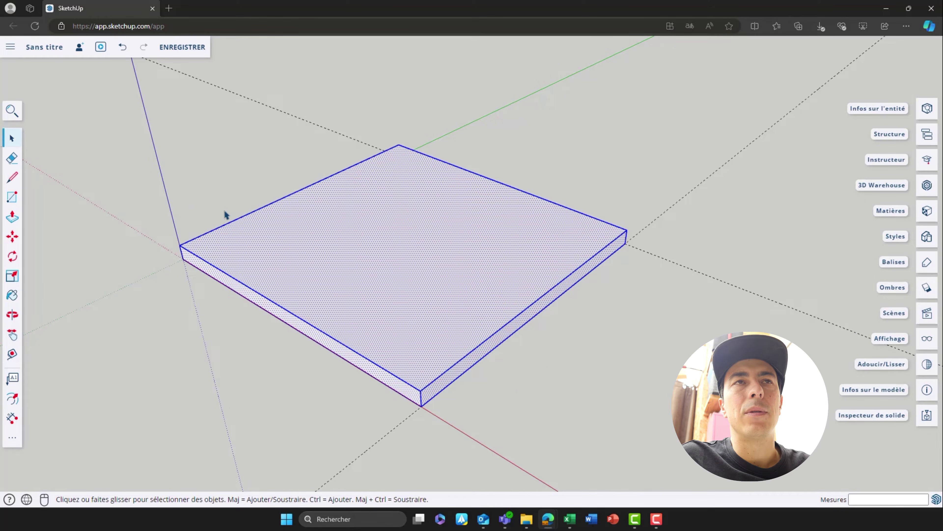
right_click(278, 223)
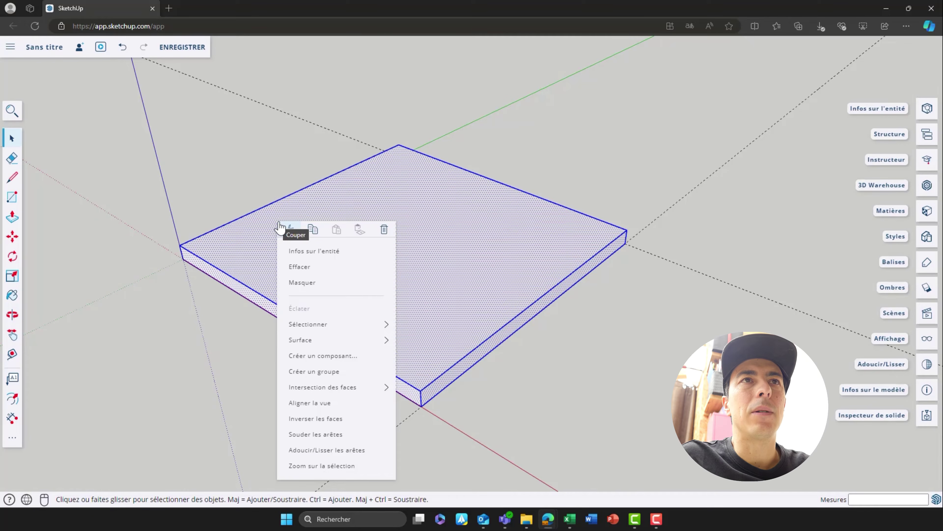
click(335, 372)
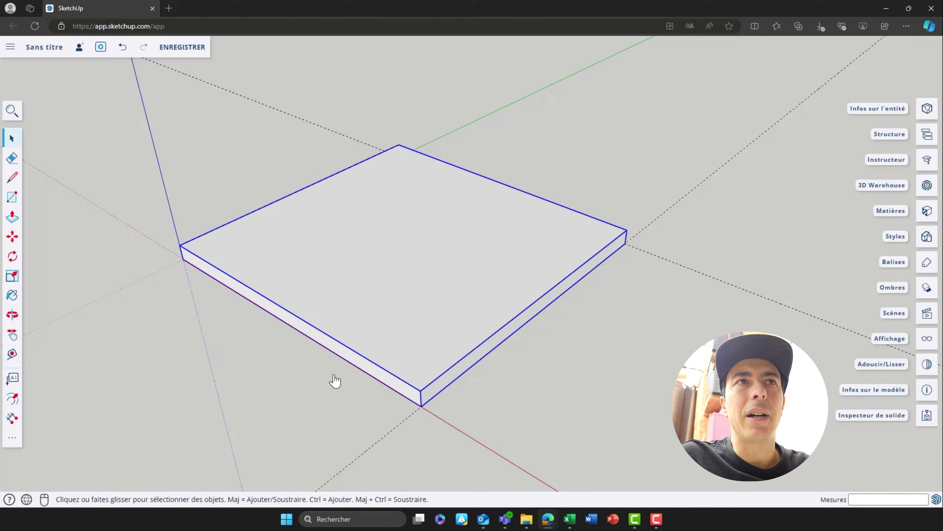
click(266, 383)
middle_drag(266, 382, 269, 342)
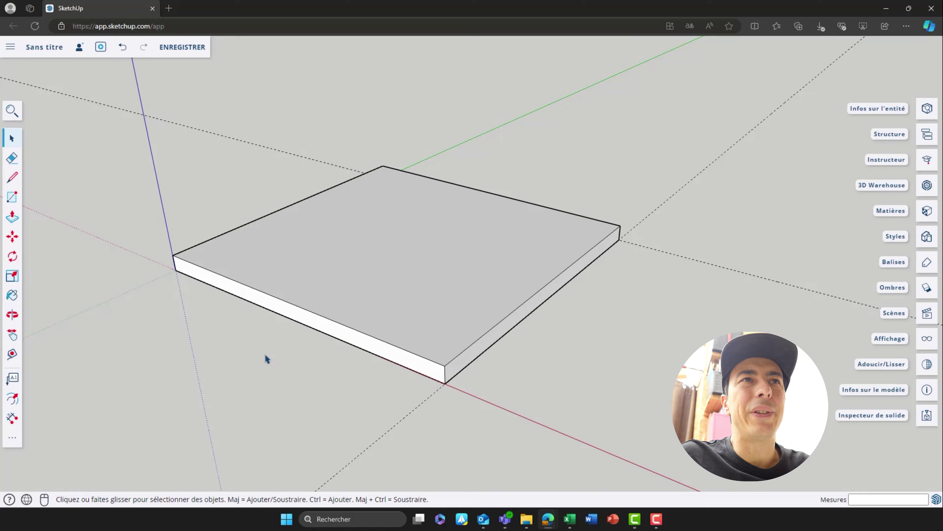
- Select the board group to check how it selects as one object, and clear the selection
click(317, 290)
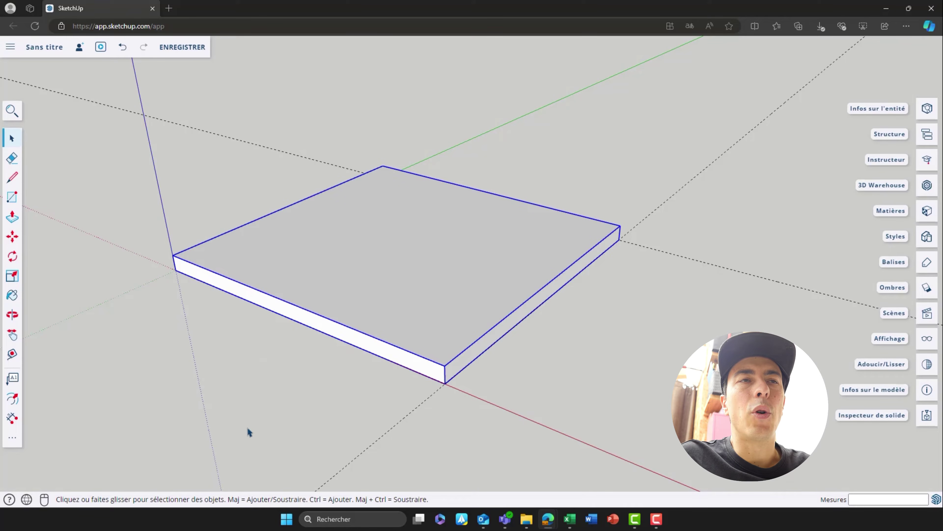
middle_drag(347, 421, 345, 380)
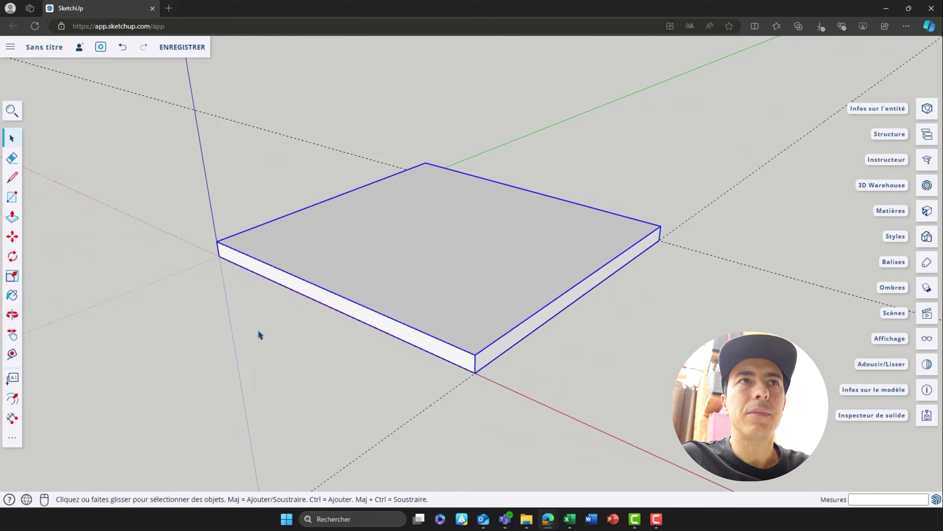
click(260, 334)
middle_drag(289, 305, 280, 352)
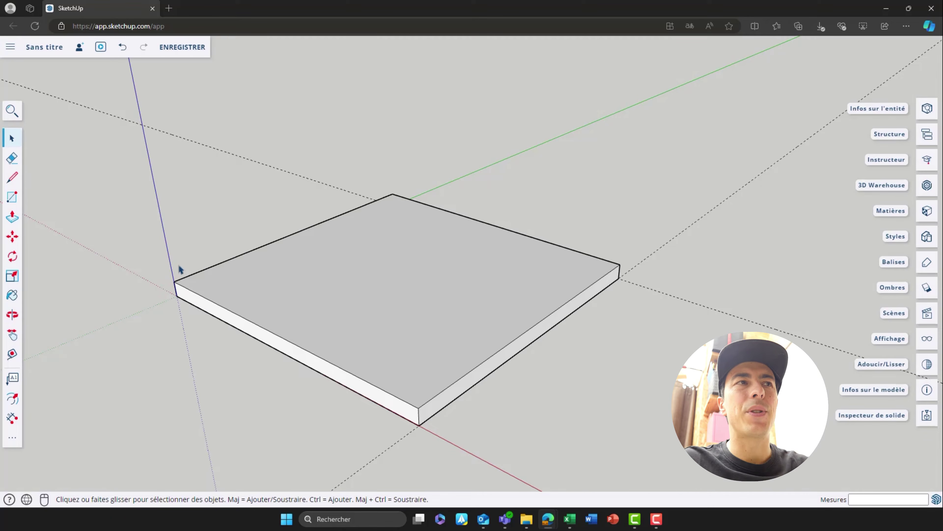
scroll(283, 306, up, 3)
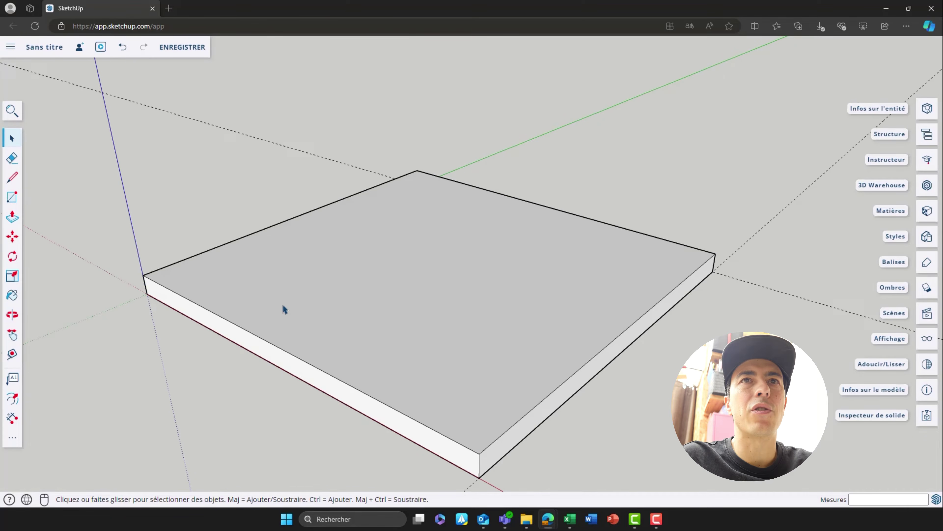
scroll(284, 306, down, 4)
shift+middle_drag(337, 337, 307, 314)
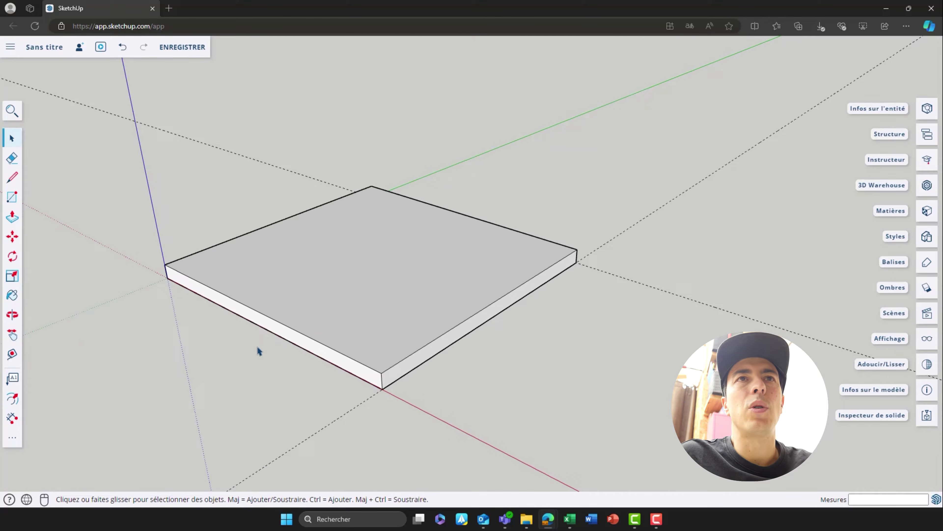
shift+middle_drag(288, 353, 315, 361)
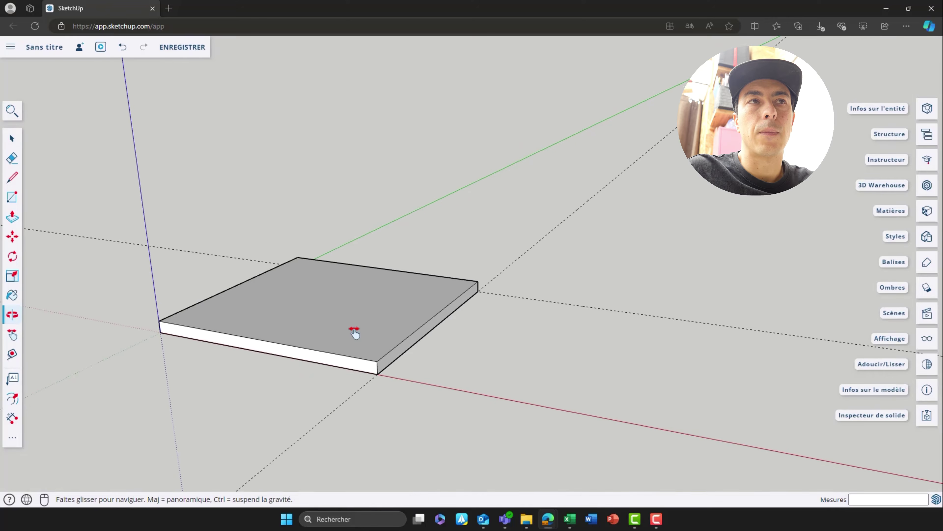
shift+middle_drag(355, 333, 356, 329)
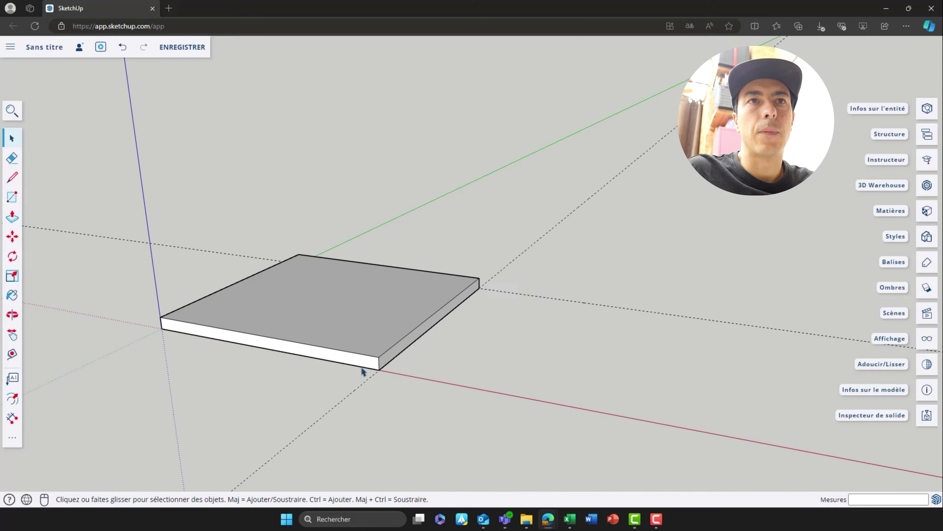
middle_drag(320, 376, 362, 358)
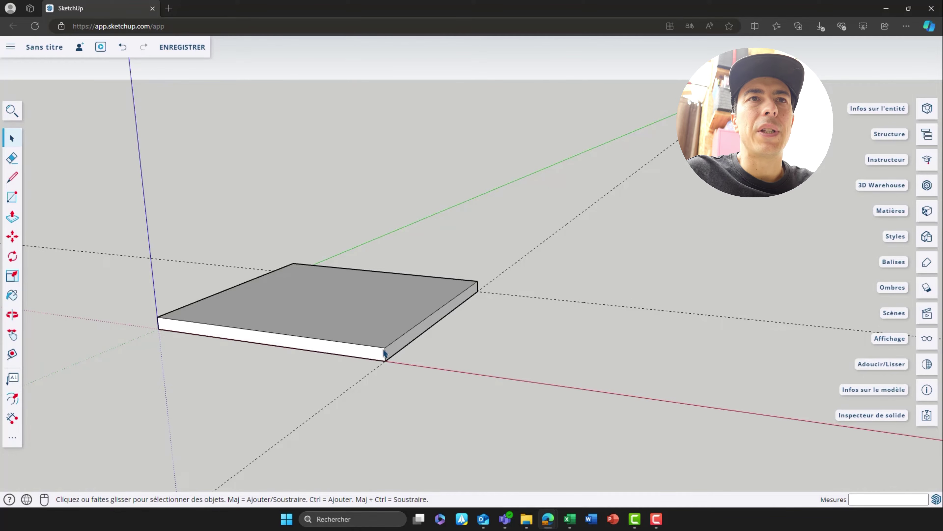
- Open the board group for editing its inner geometry
scroll(378, 351, up, 2)
middle_drag(326, 354, 441, 335)
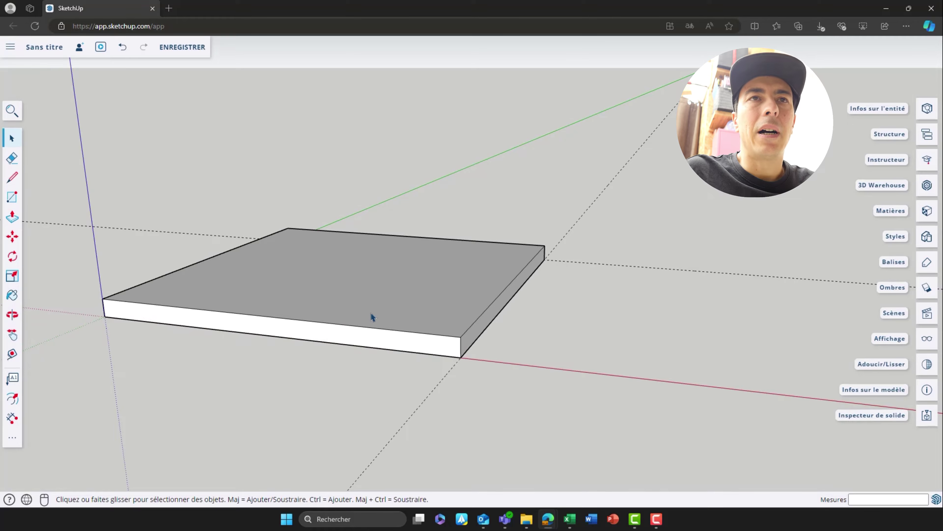
click(348, 316)
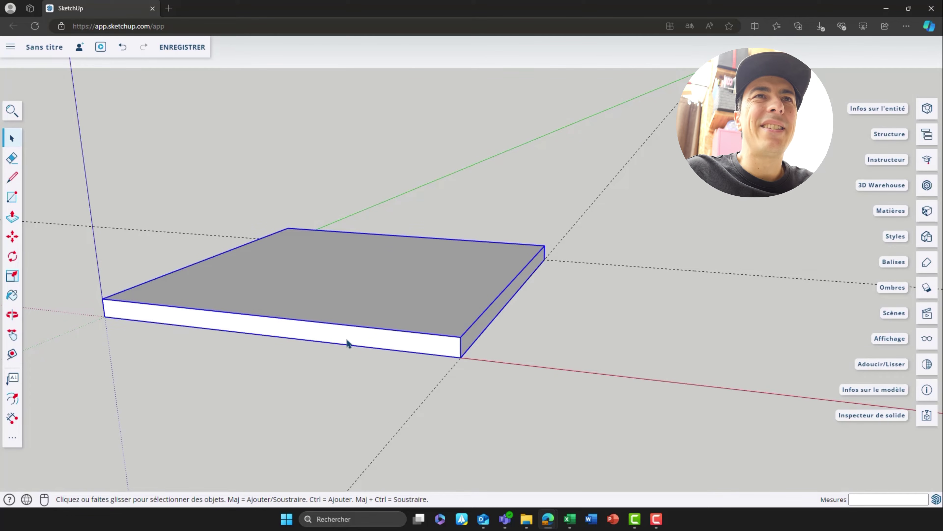
double_click(344, 314)
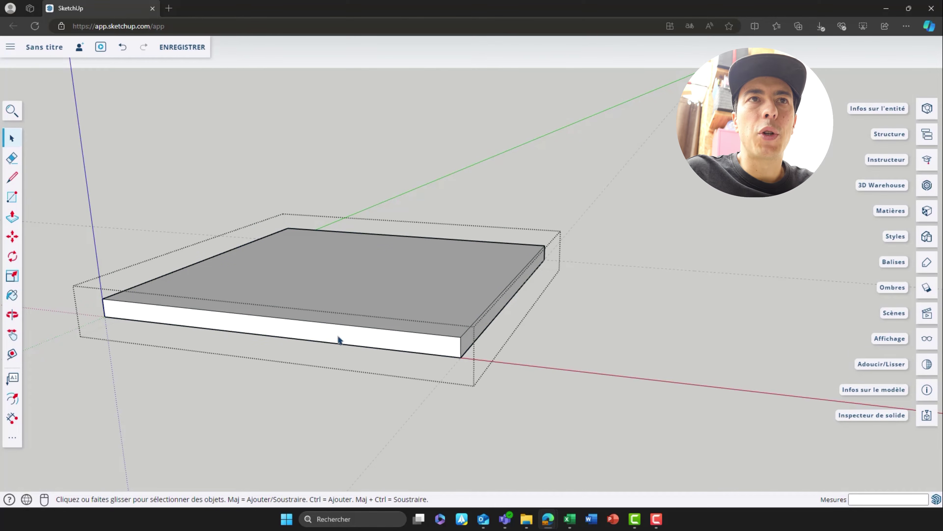
- Select individual faces inside the open board group to examine its geometry, and clear the selection
click(398, 329)
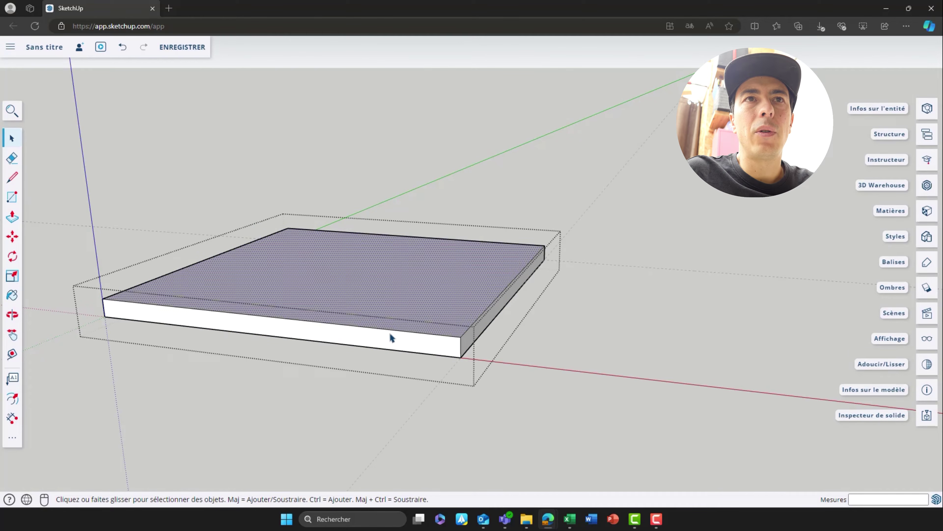
click(386, 344)
click(457, 319)
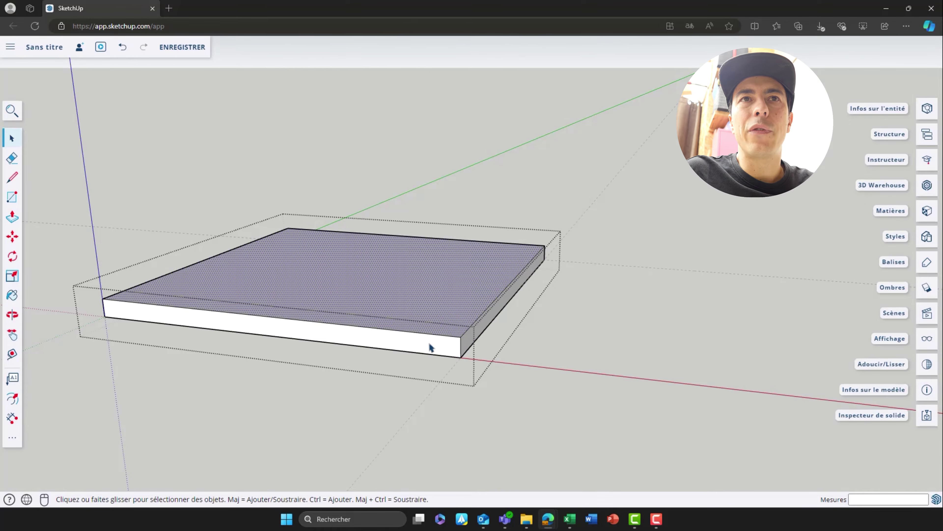
click(403, 368)
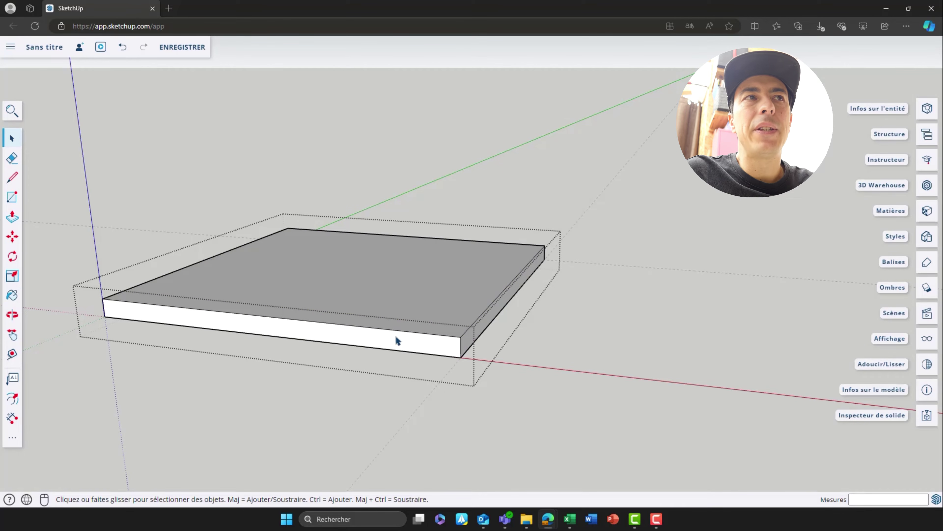
- Place a vertical guide on the board's front face, offset 2 cm inward from the vertical edge away from the origin
middle_drag(440, 337, 372, 339)
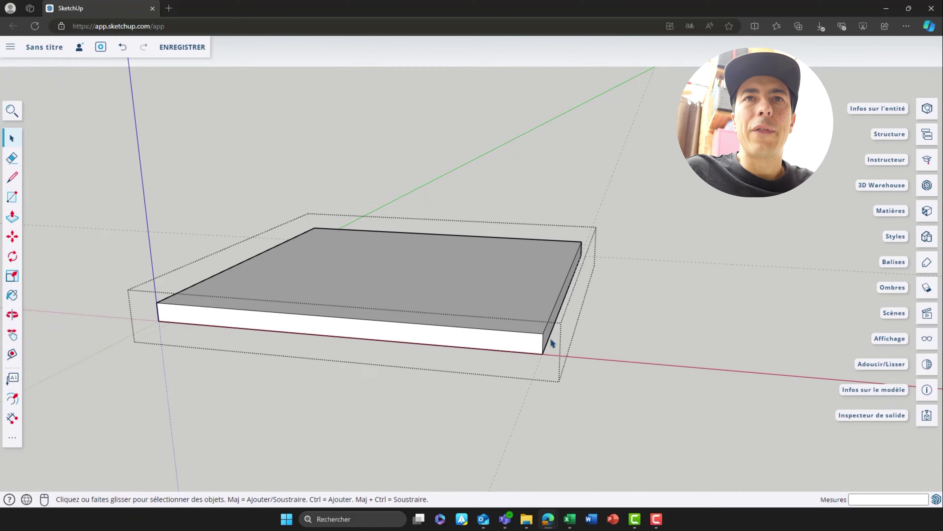
scroll(552, 343, up, 5)
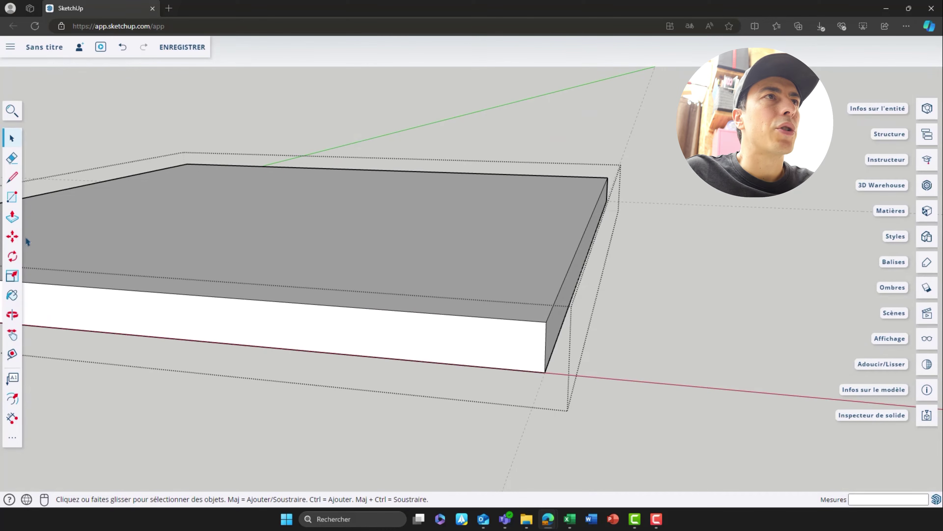
click(12, 357)
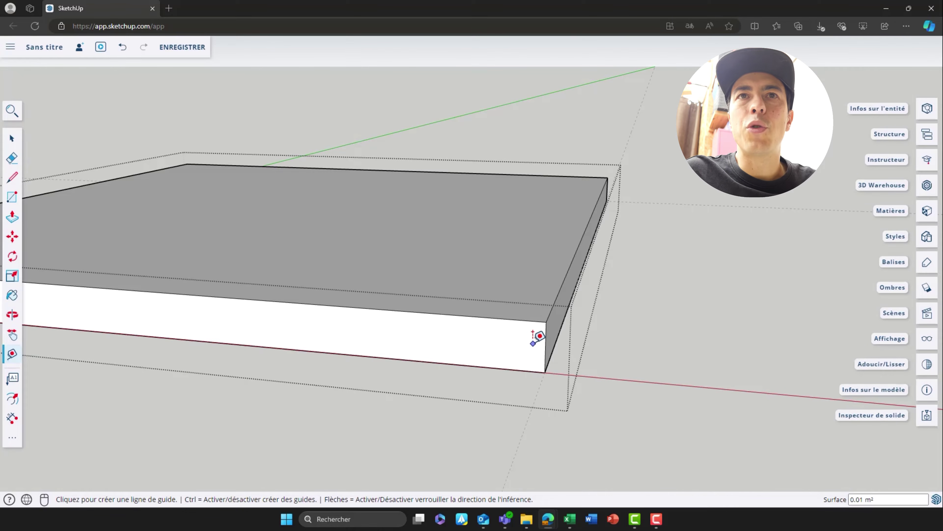
scroll(534, 331, up, 1)
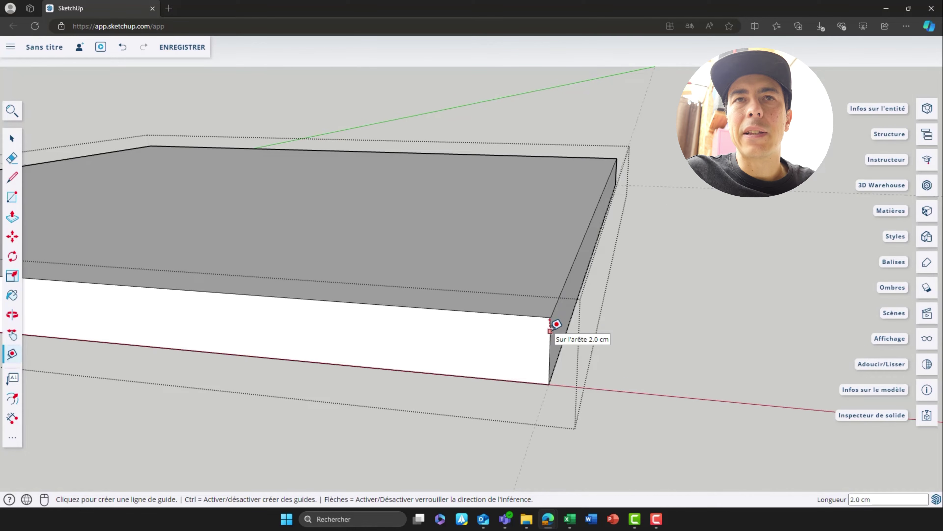
click(551, 330)
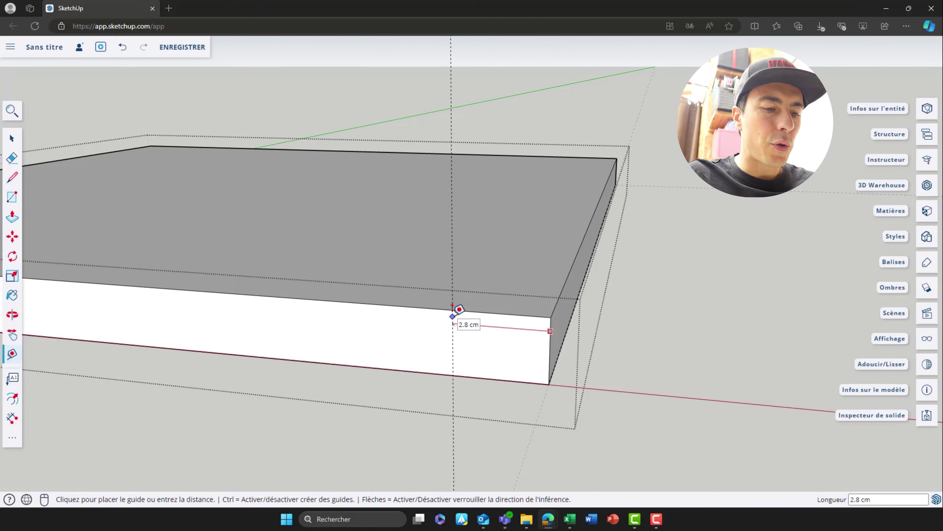
text(2)
key(Return)
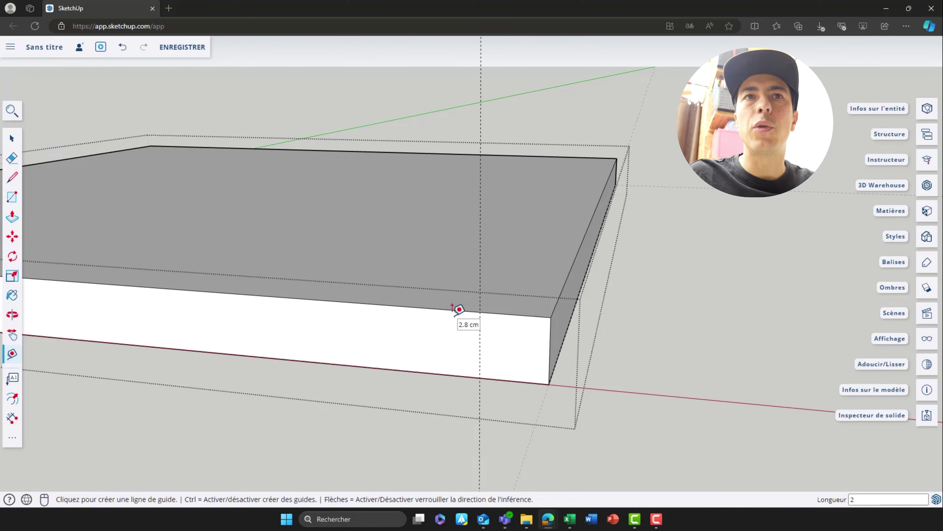
- Place a horizontal guide on the board's front face, 1 cm below and parallel to its upper edge
middle_drag(525, 337, 484, 321)
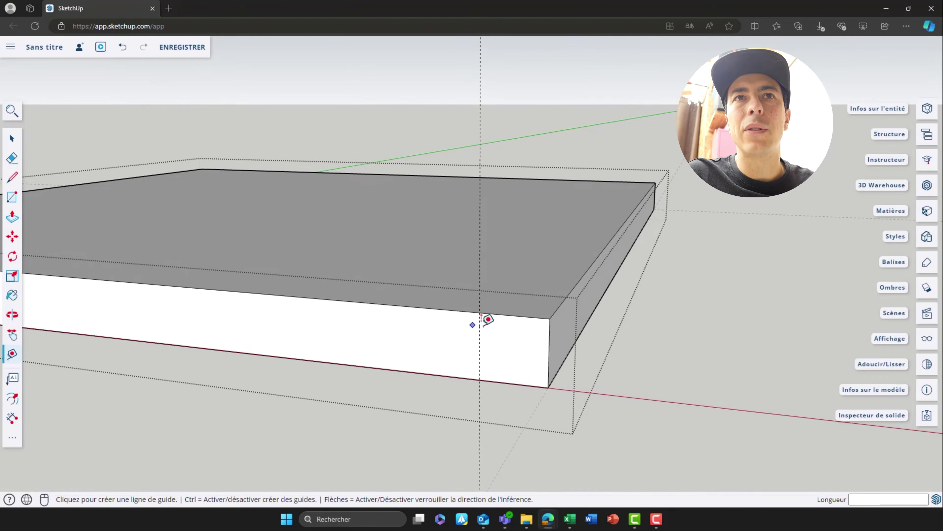
click(494, 314)
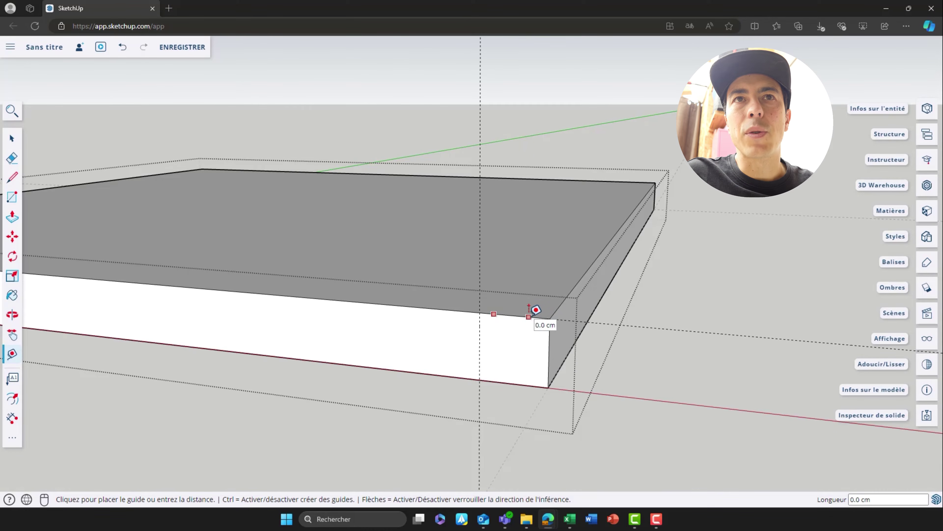
click(550, 342)
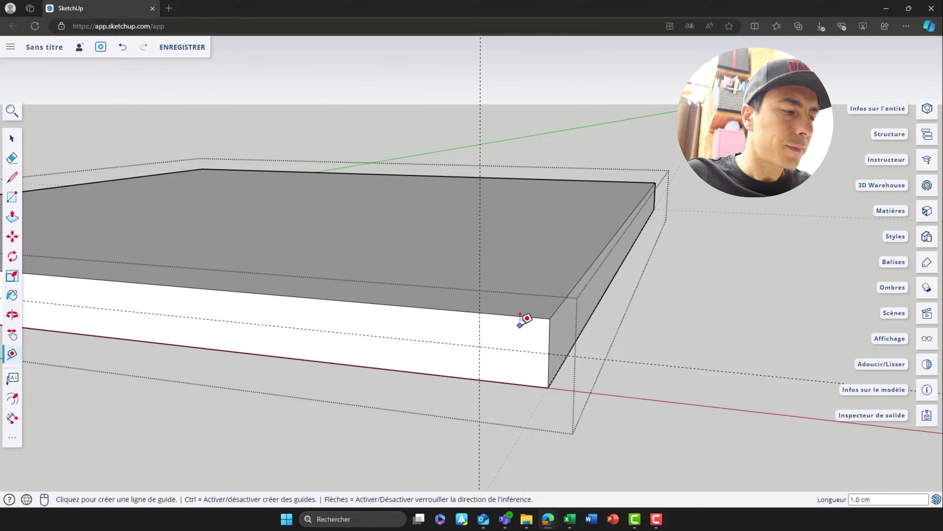
- Draw a 2 × 1 cm rectangle between the guides in the front face's upper corner farthest from the origin
key(r)
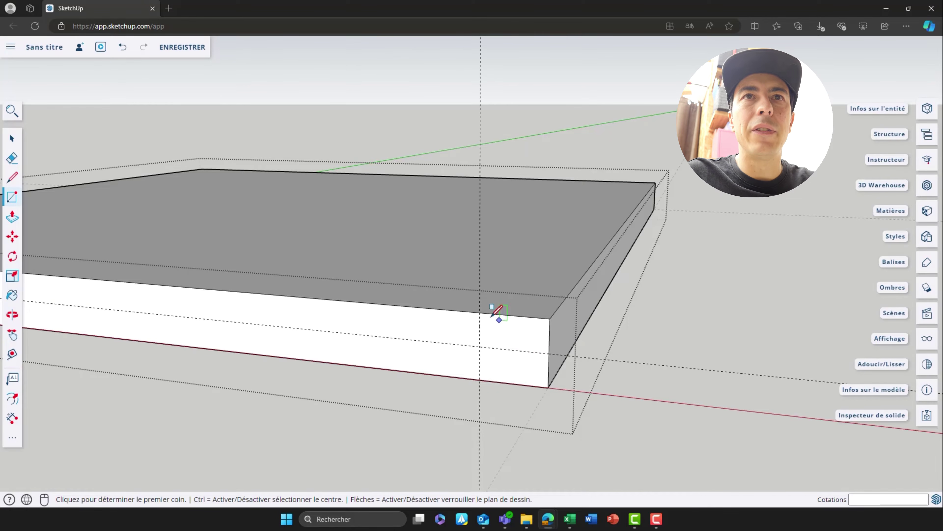
click(479, 312)
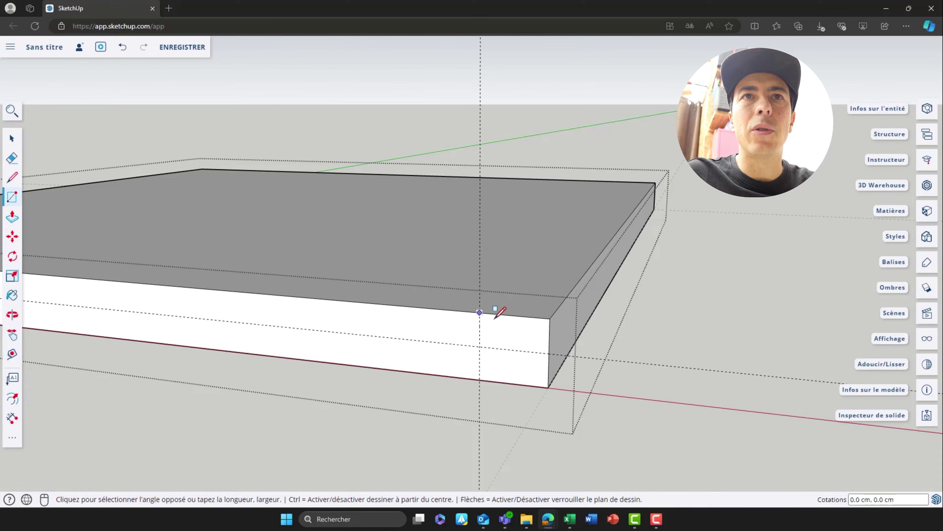
click(549, 352)
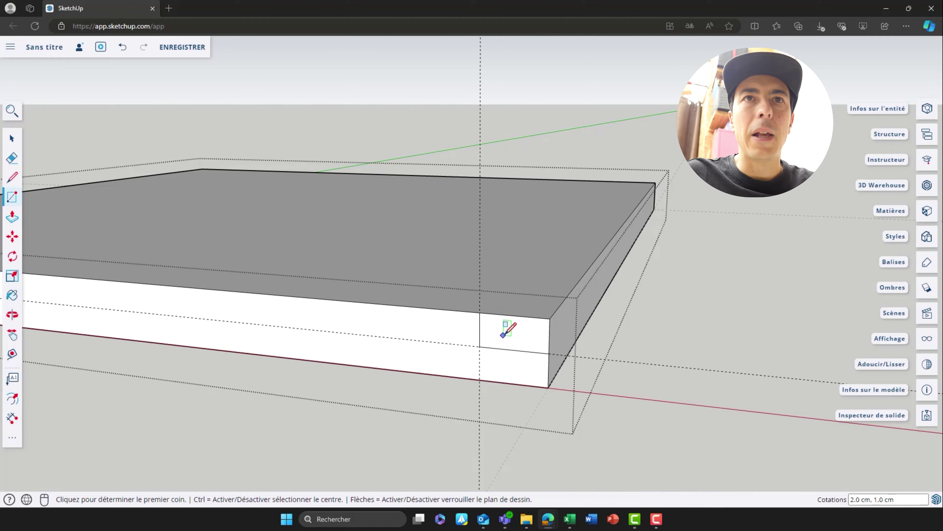
- Push the small rectangle 38 cm through the board's full depth to cut a rebate, and close the group
key(space)
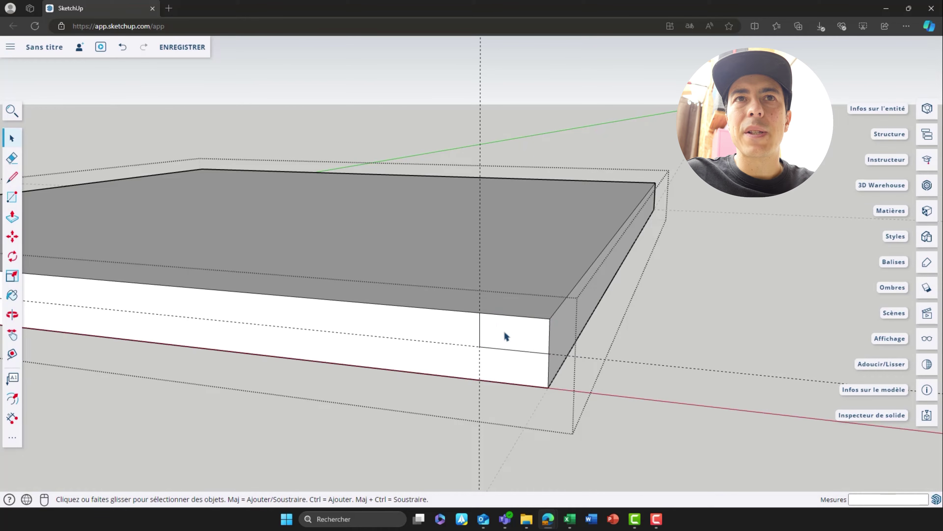
click(513, 341)
key(p)
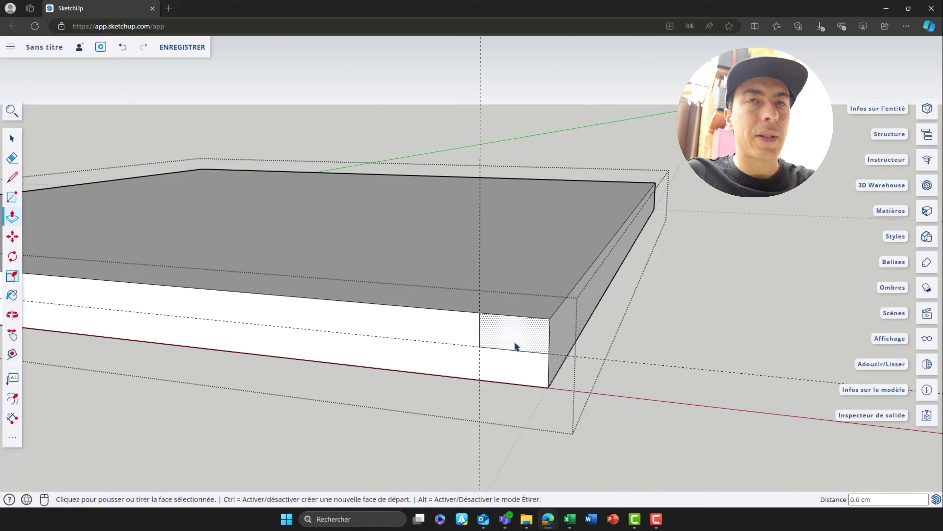
click(515, 345)
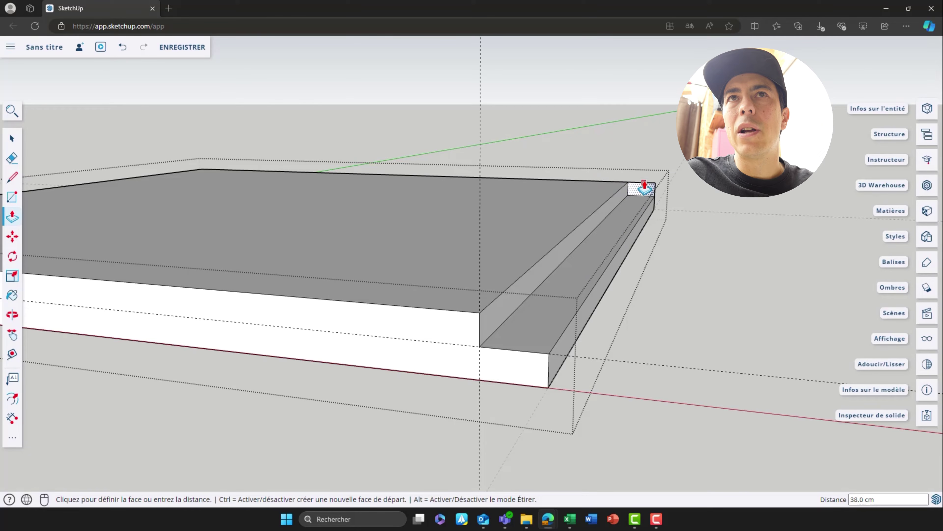
click(645, 182)
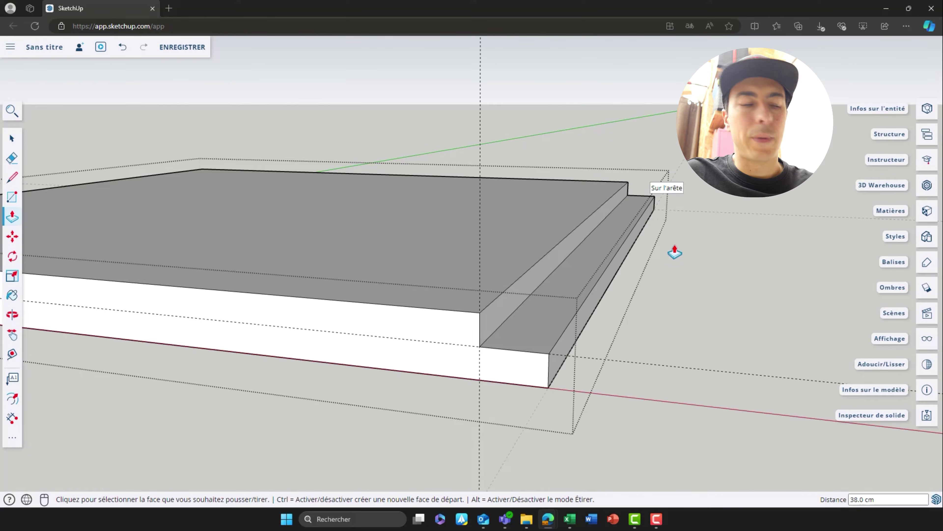
key(space)
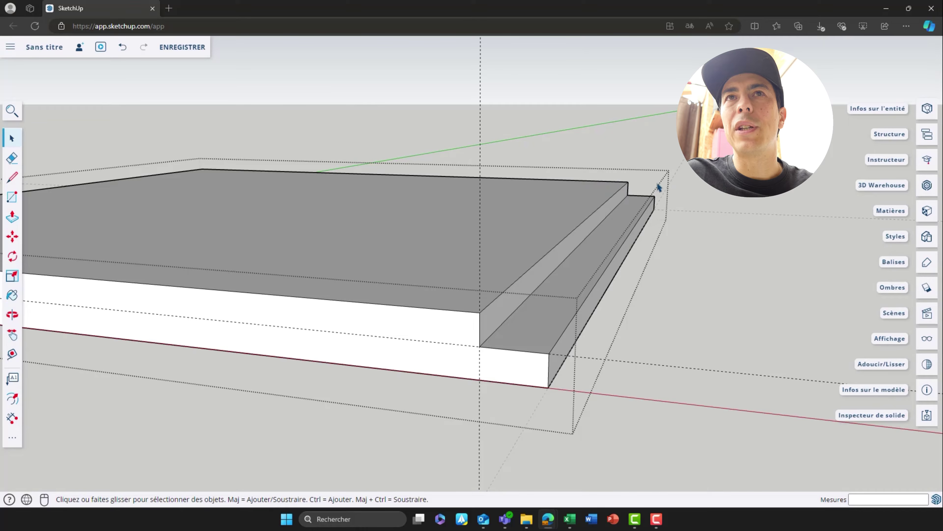
click(707, 247)
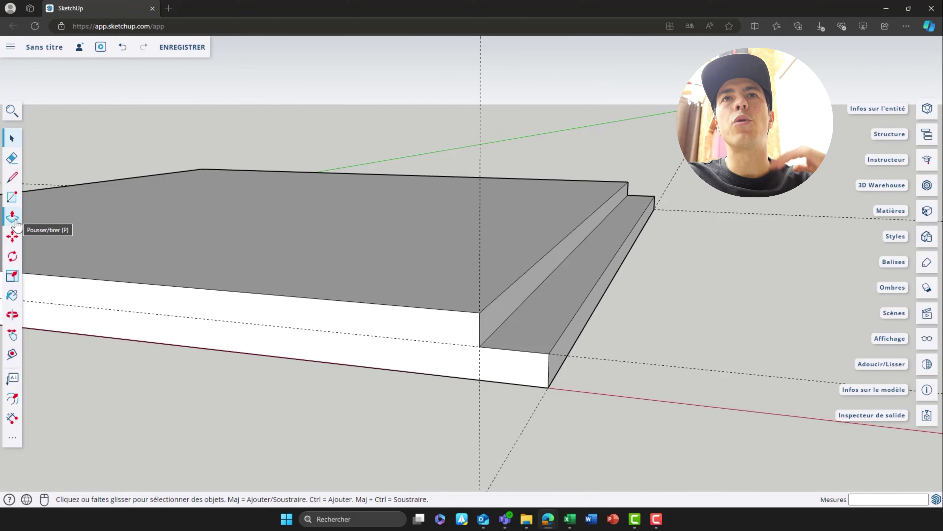
- Place a vertical guide on the board's front face, offset 2 cm inward from the vertical edge at the origin
middle_drag(510, 320, 335, 279)
scroll(335, 280, up, 5)
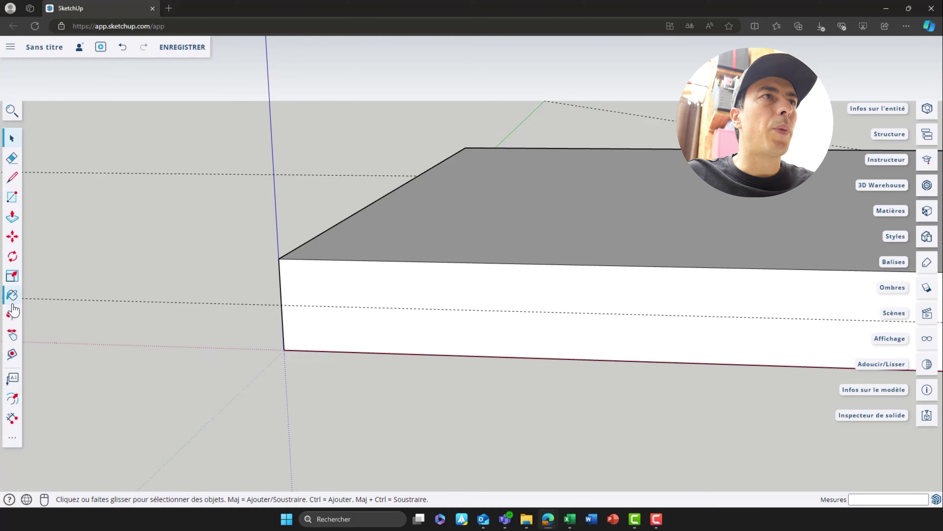
click(12, 354)
click(280, 275)
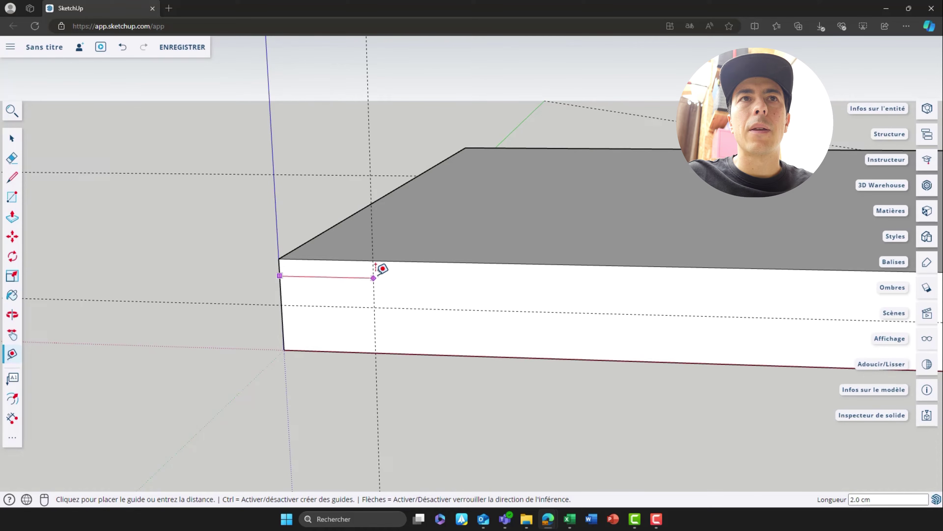
text(2)
key(Return)
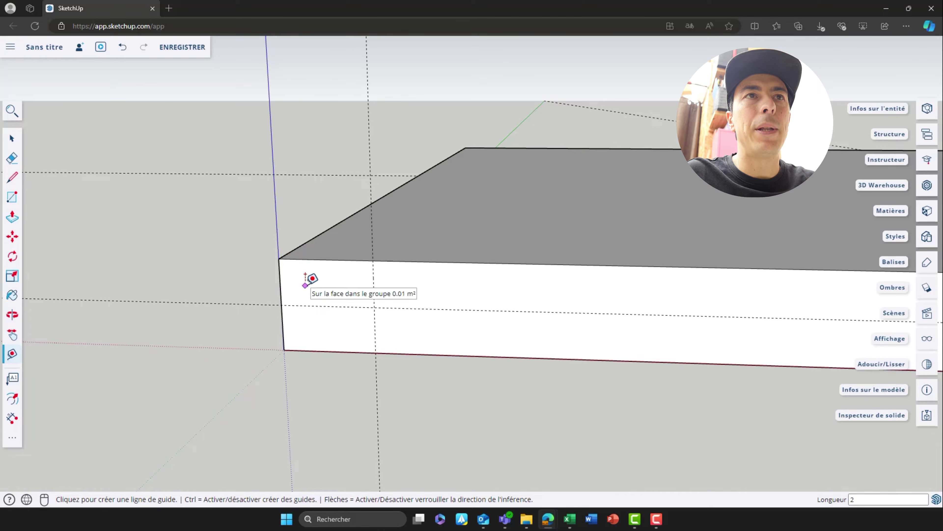
- Try to cut the second rebate by pushing a 2 × 1 cm rectangle drawn outside the board group, and undo the rectangle
key(r)
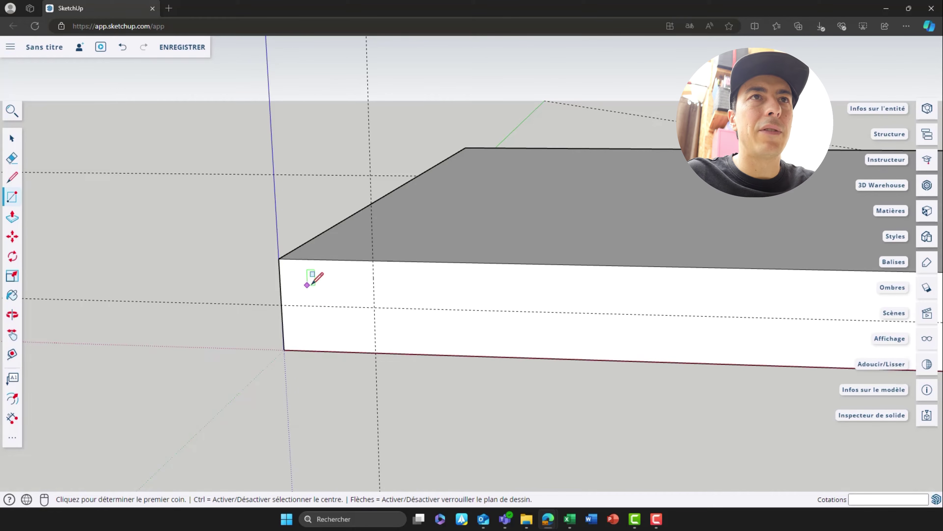
click(373, 260)
click(282, 306)
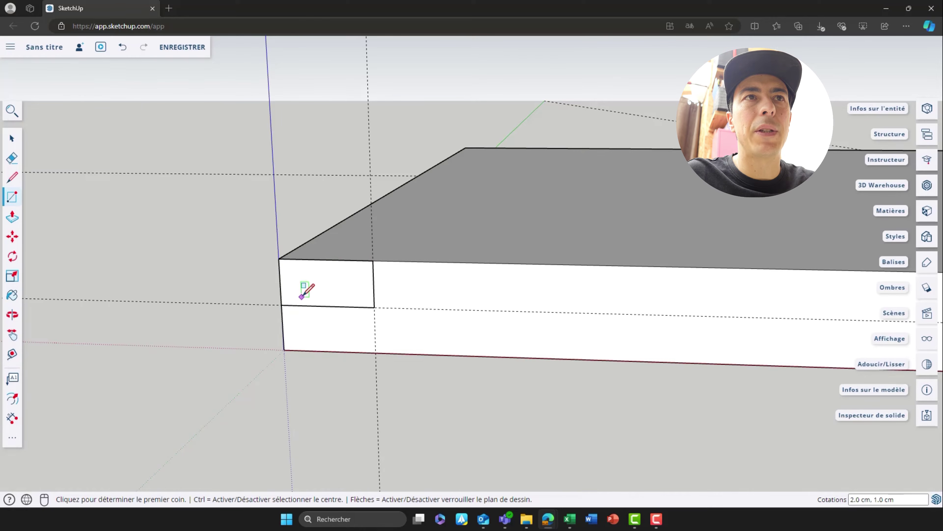
key(p)
click(319, 285)
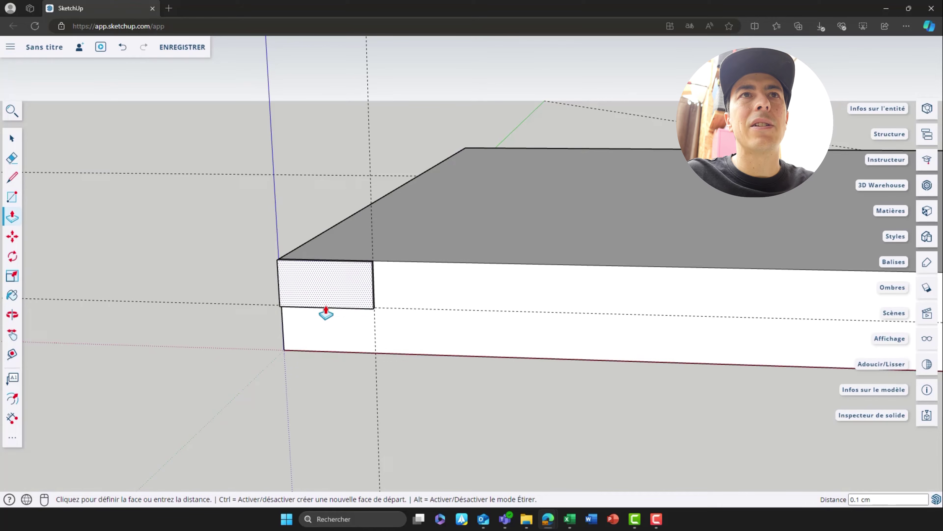
middle_drag(278, 343, 334, 327)
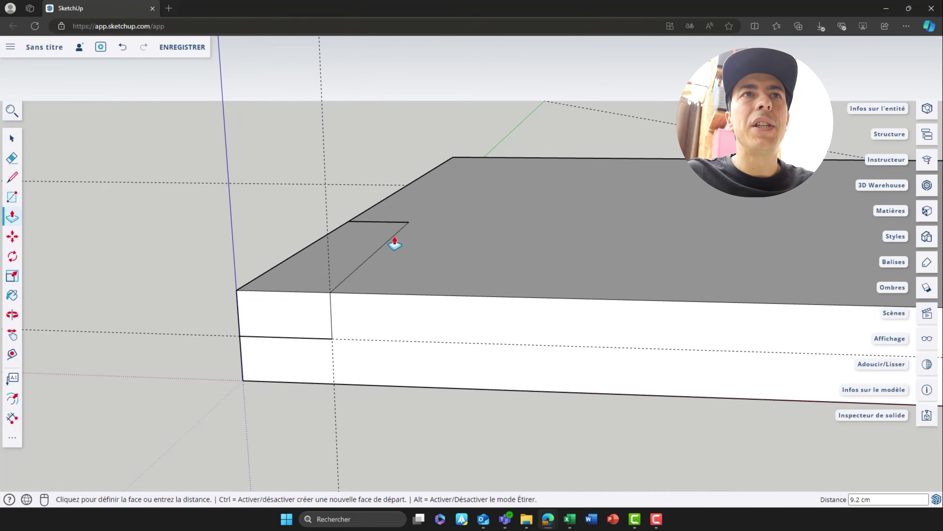
key(Escape)
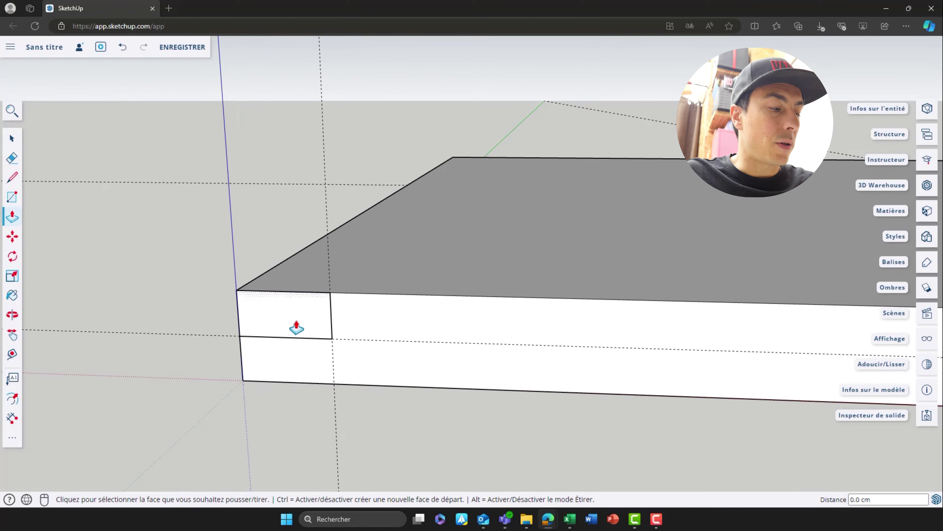
key(ctrl+z)
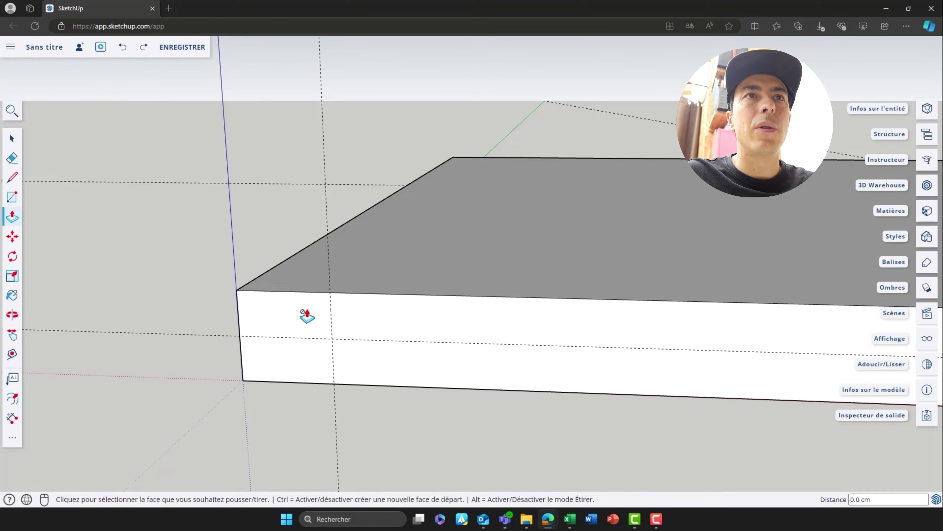
- Select the whole board group from outside, and briefly open and close it for editing
key(space)
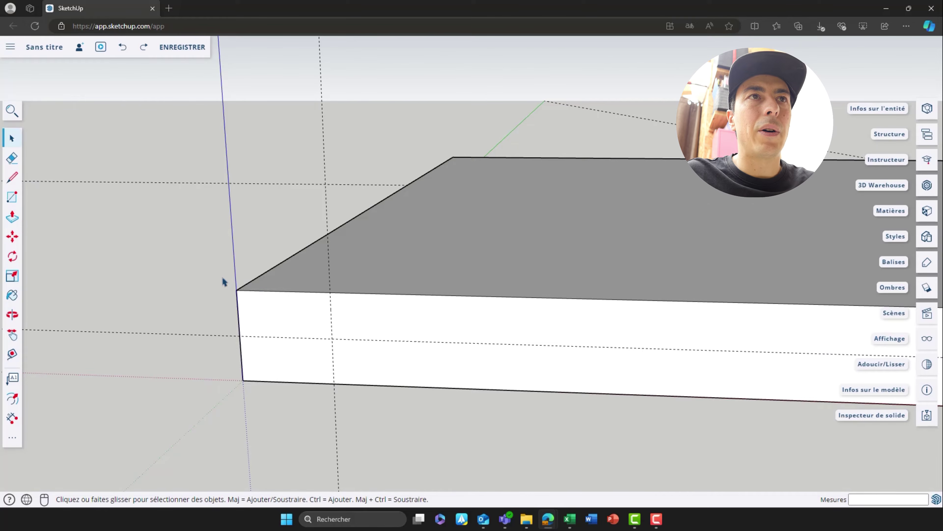
triple_click(316, 294)
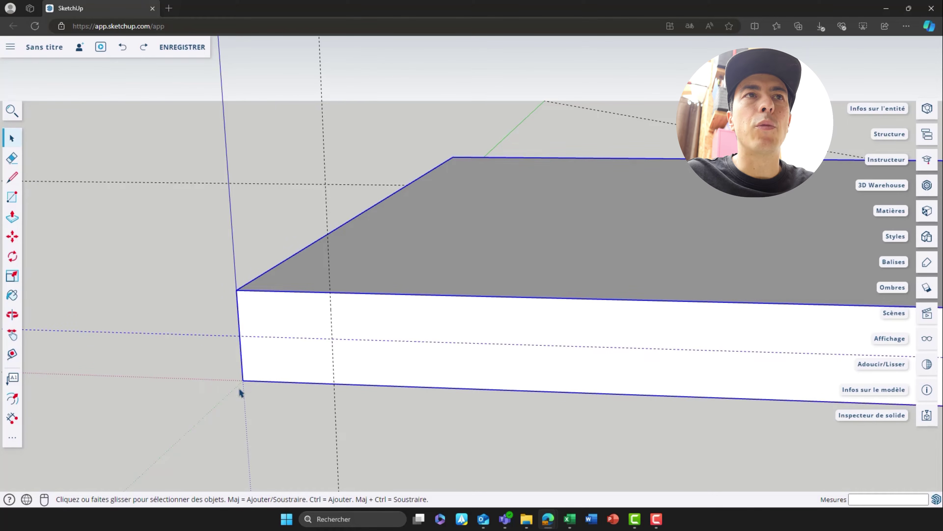
click(100, 278)
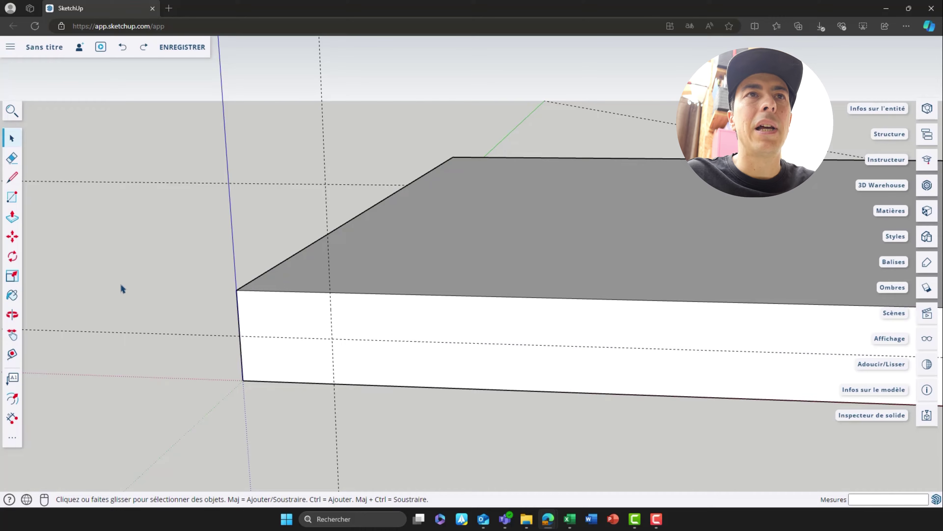
double_click(351, 277)
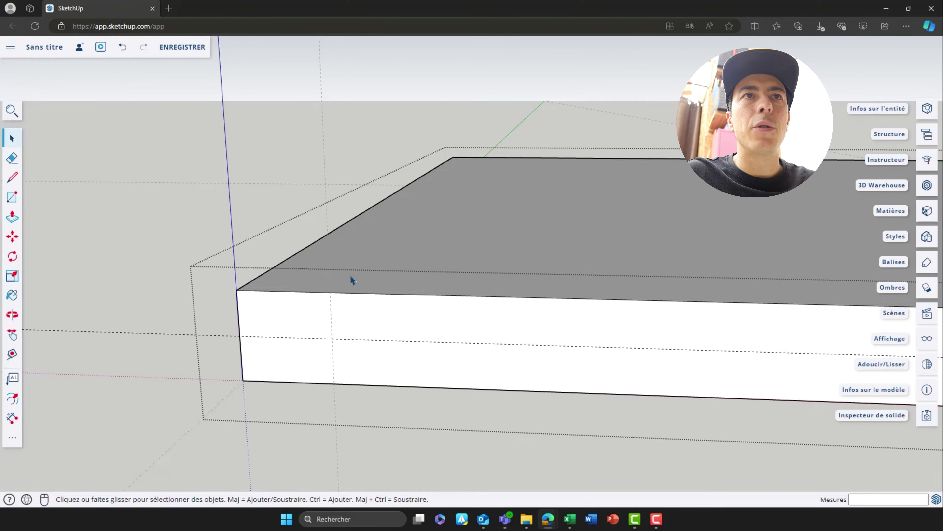
key(Escape)
click(286, 316)
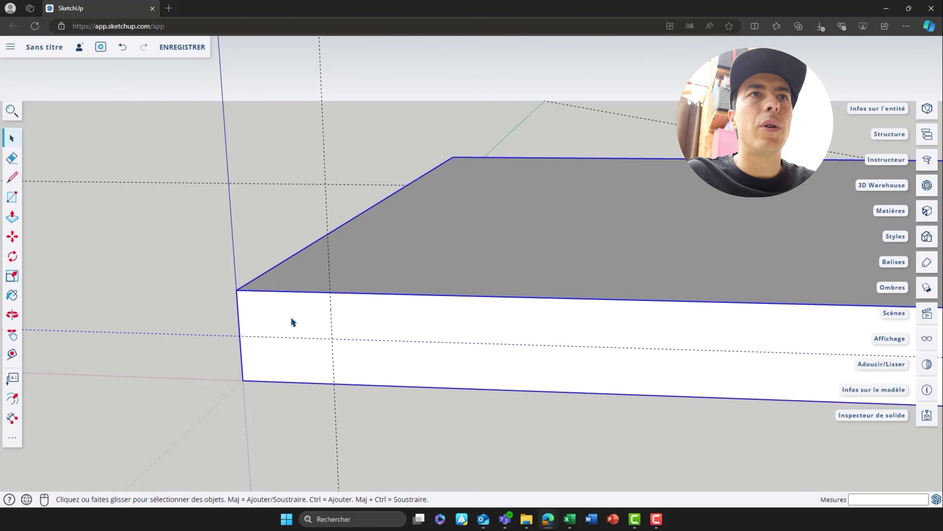
- Open the board group for editing, select its front face on its own, and clear the selection
double_click(291, 322)
click(302, 317)
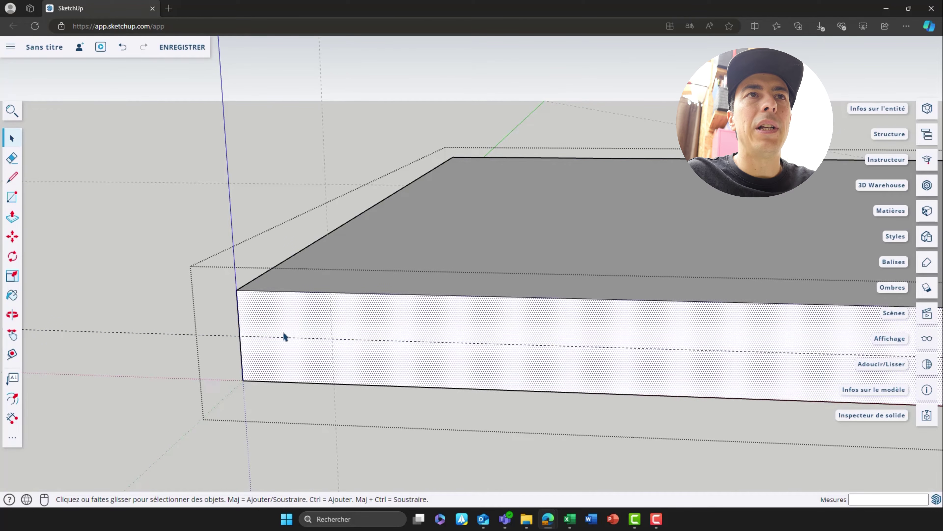
click(221, 305)
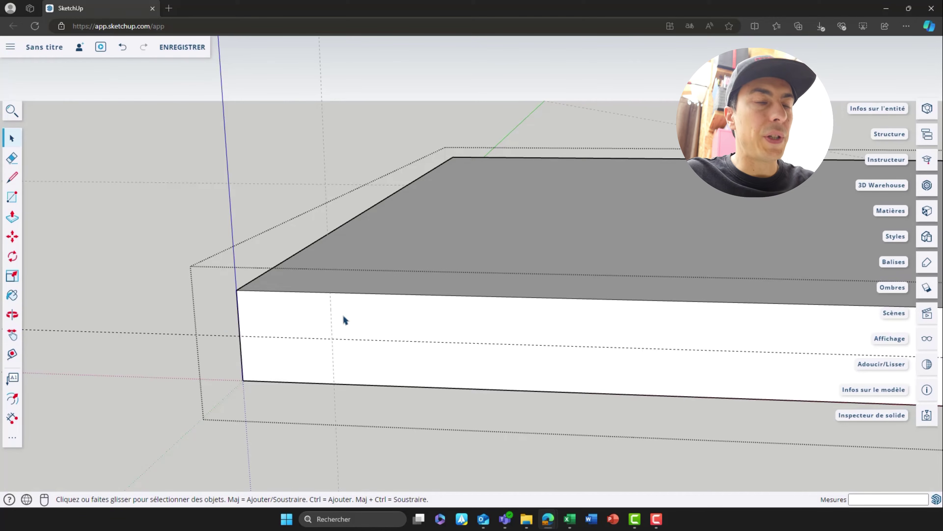
- Inside the group, draw a 2 × 1 cm rectangle between the guides in the front face's upper corner near the origin
key(r)
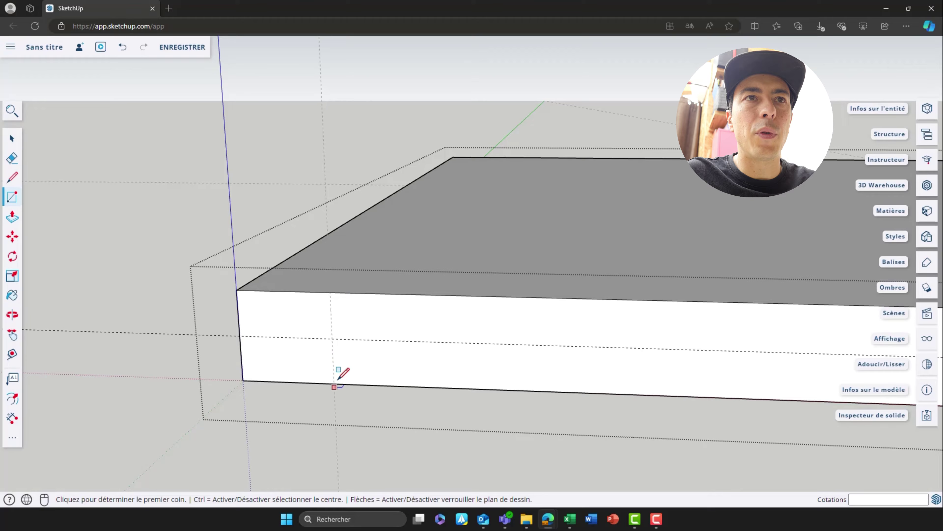
click(330, 292)
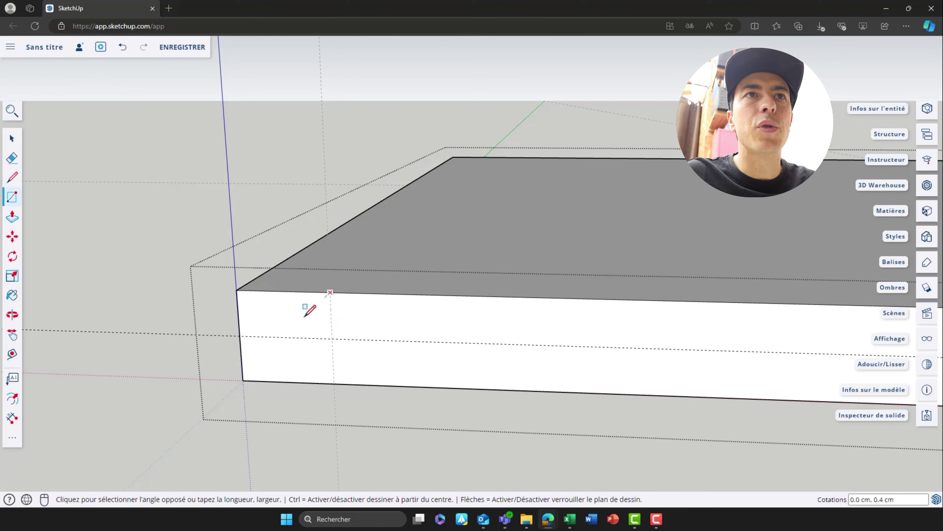
click(240, 335)
- Push the rectangle near the origin 38 cm through the board to cut the second rebate, and close the group
key(p)
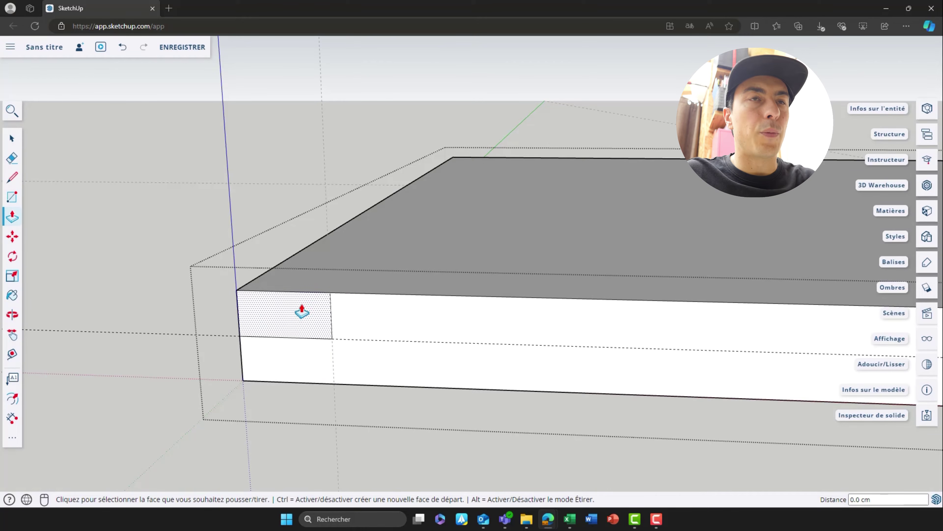
click(301, 312)
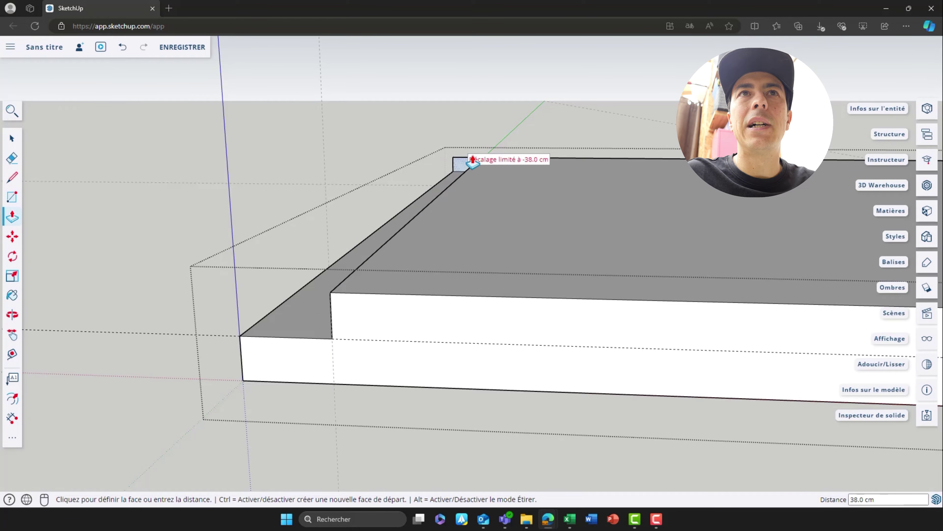
click(462, 161)
key(space)
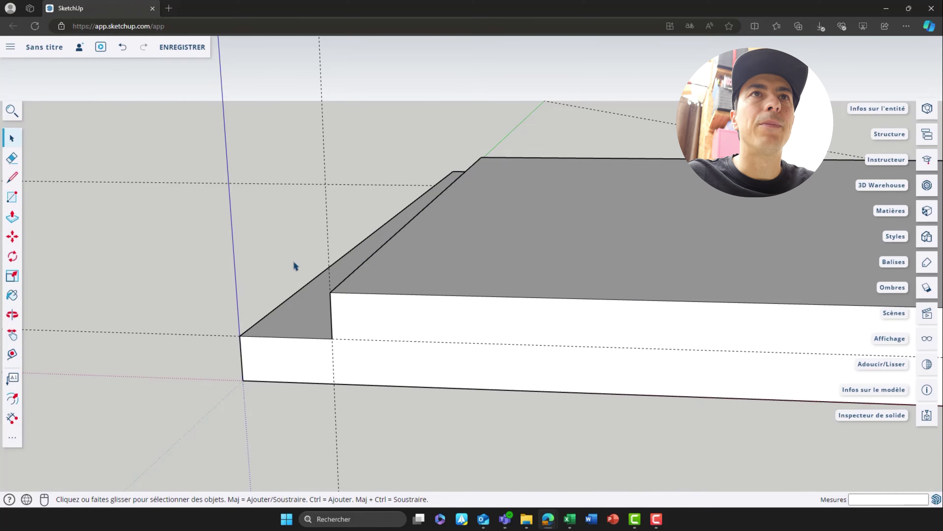
- Examine the rebates along both sides of the board from several angles, selecting and deselecting the board group
scroll(312, 266, up, 5)
scroll(312, 266, down, 12)
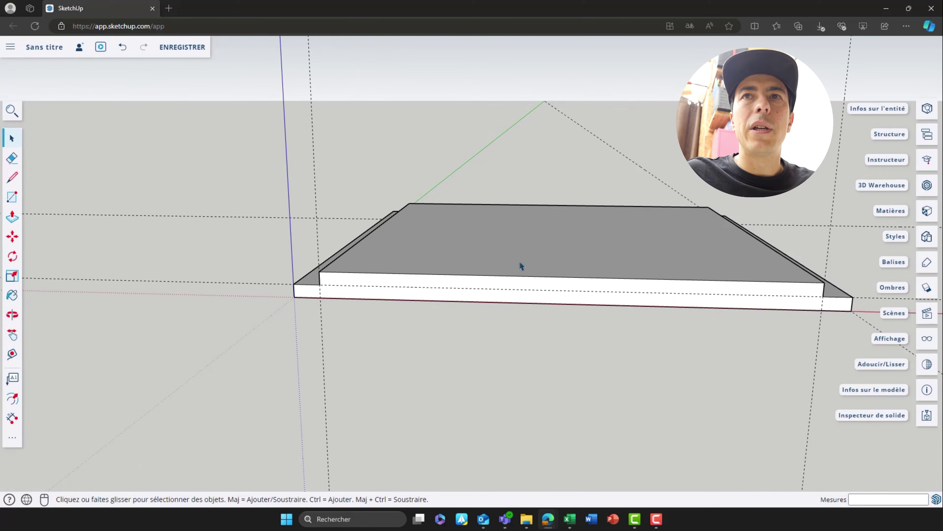
mouse_move(570, 274)
shift+middle_down()
mouse_move(466, 274)
mouse_move(429, 329)
shift+middle_up()
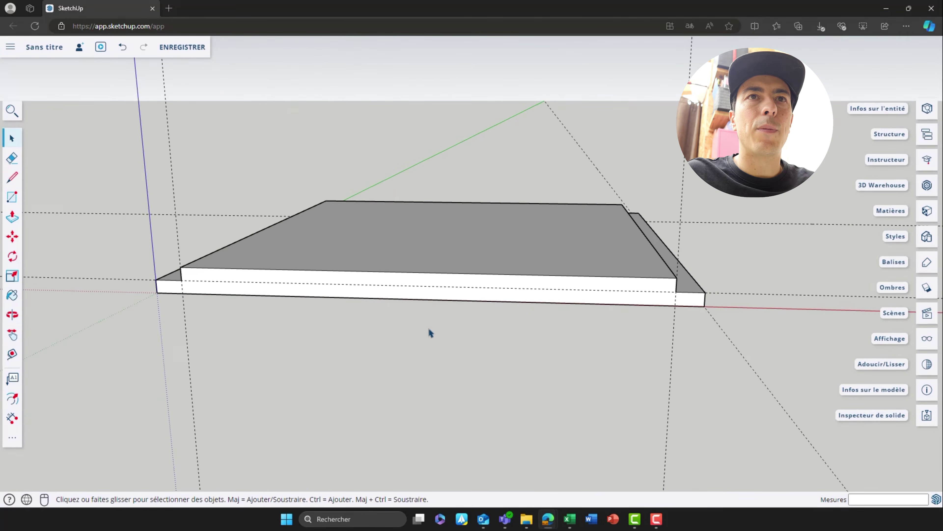
mouse_move(572, 317)
middle_down()
mouse_move(448, 339)
mouse_move(463, 347)
mouse_move(449, 354)
middle_up()
click(397, 294)
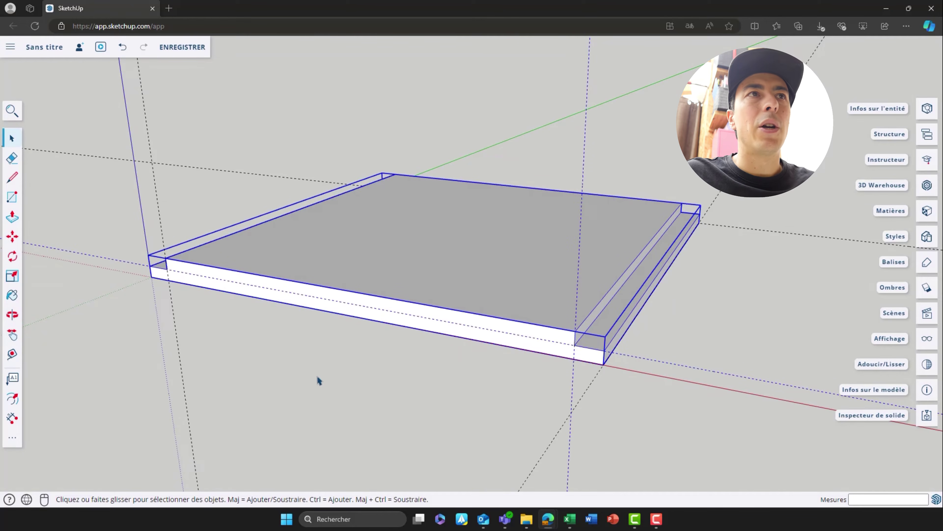
mouse_move(318, 381)
middle_down()
mouse_move(314, 373)
mouse_move(355, 383)
mouse_move(307, 368)
middle_up()
click(355, 330)
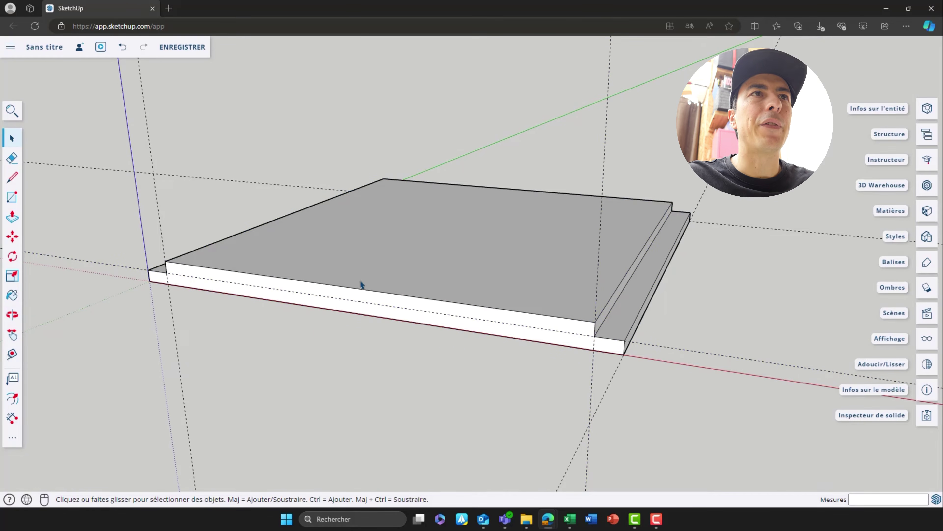
middle_drag(346, 325, 386, 308)
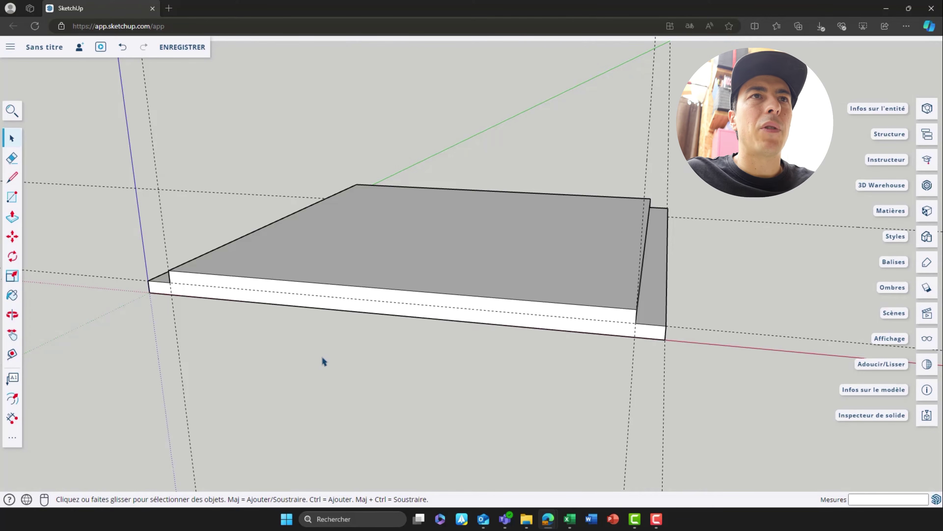
- Select the rebated board group, explode it into loose geometry, and clear the selection
middle_drag(348, 354, 284, 303)
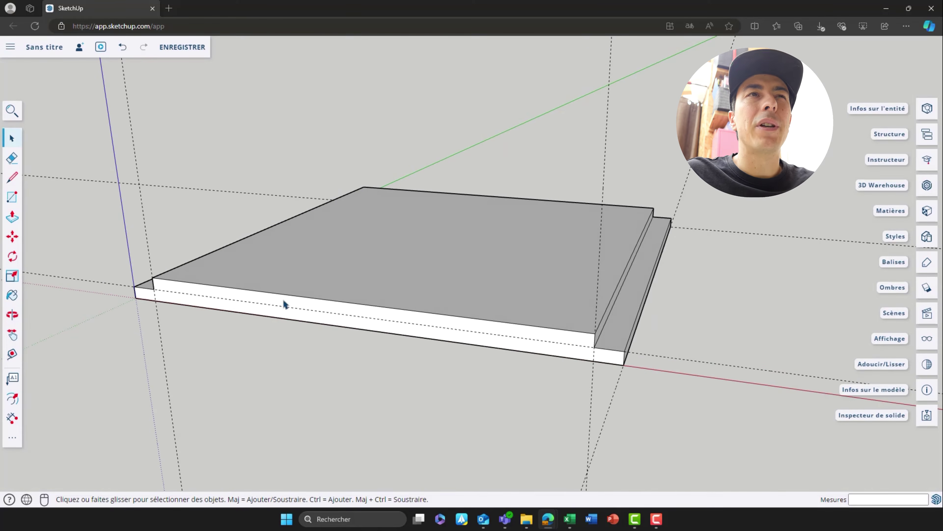
triple_click(283, 304)
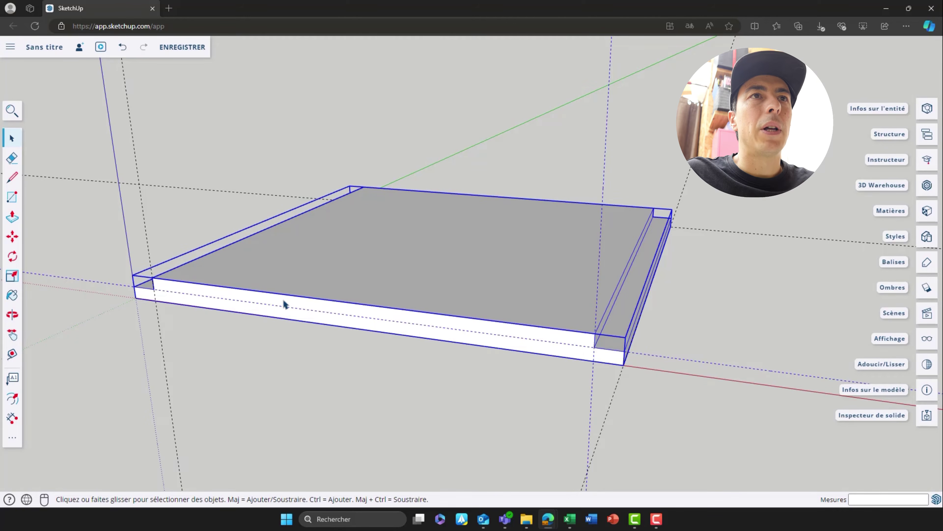
right_click(282, 280)
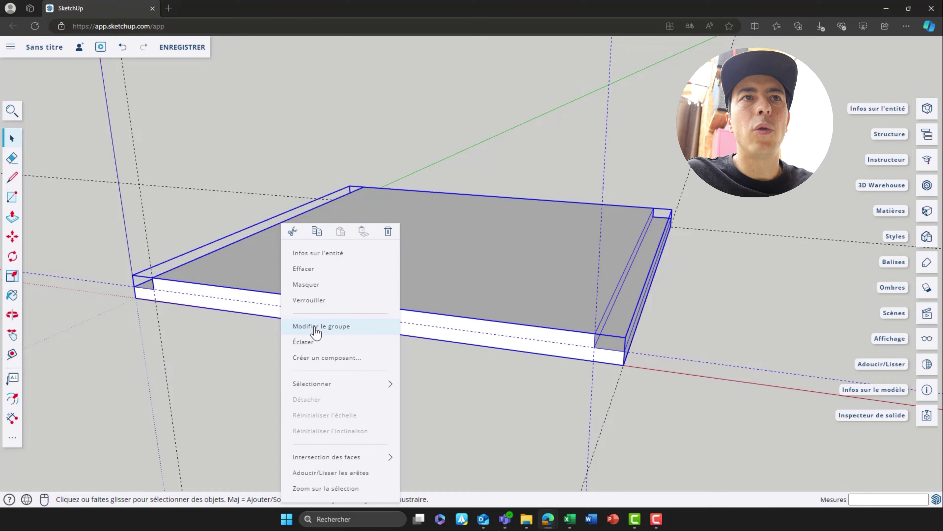
click(318, 350)
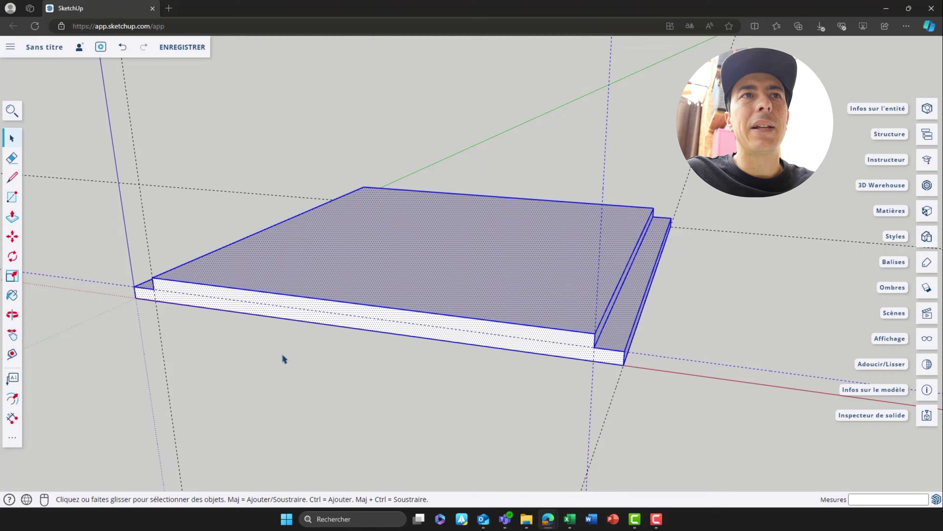
click(282, 358)
- Check the exploded board by selecting its top, front and rebate faces one at a time
click(299, 296)
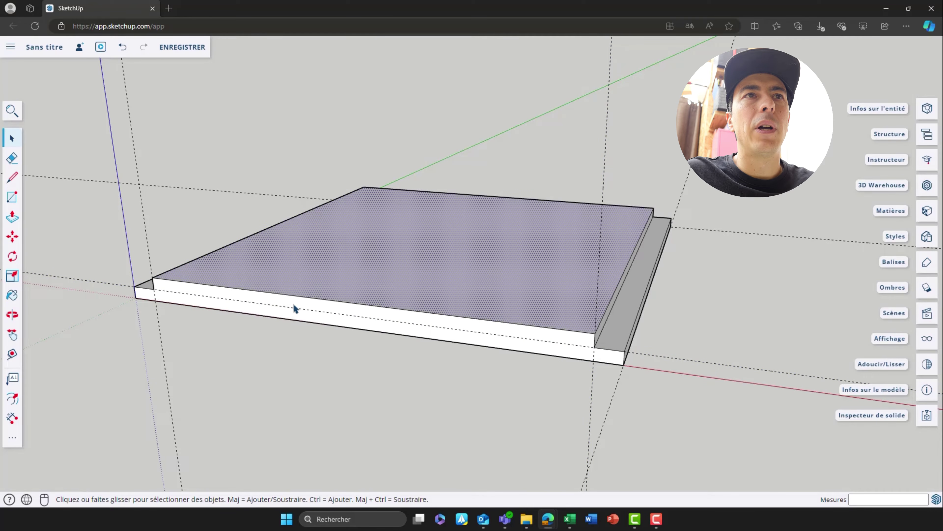
click(295, 322)
click(623, 321)
click(624, 284)
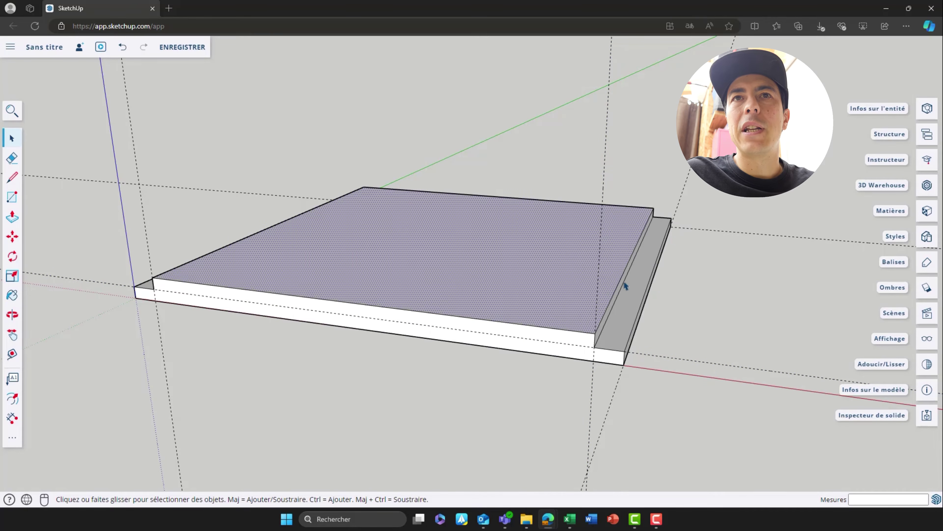
click(623, 285)
click(365, 382)
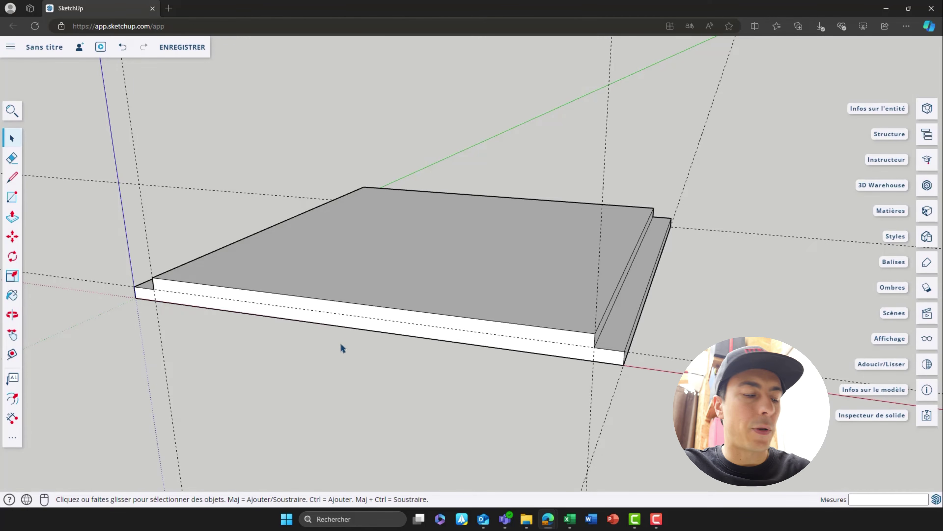
- Select all of the board's connected geometry and make it a component named "Plateau avec rayon"
triple_click(347, 282)
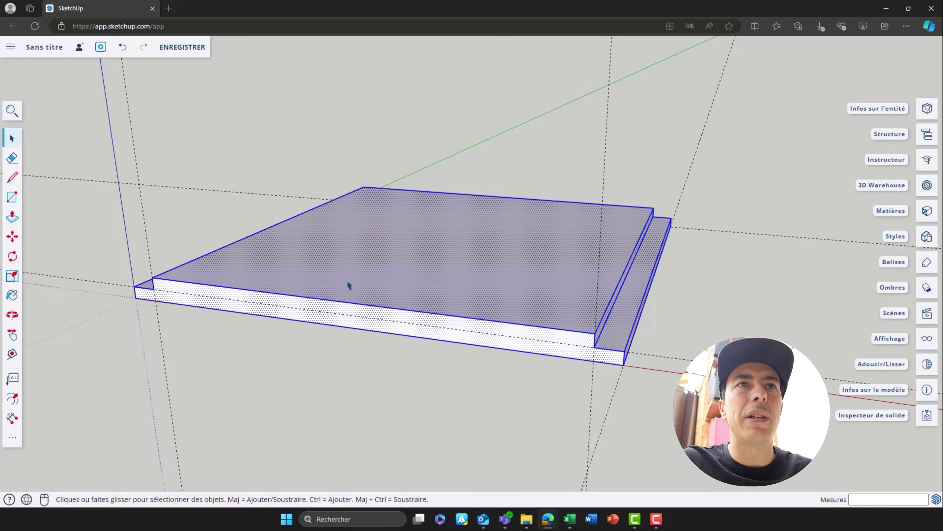
right_click(348, 285)
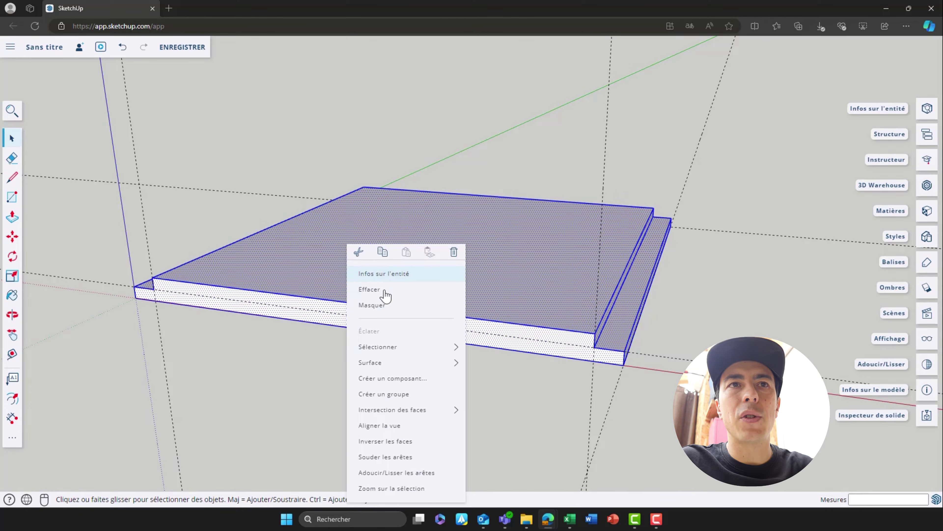
click(405, 383)
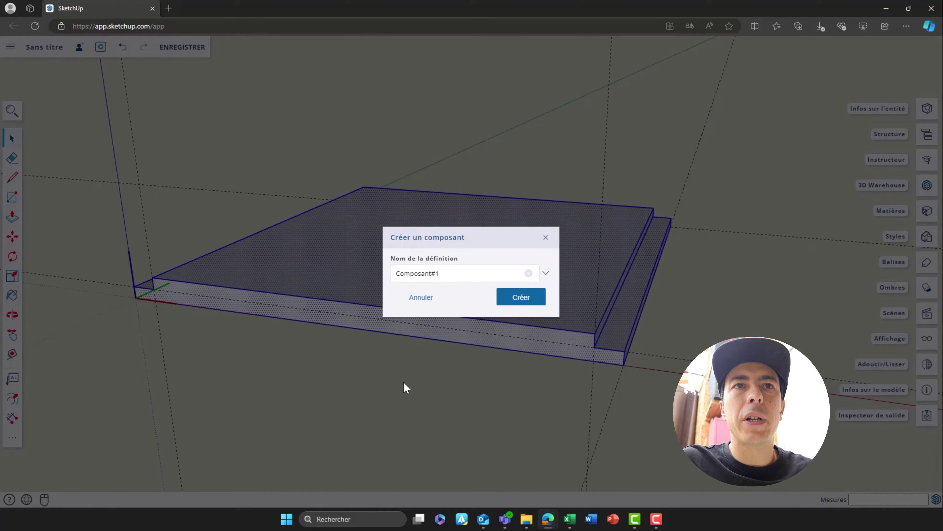
click(421, 273)
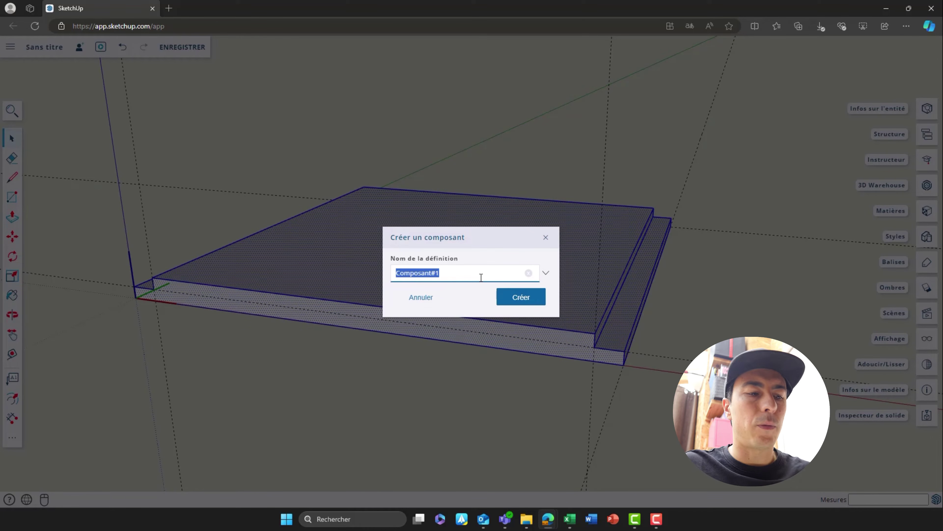
text(Plateau avec rayon)
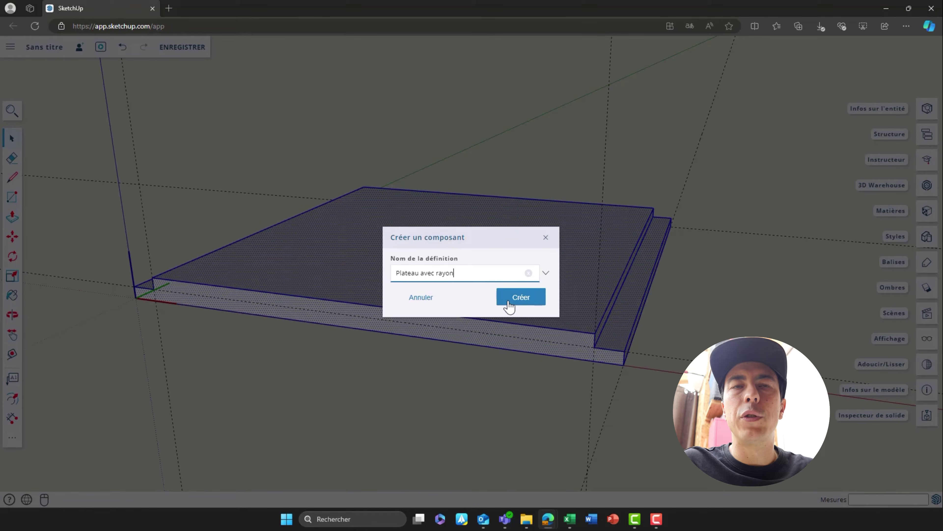
click(509, 305)
click(374, 369)
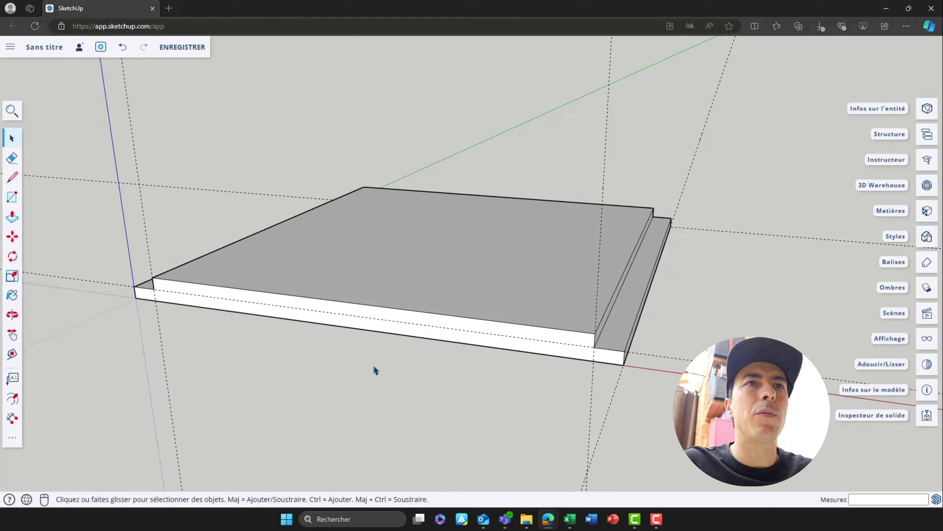
- Copy the board component about 27.6 cm straight up the blue axis from its corner at the origin, and clear the selection
key(o)
drag(385, 360, 388, 340)
middle_drag(389, 340, 490, 364)
scroll(386, 343, up, 3)
scroll(384, 342, down, 4)
scroll(385, 347, down, 3)
scroll(491, 365, up, 1)
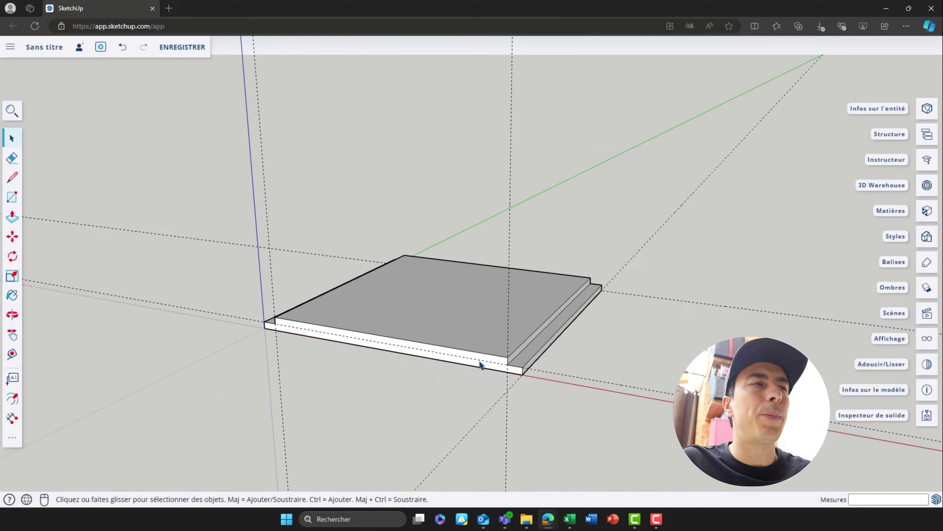
click(370, 330)
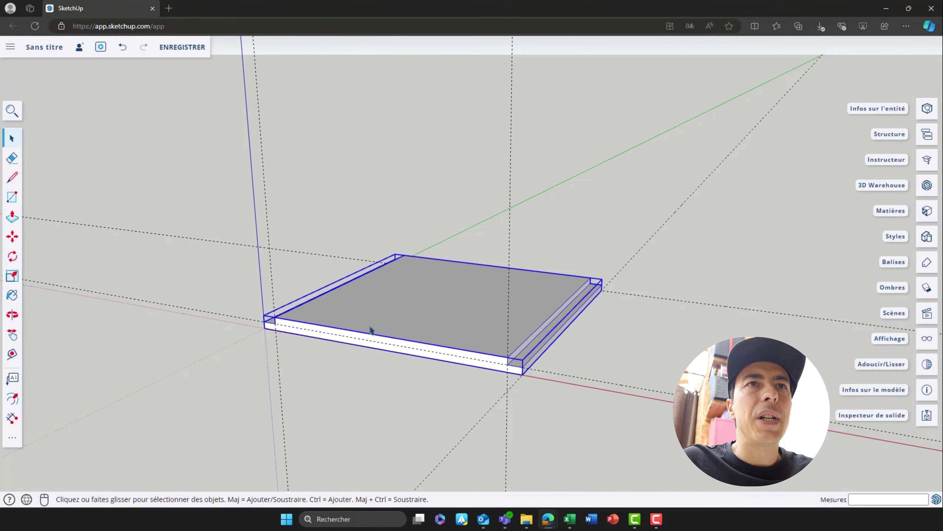
click(11, 239)
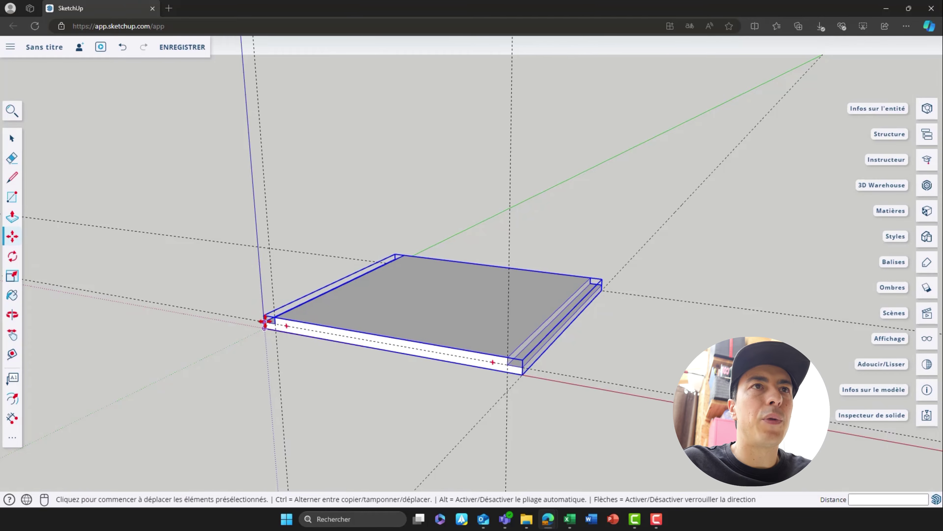
click(265, 329)
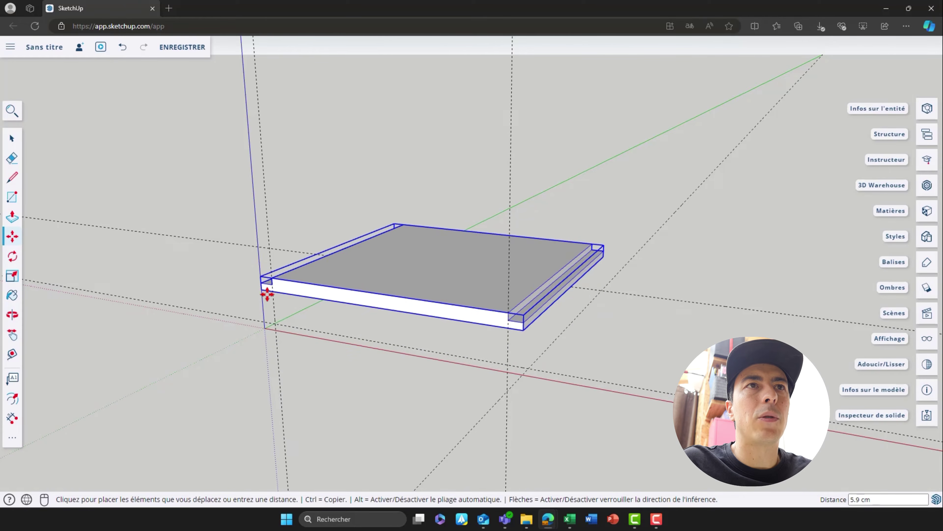
key(ctrl)
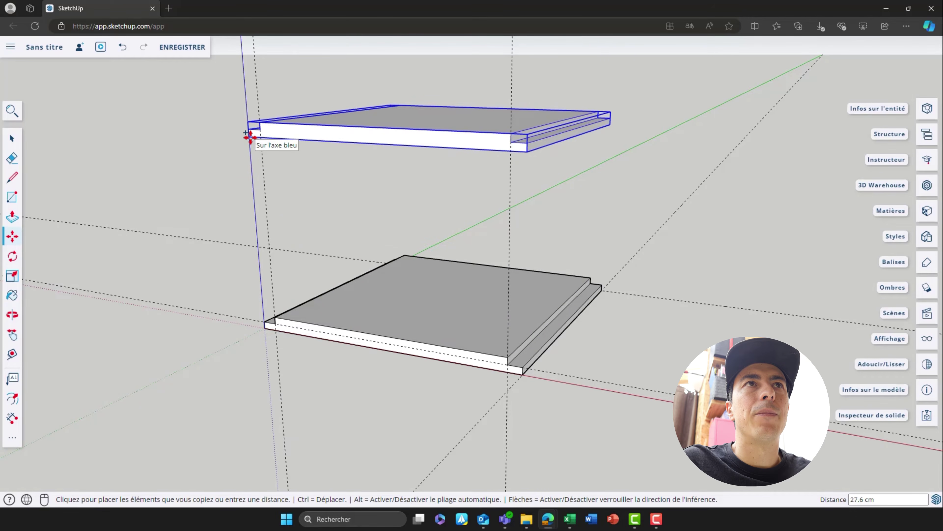
click(250, 137)
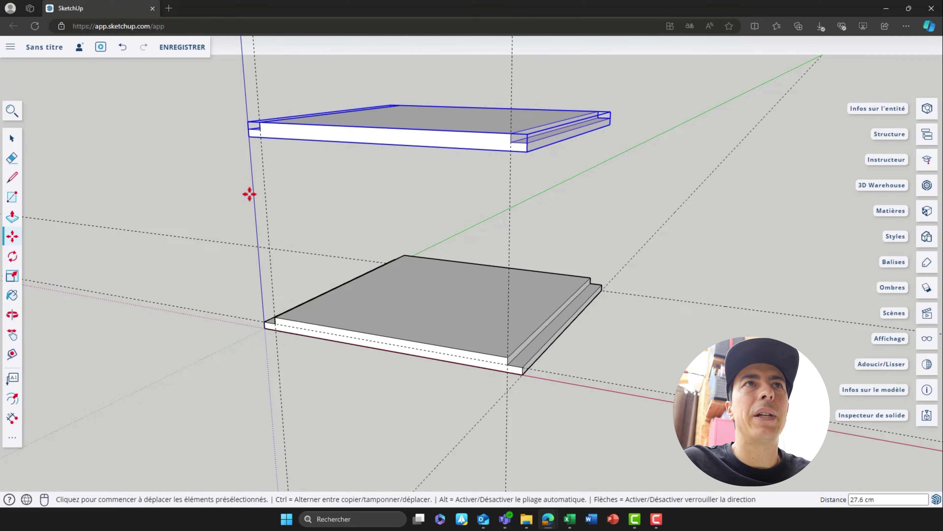
key(o)
drag(248, 190, 263, 204)
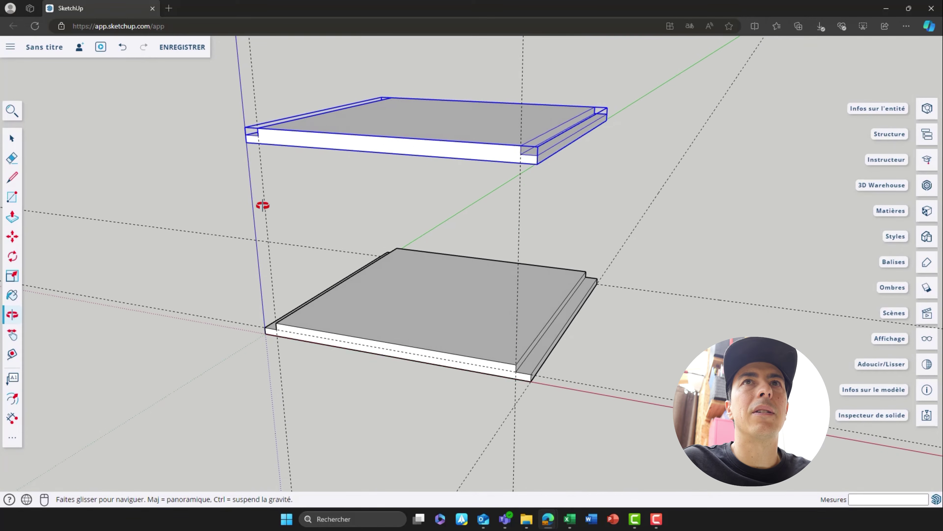
key(space)
click(279, 164)
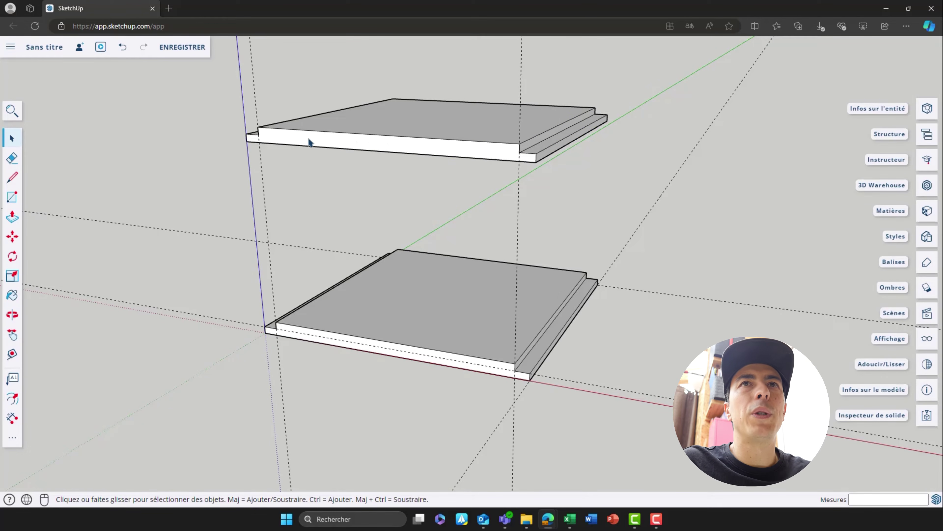
- Flip the upper board copy across its horizontal mid-plane so its rebates face down, and clear the selection
click(471, 150)
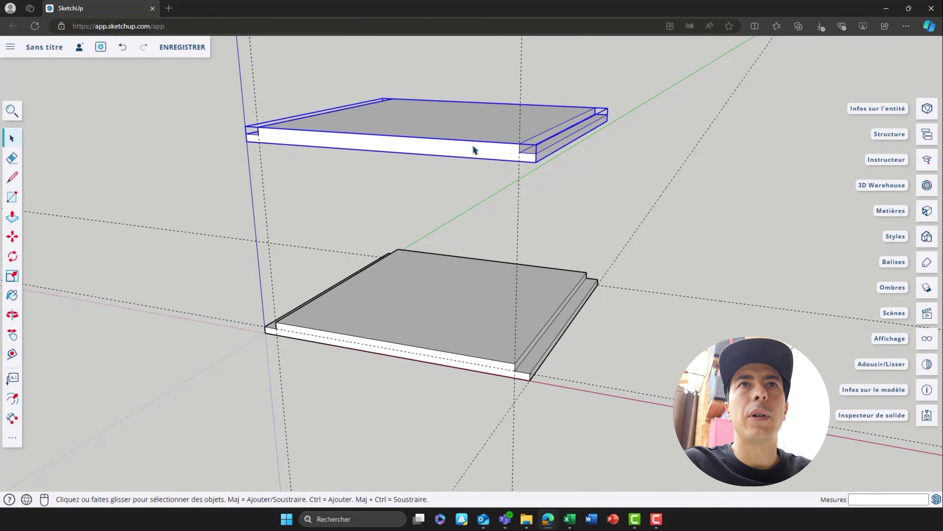
click(18, 440)
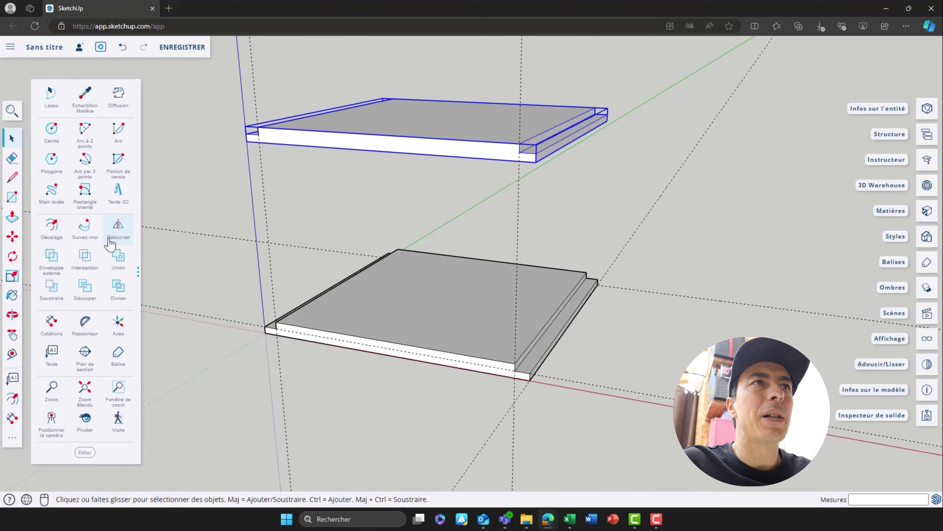
click(119, 234)
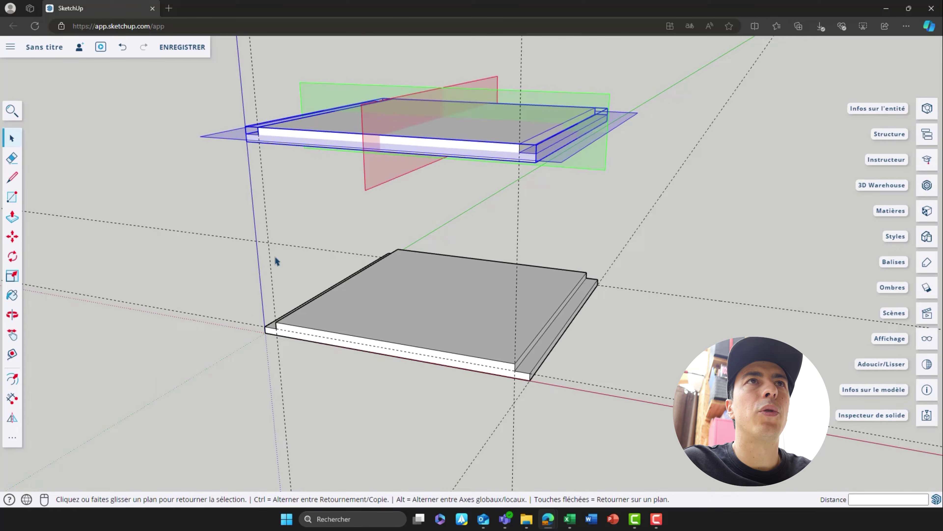
middle_drag(385, 207, 202, 233)
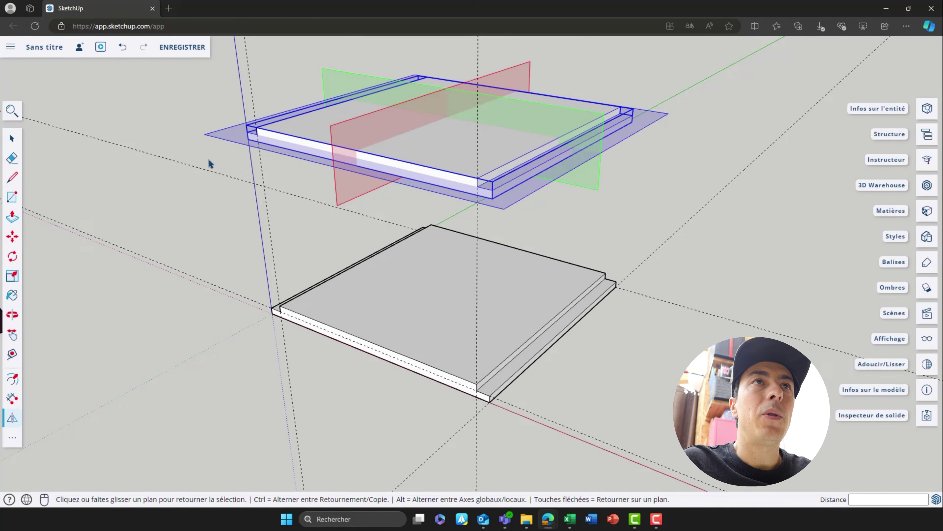
click(219, 141)
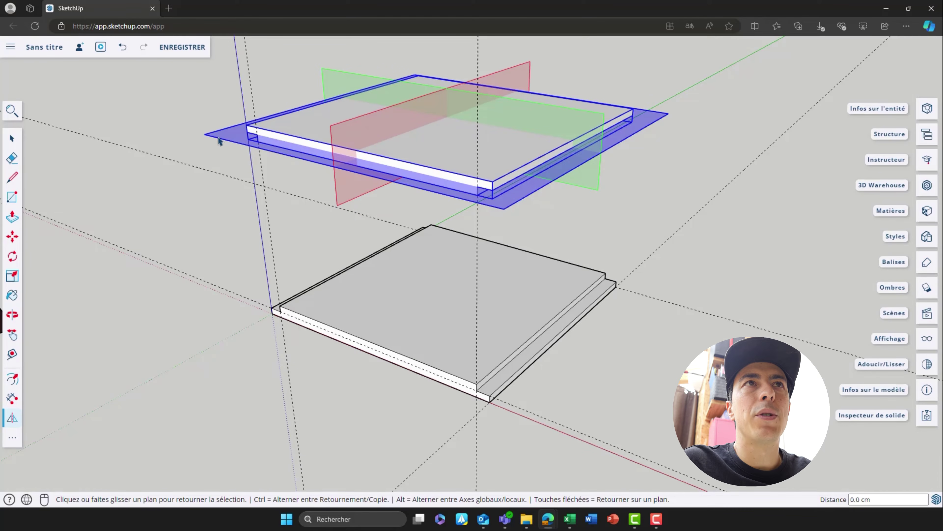
key(space)
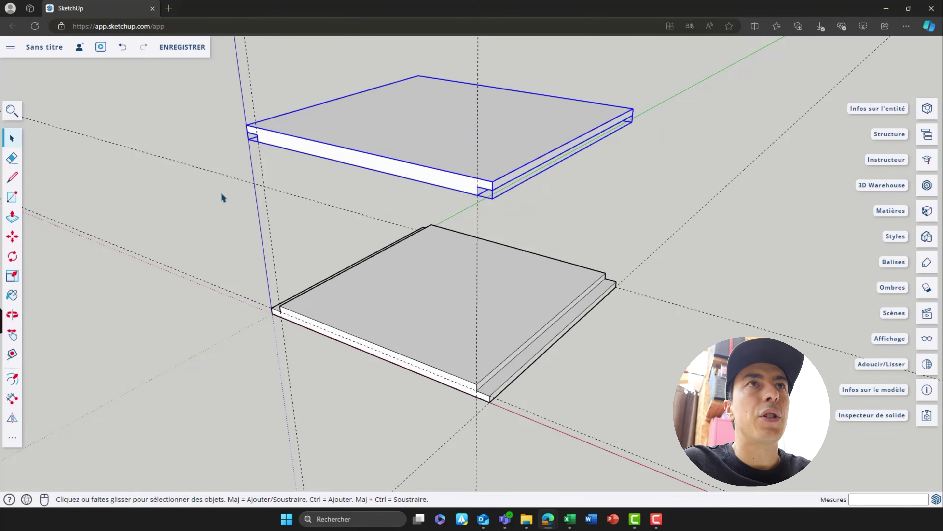
click(222, 194)
- Place a guide line 50 cm straight above the base board's lower side edge, locked to the blue axis
middle_drag(350, 218, 449, 152)
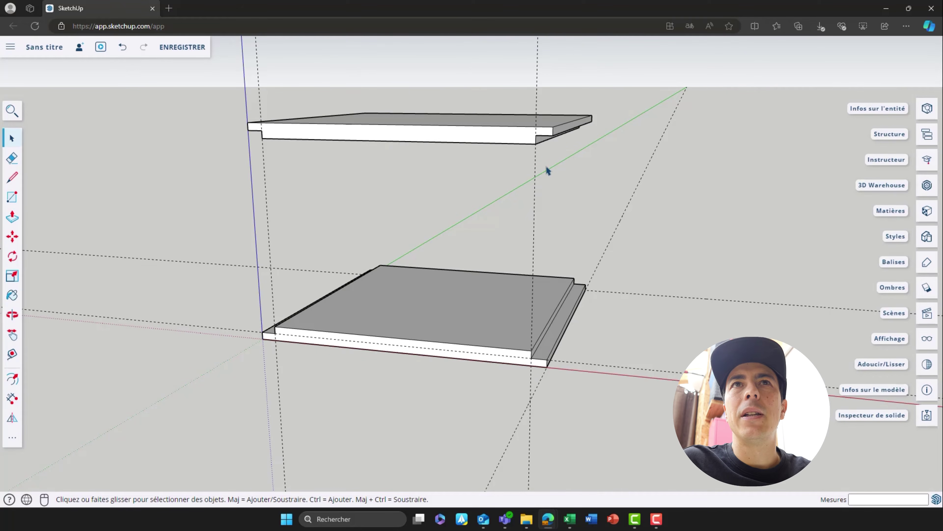
middle_drag(548, 170, 485, 215)
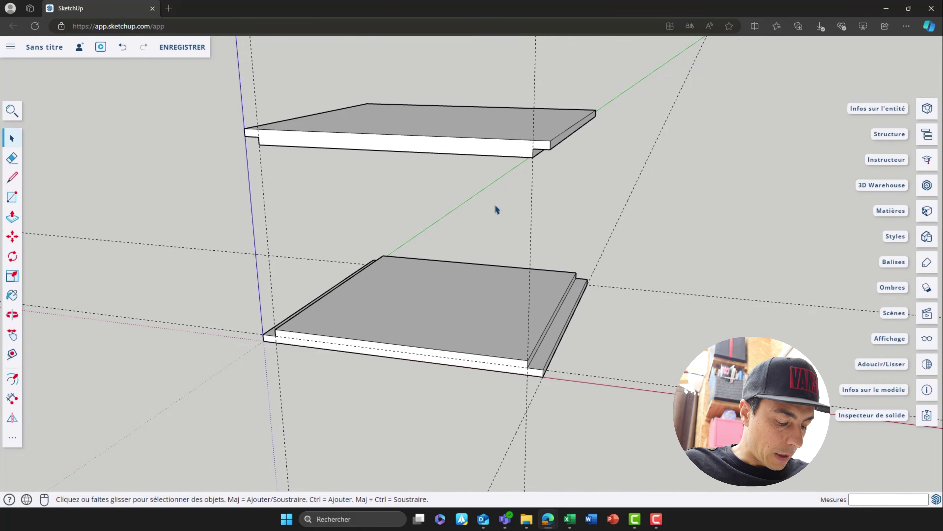
shift+middle_drag(396, 204, 465, 199)
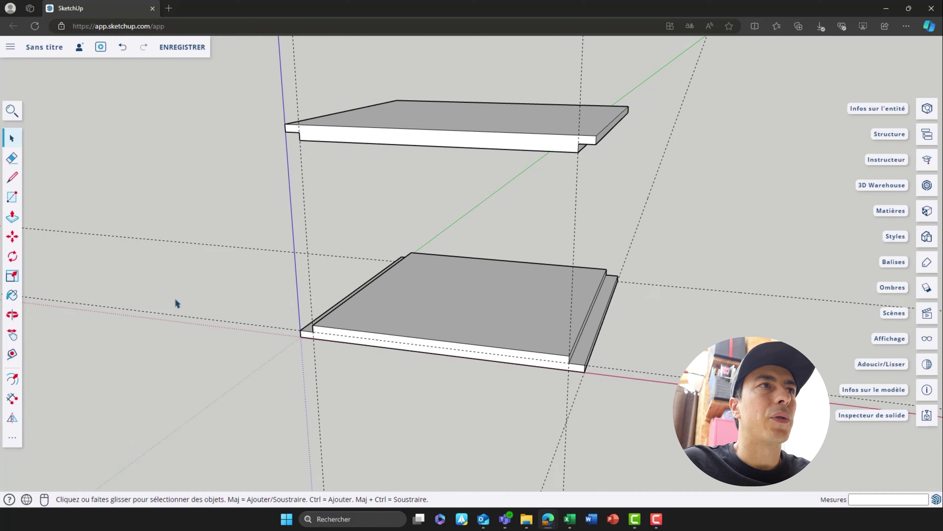
middle_drag(177, 303, 144, 300)
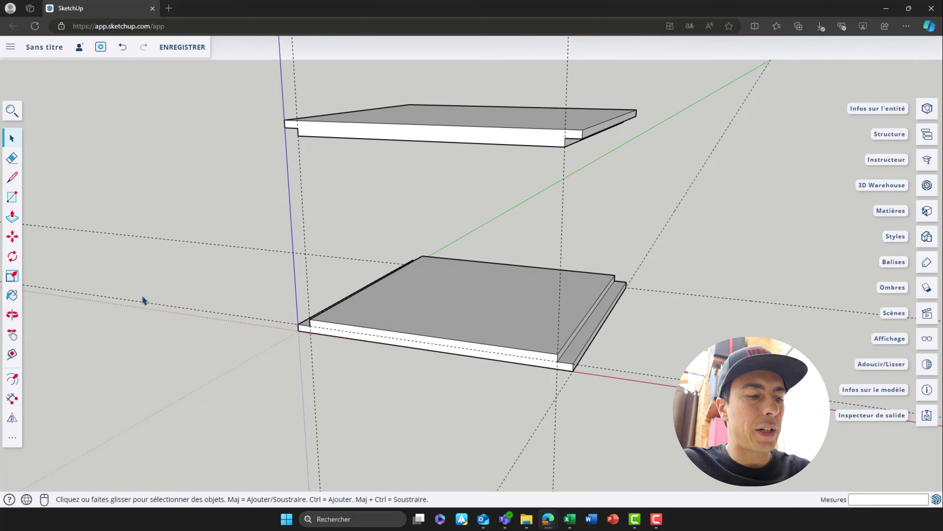
key(t)
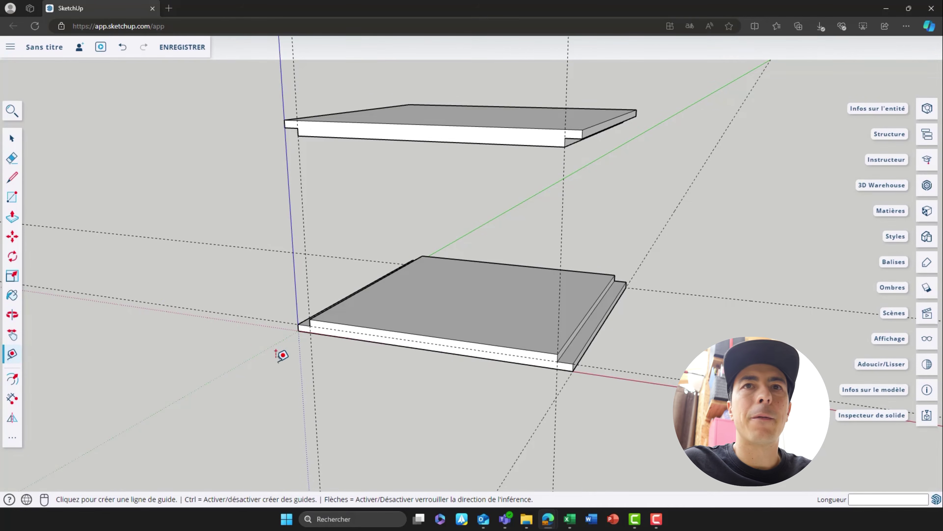
middle_drag(282, 355, 480, 375)
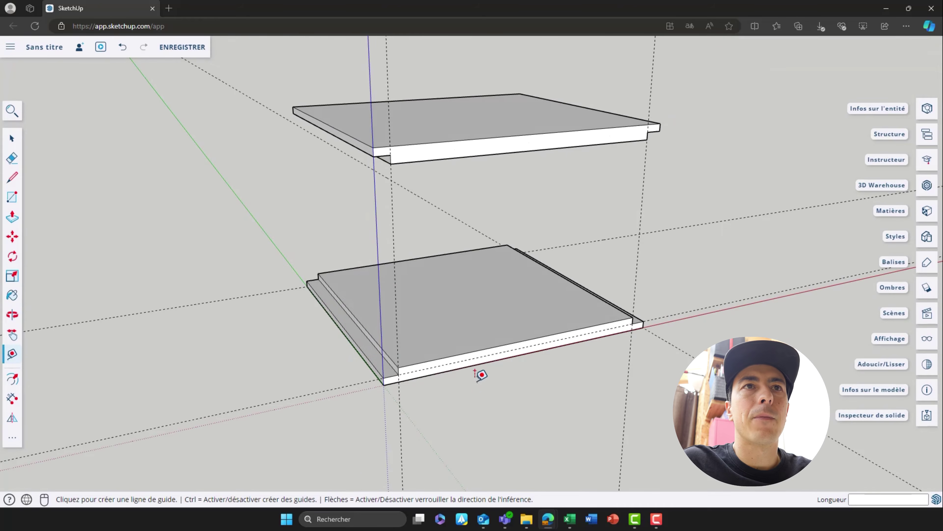
click(326, 311)
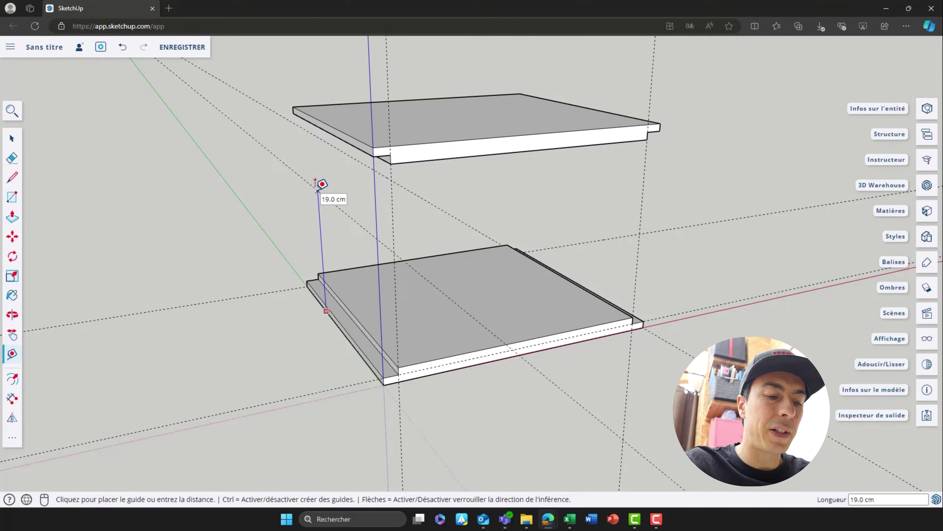
key(Up)
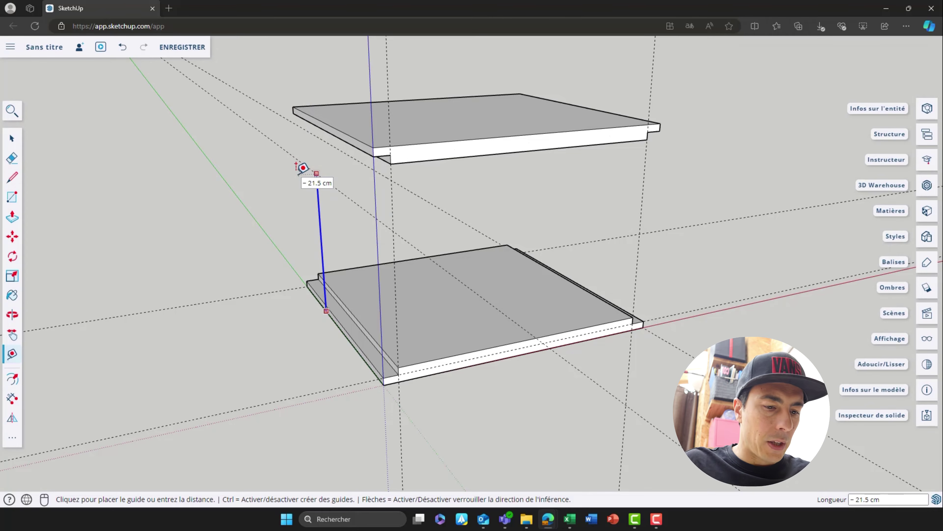
text(5)
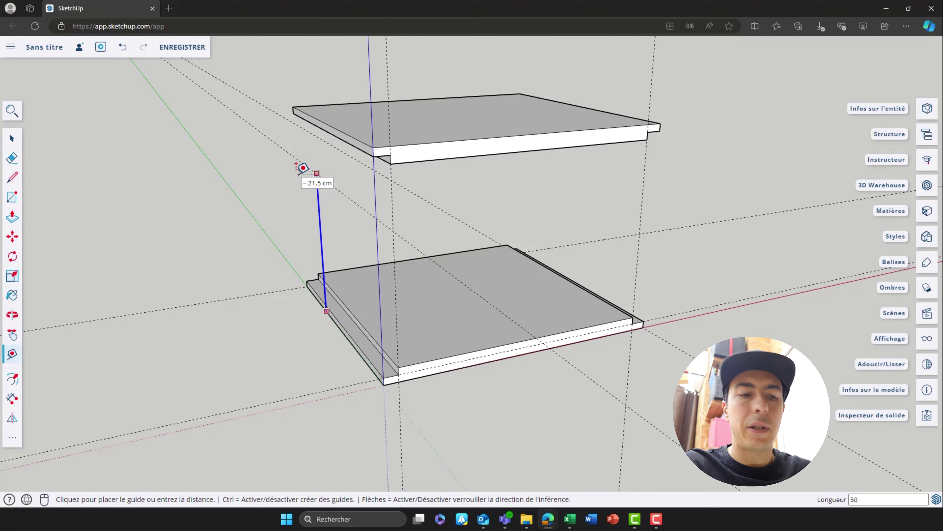
text(0)
key(Return)
- Move the upper board up the blue axis by its top front corner onto the 50 cm guide, and clear the selection
scroll(385, 186, down, 3)
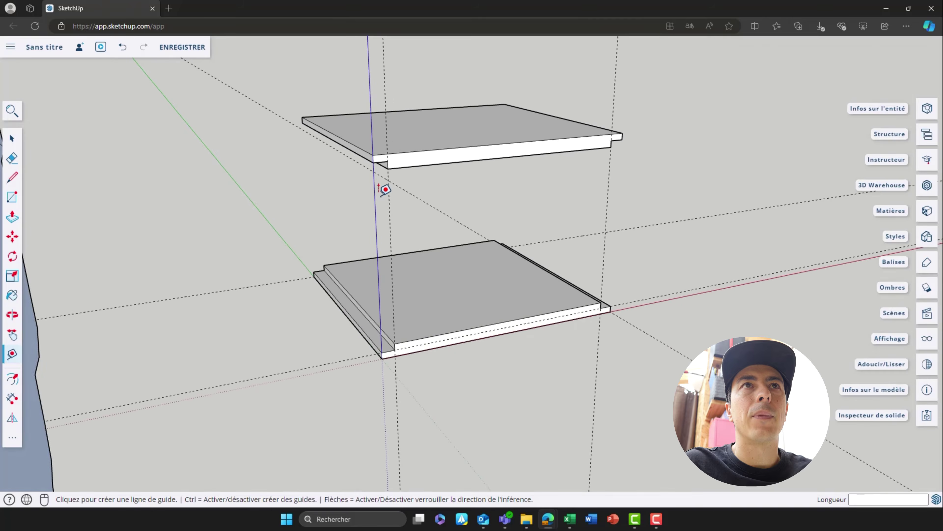
scroll(382, 187, down, 2)
middle_drag(383, 186, 331, 205)
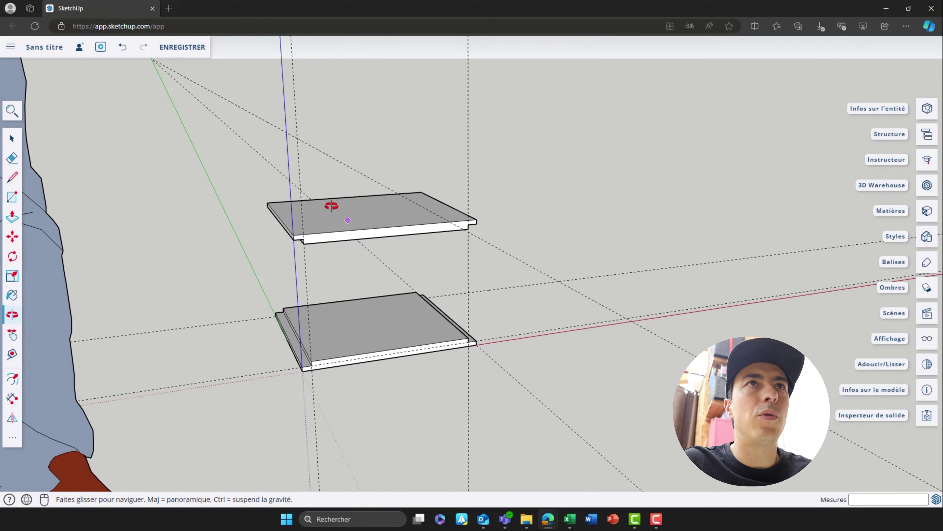
key(space)
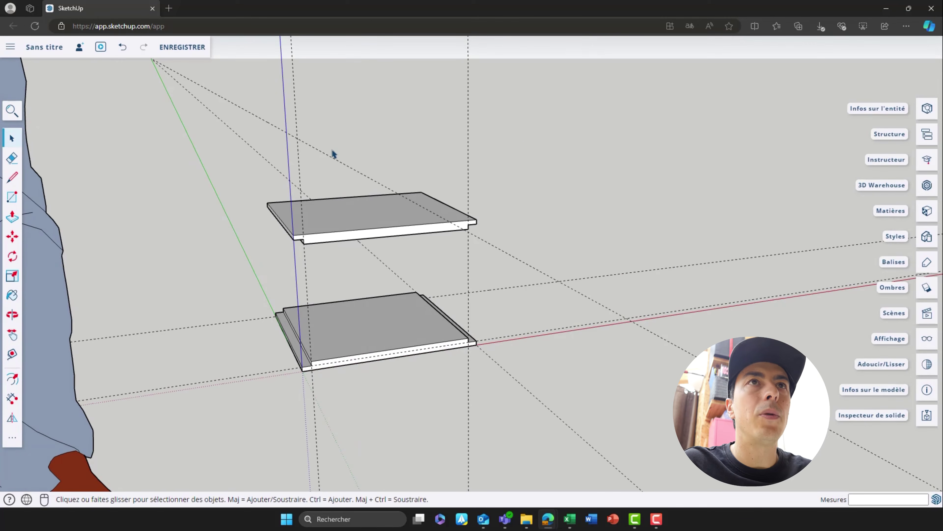
click(338, 212)
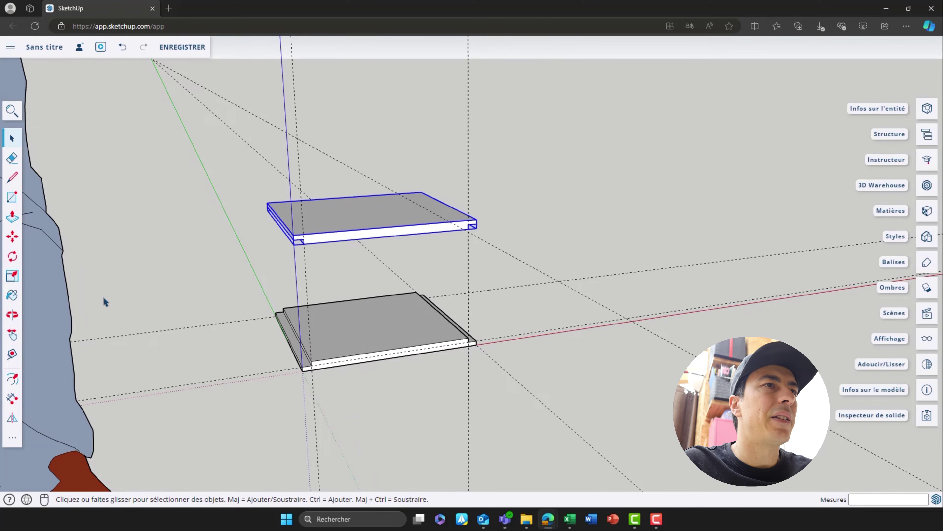
click(12, 236)
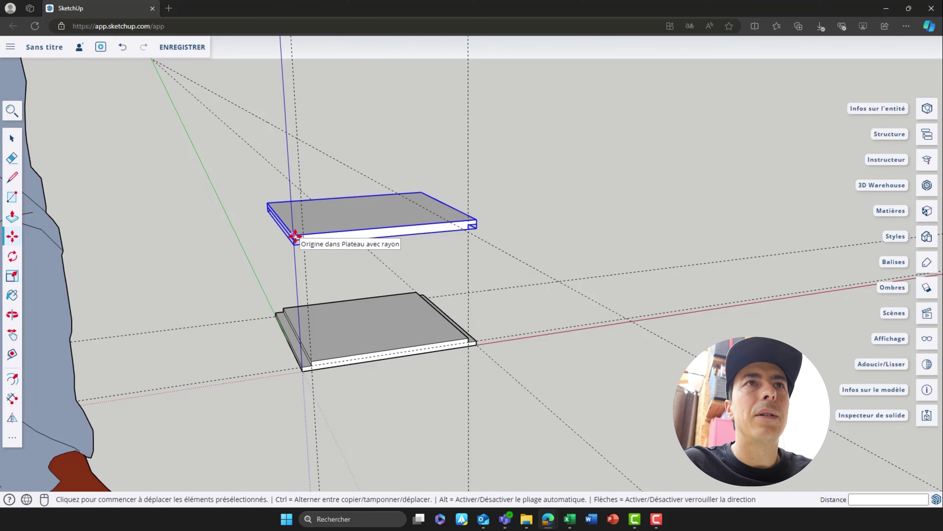
middle_drag(295, 235, 285, 260)
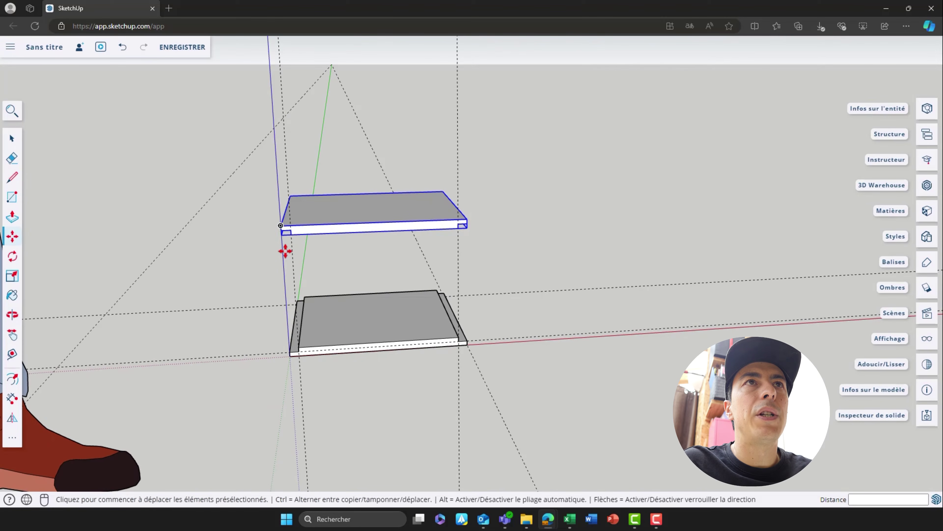
click(281, 225)
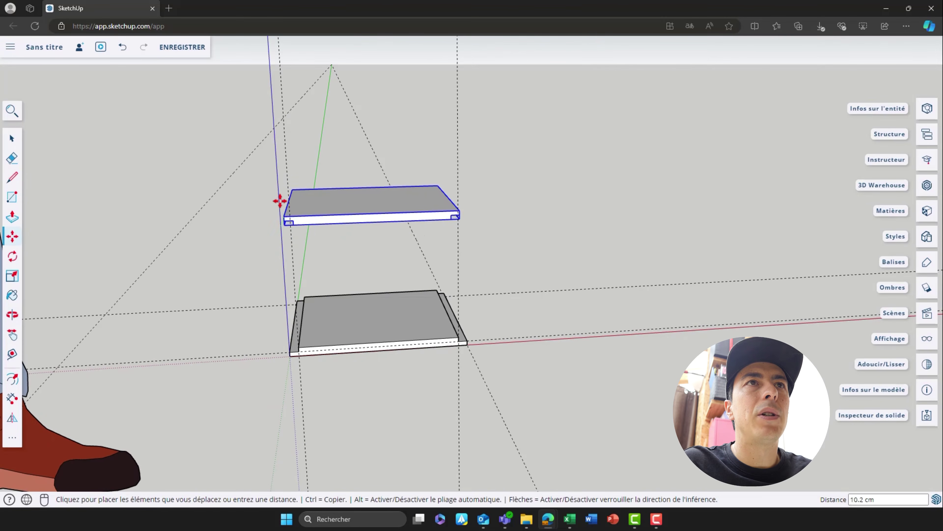
click(271, 130)
key(space)
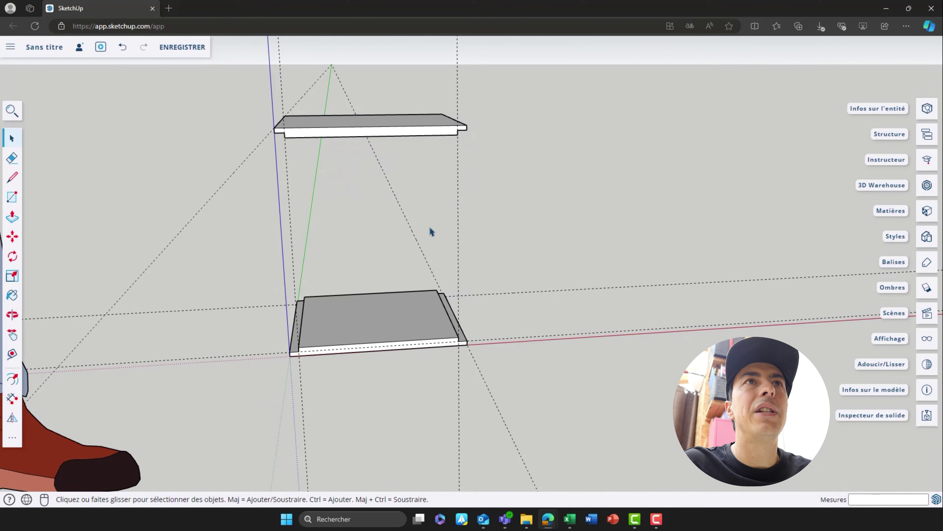
- Dimension the overall height from the base board's lower front corner at the origin to the upper board's top corner
key(o)
drag(398, 217, 372, 189)
key(space)
shift+middle_drag(381, 236, 388, 202)
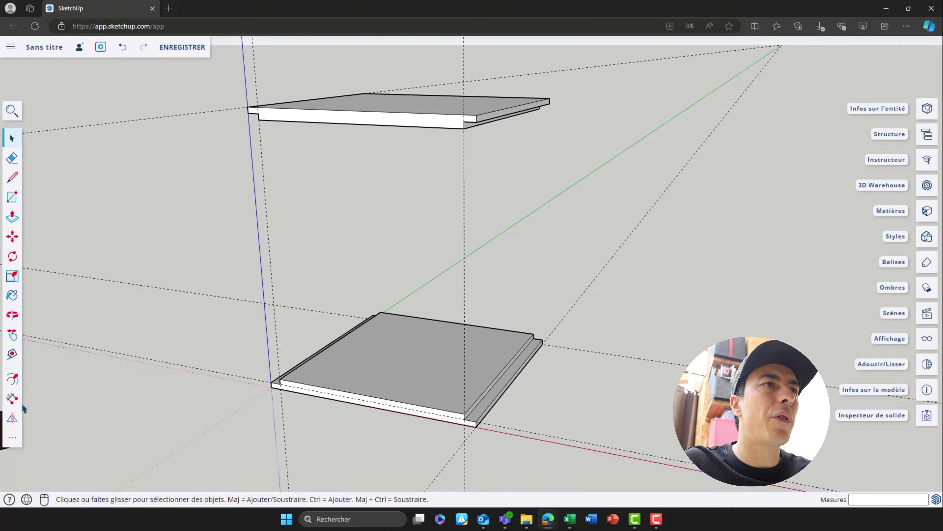
click(12, 398)
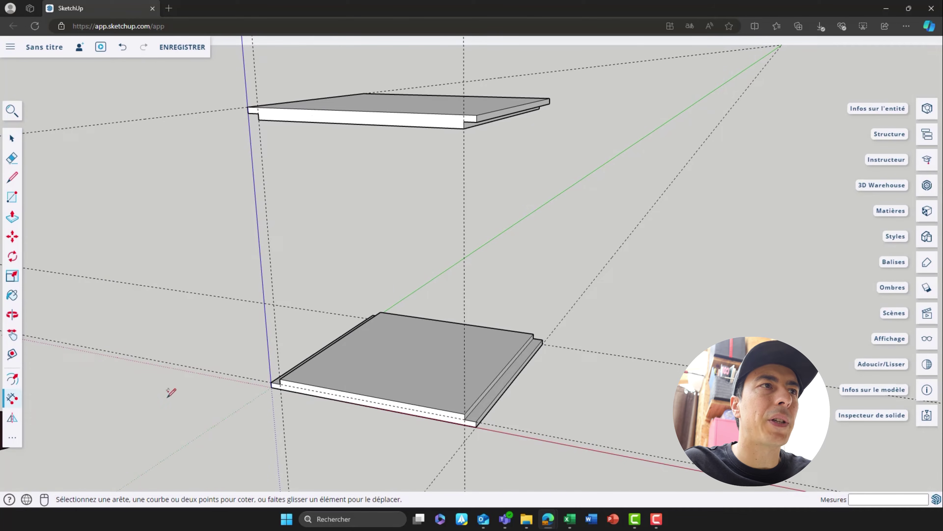
click(271, 387)
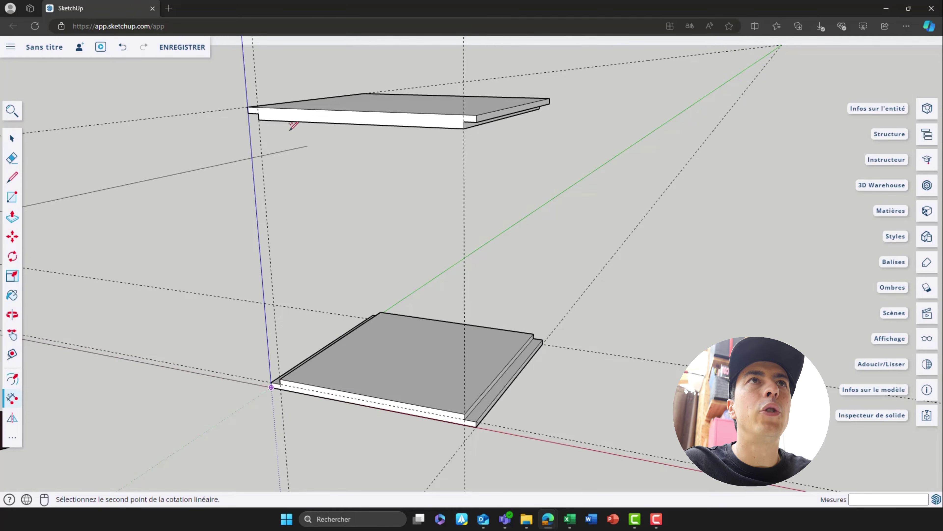
click(248, 107)
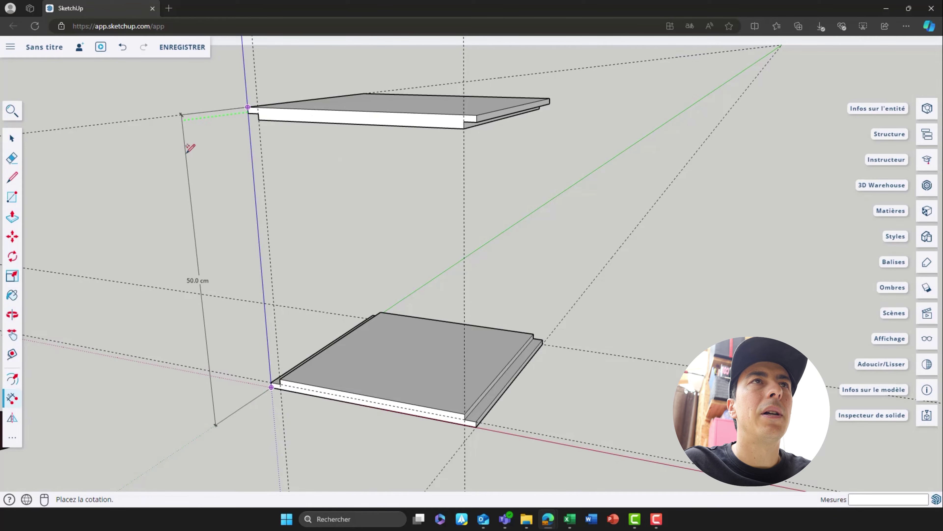
click(190, 148)
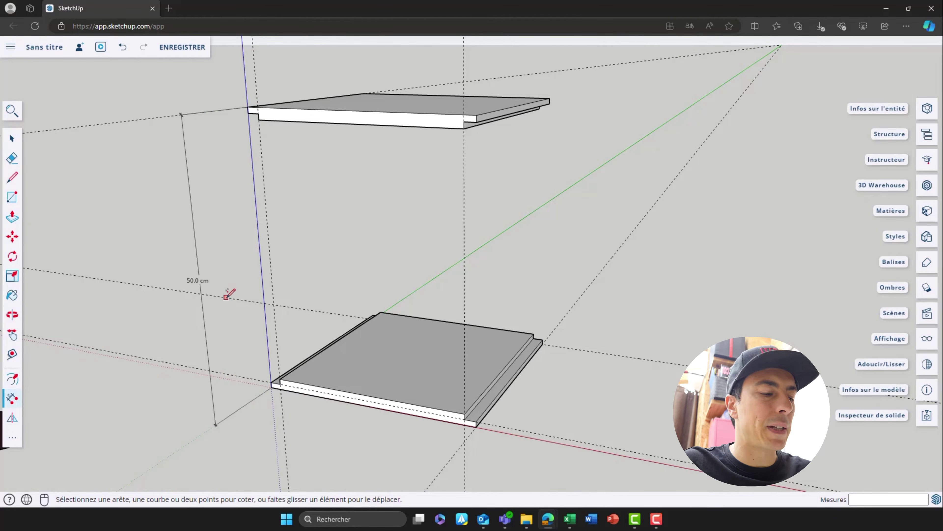
- Delete the overall height dimension
key(space)
click(202, 283)
right_click(203, 284)
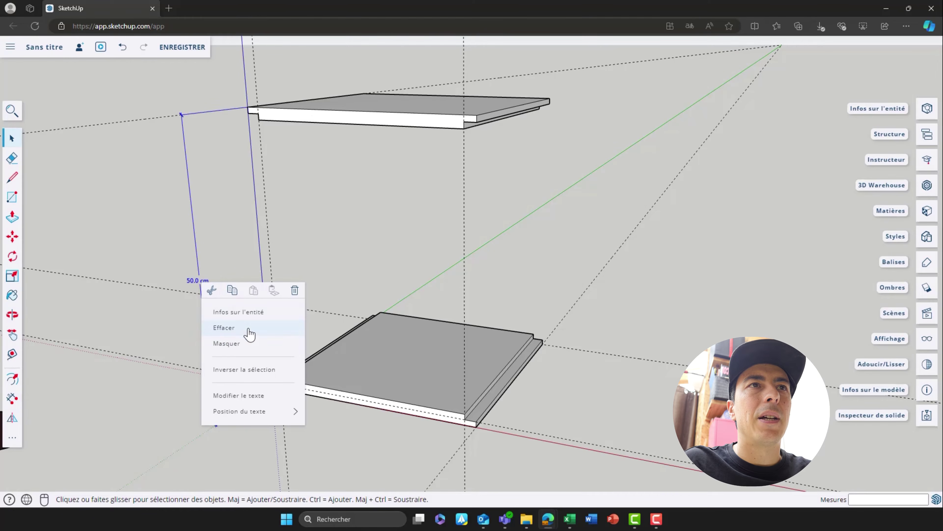
click(224, 329)
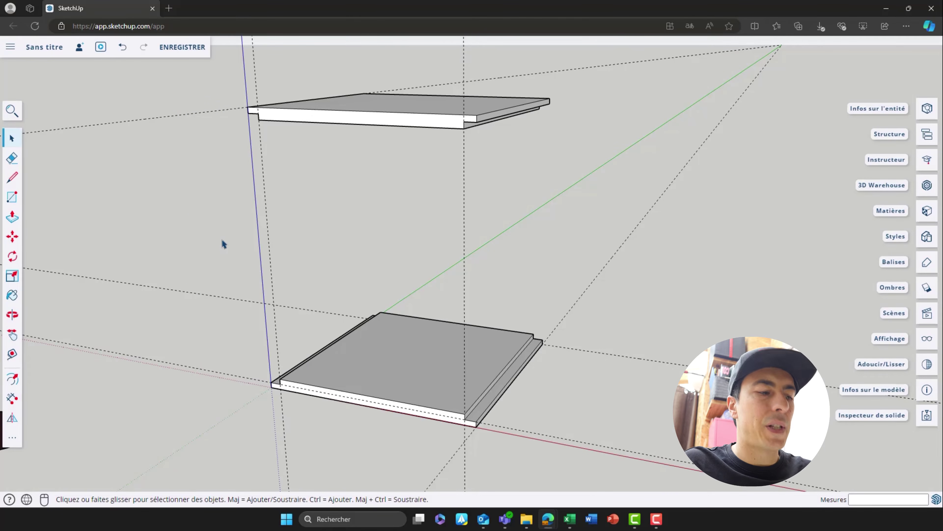
- Draw a 2.0 by 48.0 cm upright rectangle on the front plane between the two boards' rebates at the blue axis
middle_drag(328, 261, 405, 256)
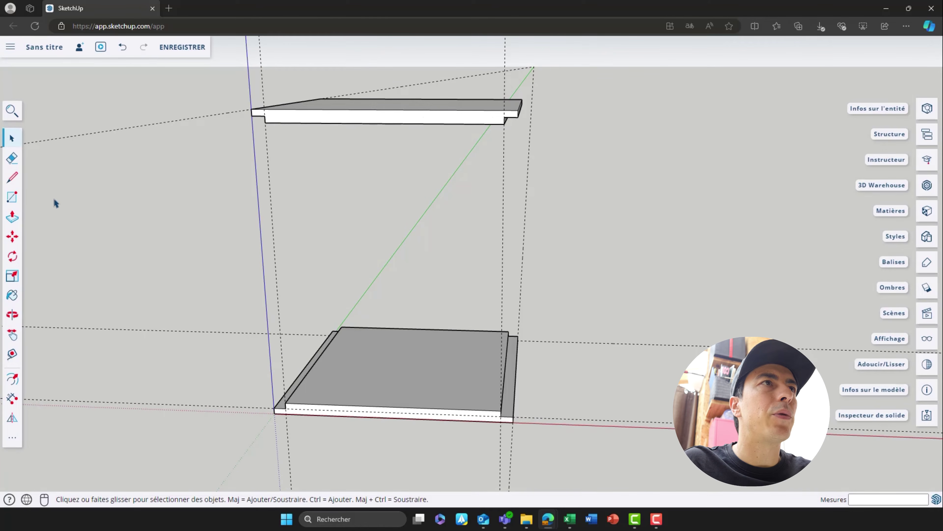
click(19, 201)
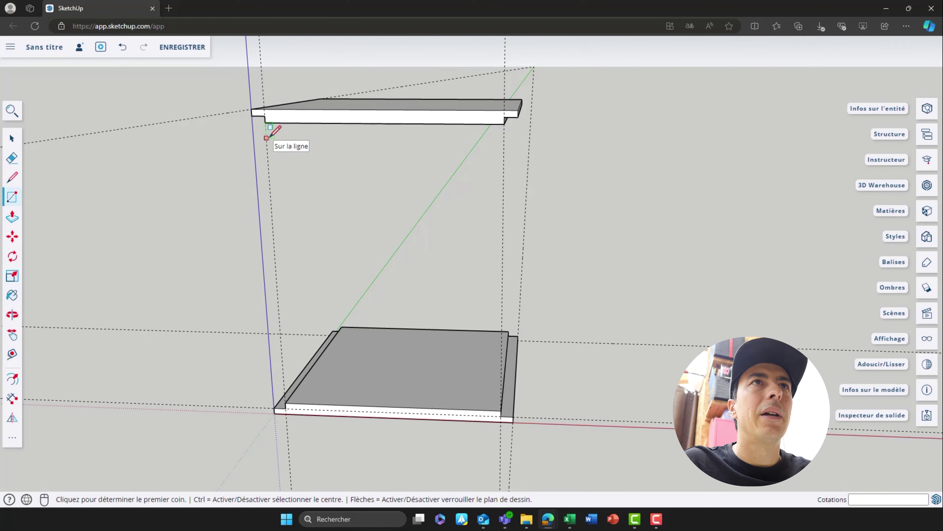
click(252, 115)
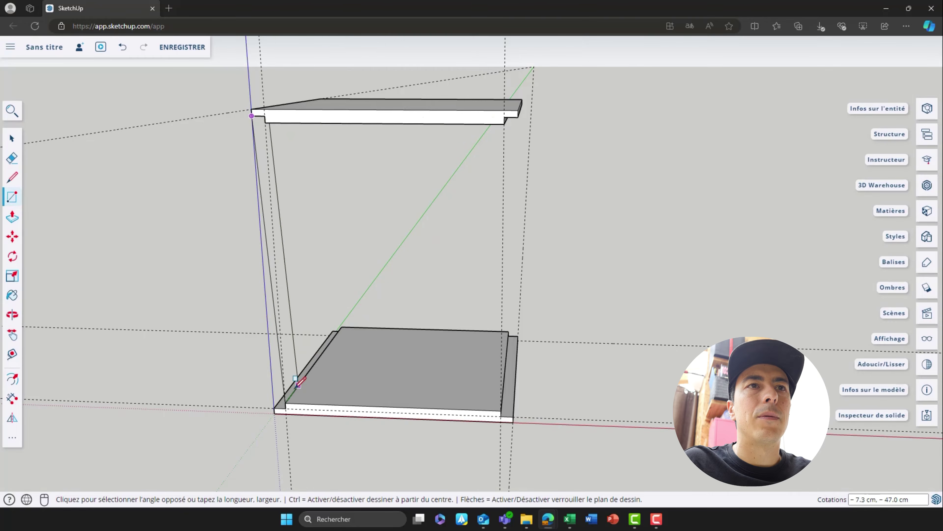
click(286, 407)
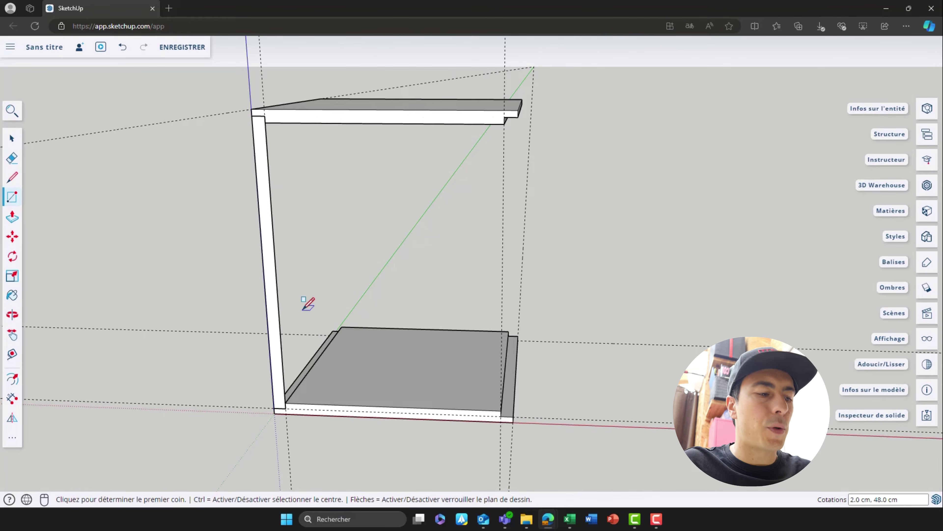
- Select the upright rectangle's face with its edges and make it a group
key(space)
click(272, 256)
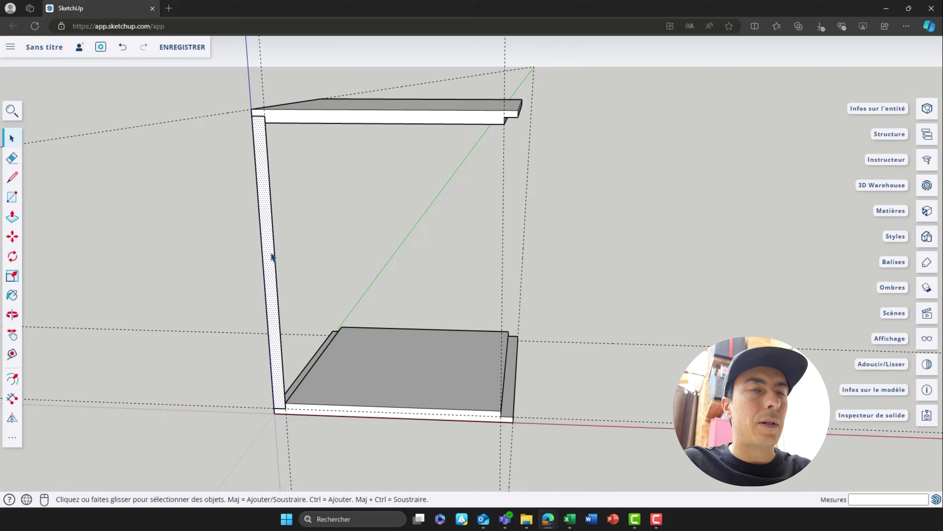
click(306, 254)
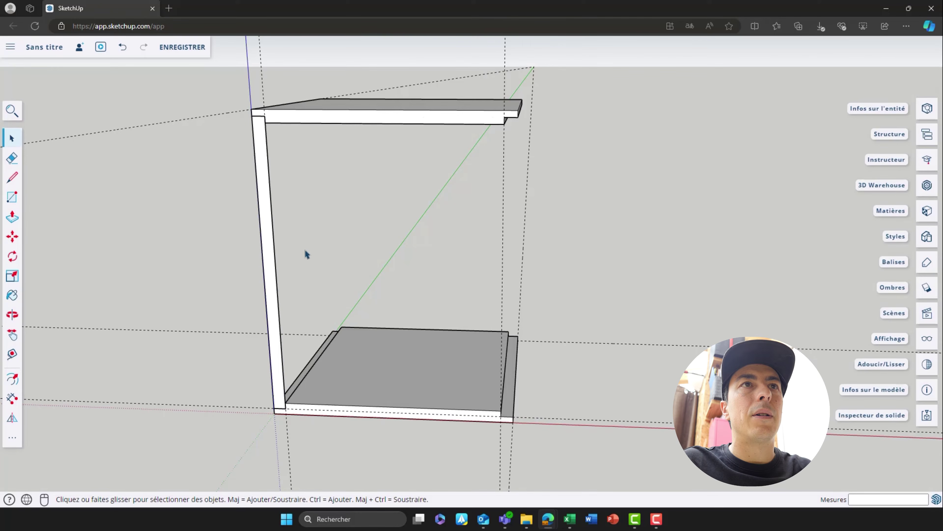
click(272, 256)
right_click(271, 255)
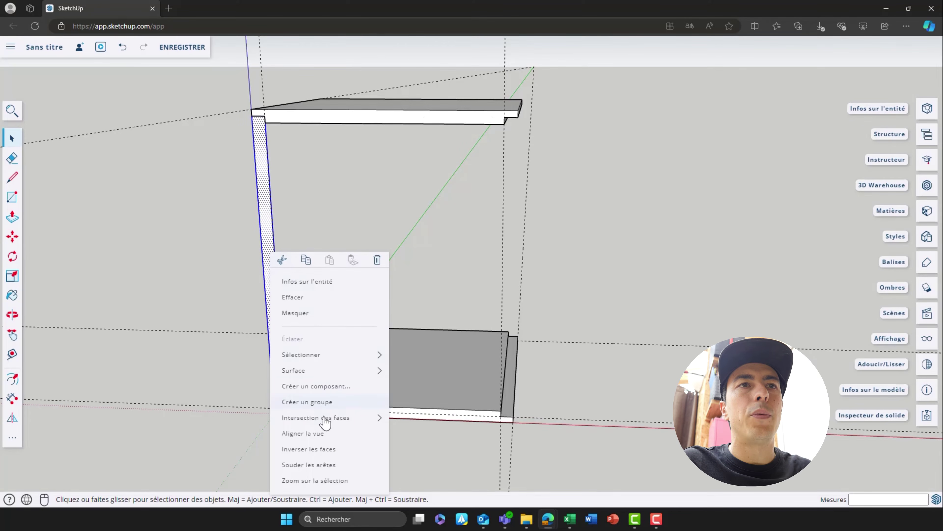
click(330, 401)
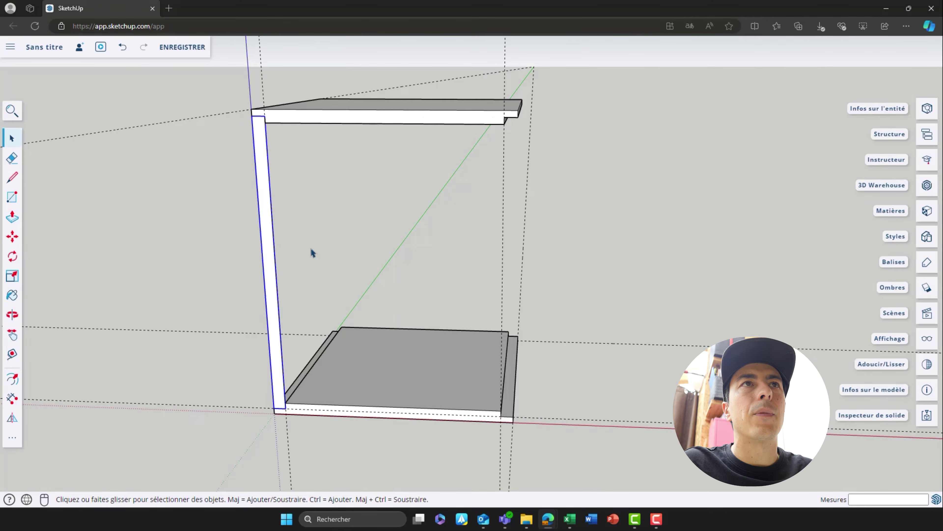
- Inside the group, extrude the upright face 38 cm back to the boards' rear edge to form the side panel
middle_drag(312, 253, 270, 245)
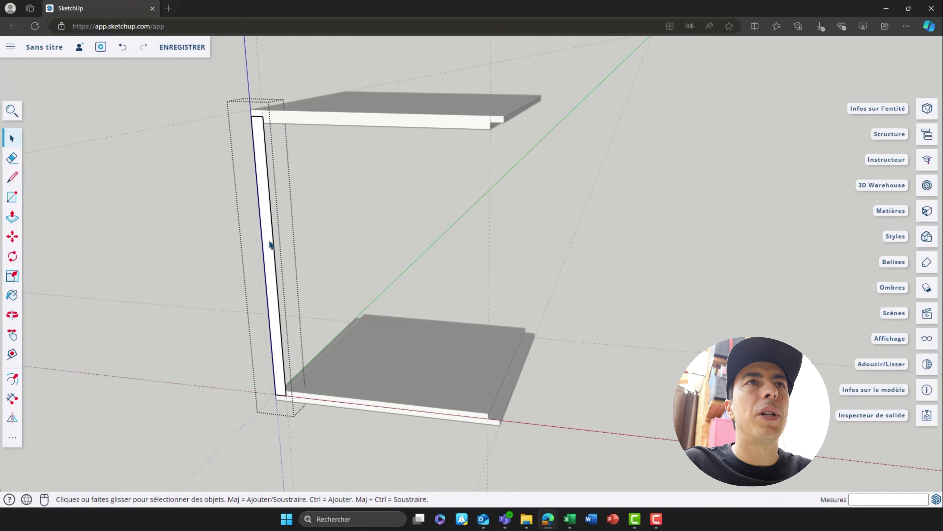
click(270, 244)
key(p)
click(270, 246)
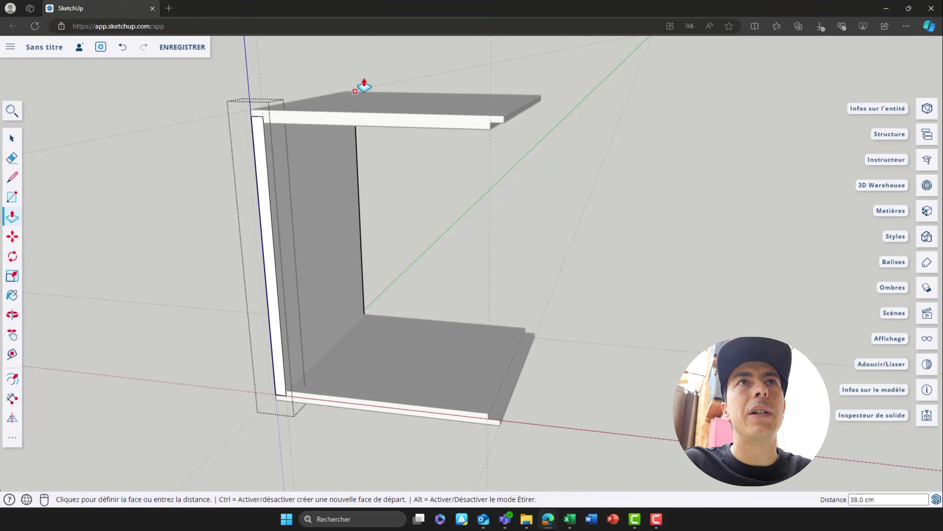
click(410, 95)
key(space)
middle_drag(358, 232, 322, 225)
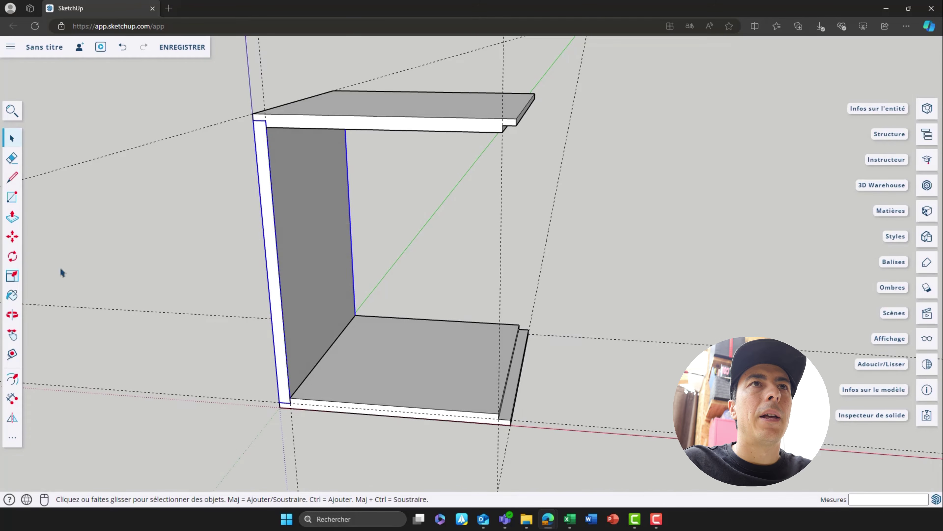
- Copy the side panel 38 cm along the red axis into the opposite rebates of the two boards and clear the selection
click(12, 237)
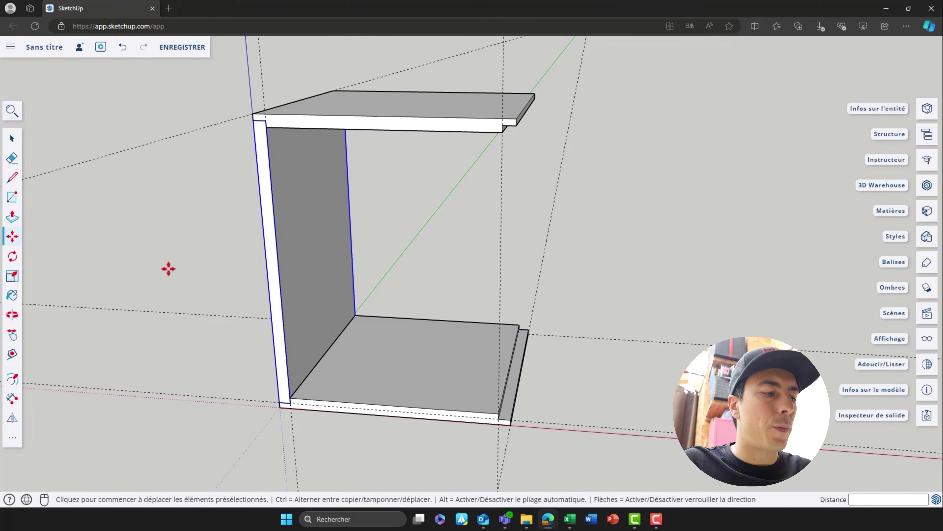
click(279, 402)
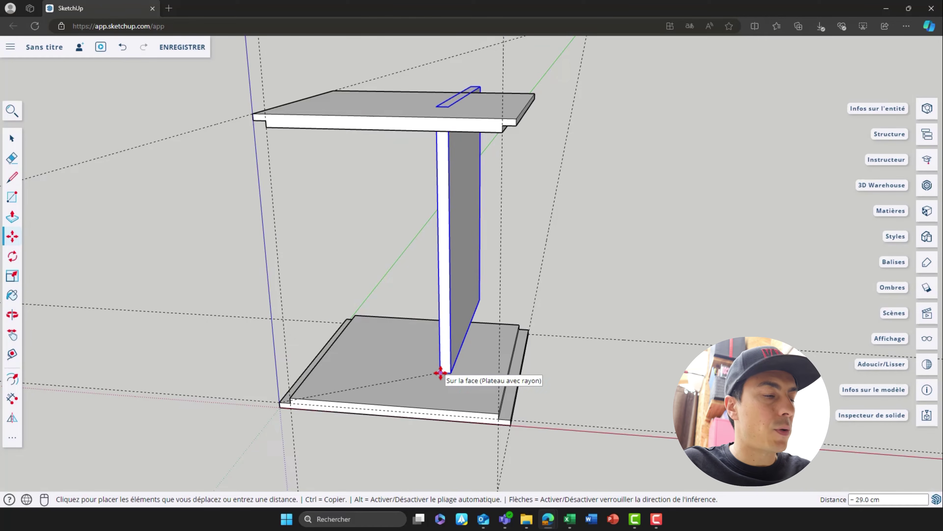
key(ctrl)
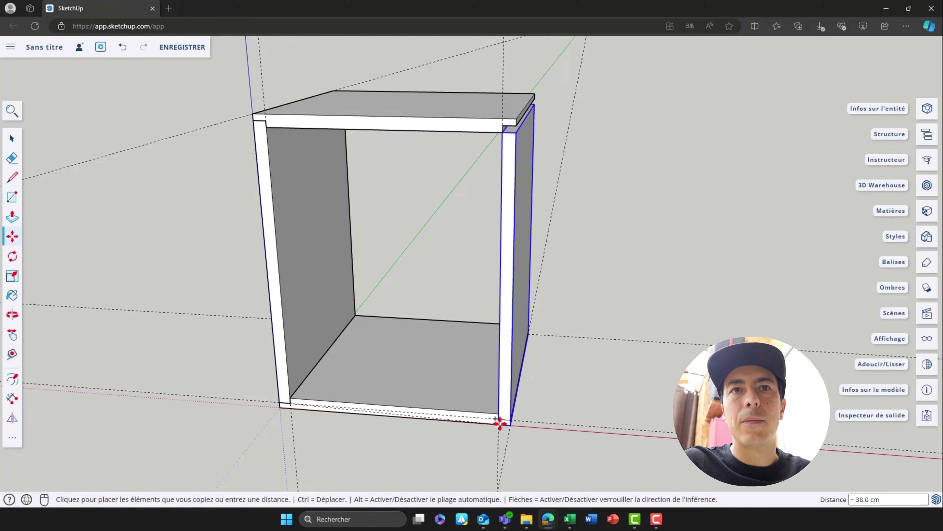
click(499, 420)
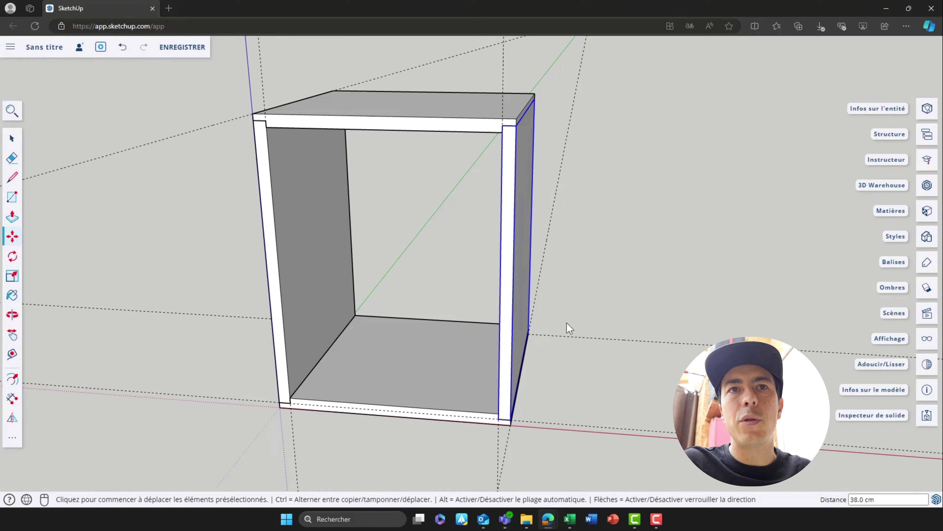
key(space)
click(565, 306)
middle_drag(494, 252, 449, 246)
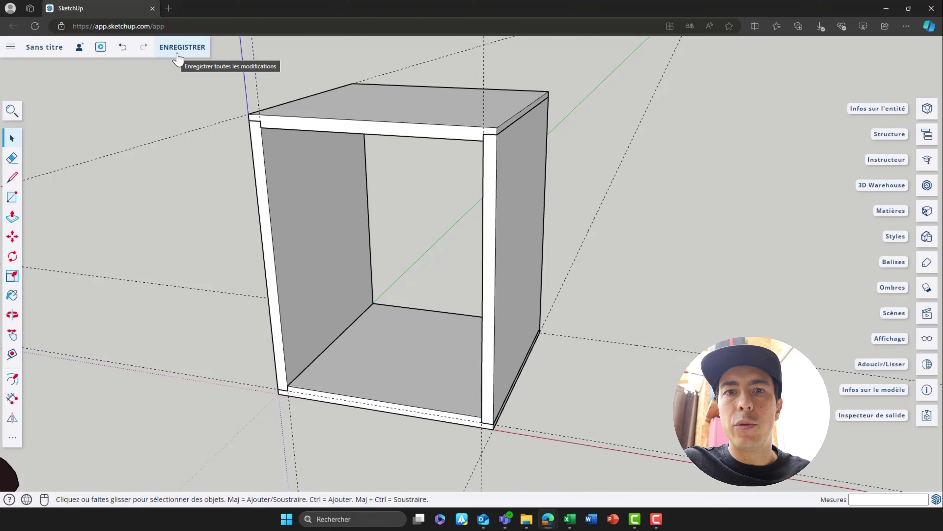
- Save the model as "Table de chevet" in the "Mes projets meubles" project without purging unused elements
click(186, 48)
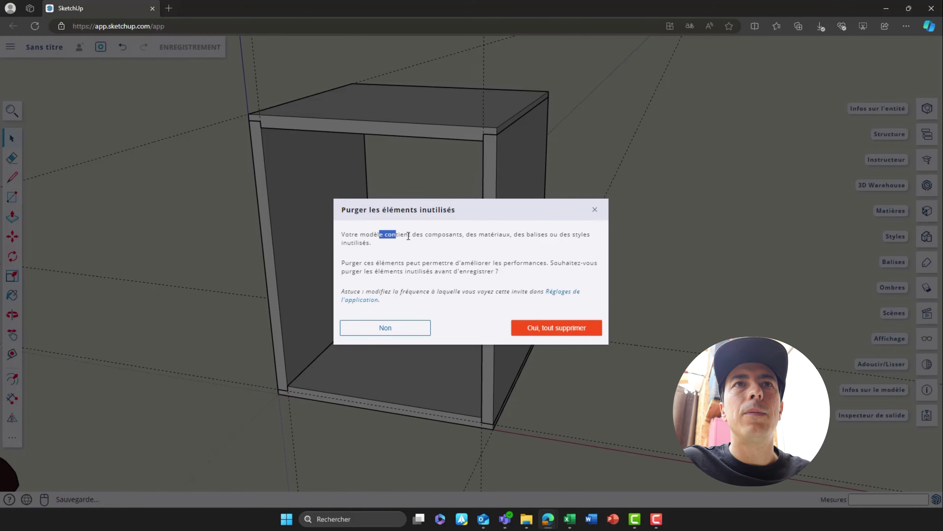
drag(360, 267, 482, 275)
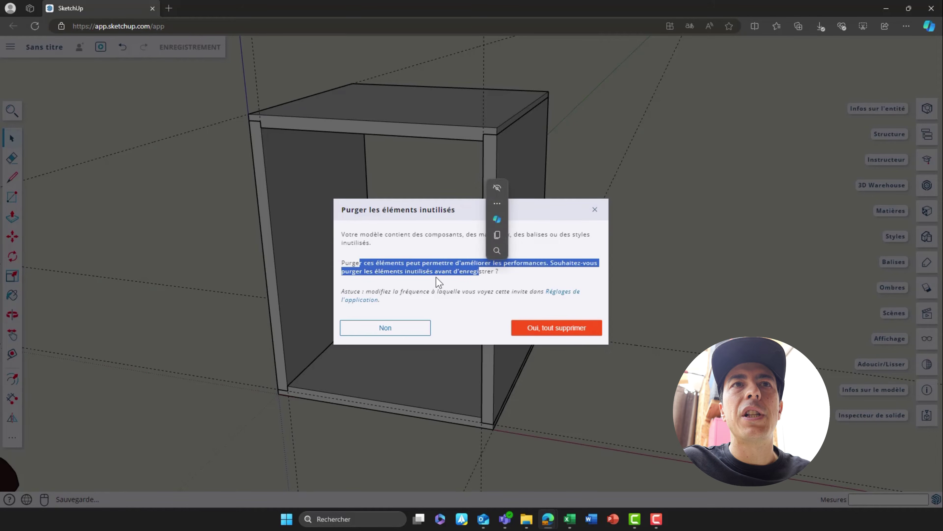
click(436, 282)
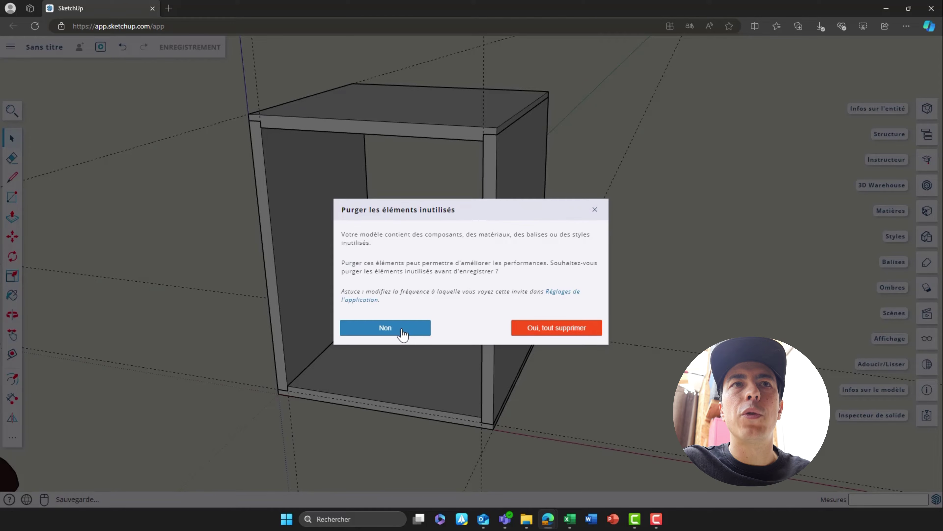
click(388, 335)
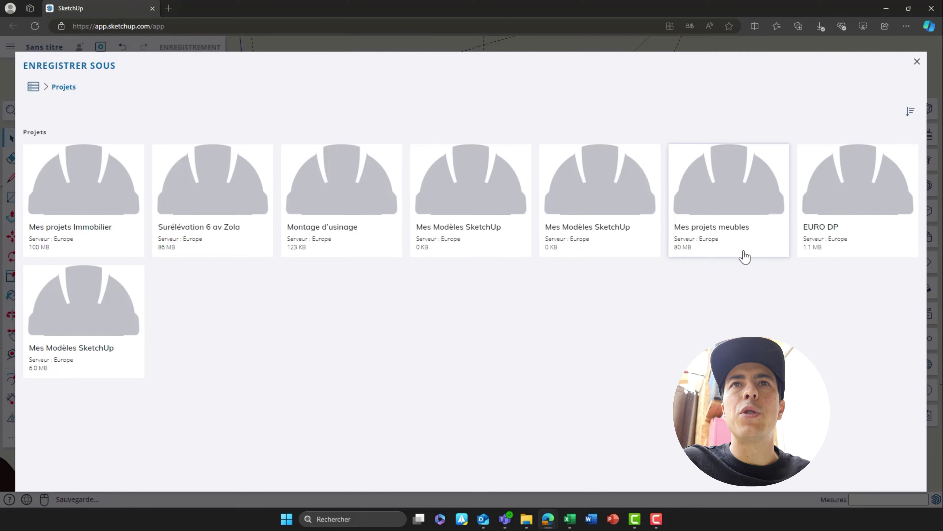
click(730, 214)
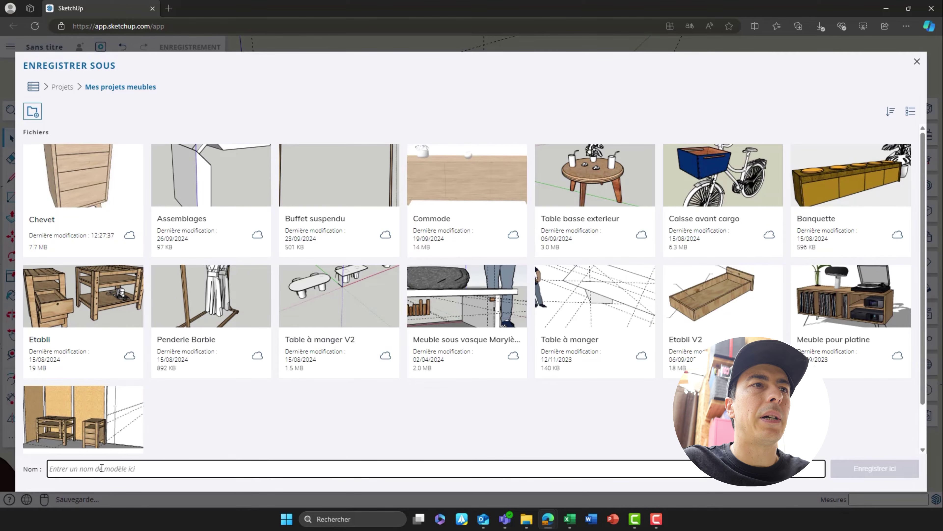
text(Table de chevet)
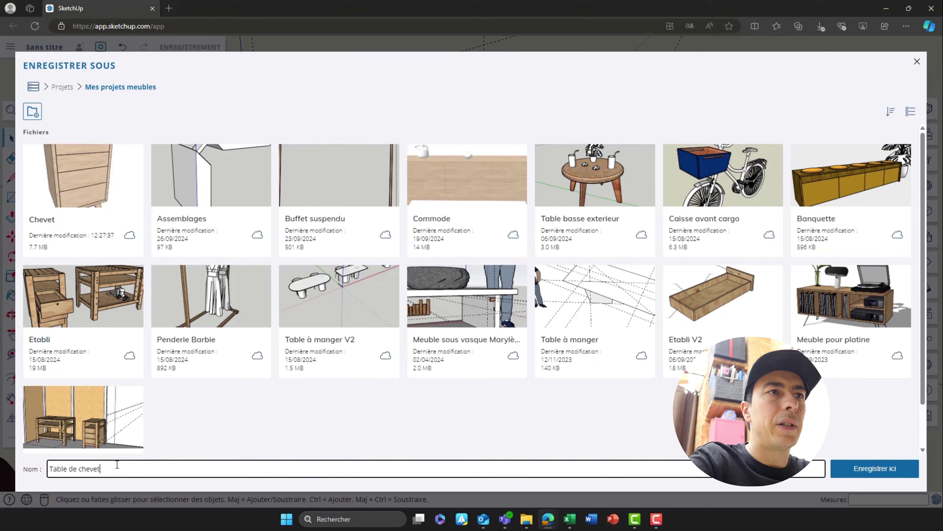
click(861, 475)
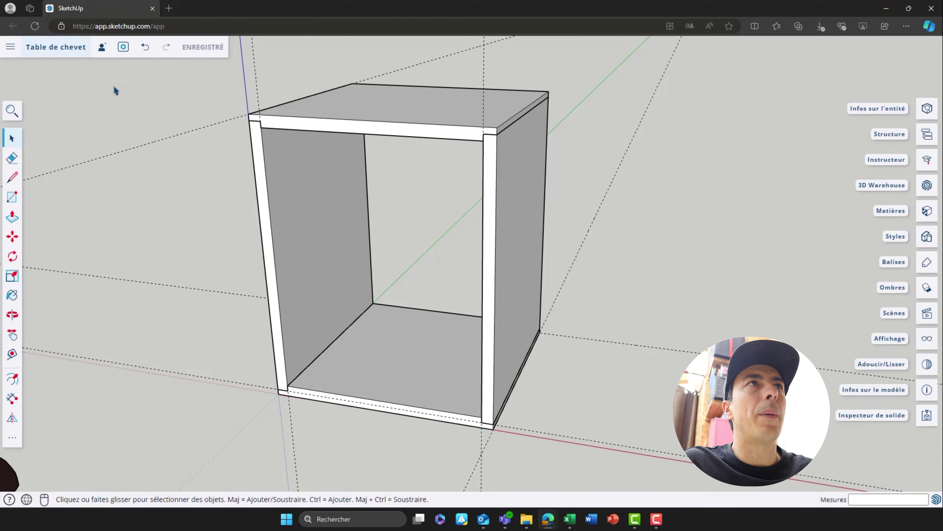
middle_drag(295, 200, 318, 223)
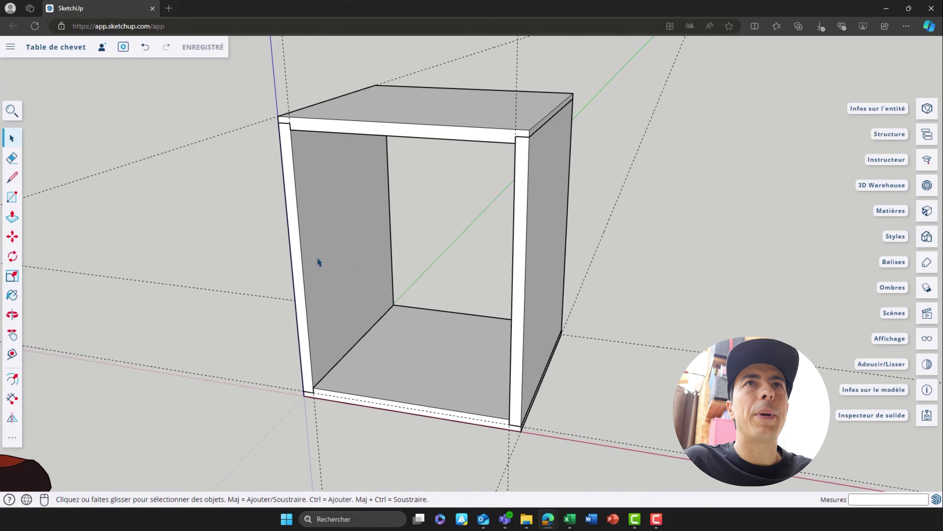
middle_drag(415, 346, 242, 217)
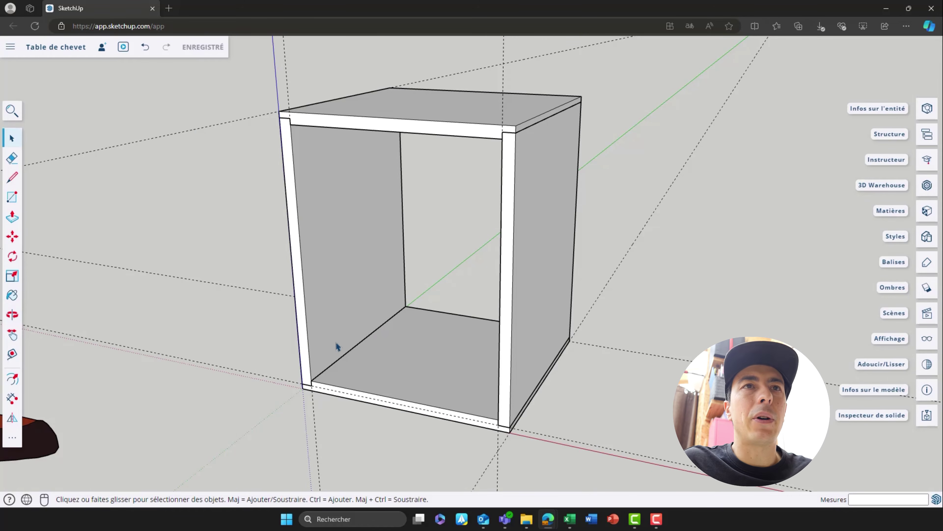
shift+middle_drag(246, 333, 276, 333)
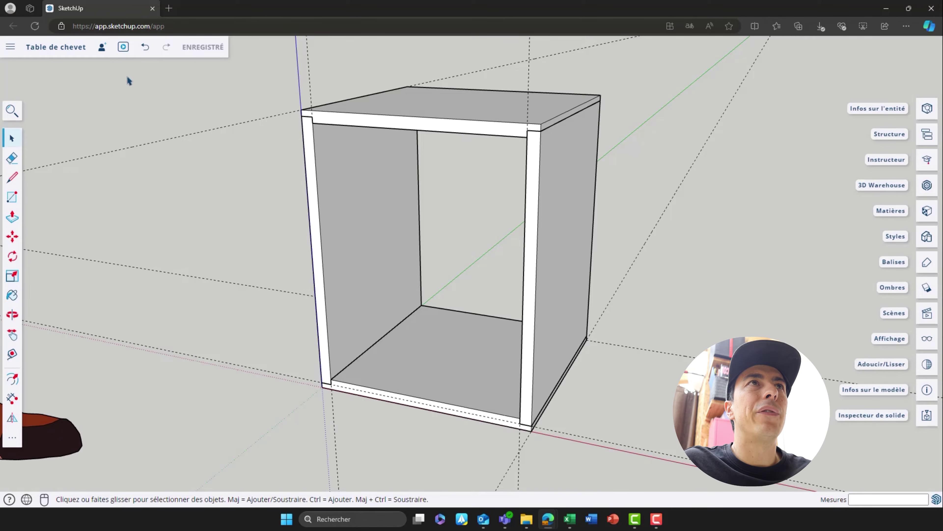
shift+middle_drag(252, 141, 221, 145)
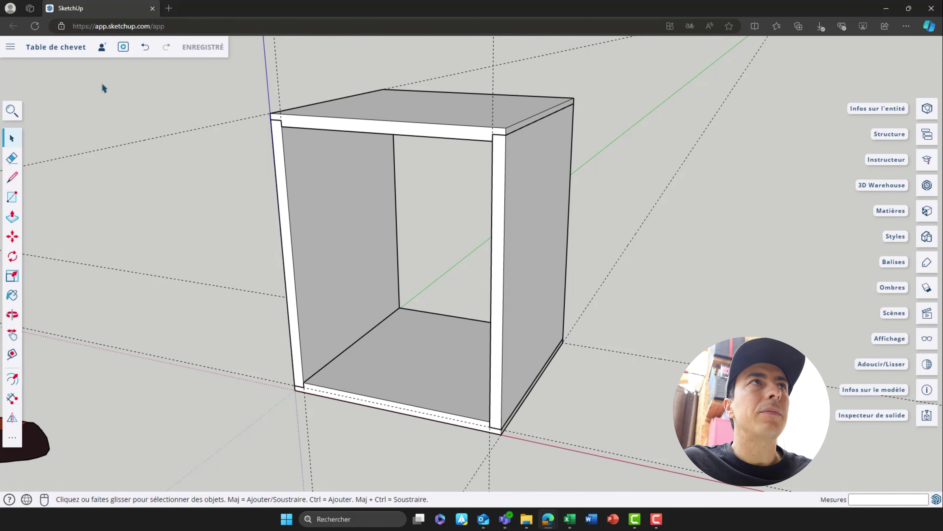
shift+middle_drag(409, 274, 356, 164)
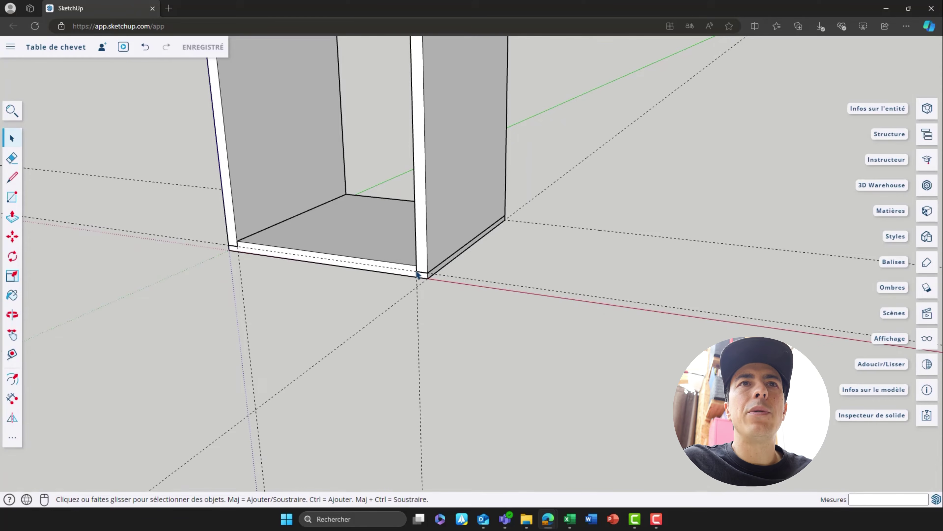
scroll(400, 281, down, 2)
middle_drag(400, 280, 372, 154)
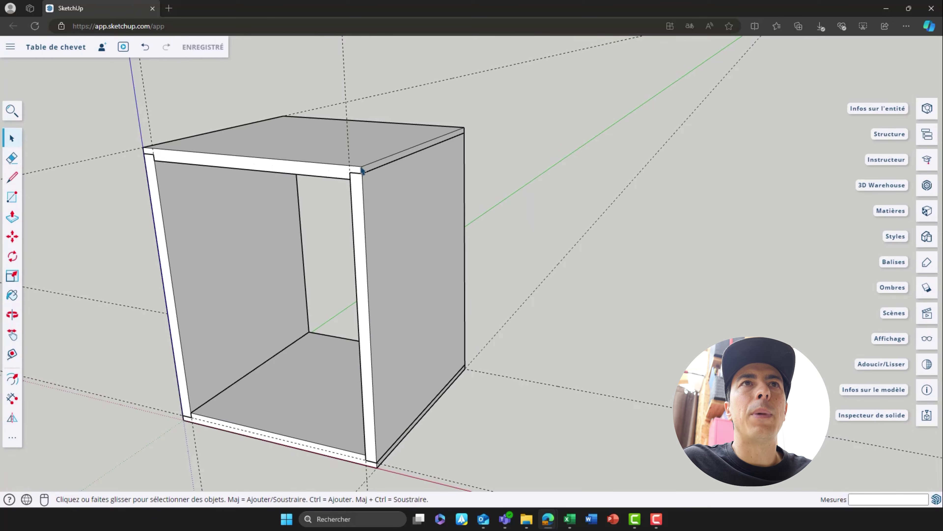
- Open the top board for editing and place a vertical guide 1 cm in from its outer side edge on the front face
scroll(368, 171, up, 5)
scroll(366, 175, up, 7)
middle_drag(333, 179, 365, 183)
double_click(320, 182)
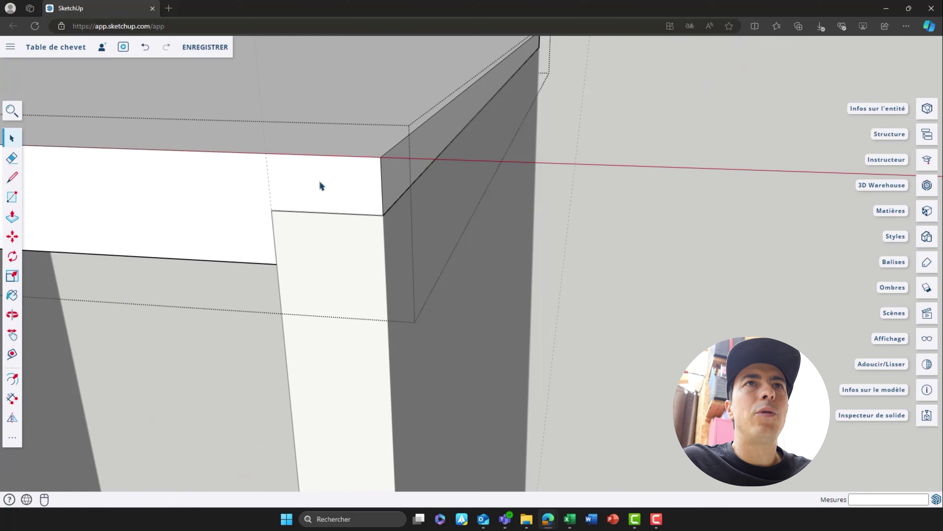
middle_drag(338, 189, 344, 163)
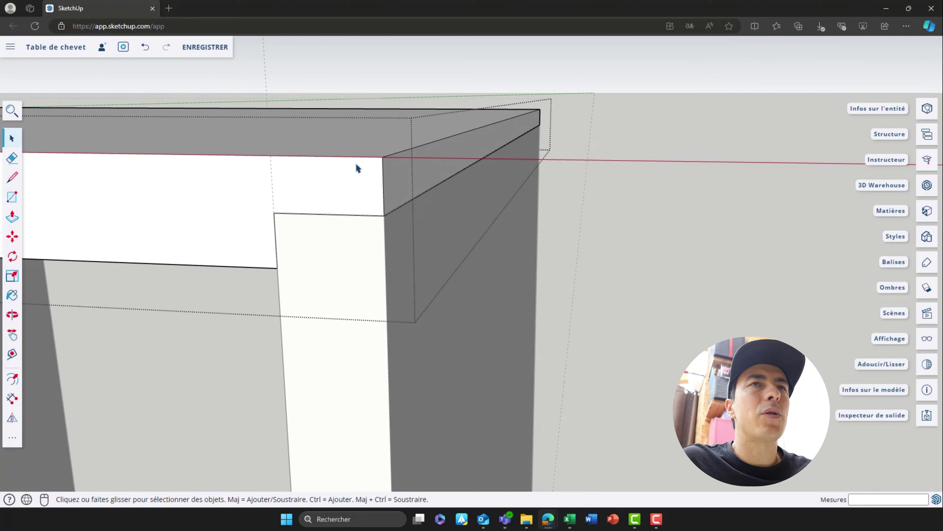
mouse_move(356, 164)
middle_down()
mouse_move(358, 186)
mouse_move(372, 175)
middle_up()
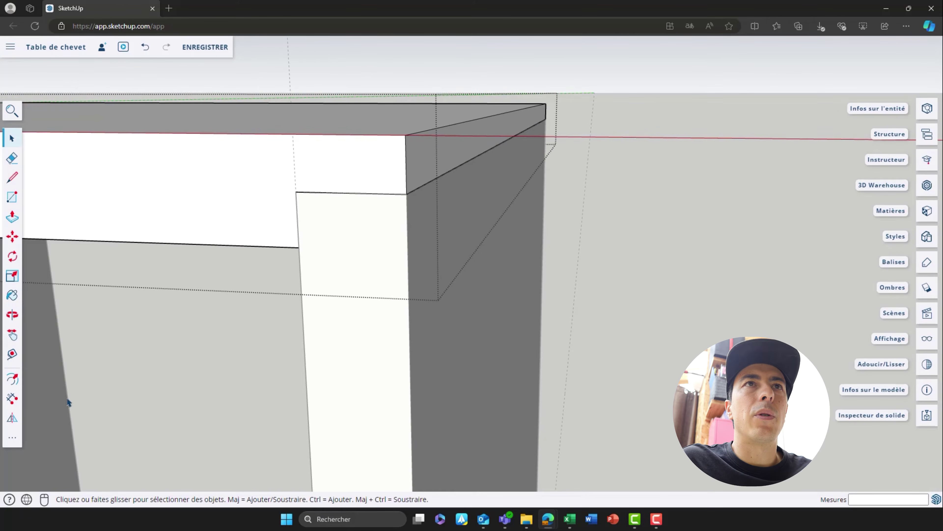
click(15, 438)
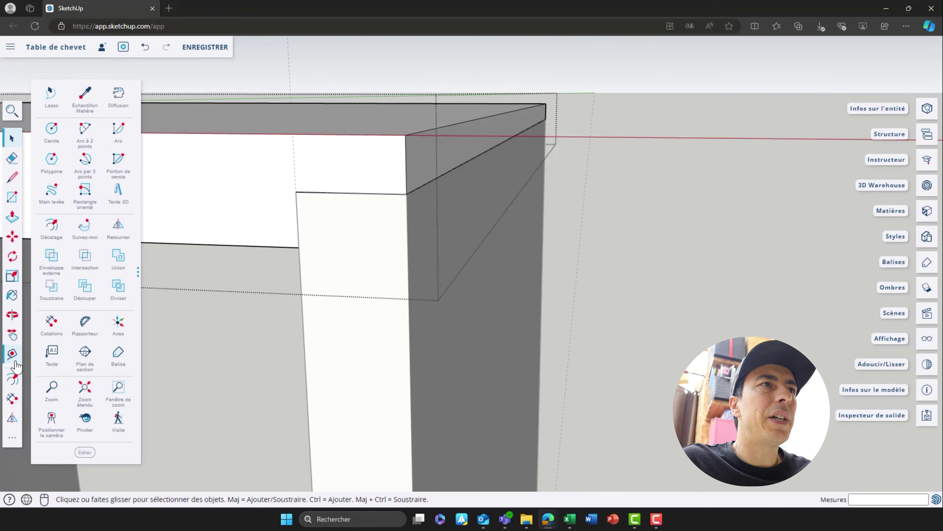
click(12, 354)
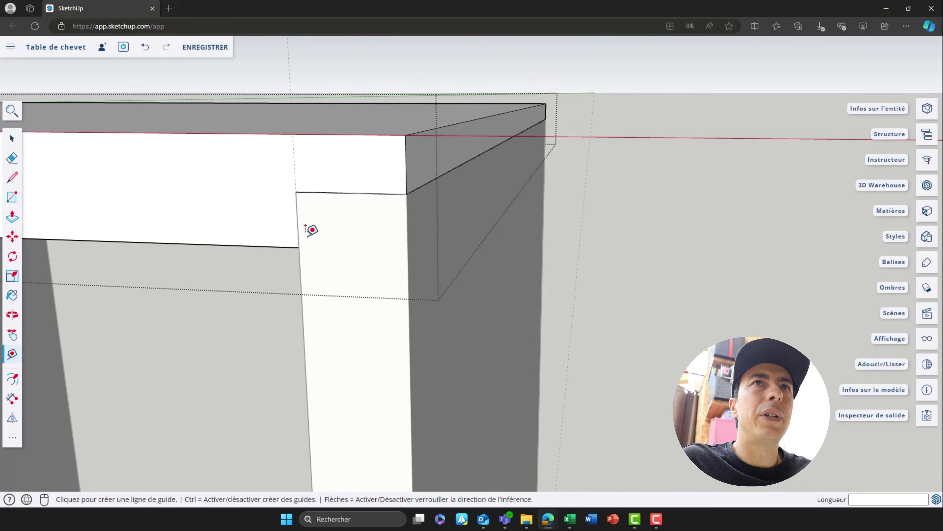
click(407, 180)
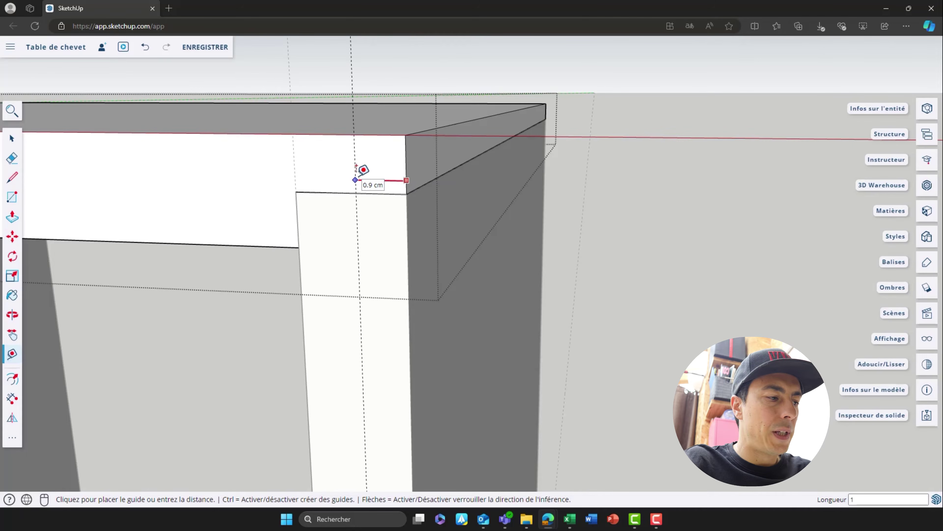
text(1)
key(Return)
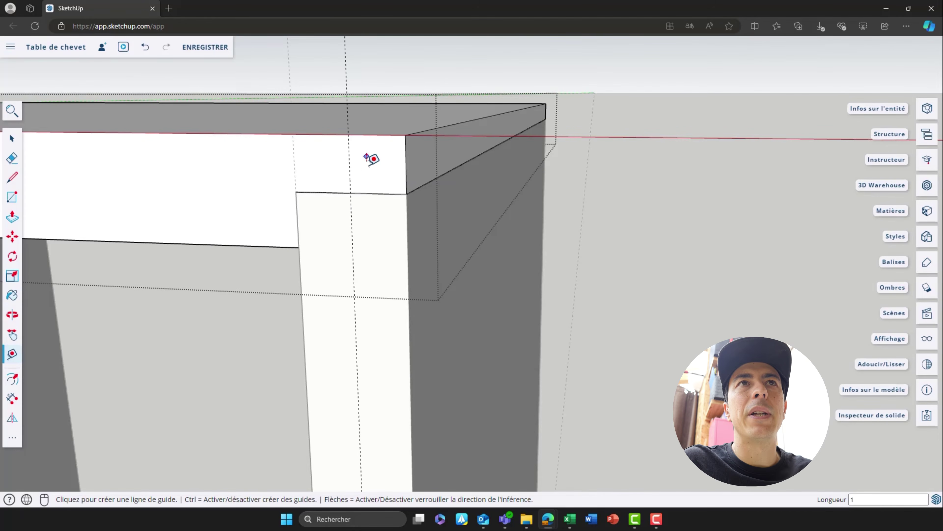
key(space)
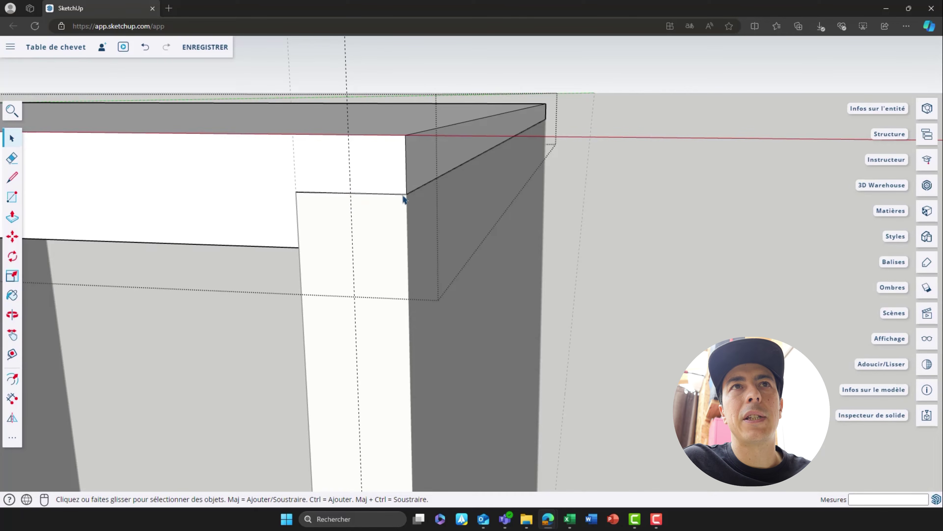
- Draw a 90° arc on the board's front face, centred where the guide meets the rebate edge, from the upper edge to the outer lower corner
click(12, 437)
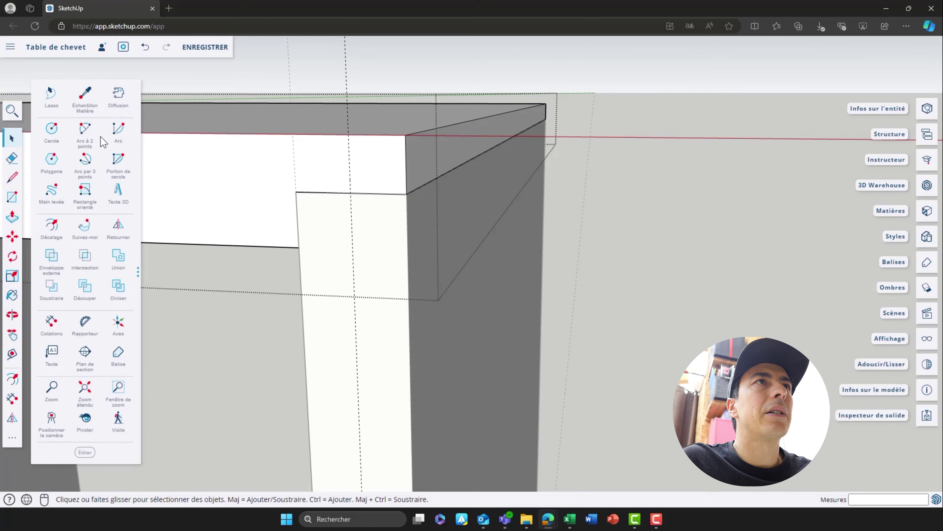
click(121, 137)
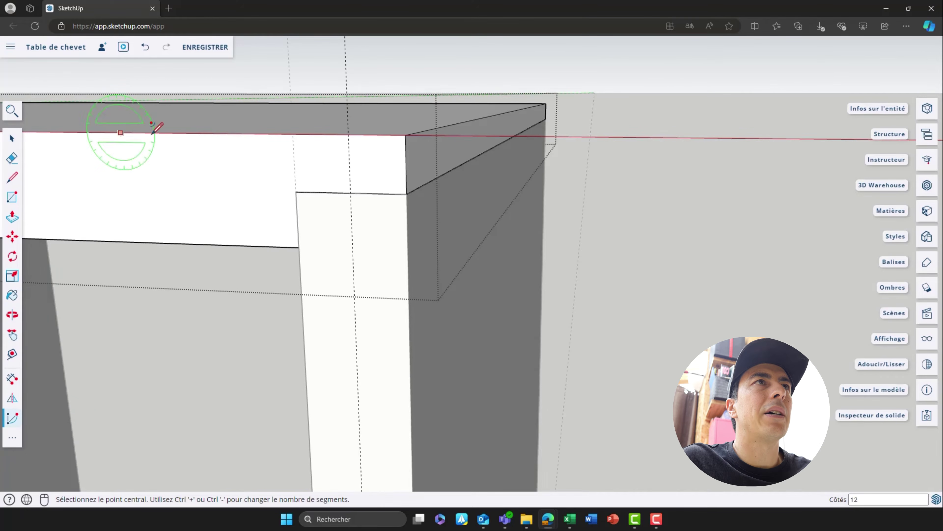
key(Escape)
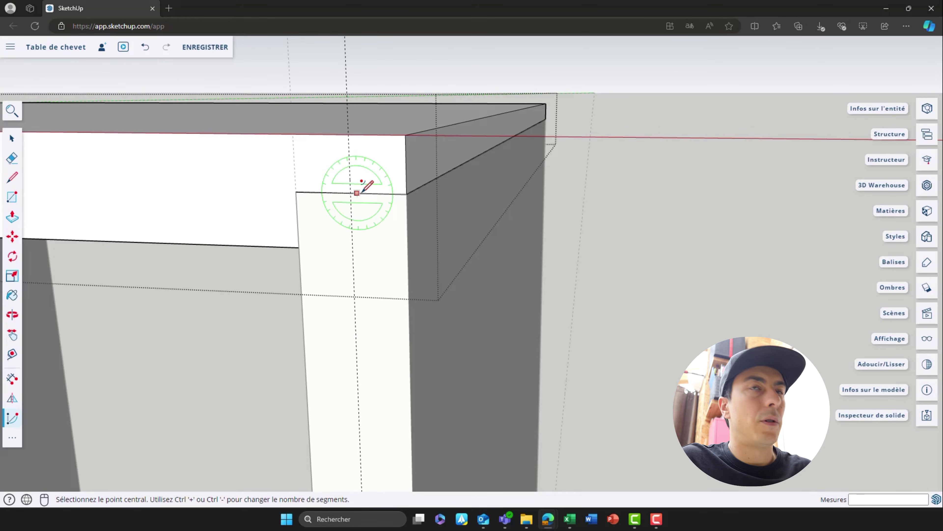
click(351, 193)
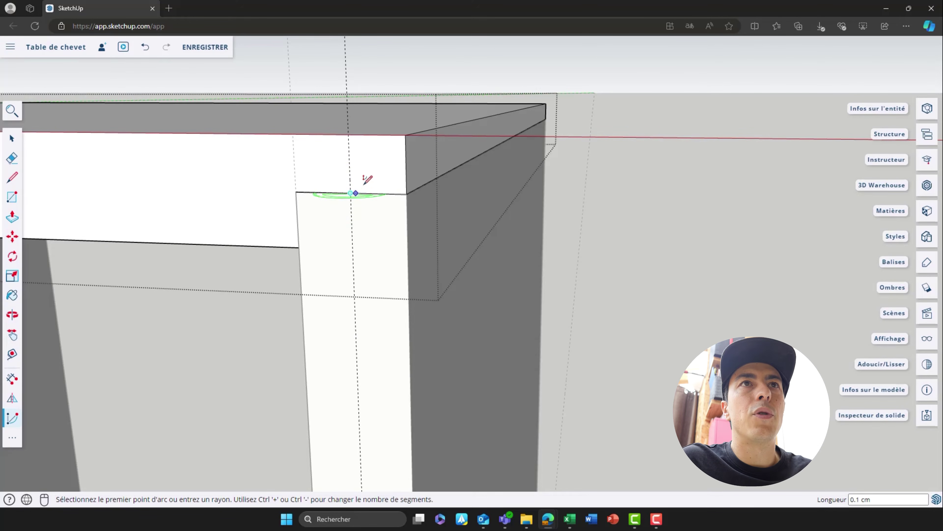
click(348, 134)
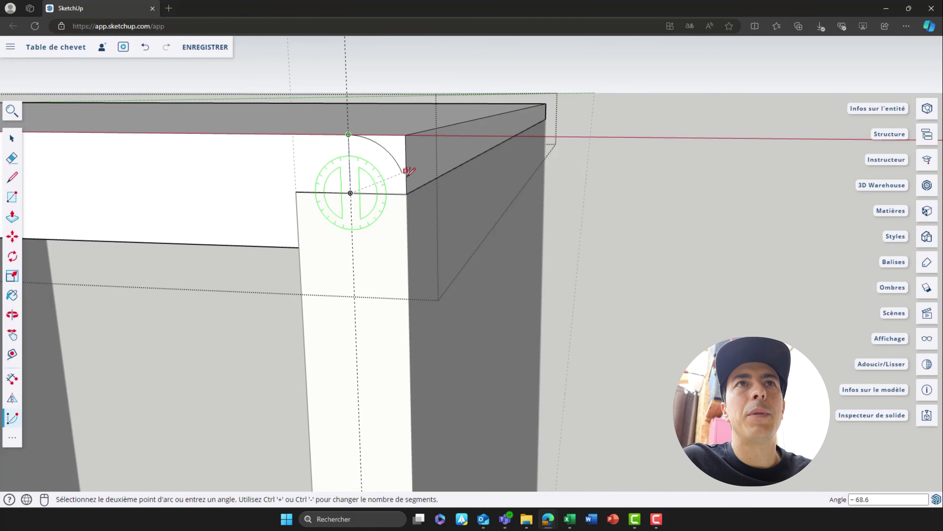
click(407, 194)
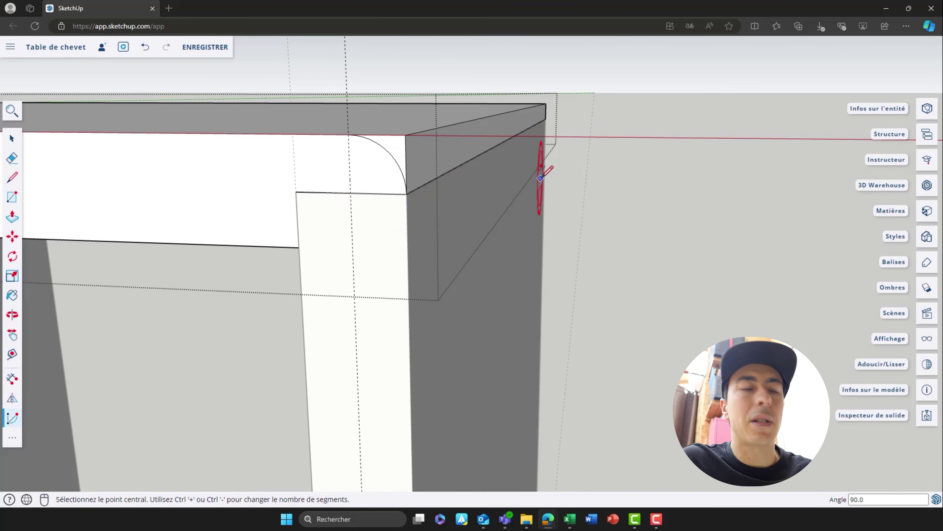
key(space)
- Push the corner area outside the arc 38 cm through the top board's full depth to round over its outer edge
click(398, 146)
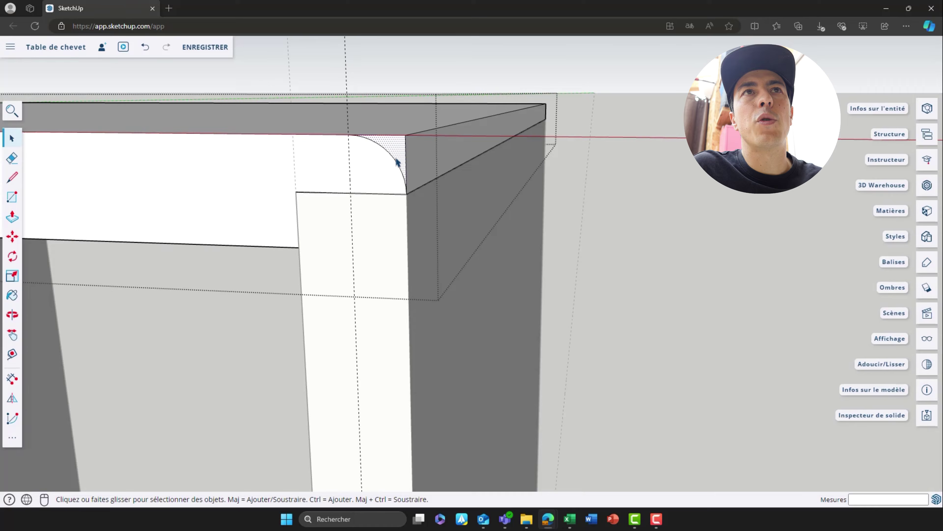
key(p)
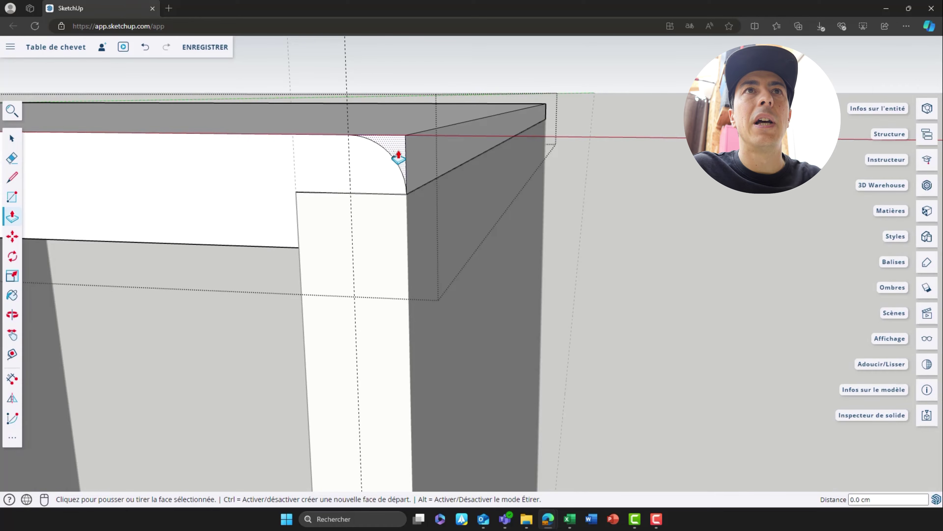
click(395, 158)
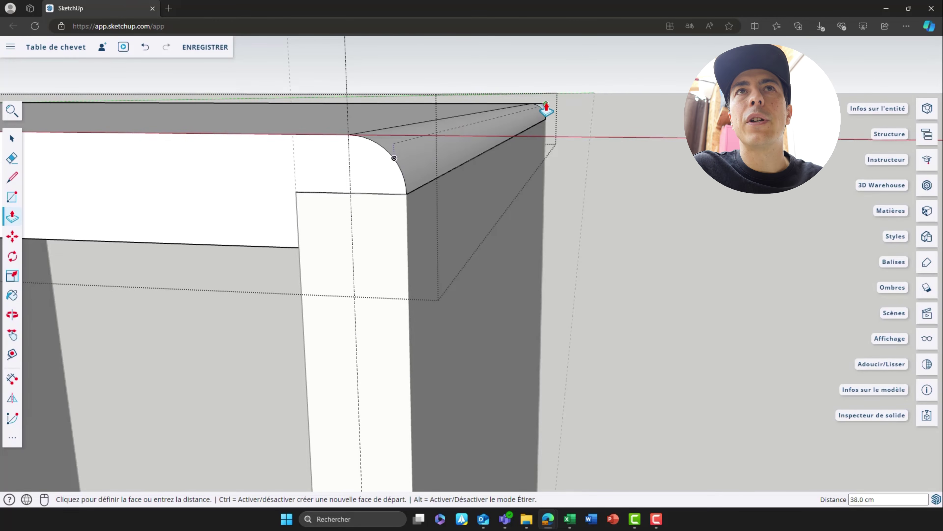
click(546, 108)
key(space)
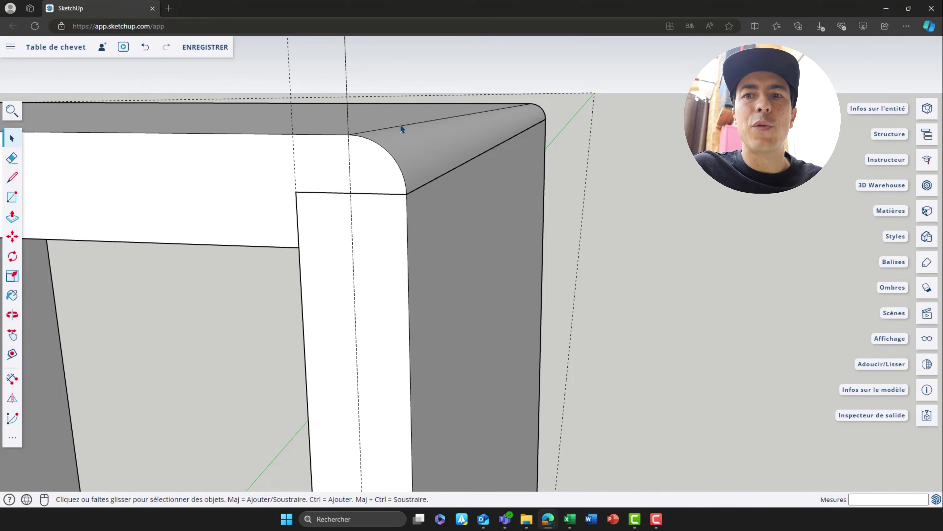
- Examine the bottom board's outer corner on the same side for the matching round-over
scroll(399, 143, down, 10)
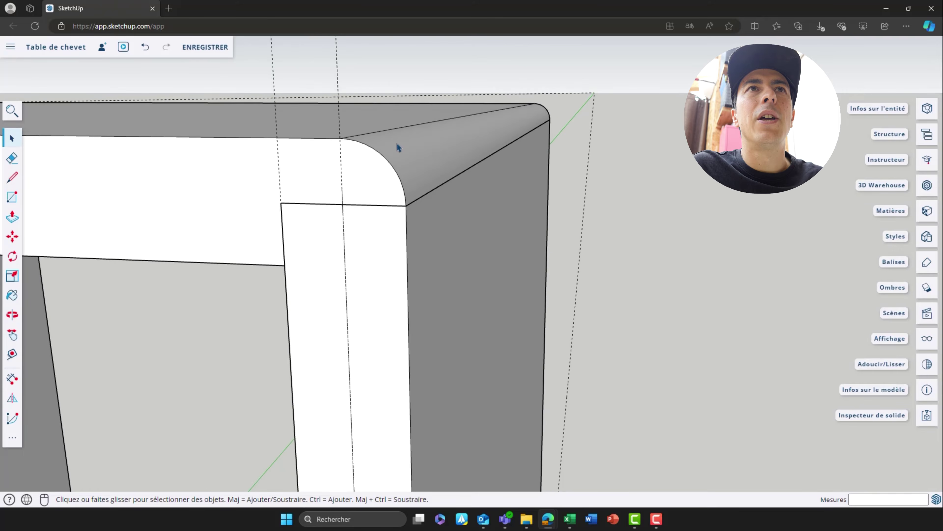
middle_drag(460, 263, 466, 152)
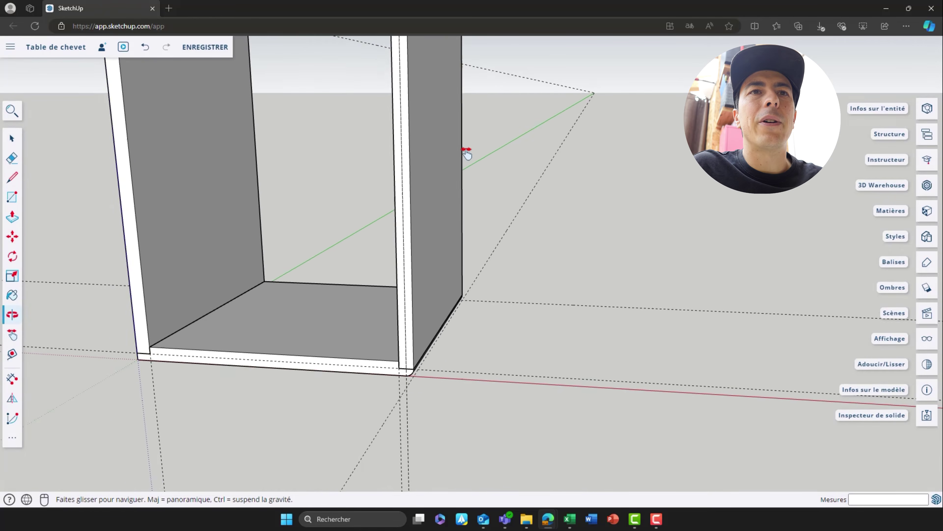
scroll(401, 373, up, 6)
middle_drag(425, 371, 433, 312)
scroll(431, 309, down, 5)
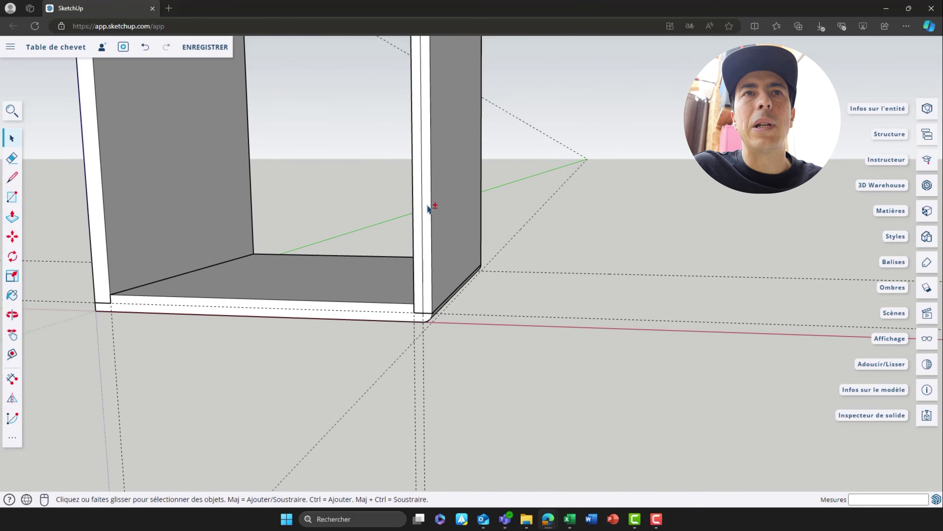
middle_drag(430, 206, 551, 161)
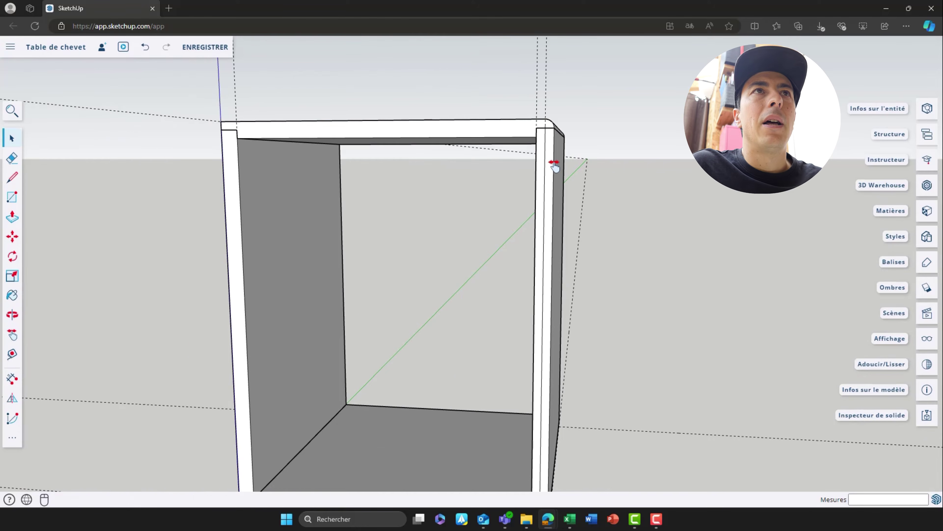
- Open the top board for editing at its opposite corner and place a vertical guide 1 cm in from the side edge
middle_drag(304, 140, 390, 156)
scroll(347, 165, up, 3)
scroll(347, 166, up, 3)
click(360, 172)
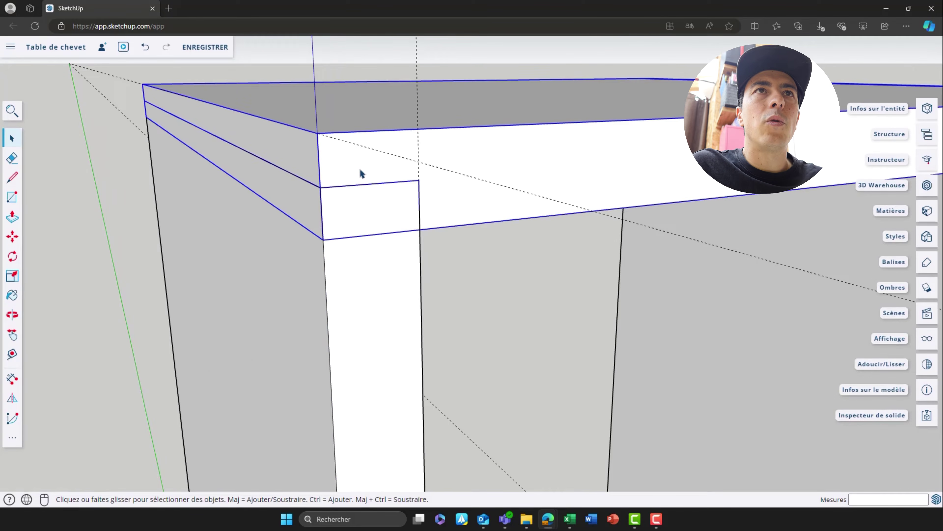
double_click(346, 164)
click(343, 164)
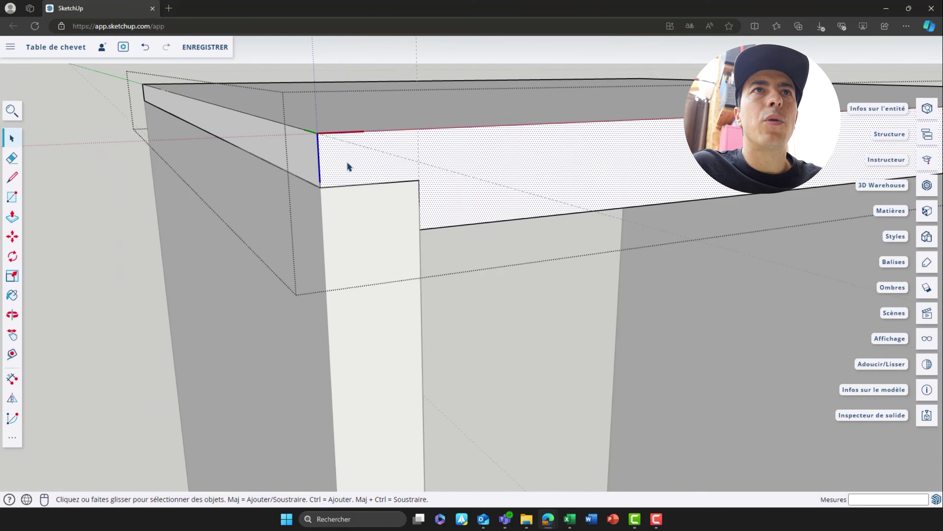
key(t)
click(319, 167)
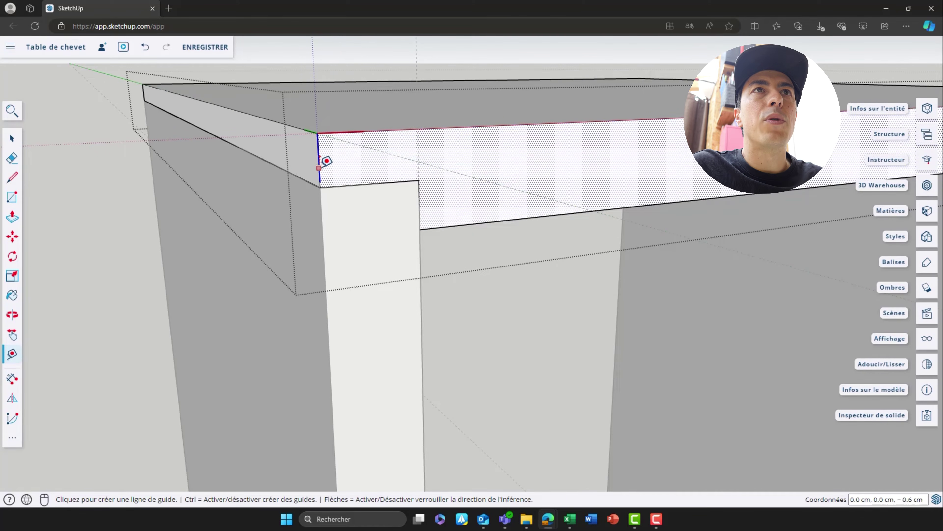
click(375, 150)
key(c)
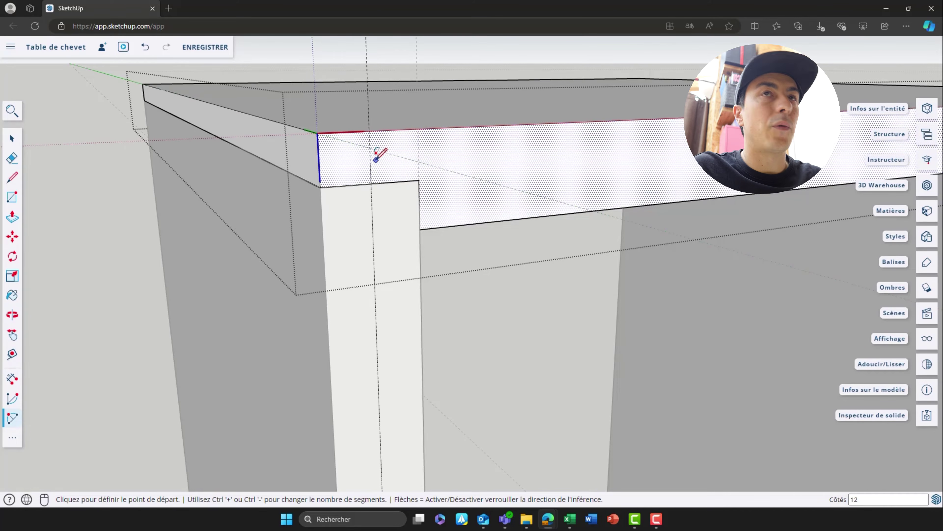
click(371, 184)
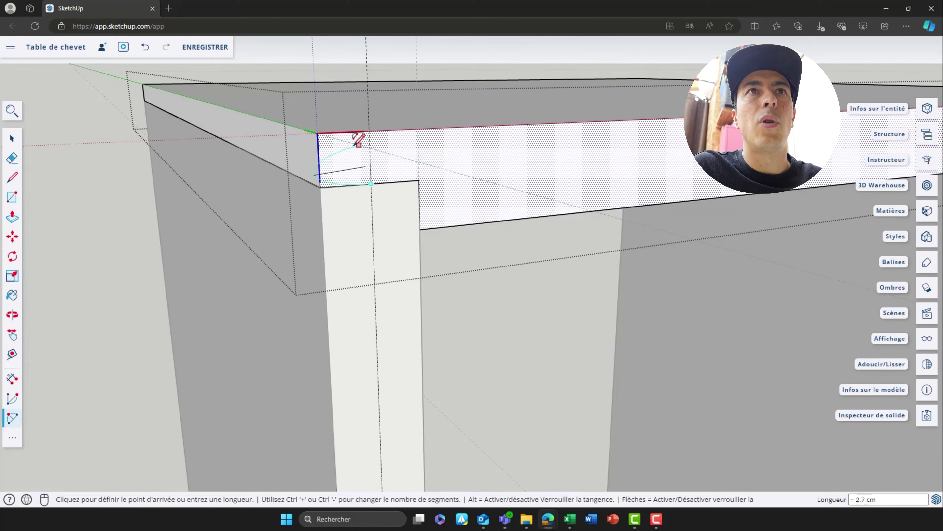
key(Escape)
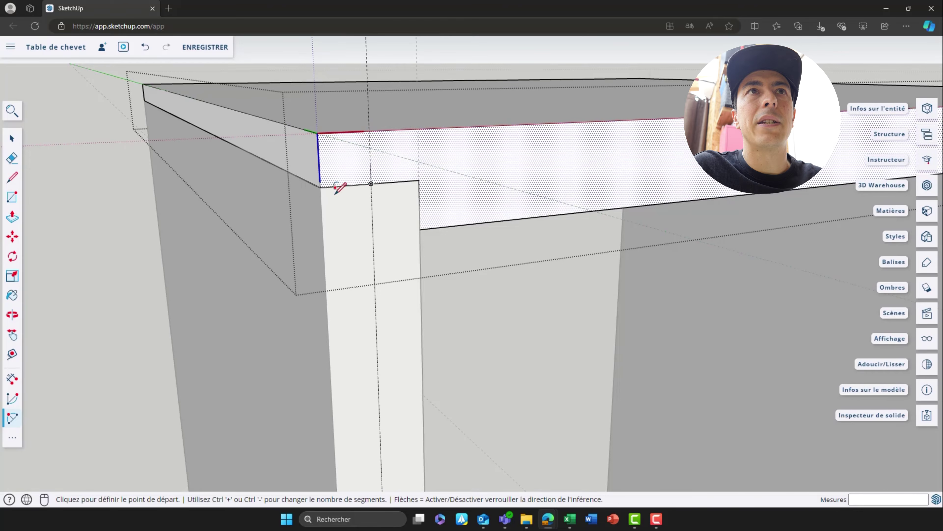
- Draw a 90° arc centred where the guide meets the rebate edge, from the outer lower corner to the board's upper edge
click(15, 419)
click(32, 421)
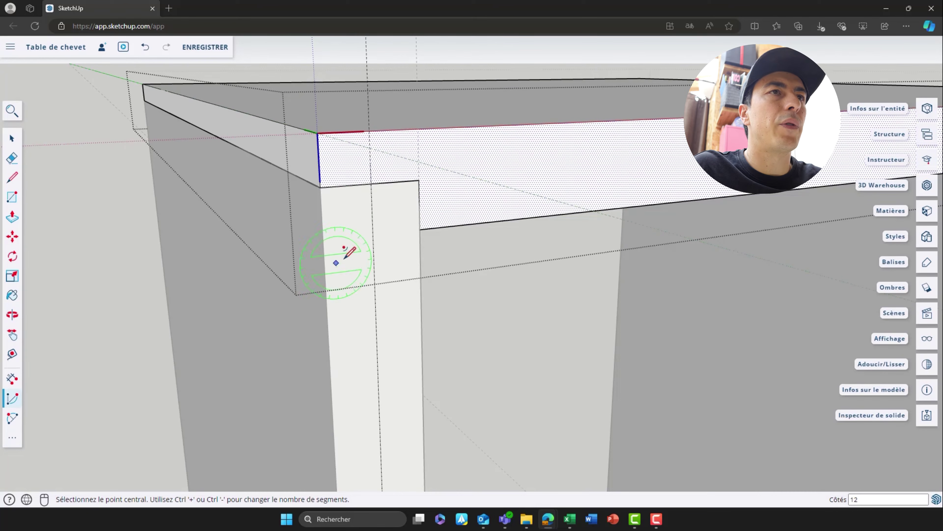
click(371, 183)
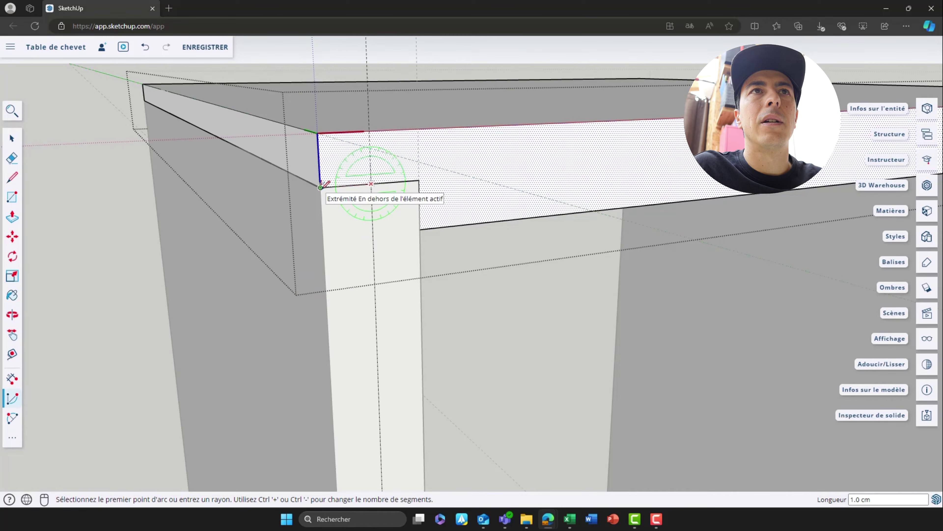
click(321, 187)
click(368, 130)
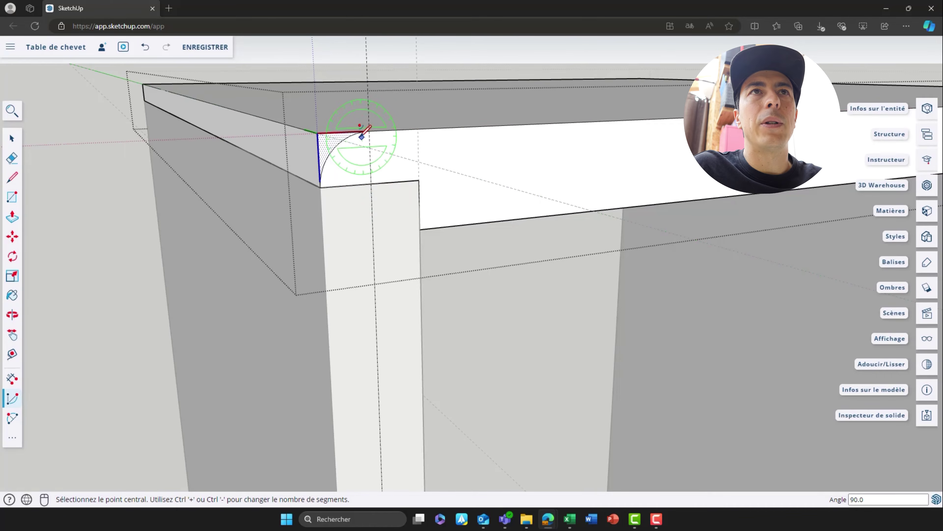
- Push the area outside the new arc 38 cm to the far end of the board to round over this edge
key(space)
key(p)
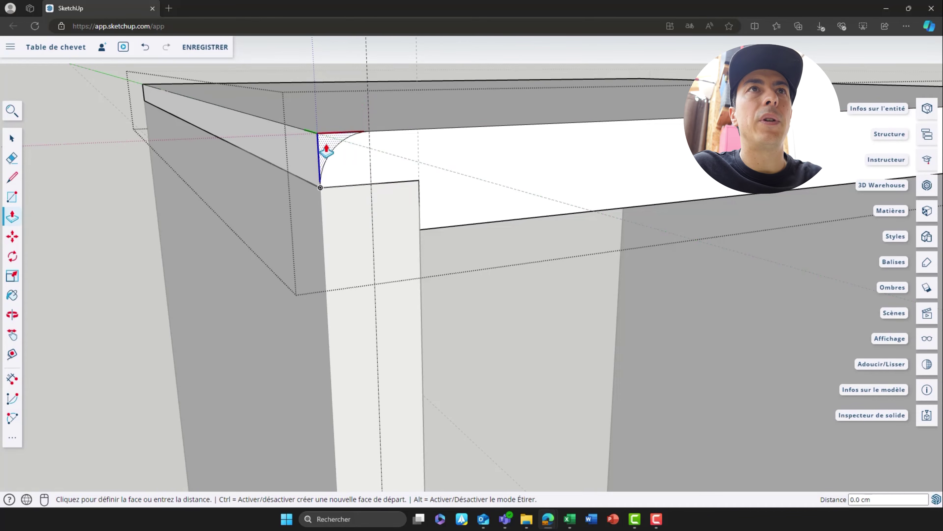
click(327, 147)
click(143, 85)
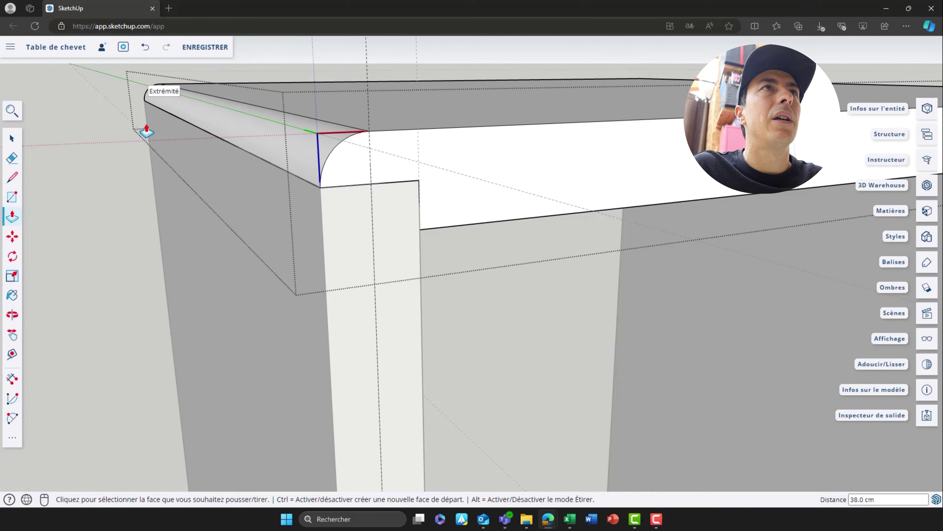
key(space)
- Examine the cabinet's rounded corners from the front and from its open back
scroll(135, 192, down, 6)
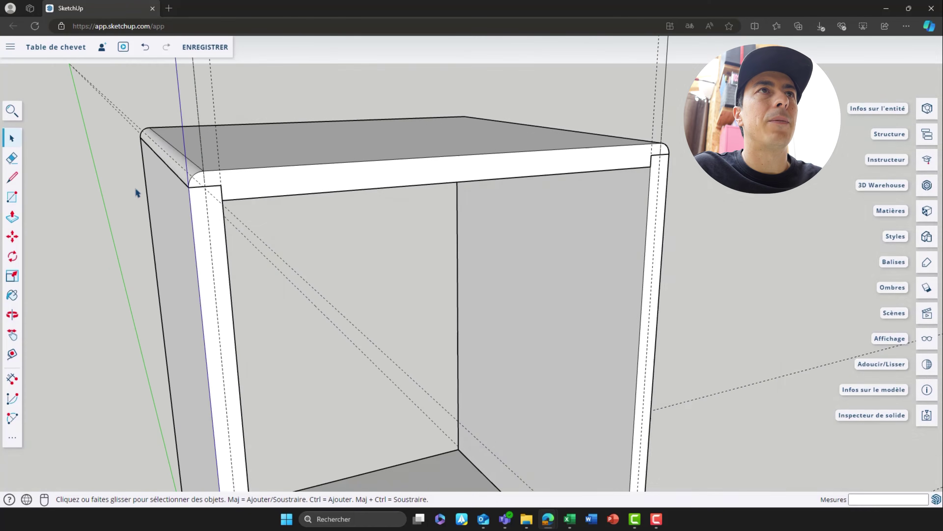
key(o)
drag(255, 246, 260, 219)
key(space)
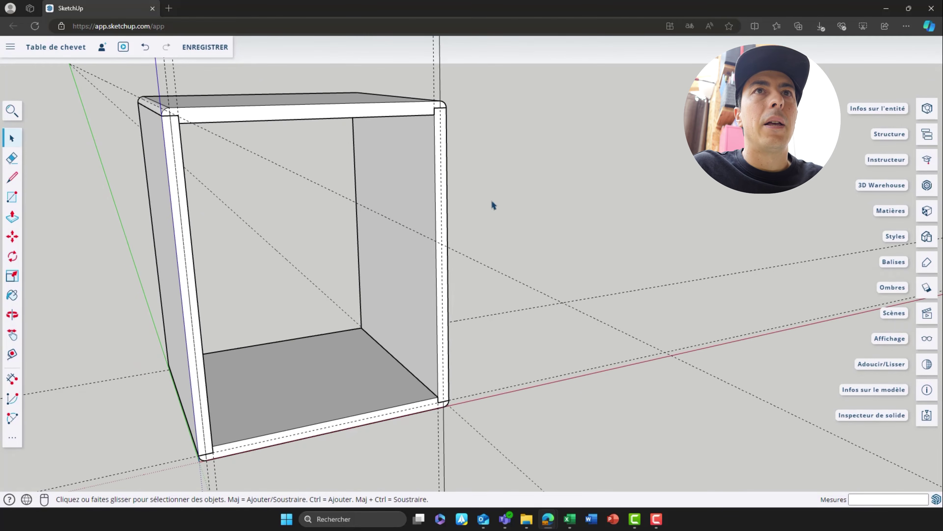
key(o)
drag(477, 273, 381, 257)
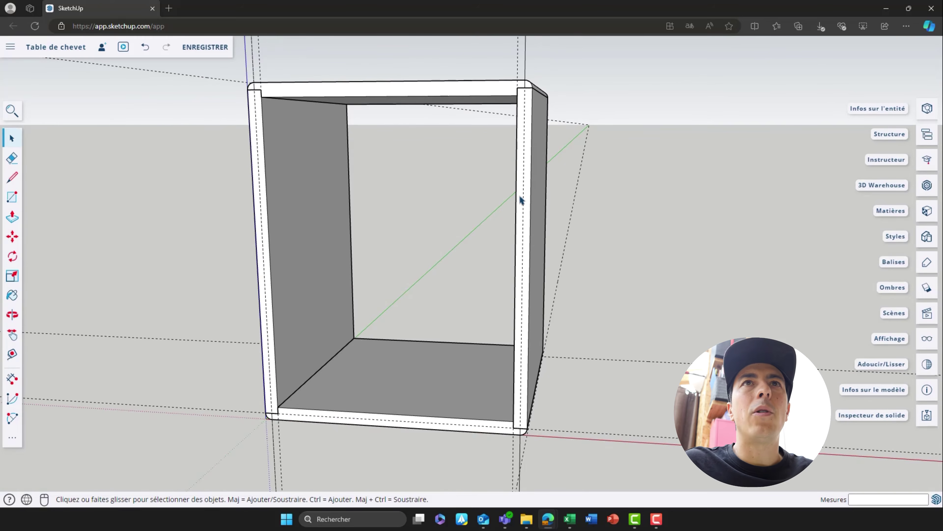
middle_drag(521, 200, 160, 228)
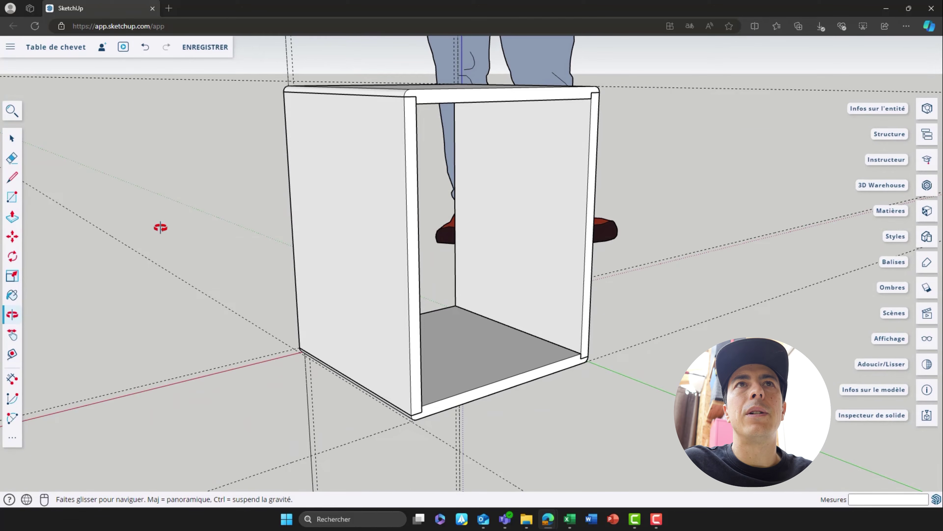
middle_drag(630, 174, 433, 92)
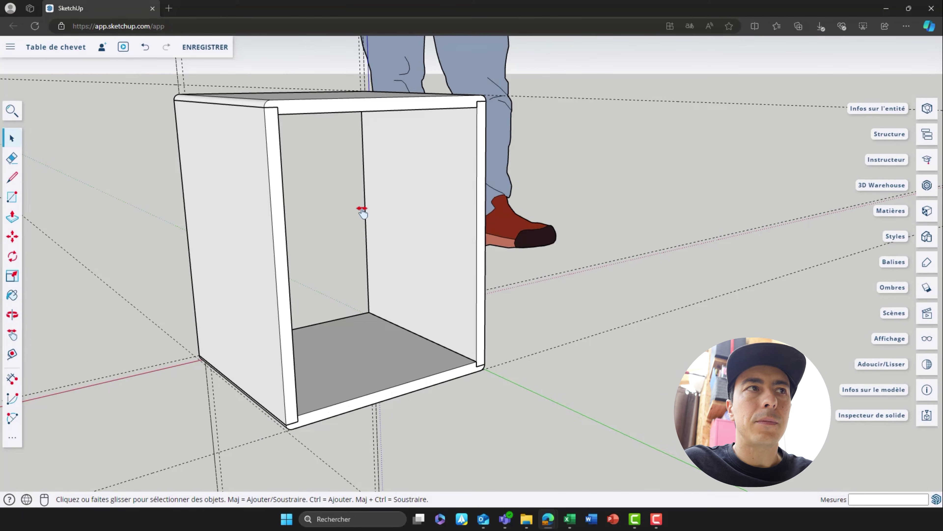
middle_drag(362, 210, 418, 204)
scroll(372, 231, up, 2)
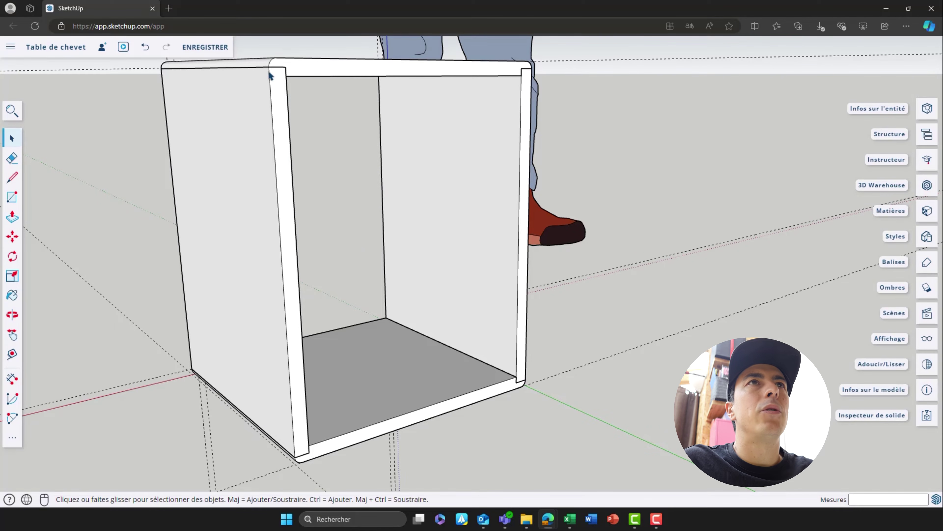
- Draw a 38 × 48 cm rectangle across the cabinet's open back, between the midpoints of the side panels' diagonally opposite ends
click(13, 199)
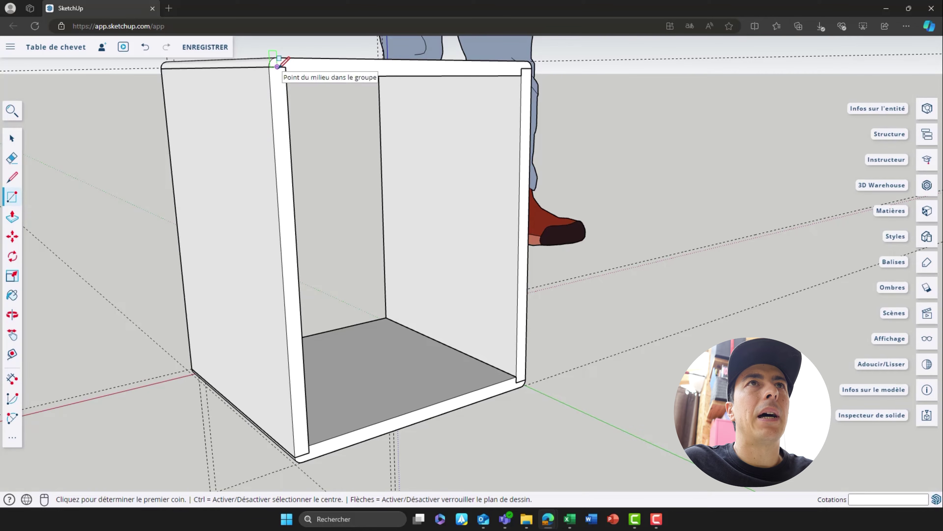
middle_drag(294, 69, 343, 133)
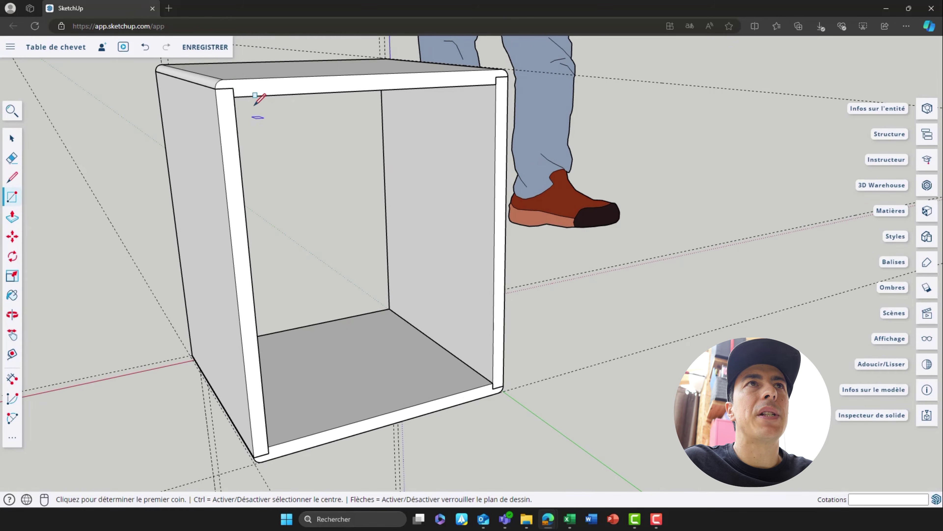
click(224, 88)
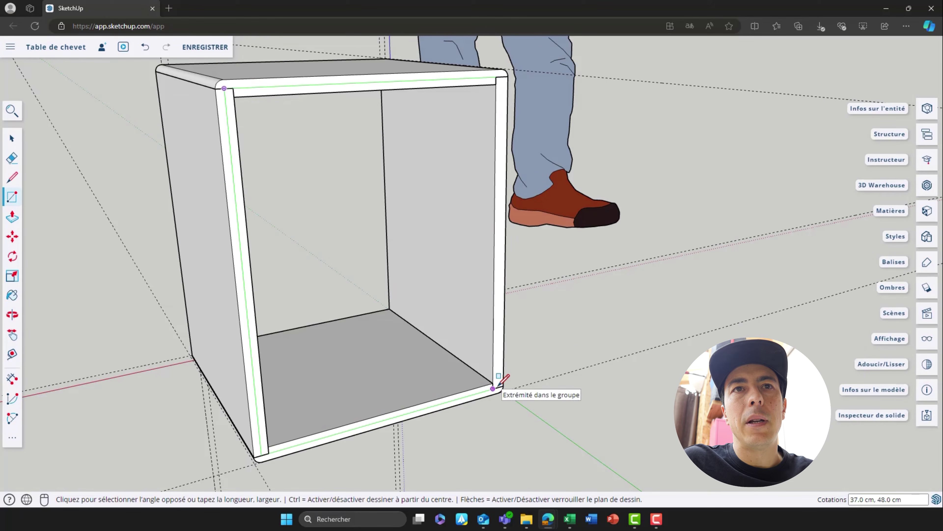
scroll(499, 387, up, 6)
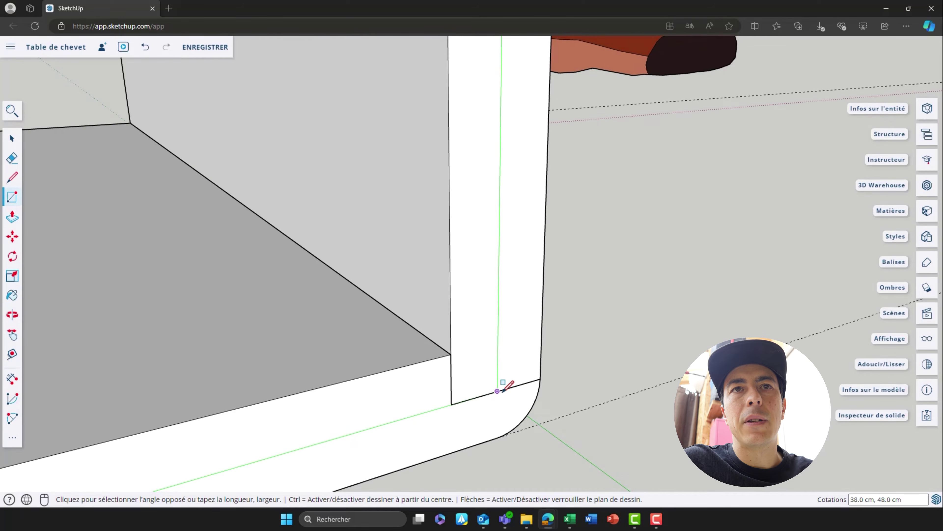
click(497, 391)
key(space)
- Group the back rectangle's face with its edges and open the new group for editing
scroll(543, 236, down, 8)
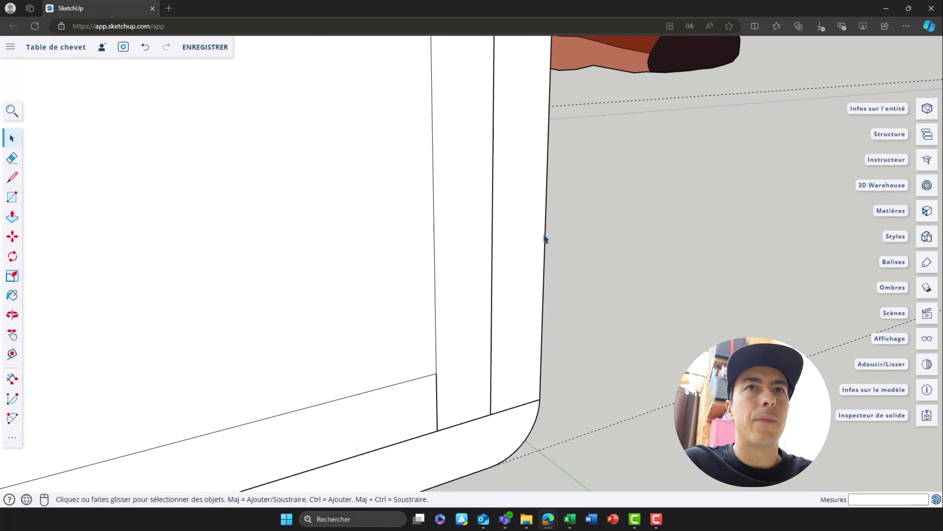
scroll(543, 234, down, 5)
middle_drag(494, 188, 474, 399)
scroll(315, 159, up, 3)
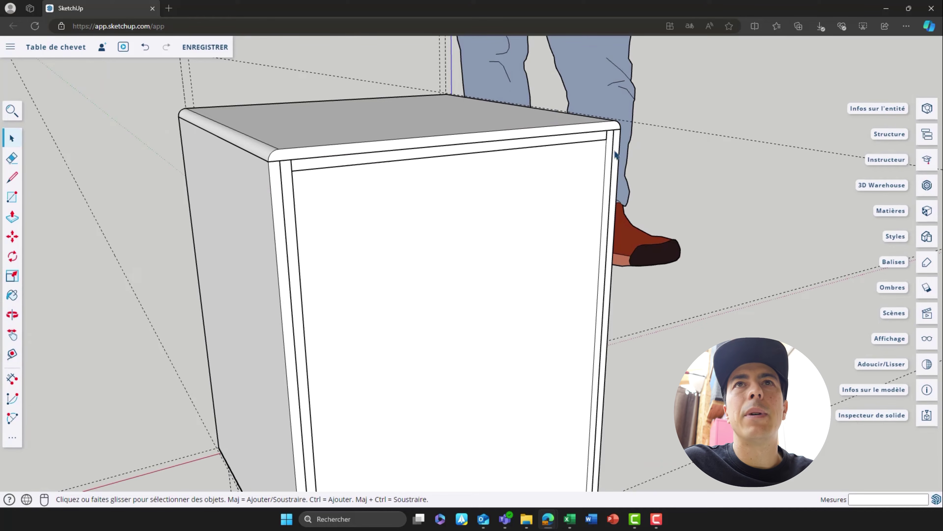
double_click(361, 205)
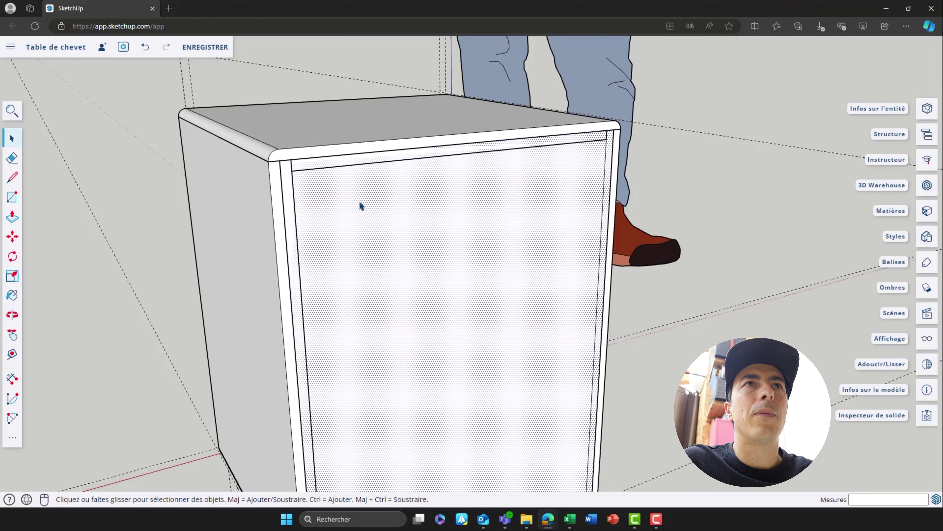
right_click(378, 199)
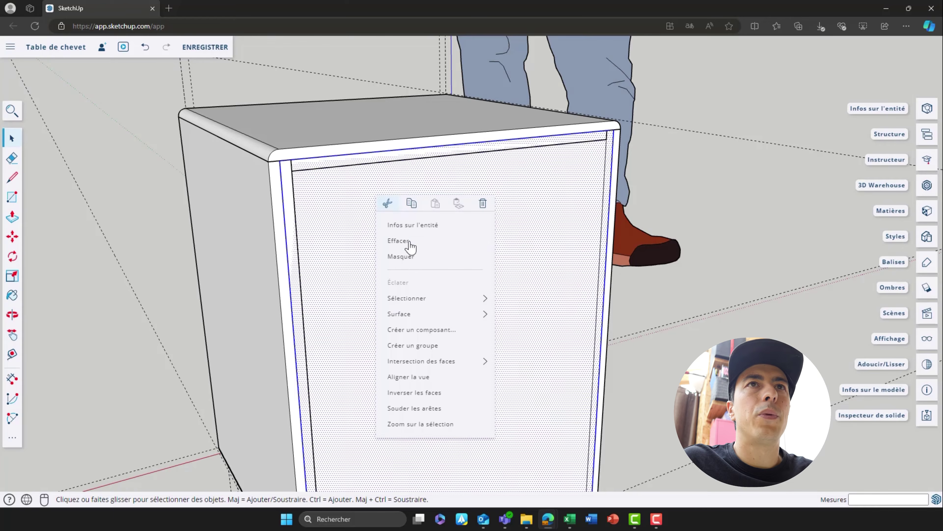
click(415, 348)
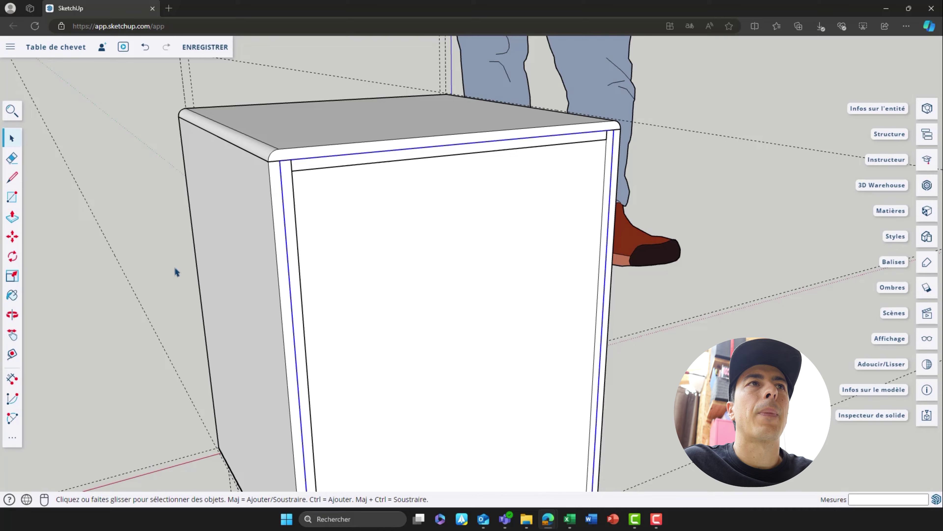
double_click(354, 257)
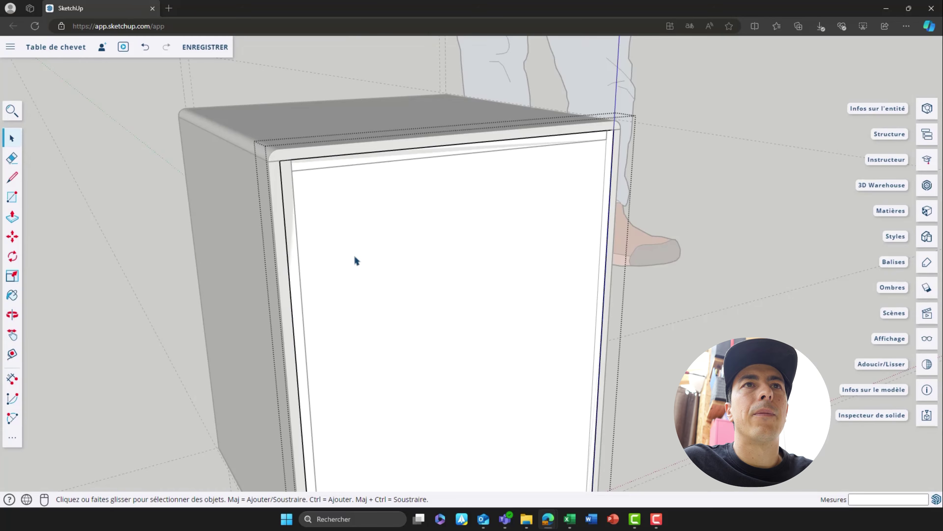
- Extrude the back rectangle's face 0.5 cm into the cabinet to form the back panel
click(355, 256)
key(p)
click(355, 260)
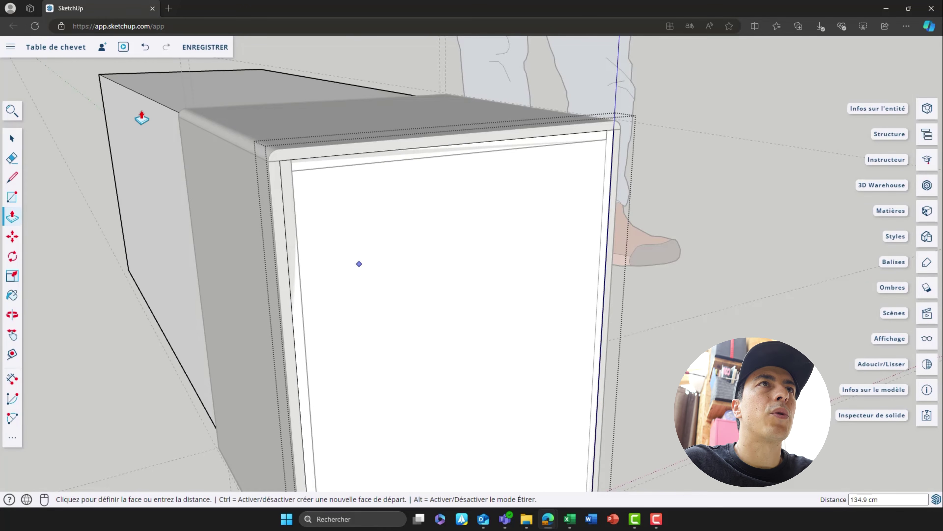
text(0)
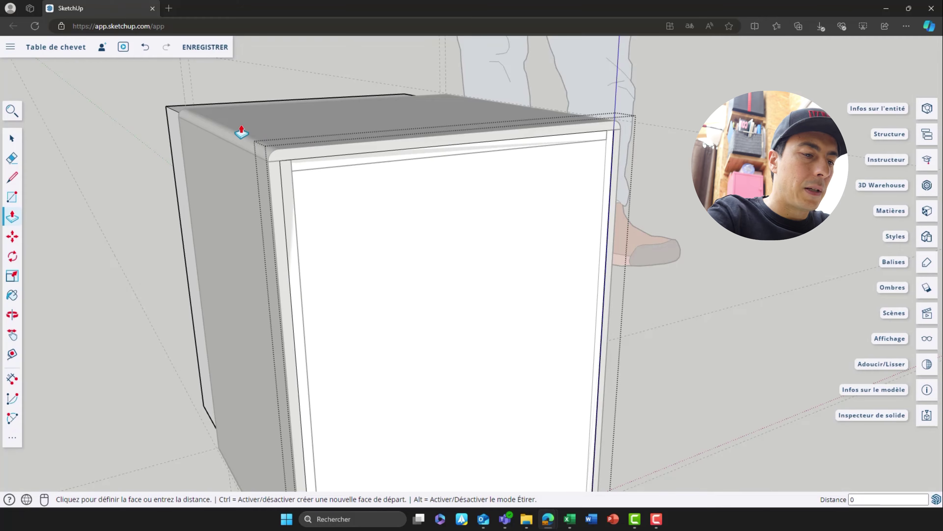
text(.5)
key(Return)
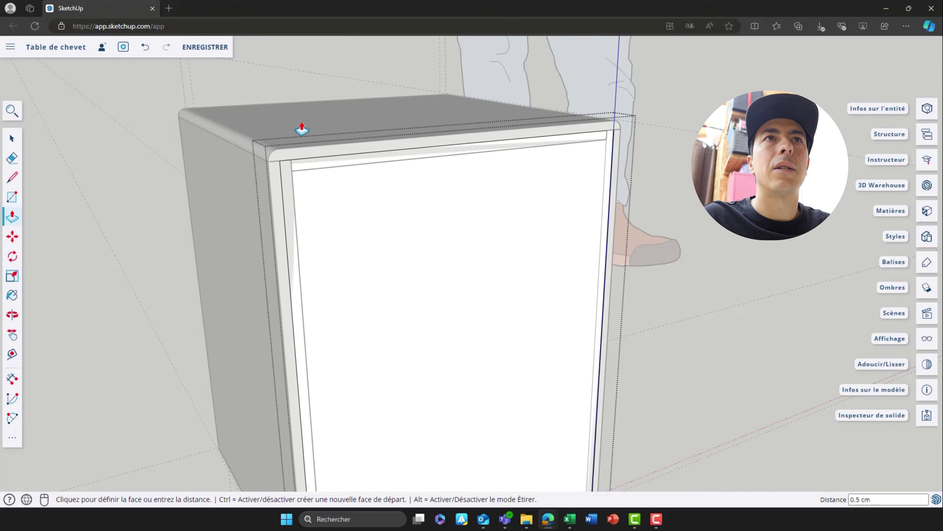
- Examine how the back panel overlaps the surrounding boards, highlighting the back panel and the top board in turn
mouse_move(150, 169)
middle_down()
mouse_move(124, 181)
mouse_move(612, 182)
mouse_move(639, 164)
mouse_move(630, 154)
mouse_move(149, 173)
middle_up()
scroll(379, 162, up, 5)
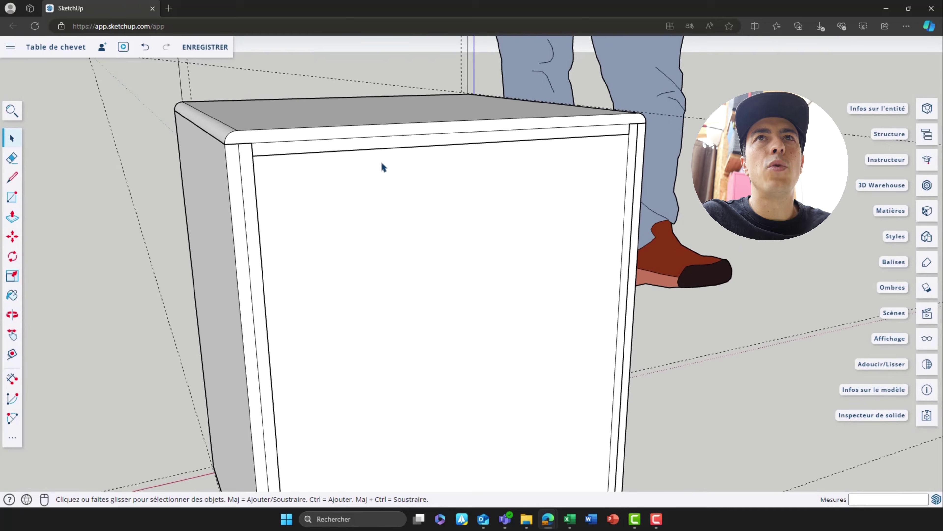
middle_drag(448, 221, 385, 198)
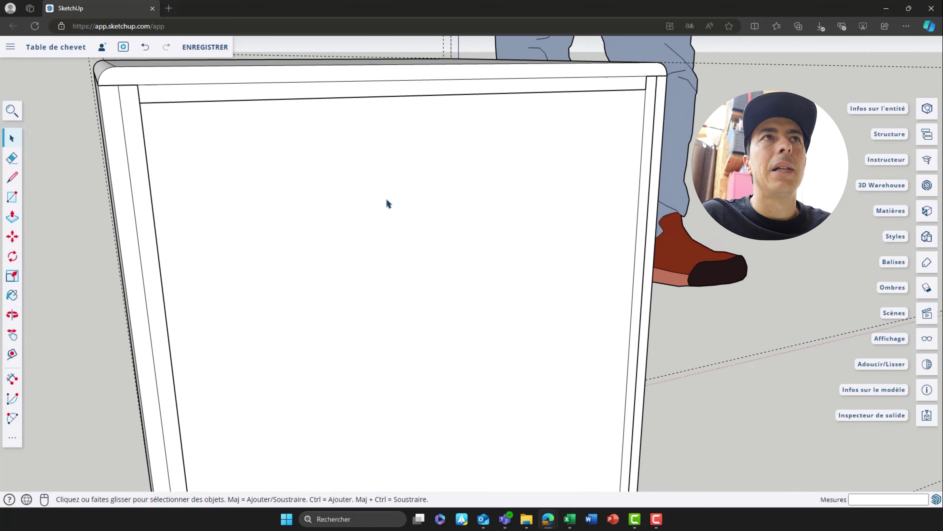
scroll(385, 198, up, 3)
scroll(385, 206, down, 5)
scroll(385, 207, down, 3)
mouse_move(368, 255)
middle_down()
mouse_move(325, 230)
mouse_move(362, 243)
mouse_move(377, 267)
mouse_move(406, 255)
mouse_move(364, 255)
middle_up()
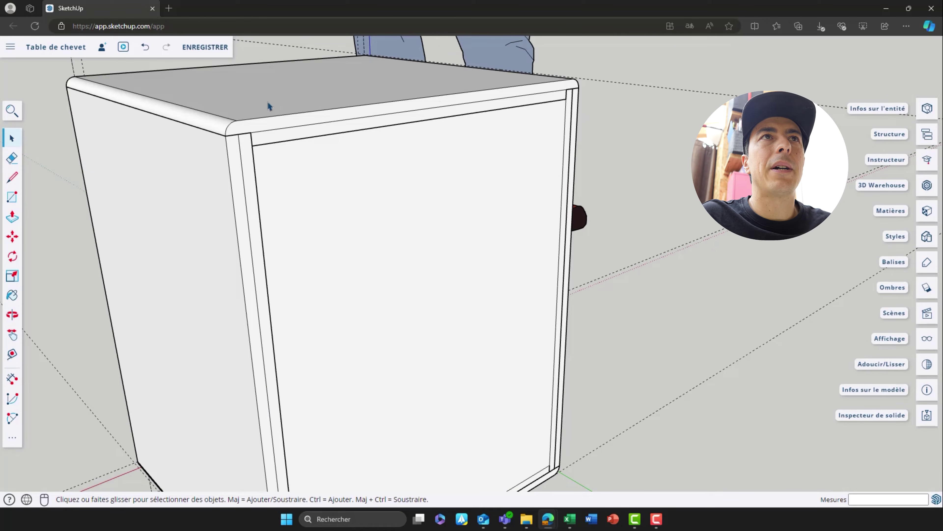
click(288, 181)
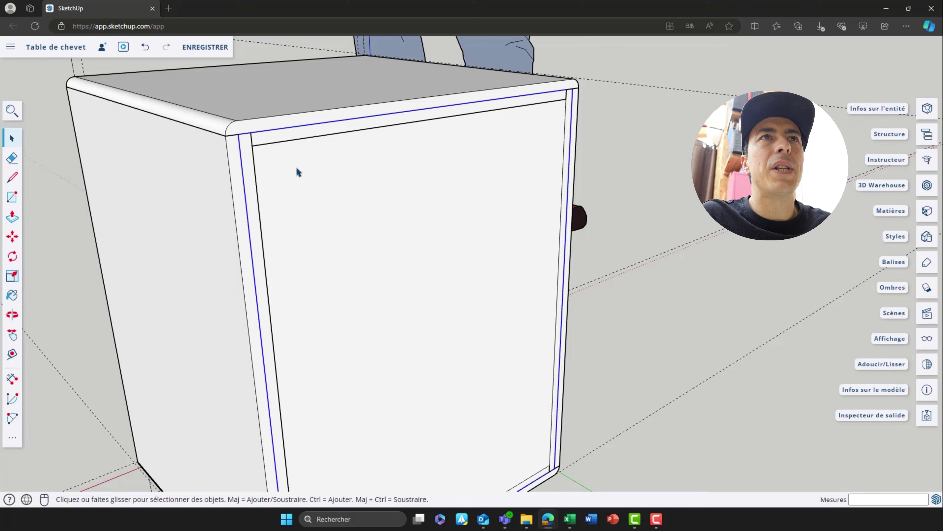
click(274, 109)
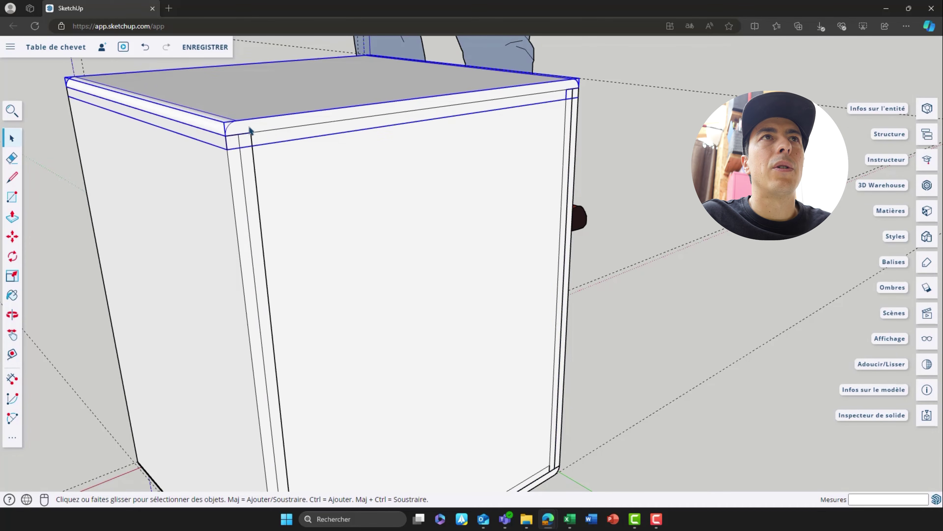
click(674, 191)
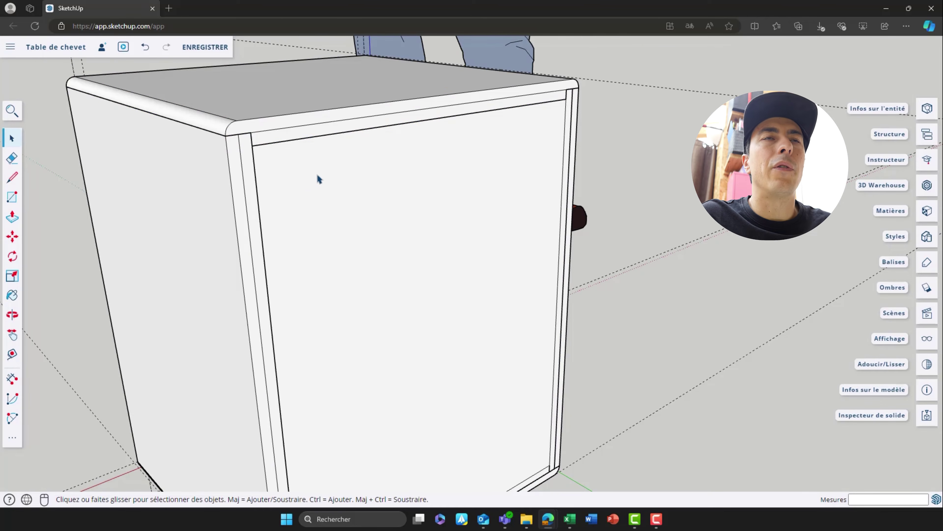
- Subtract the back panel from the top board with the solid Subtract tool to cut its rebate
click(312, 186)
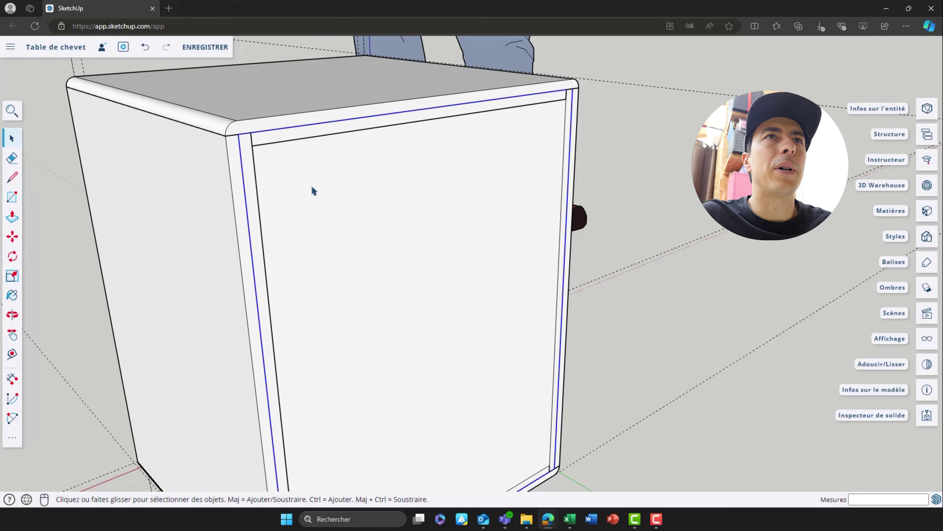
click(13, 438)
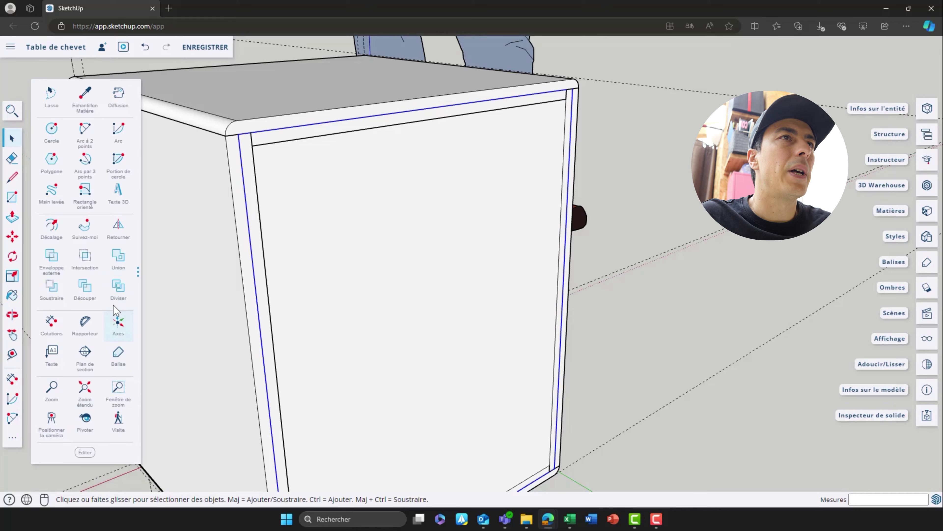
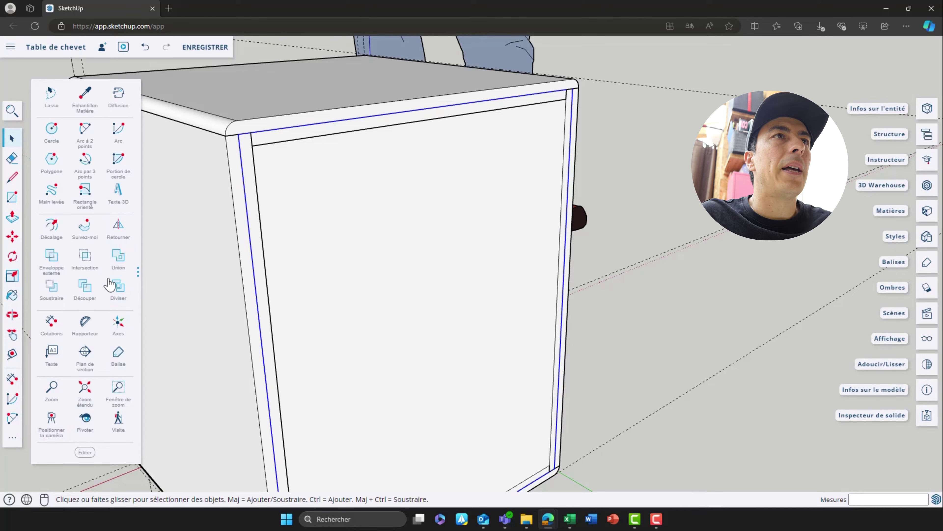
click(54, 296)
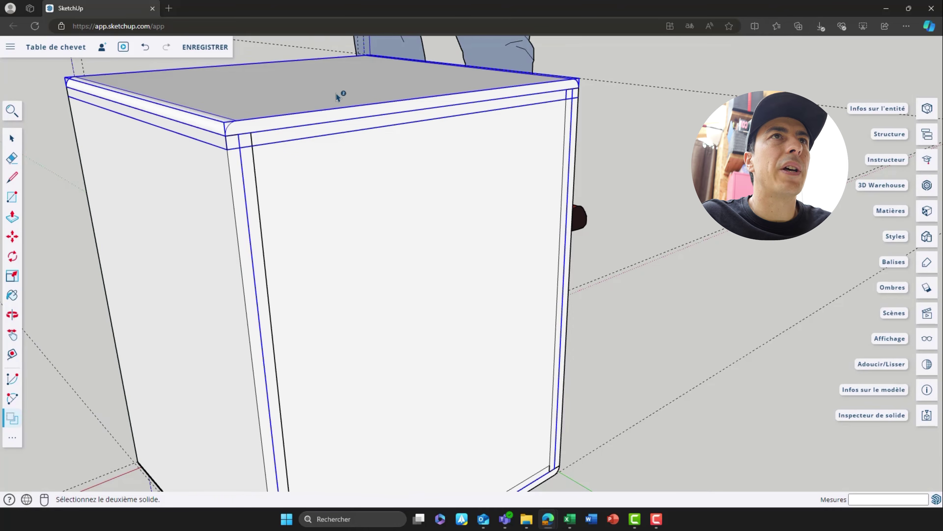
click(271, 99)
key(space)
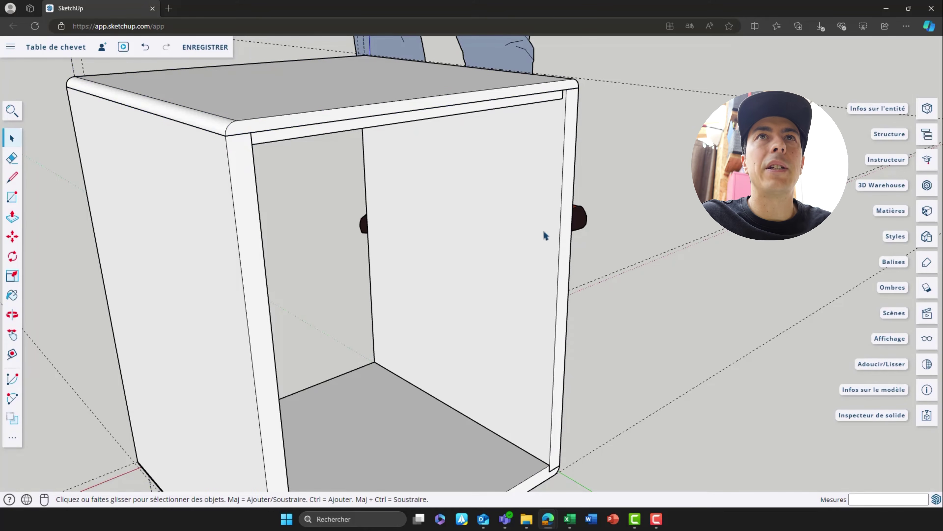
- Examine the rebate cut in the top board from behind and compare it with the bottom board
middle_drag(545, 236, 394, 153)
scroll(254, 88, up, 5)
middle_drag(255, 88, 141, 112)
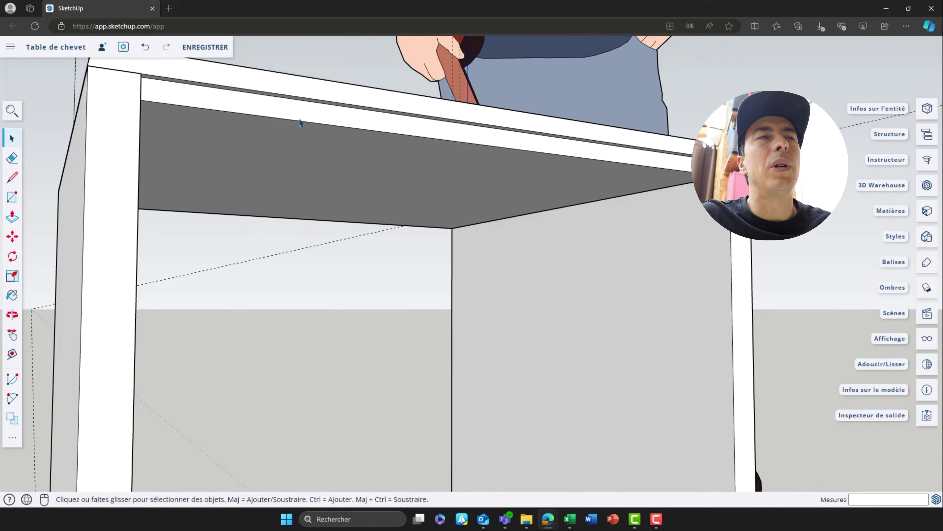
scroll(332, 173, down, 5)
middle_drag(333, 173, 458, 248)
middle_drag(384, 199, 301, 88)
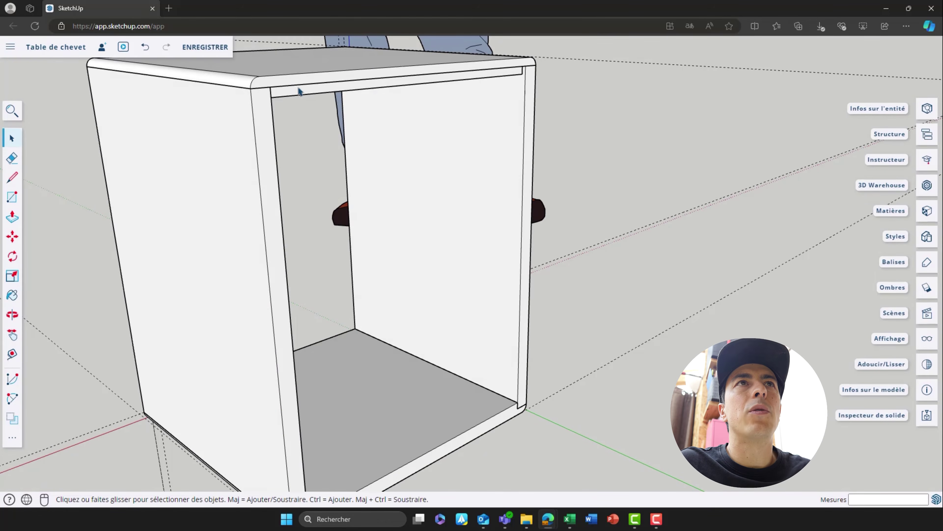
click(299, 81)
click(433, 424)
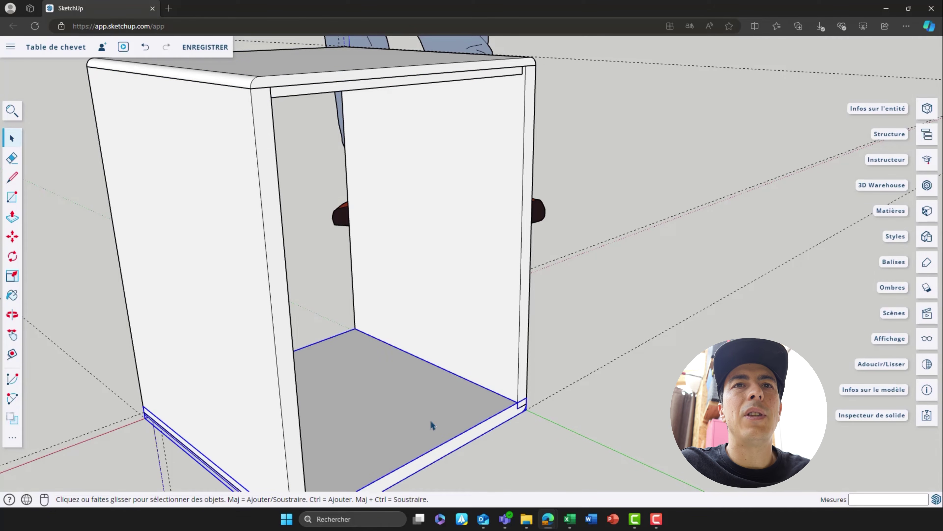
click(635, 307)
- Open the left side panel, seen from behind, and draw a full-height rectangle over the inner half of its rear edge face
key(o)
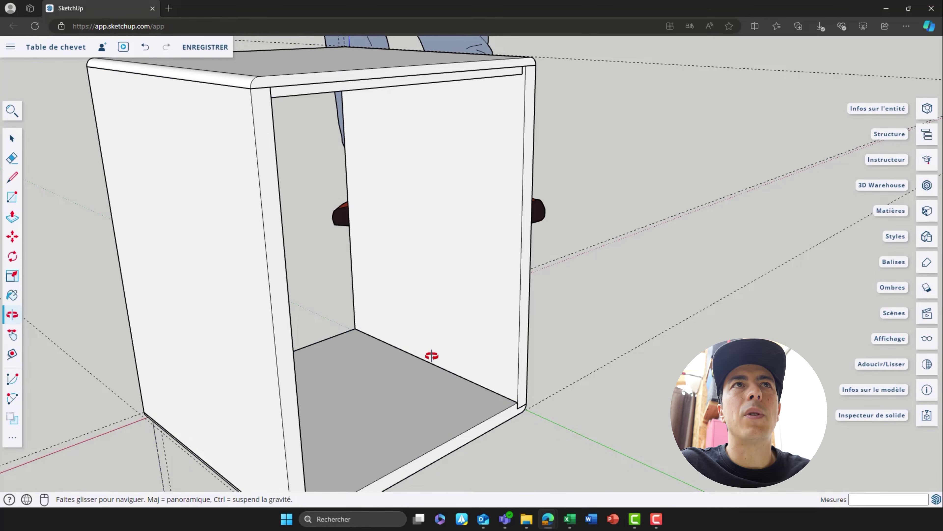
drag(432, 358, 382, 405)
key(space)
middle_drag(312, 262, 193, 109)
double_click(194, 110)
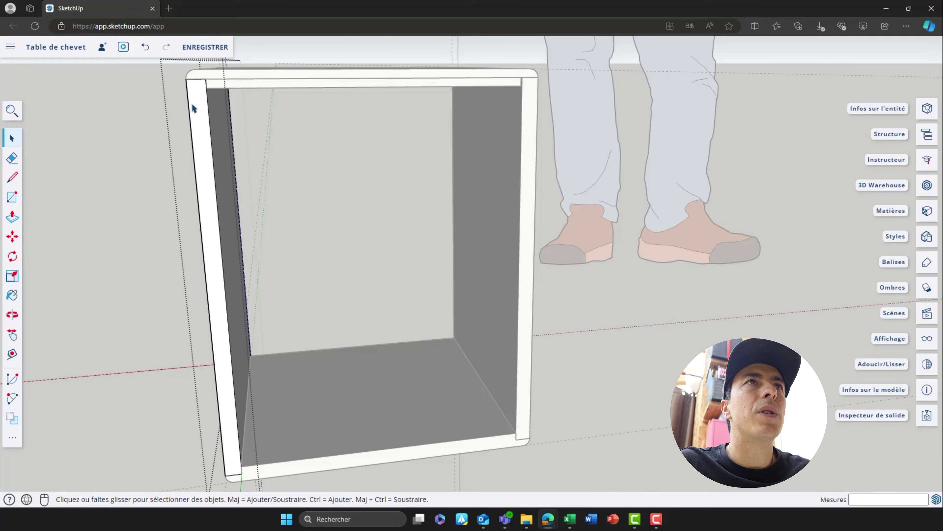
scroll(193, 108, up, 3)
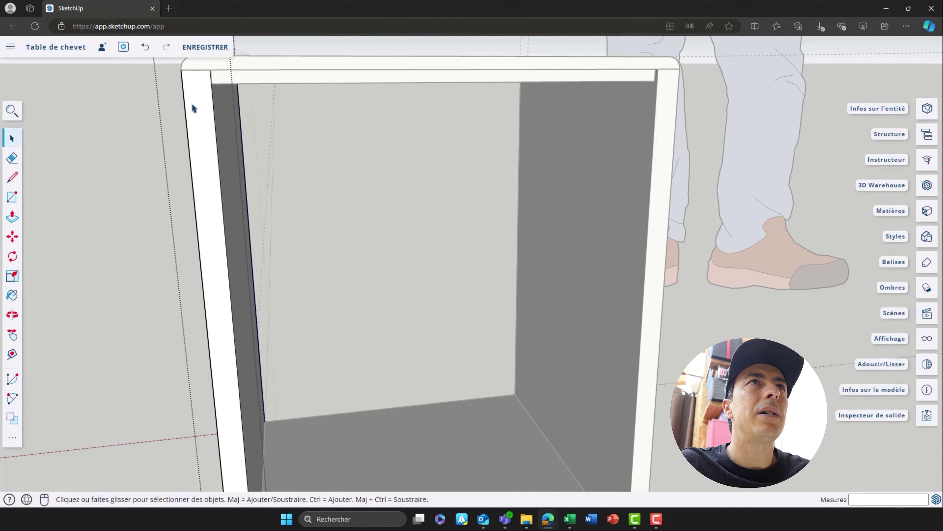
key(r)
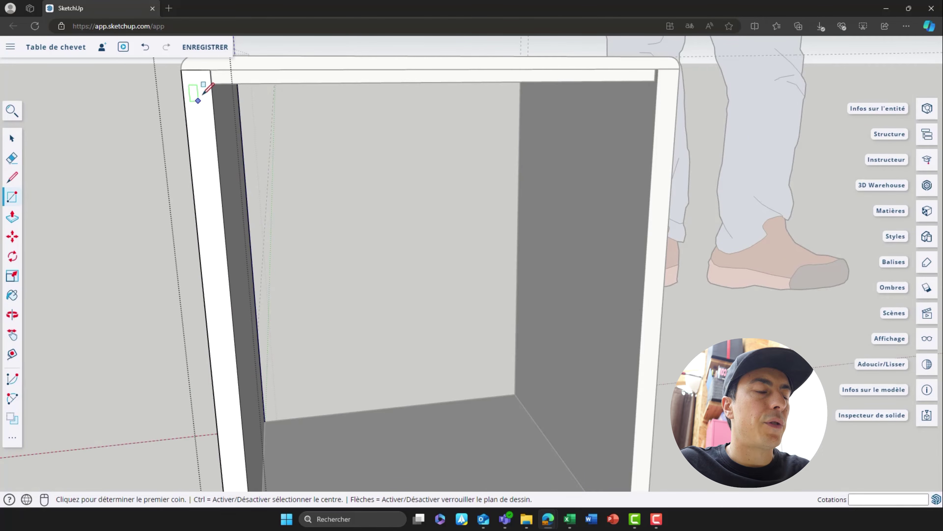
click(210, 69)
middle_drag(316, 305, 269, 297)
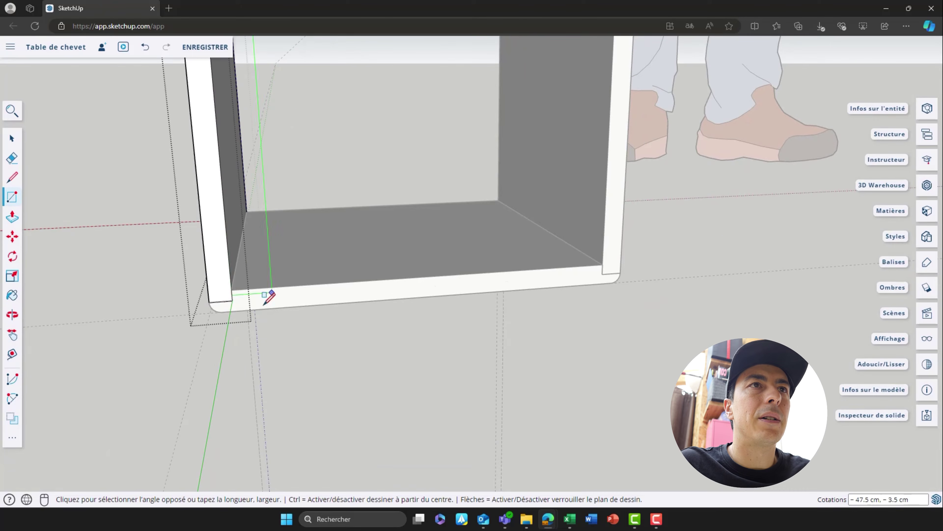
click(223, 295)
key(space)
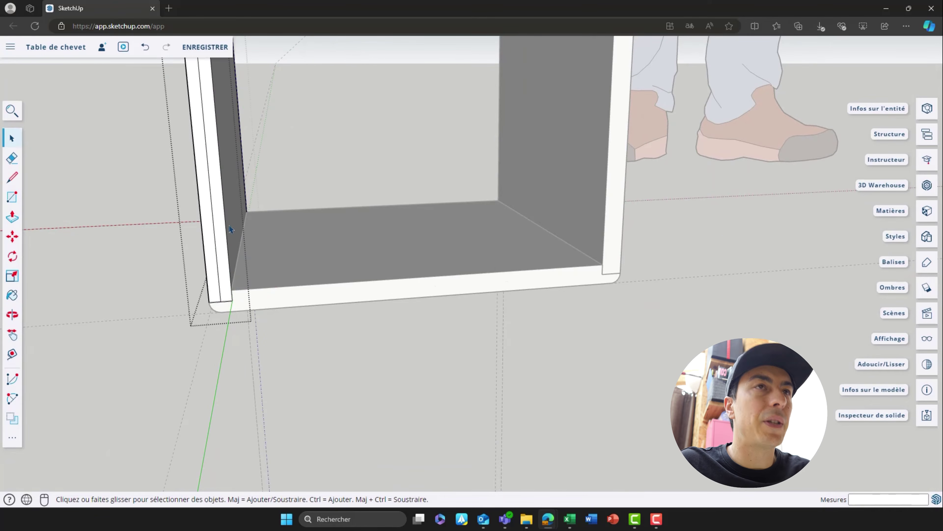
- Push the inner strip of this side panel's rear edge in 0.5 cm to form the rebate
click(222, 228)
key(p)
click(223, 227)
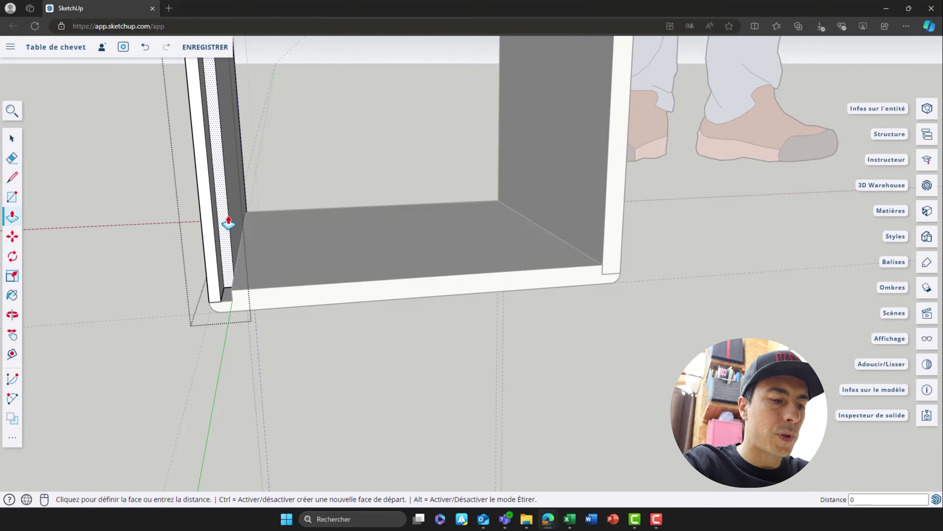
text(0.5)
key(Return)
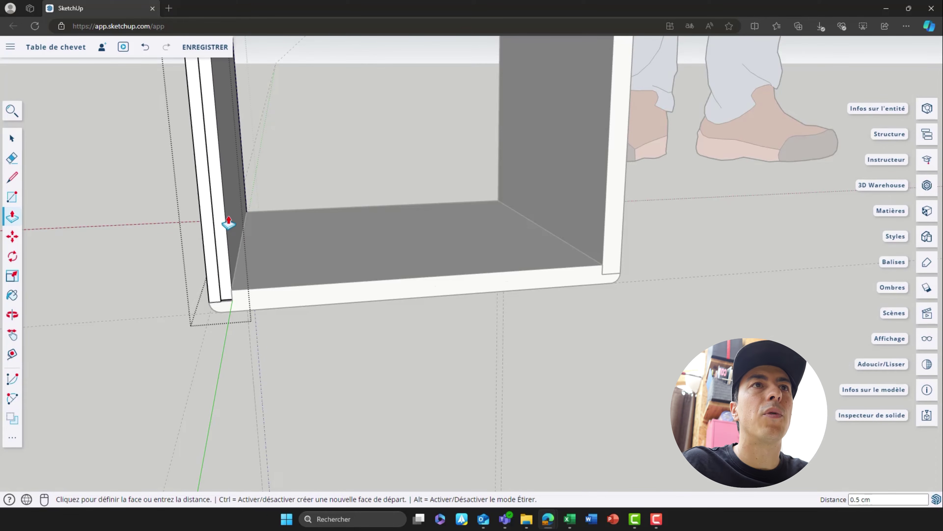
key(space)
- Open the opposite side panel for editing and draw a 1 × 48 cm rectangle over the inner half of its rear edge face
middle_drag(377, 398, 339, 311)
scroll(392, 253, up, 3)
scroll(396, 258, down, 3)
middle_drag(396, 258, 379, 104)
scroll(390, 105, down, 2)
scroll(389, 104, up, 2)
double_click(390, 103)
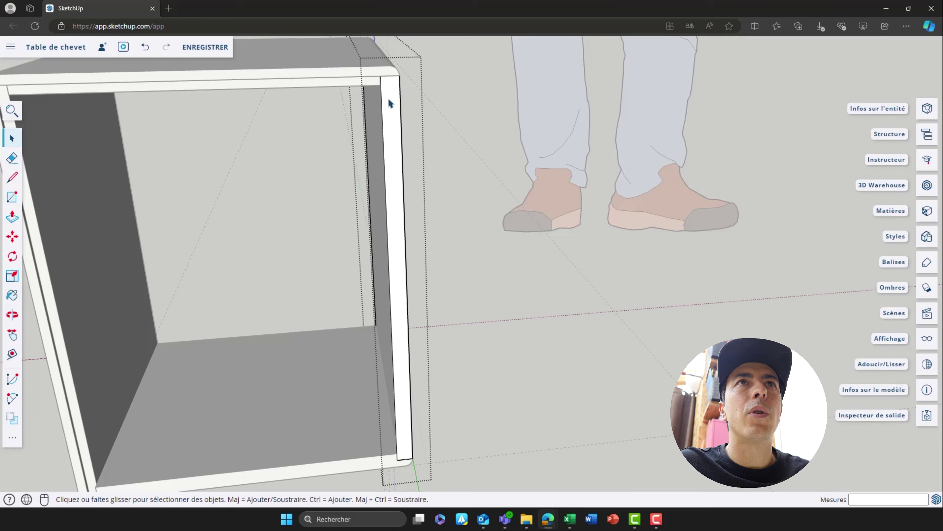
middle_drag(339, 211, 125, 168)
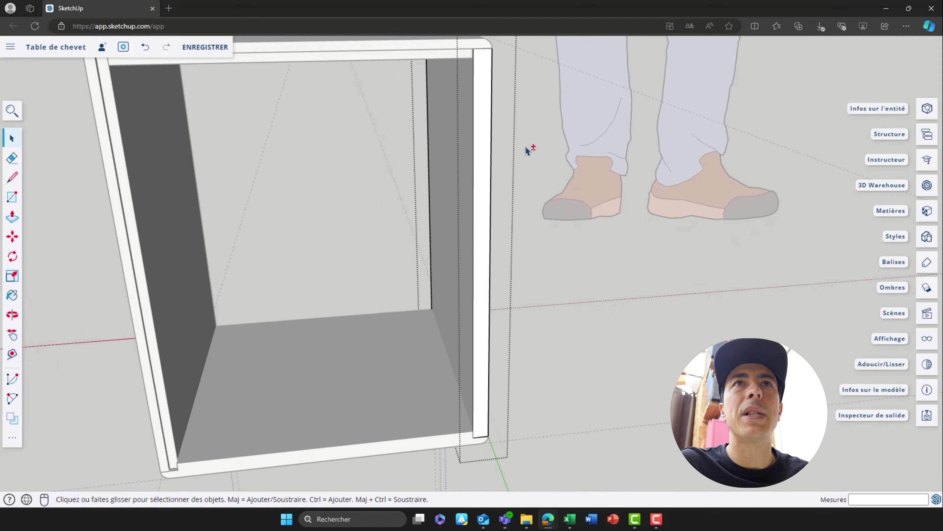
middle_drag(526, 150, 411, 158)
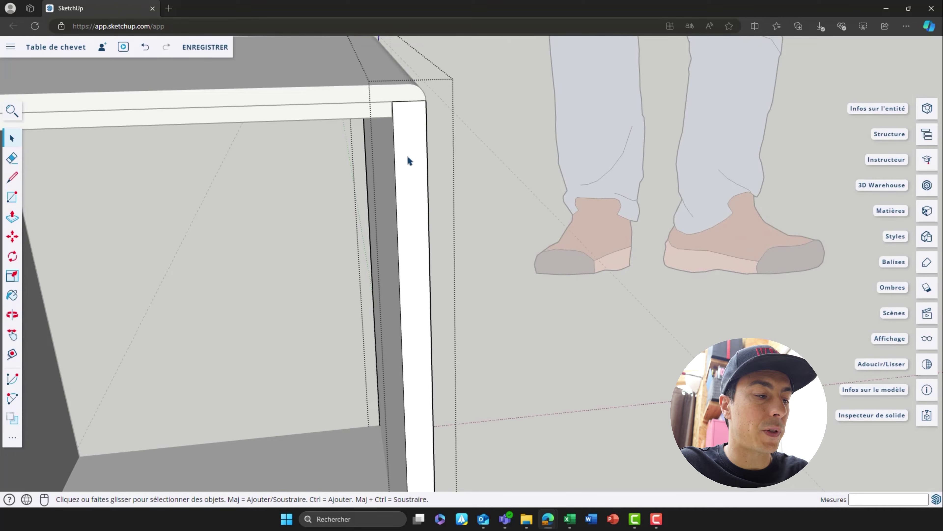
key(r)
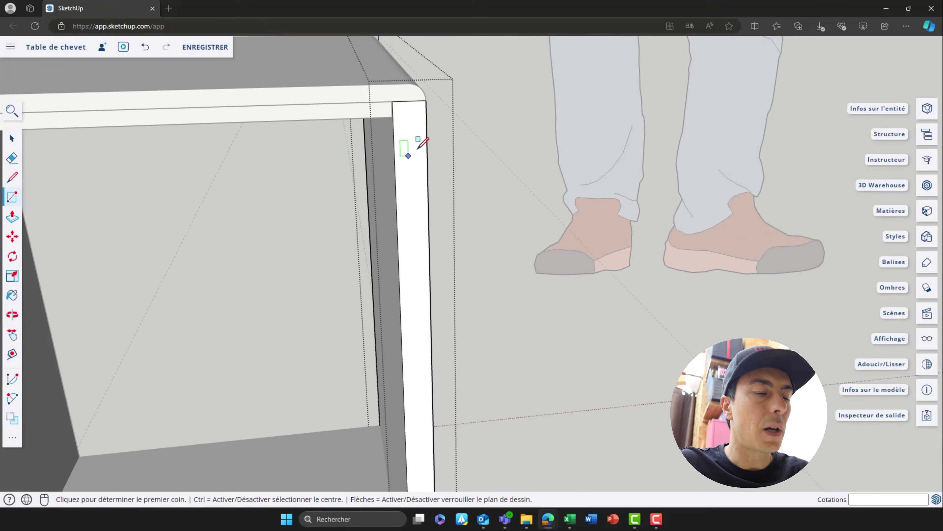
click(409, 101)
shift+middle_drag(429, 257, 429, 115)
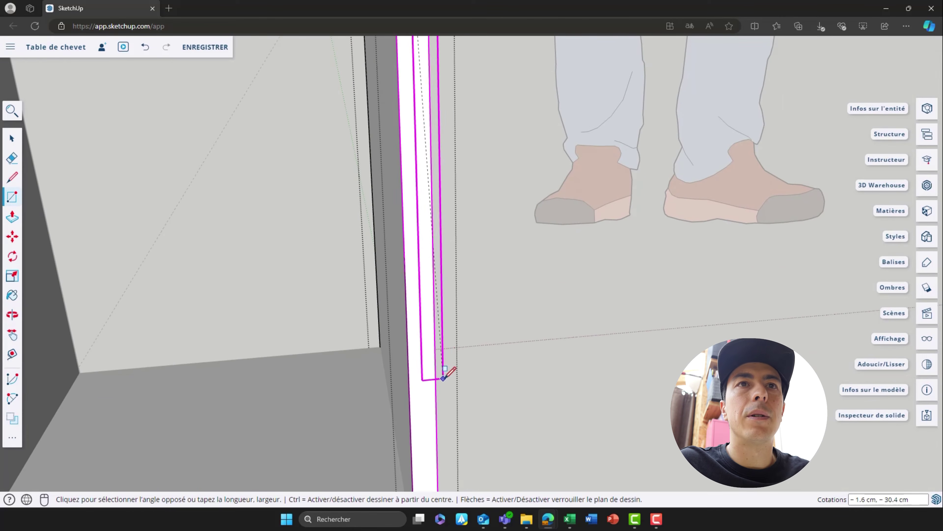
shift+middle_drag(441, 379, 439, 219)
click(415, 419)
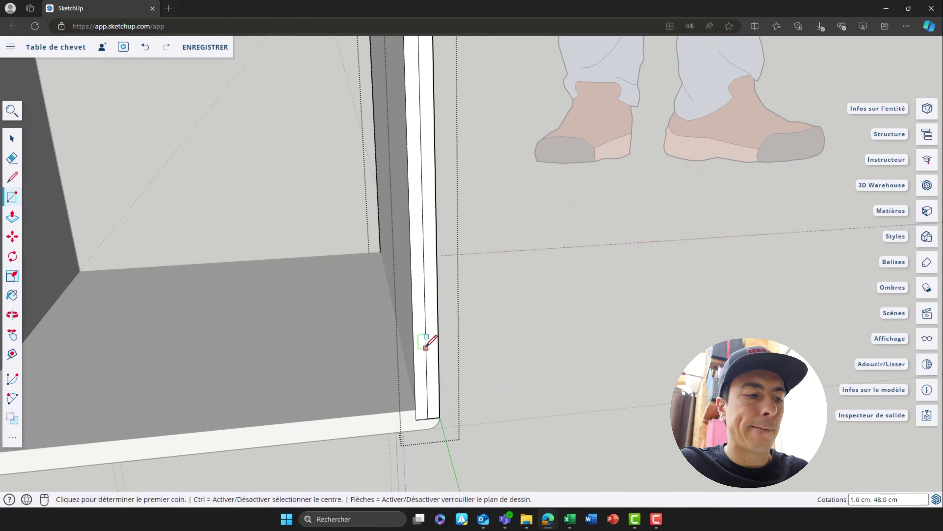
- Push the inner 1 cm strip of the second side panel in 0.5 cm to cut its rebate
key(p)
click(422, 308)
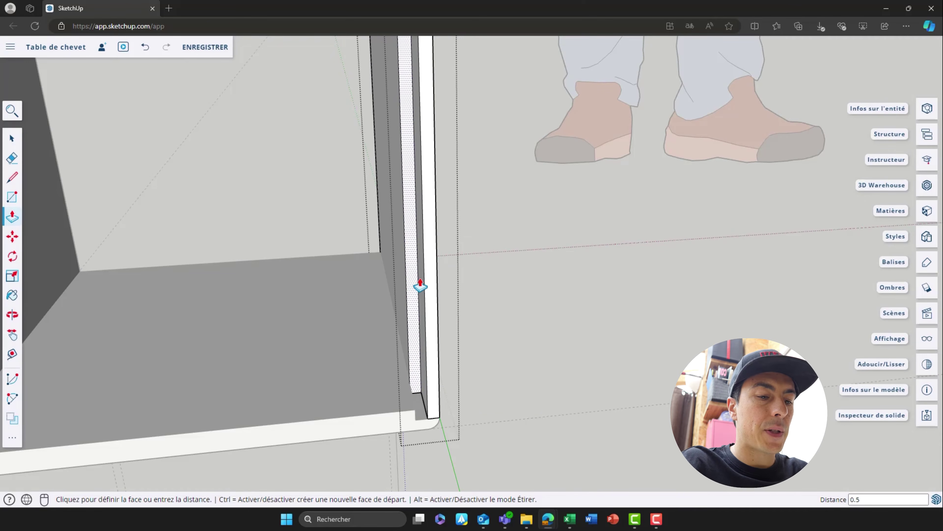
key(Return)
key(space)
- Open the bottom panel, seen from behind, and draw a 1 × 36 cm rectangle over the inner half of its rear edge face
scroll(563, 263, up, 3)
scroll(534, 268, down, 2)
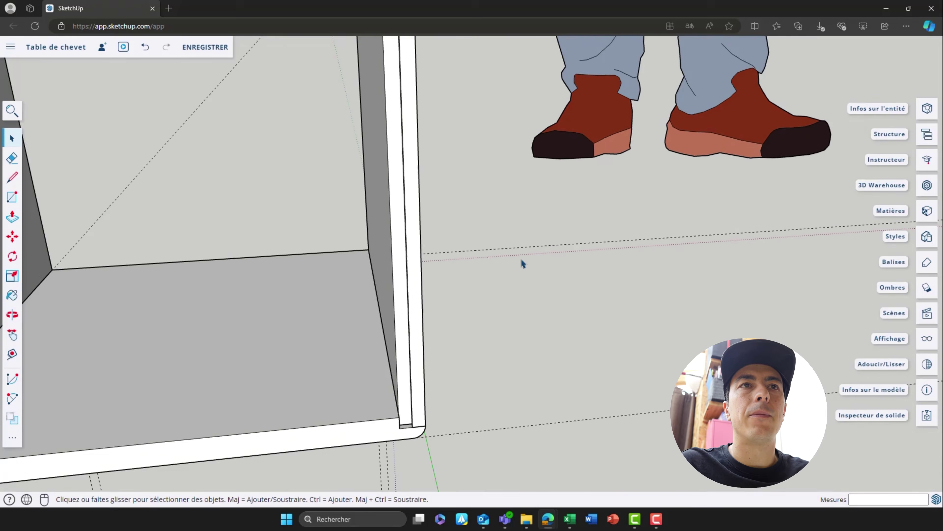
middle_drag(522, 263, 217, 263)
scroll(210, 263, up, 3)
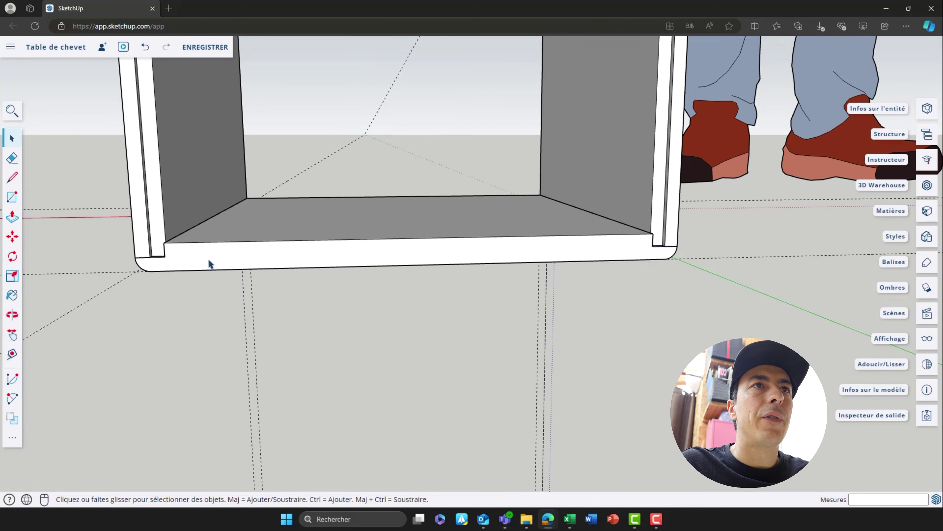
double_click(211, 263)
triple_click(210, 263)
click(211, 263)
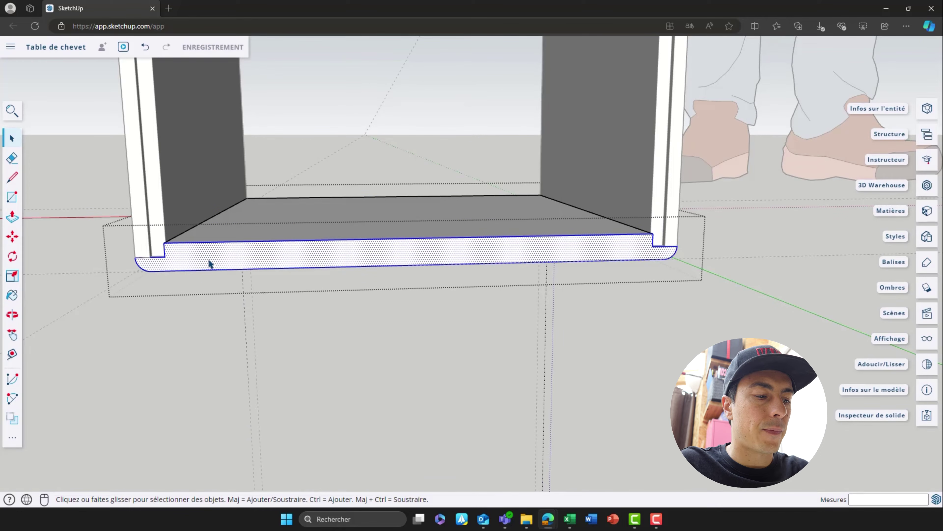
key(r)
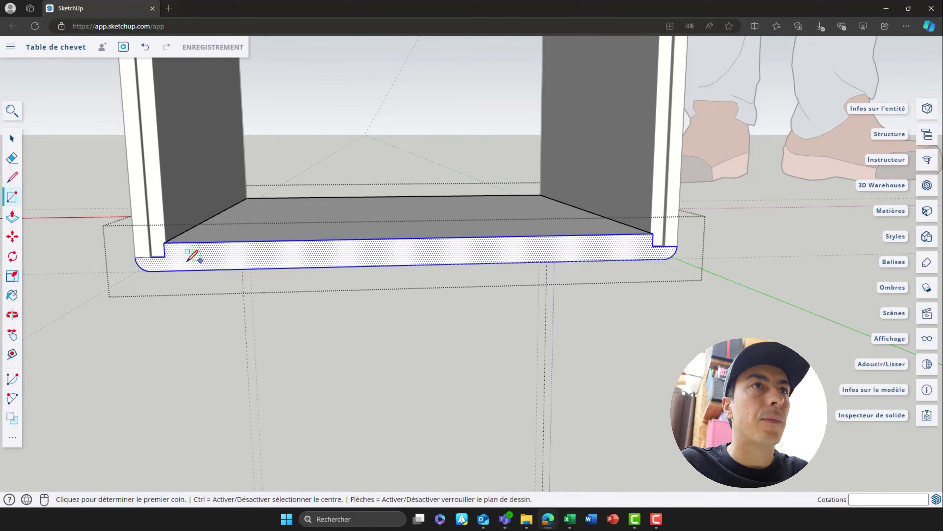
click(150, 257)
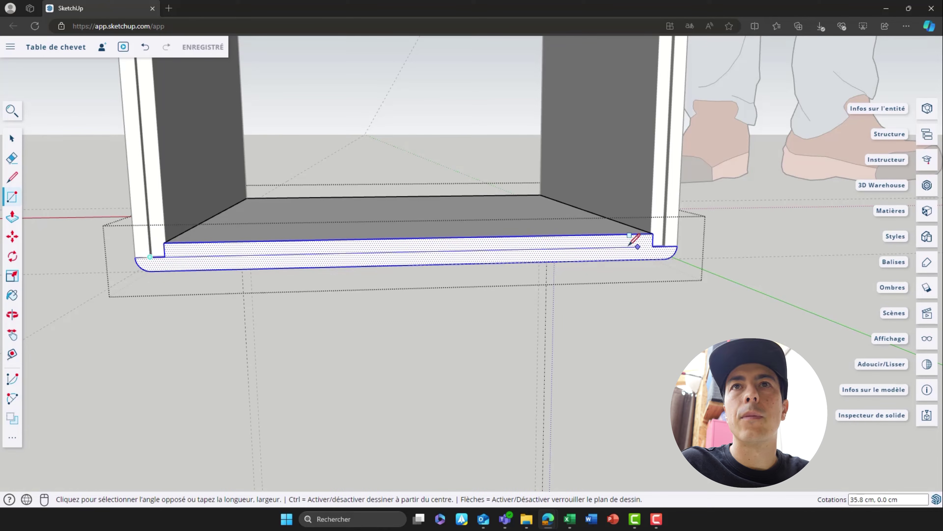
key(Escape)
click(165, 256)
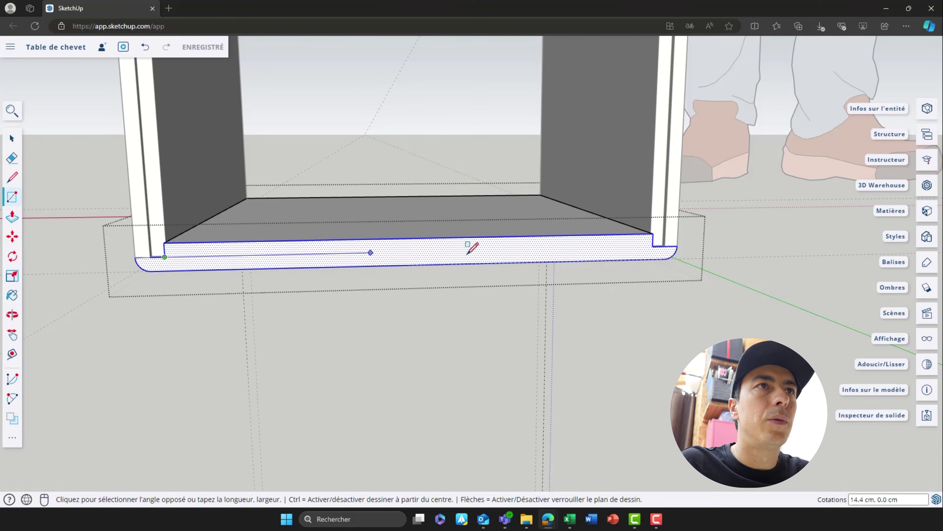
click(653, 234)
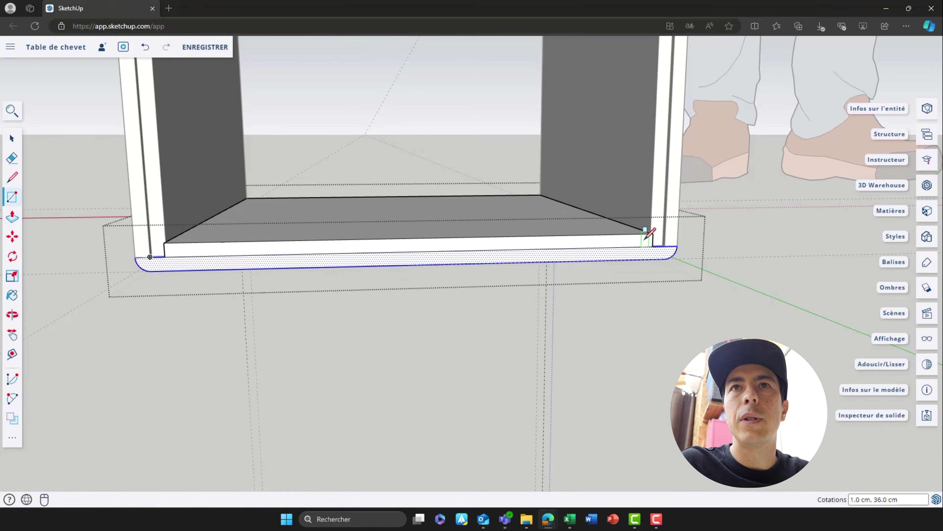
- Push the inner strip of the bottom panel's rear edge in to the depth of the side panel's rebate
key(space)
click(229, 252)
key(p)
click(232, 255)
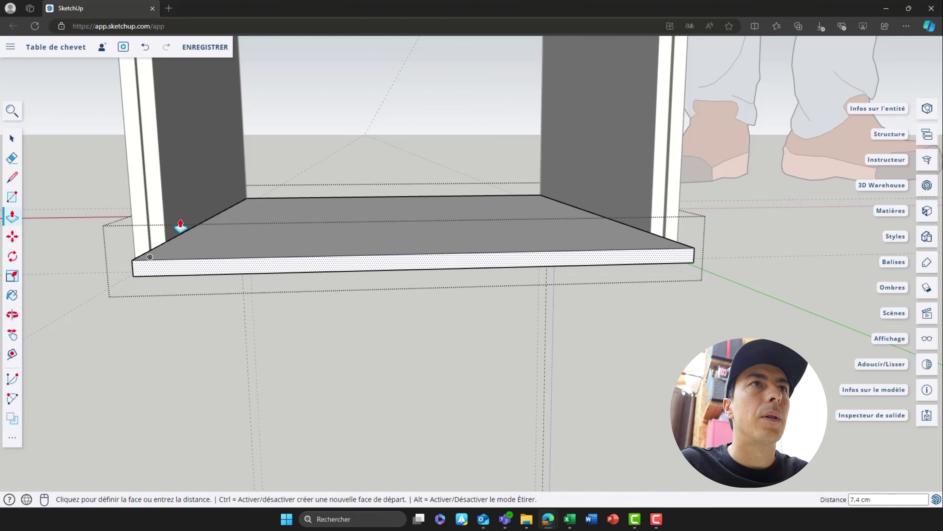
click(162, 199)
key(space)
click(352, 319)
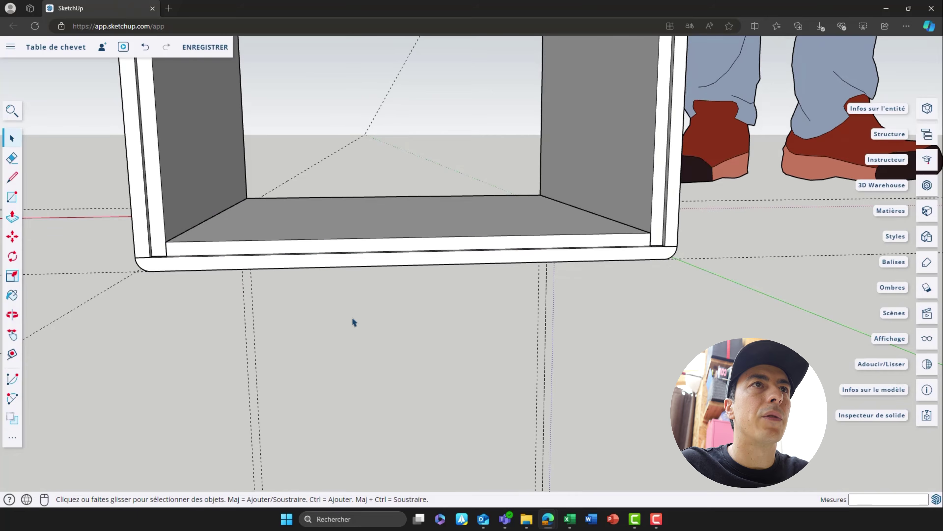
- Draw a 48 × 38 cm rectangle for the back panel between opposite corners of the rear rebates
scroll(353, 319, up, 1)
scroll(359, 308, down, 7)
middle_drag(362, 311, 574, 281)
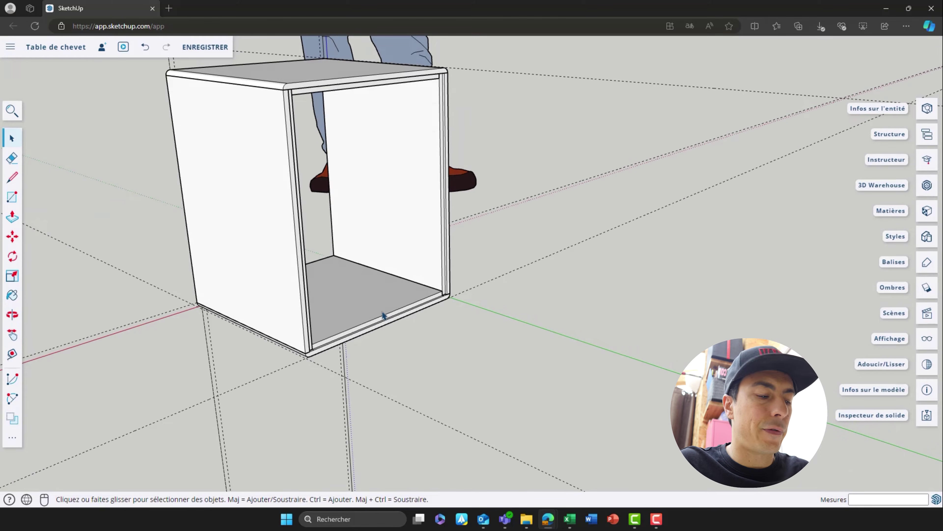
scroll(394, 116, up, 3)
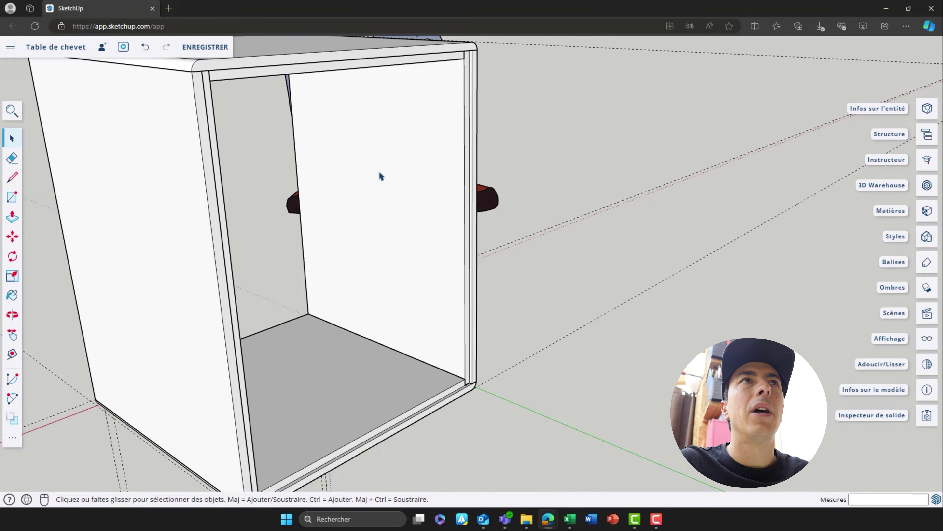
middle_drag(381, 176, 442, 108)
scroll(465, 102, down, 4)
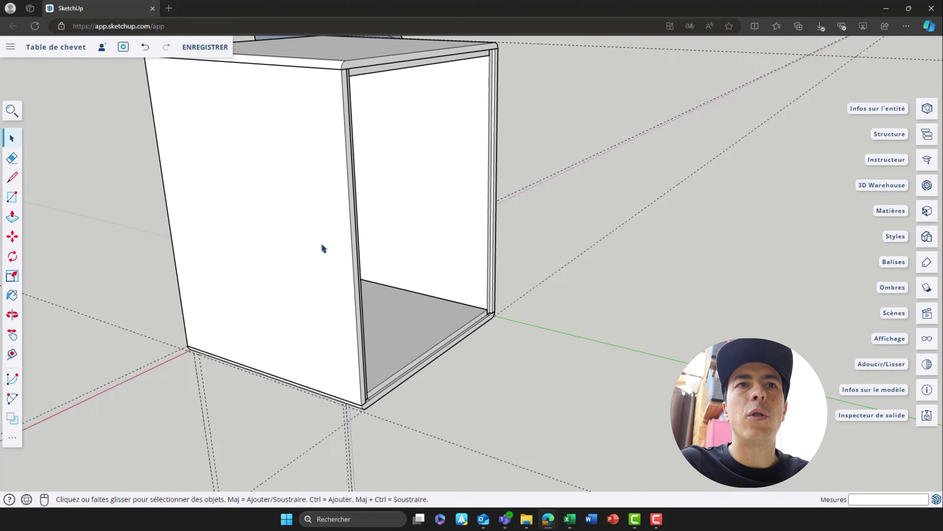
middle_drag(369, 153, 194, 131)
key(r)
scroll(197, 126, up, 5)
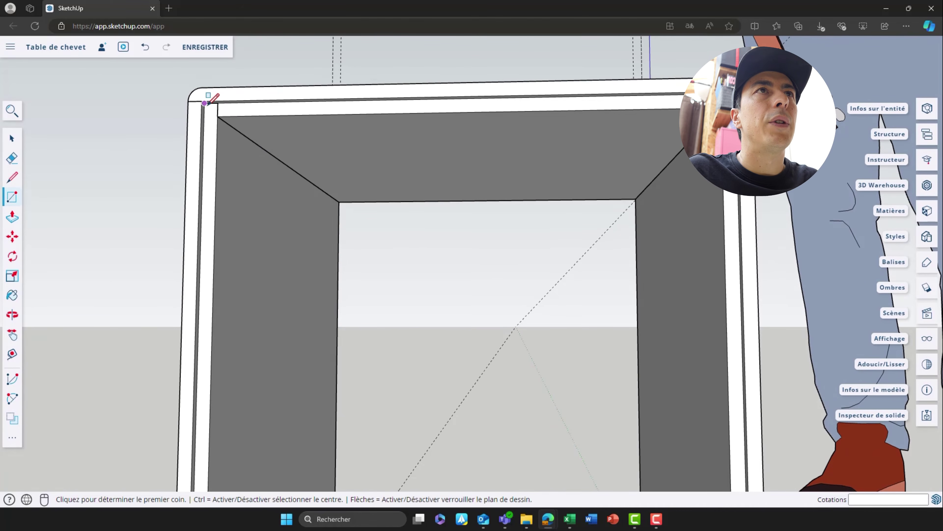
click(206, 103)
scroll(297, 214, up, 5)
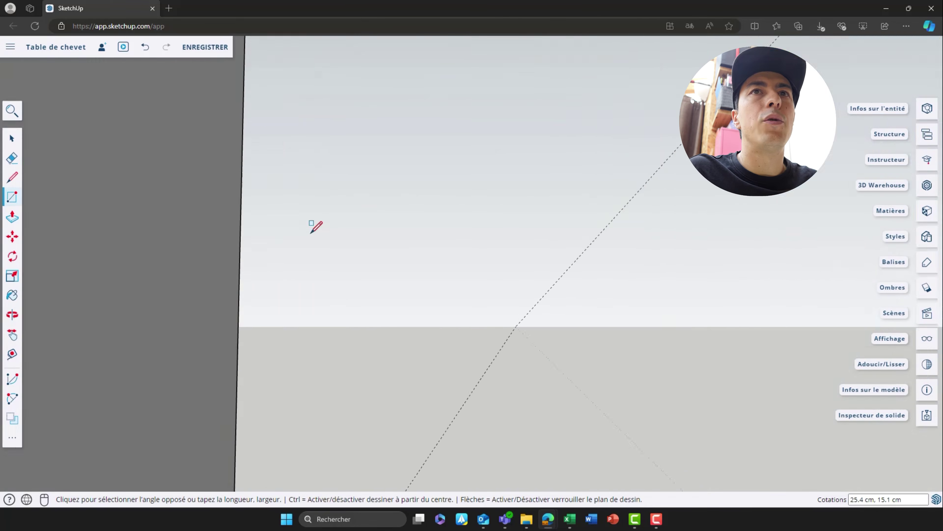
scroll(312, 226, down, 6)
scroll(324, 312, up, 5)
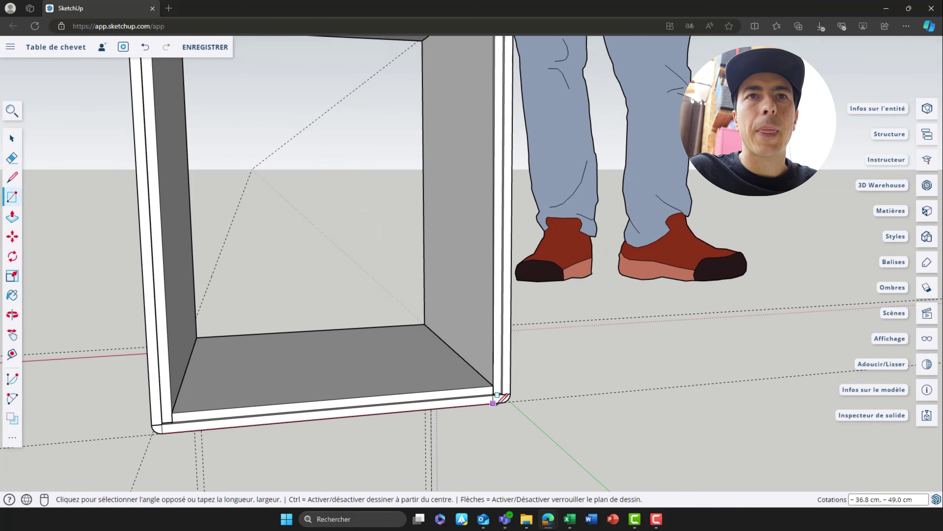
scroll(504, 389, down, 3)
scroll(501, 387, up, 7)
click(509, 386)
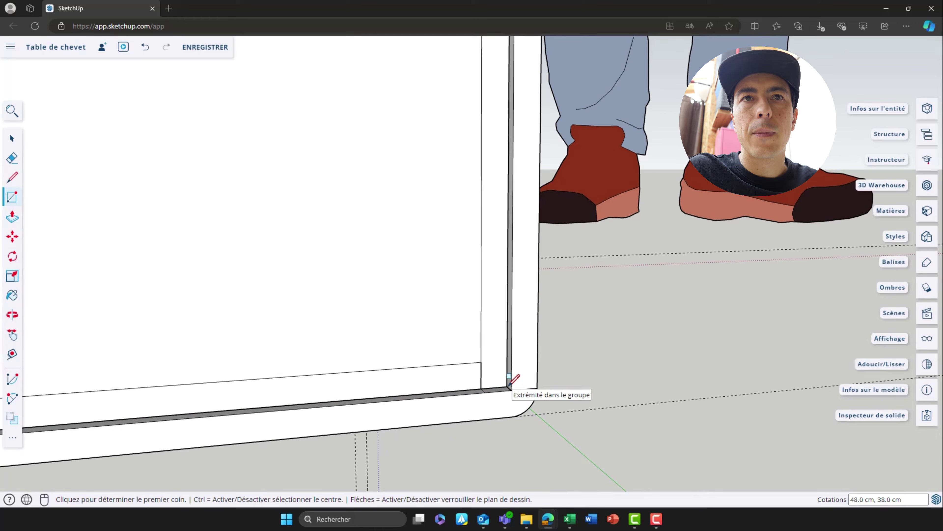
- Extrude the back panel rectangle 0.5 cm so it sits flush with the cabinet's rear edges
key(space)
click(290, 268)
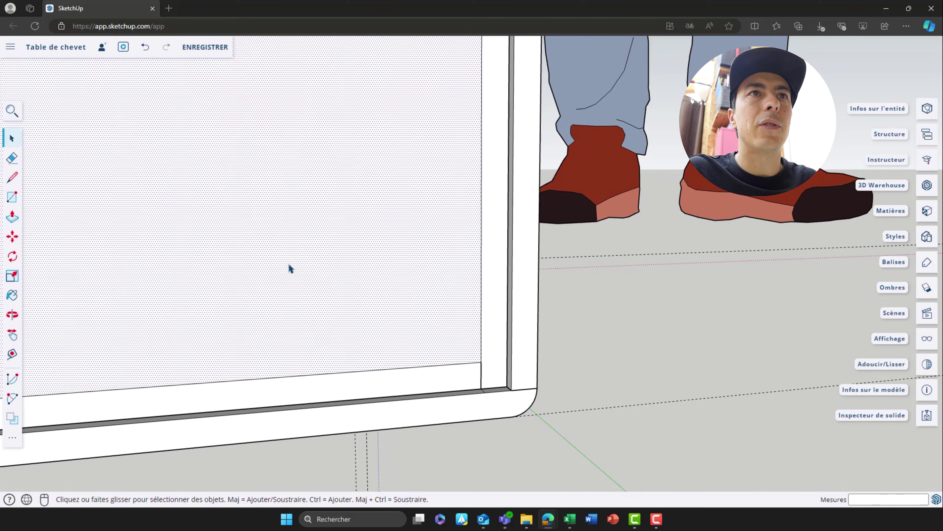
key(p)
click(292, 270)
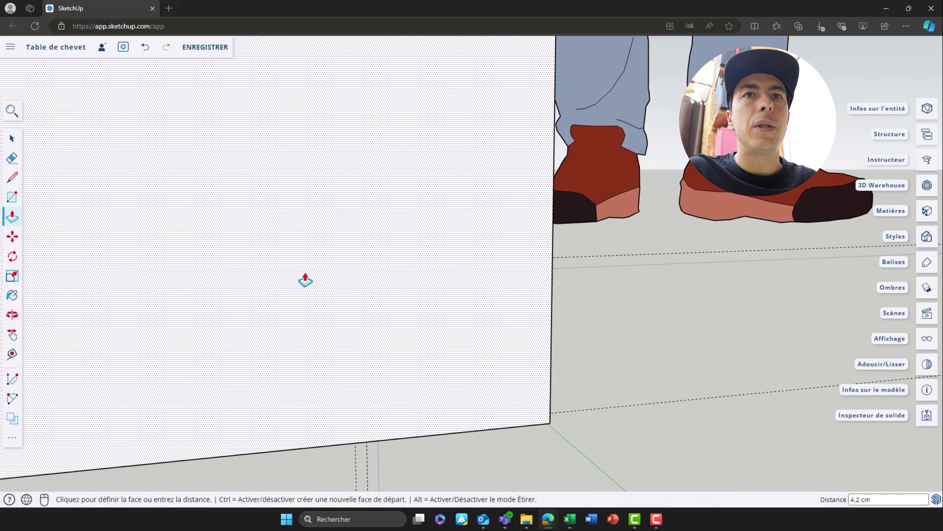
scroll(356, 292, down, 5)
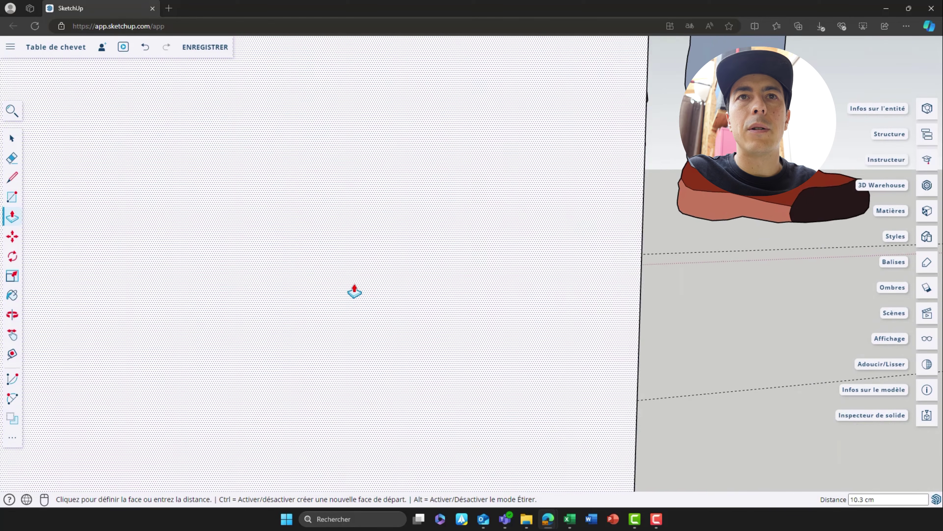
scroll(371, 271, down, 2)
middle_drag(390, 261, 419, 310)
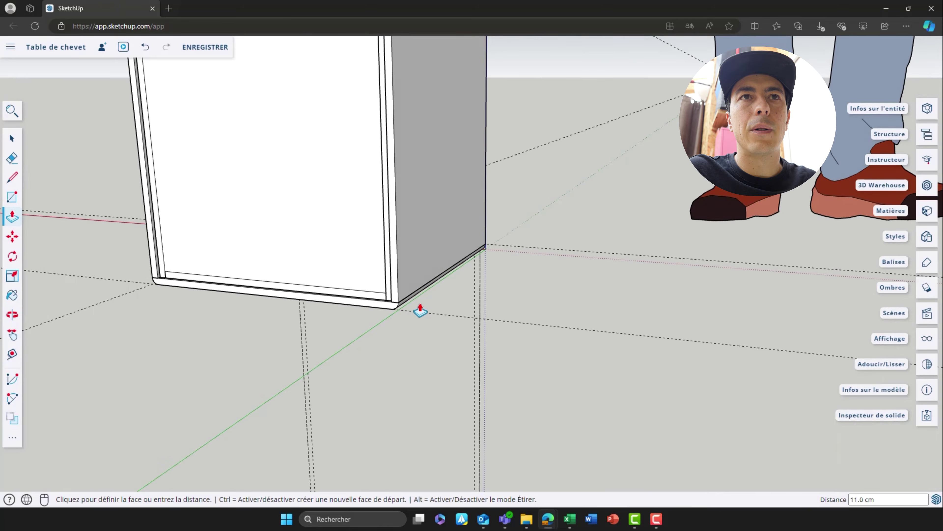
click(393, 297)
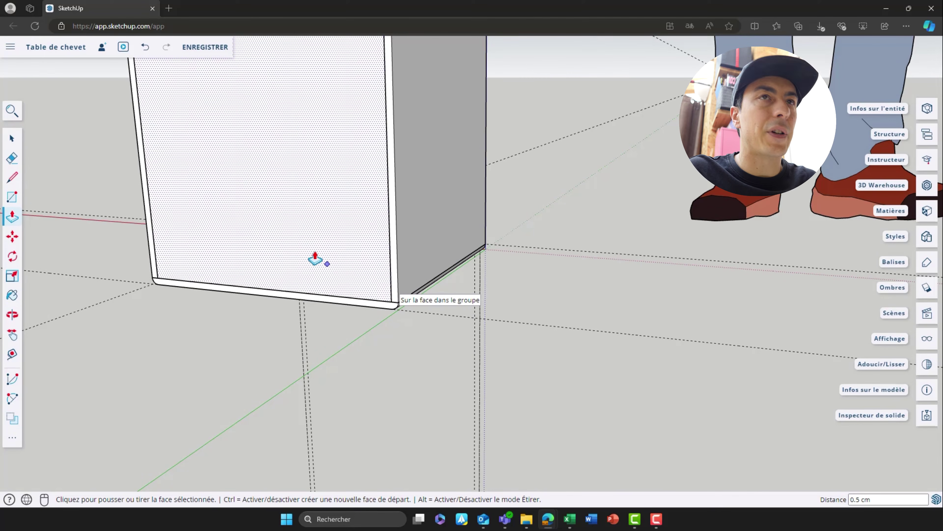
key(space)
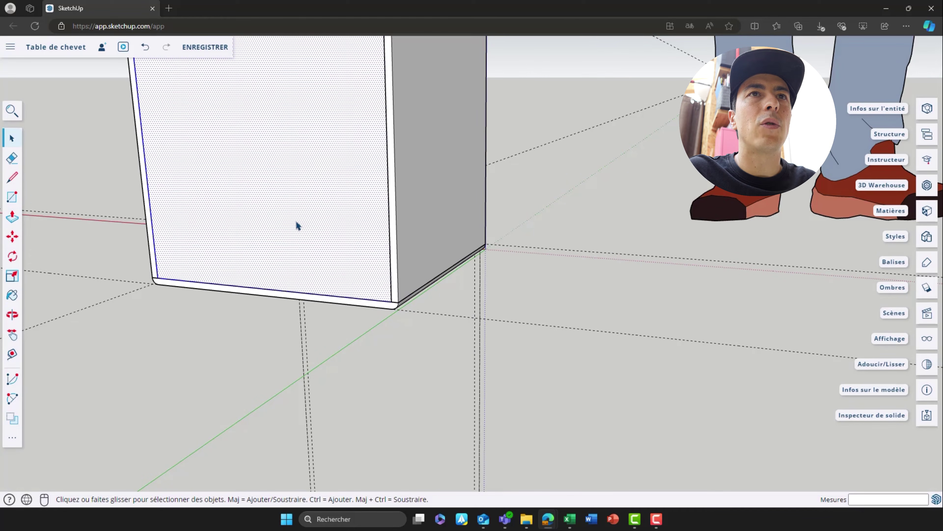
click(198, 397)
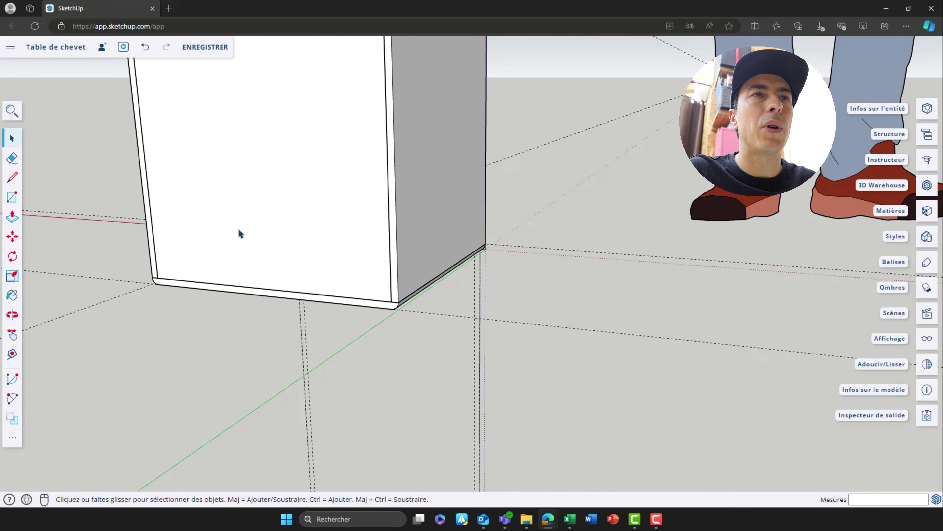
- Select the whole back panel and turn it into a group
click(239, 233)
right_click(239, 233)
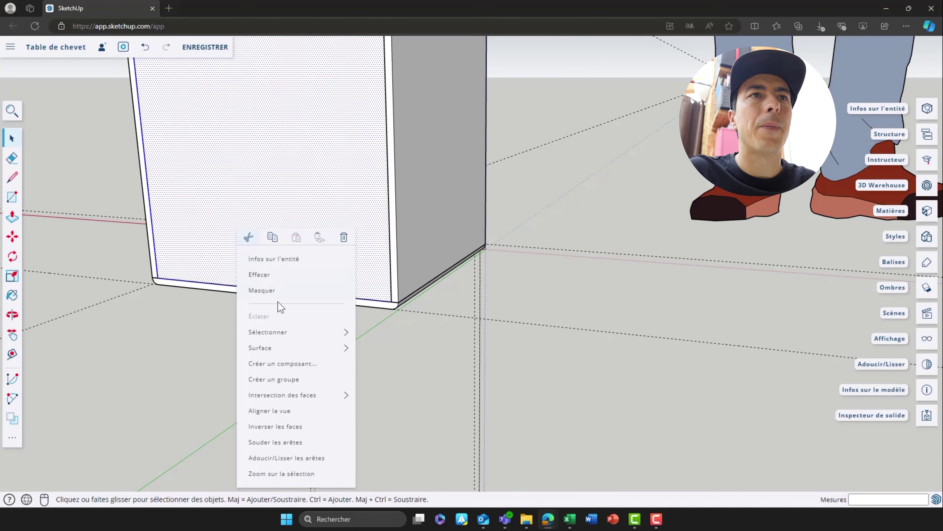
click(283, 383)
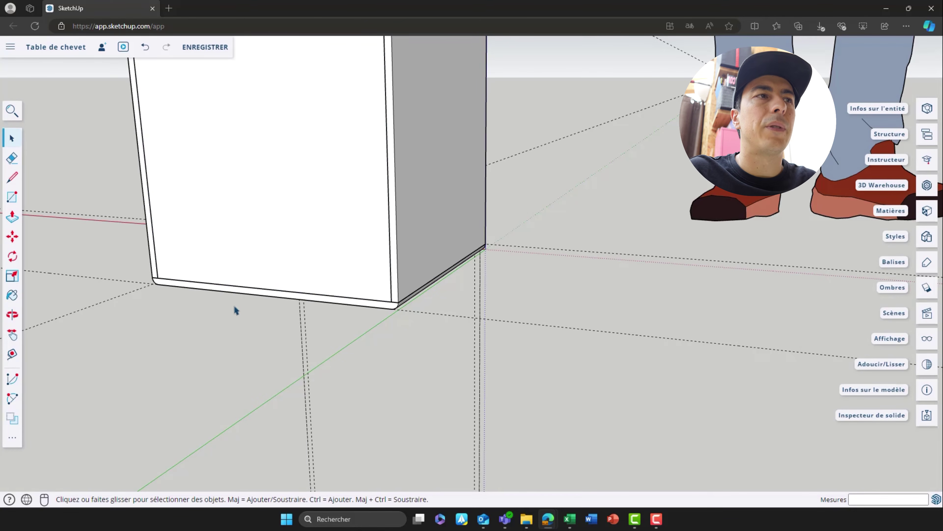
- Dimension the cabinet's inner width between the side panels along the front edge of the bottom panel
middle_drag(428, 179, 468, 301)
scroll(361, 216, up, 2)
scroll(442, 296, up, 2)
key(space)
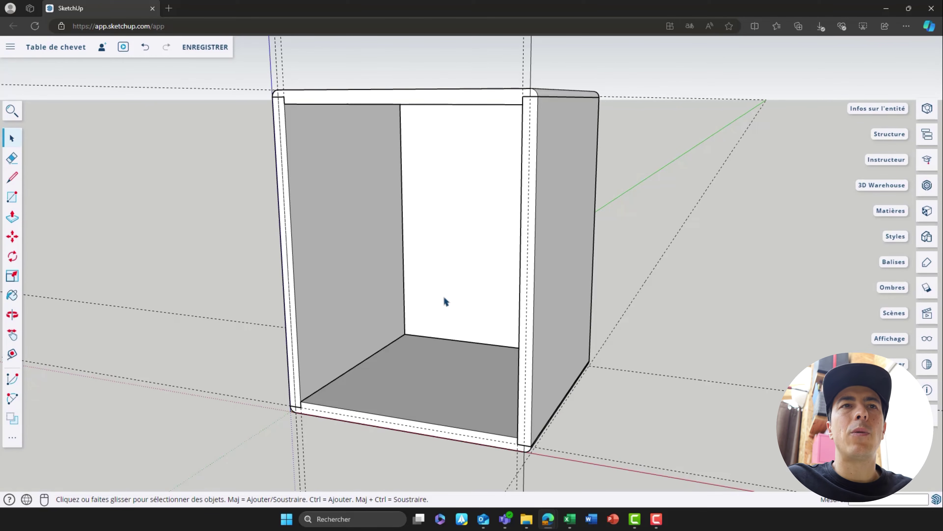
scroll(370, 281, down, 1)
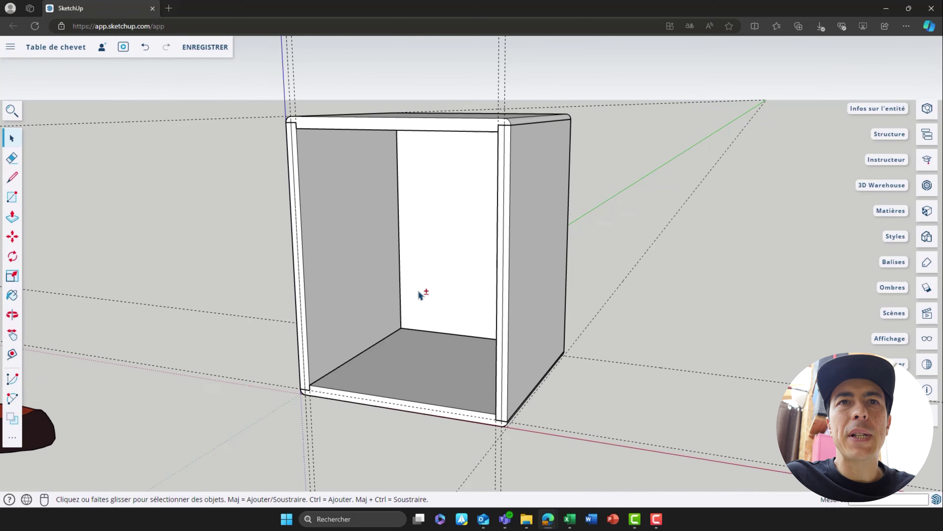
middle_drag(419, 294, 38, 369)
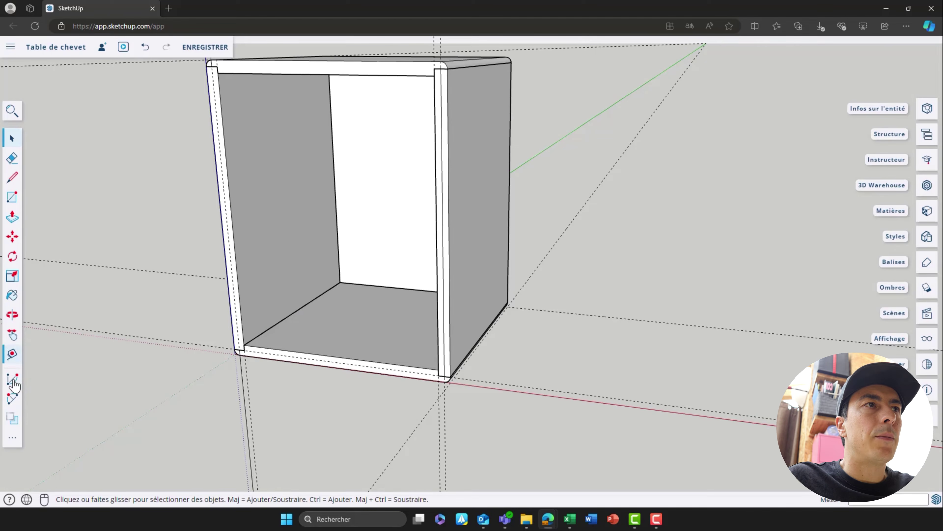
click(13, 437)
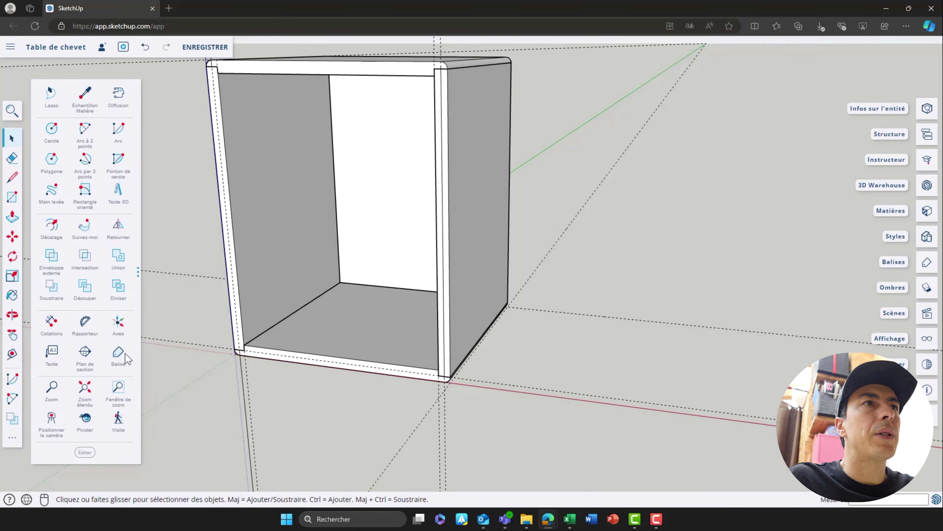
click(51, 322)
click(244, 344)
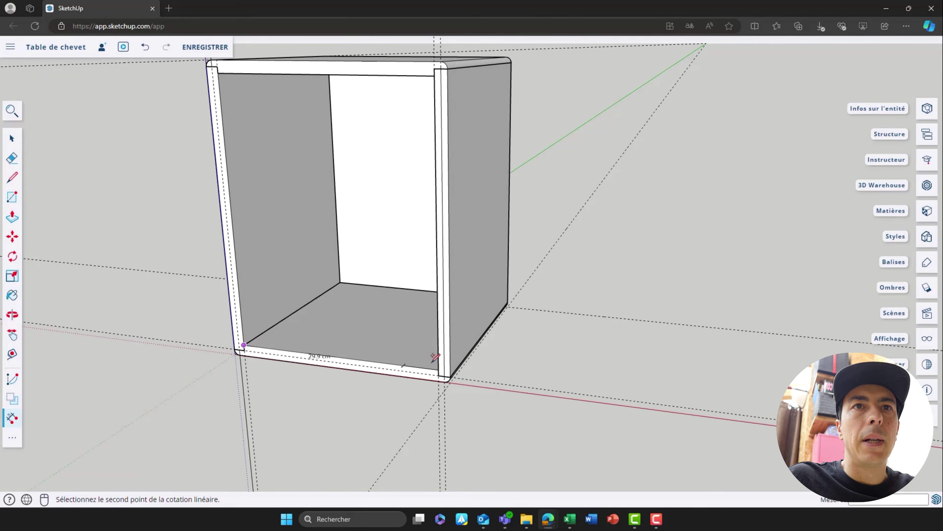
click(438, 370)
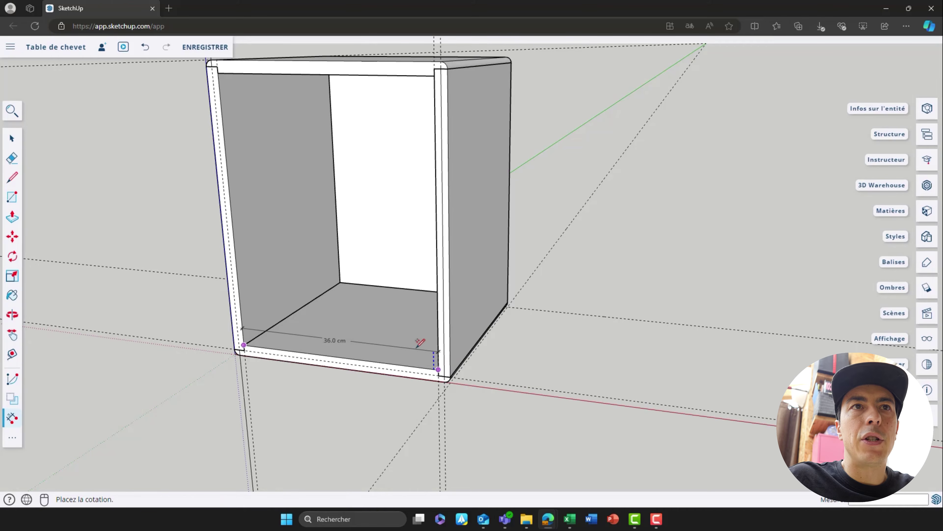
click(419, 347)
- Check the inner-width dimension between the side panels and delete it from the model
middle_drag(415, 352, 444, 330)
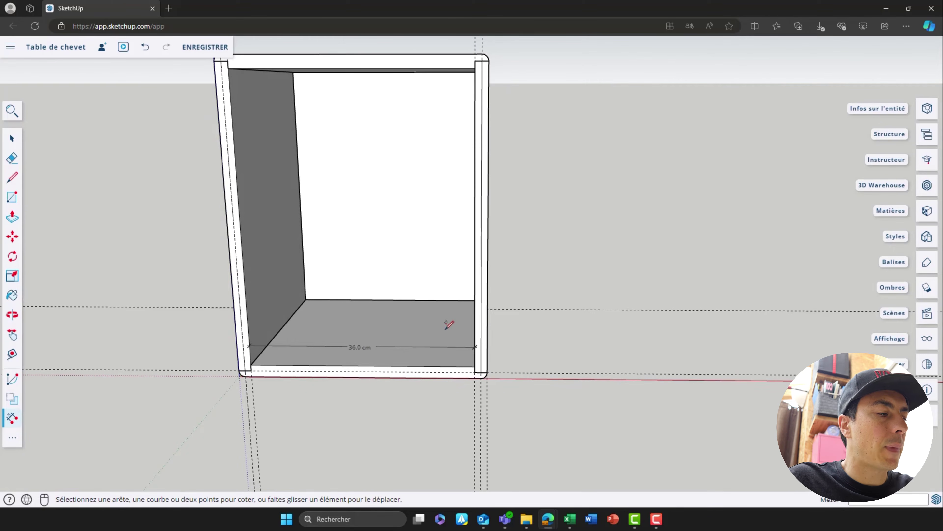
middle_drag(382, 358, 410, 371)
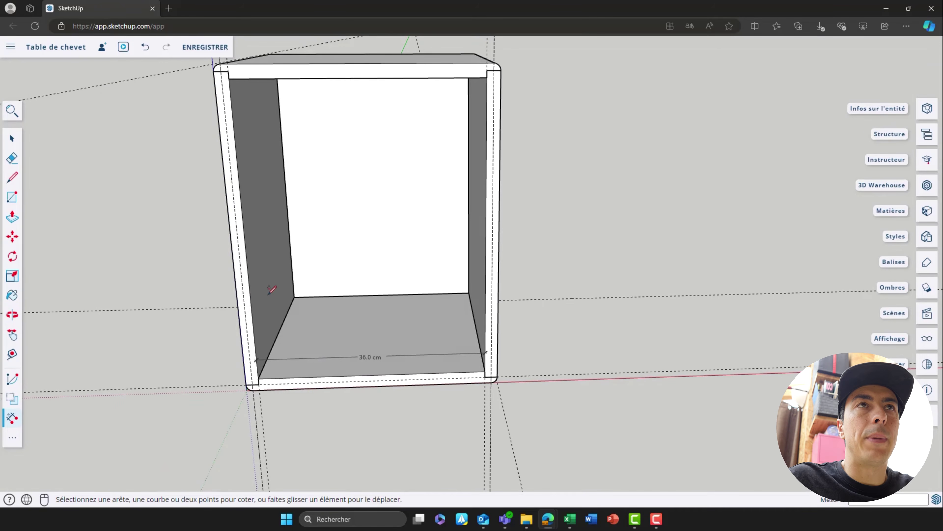
mouse_move(311, 275)
middle_down()
mouse_move(287, 295)
mouse_move(257, 289)
mouse_move(270, 288)
middle_up()
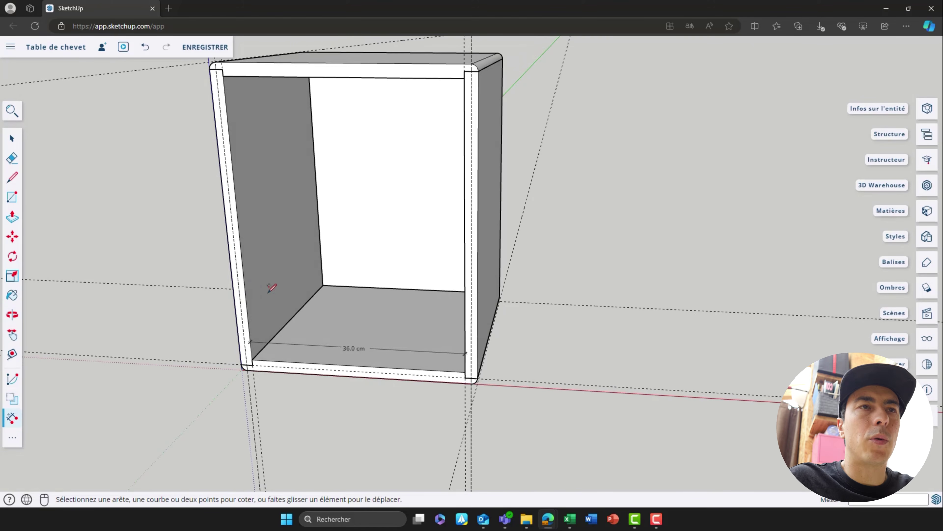
key(space)
click(359, 352)
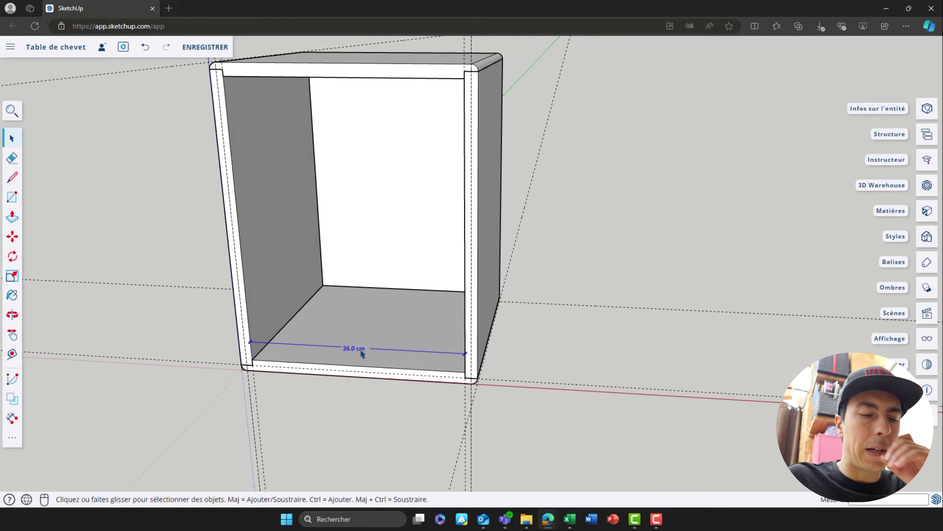
key(Delete)
scroll(331, 310, up, 2)
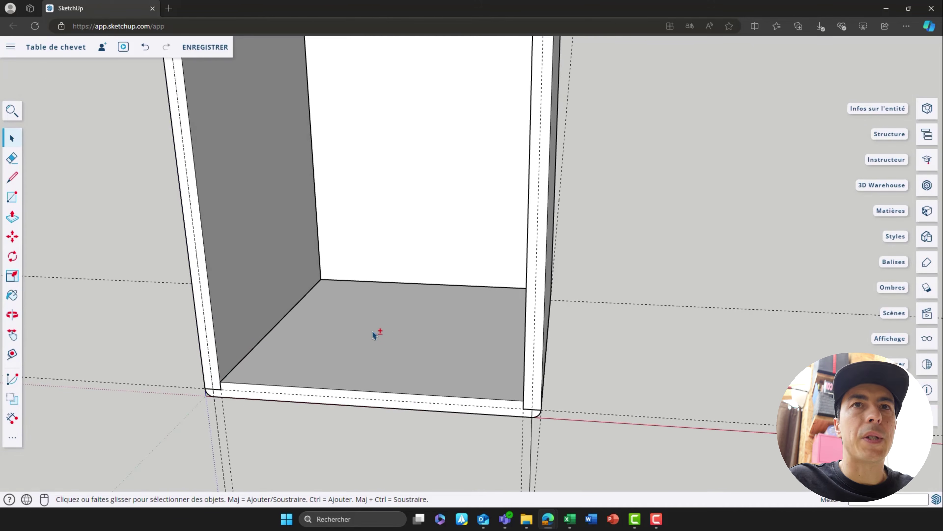
scroll(376, 333, down, 4)
shift+middle_drag(444, 333, 301, 305)
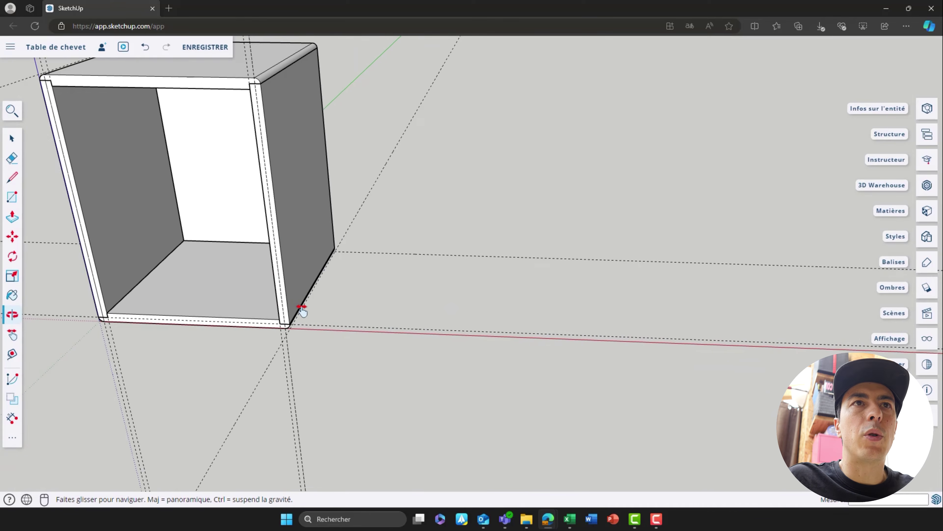
key(space)
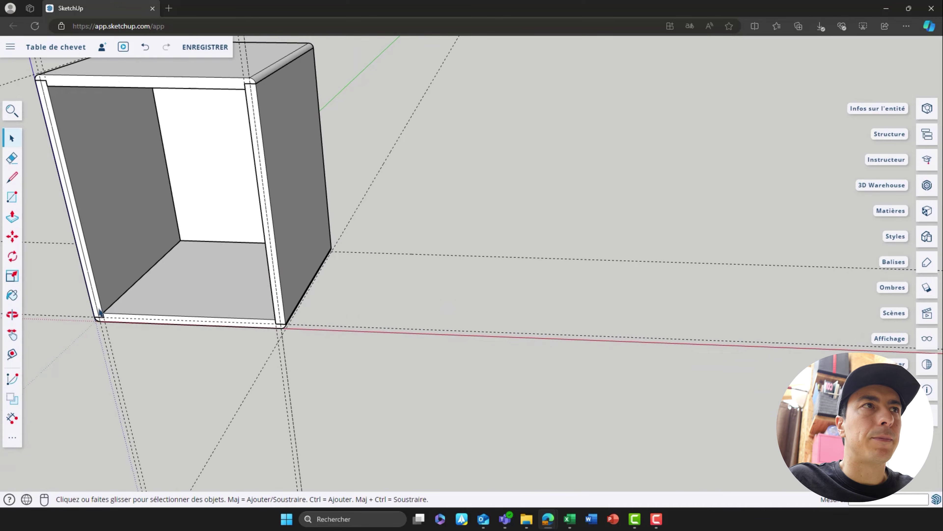
click(14, 355)
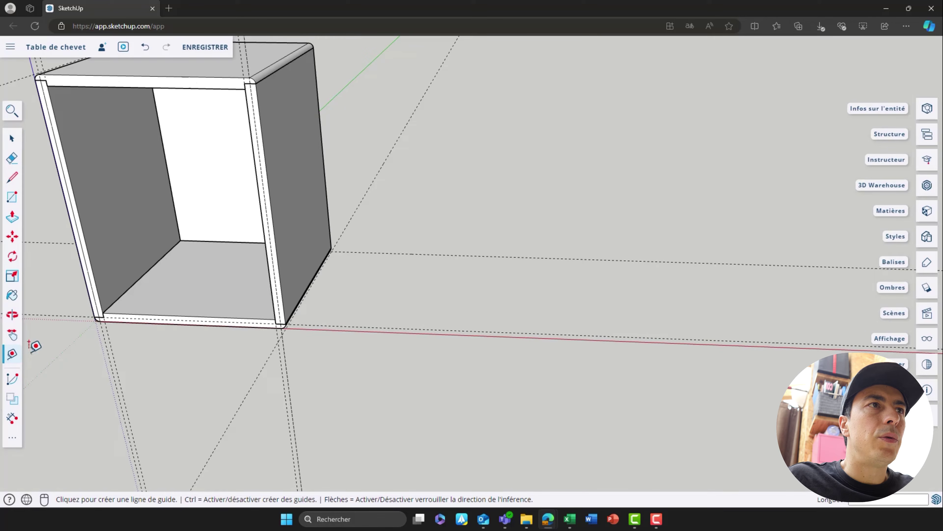
key(space)
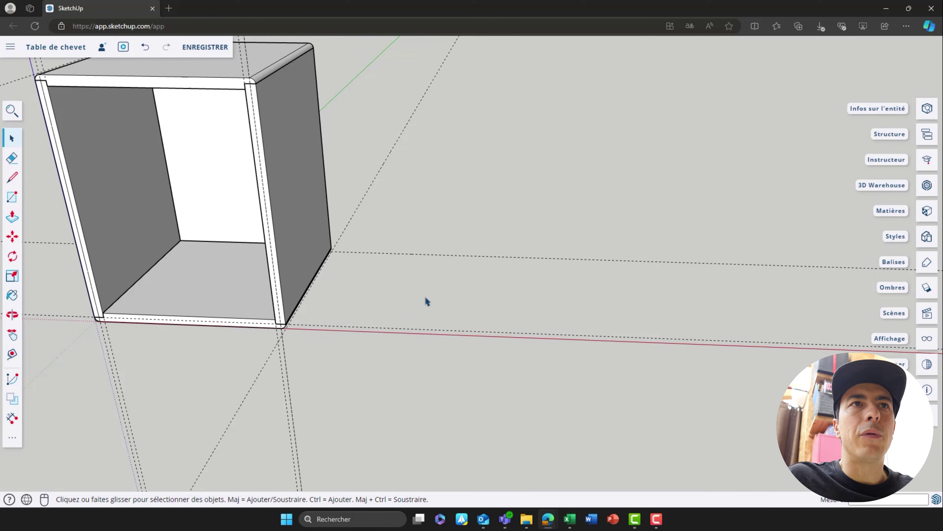
- Measure the cabinet's inner depth with a dimension from the back panel to the front edge, along the foot of the far side panel
middle_drag(427, 301, 309, 223)
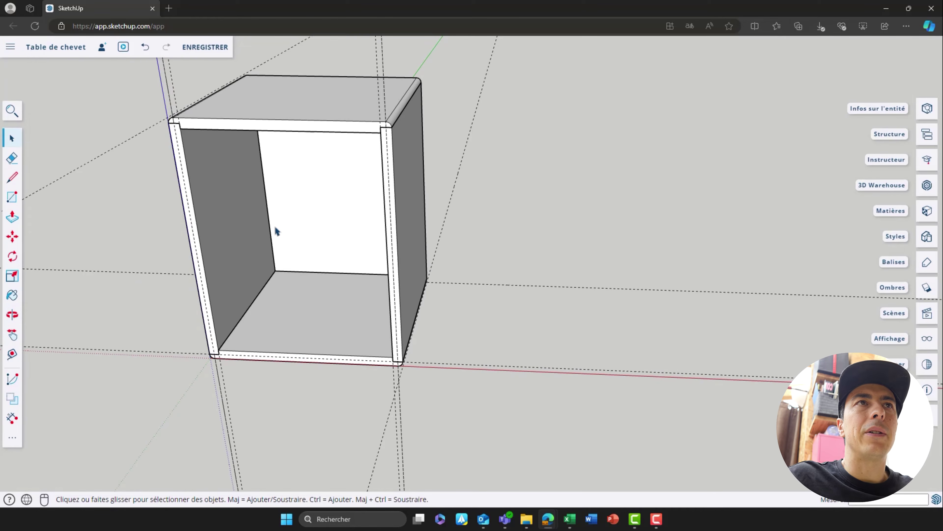
middle_drag(321, 255, 256, 126)
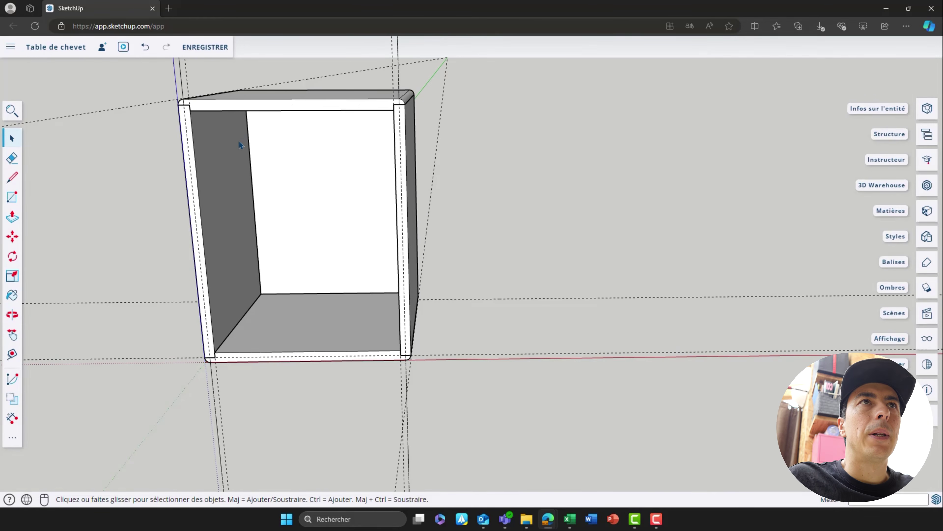
scroll(240, 145, up, 2)
middle_drag(251, 158, 166, 198)
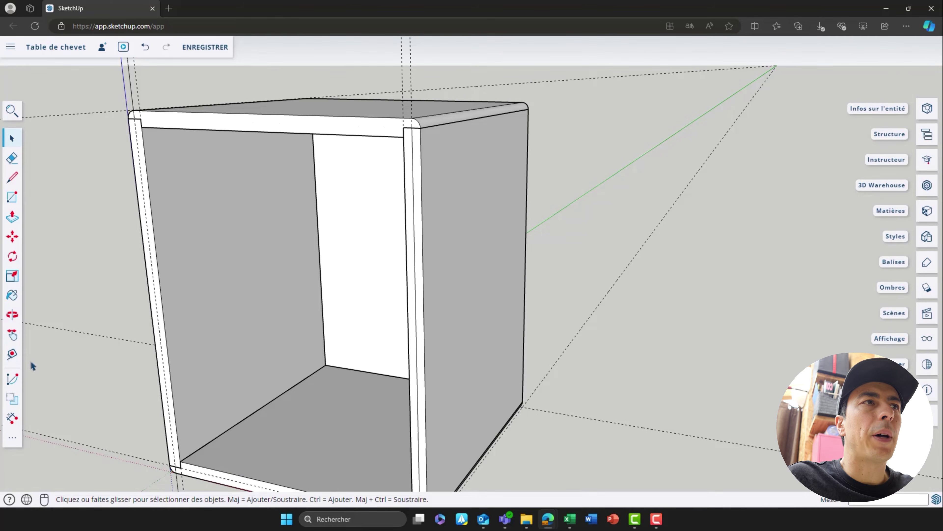
click(12, 380)
click(12, 418)
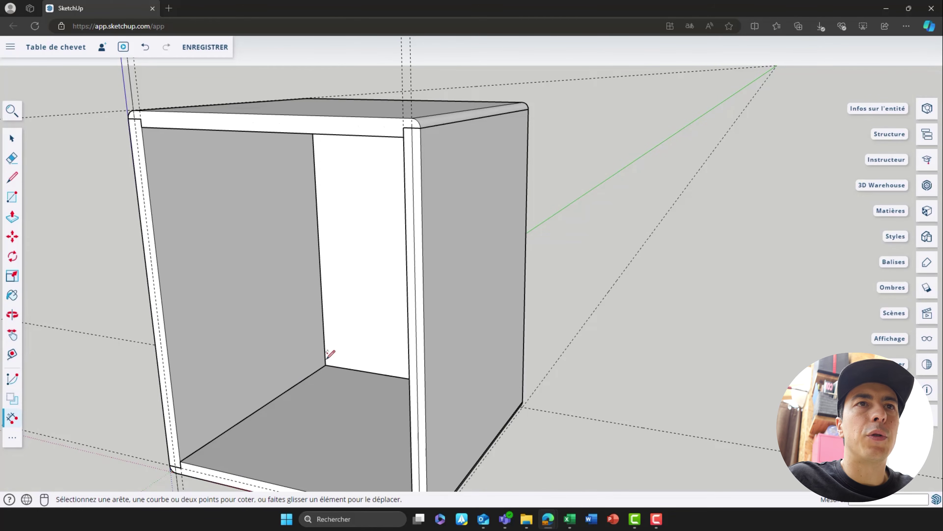
click(325, 365)
click(180, 461)
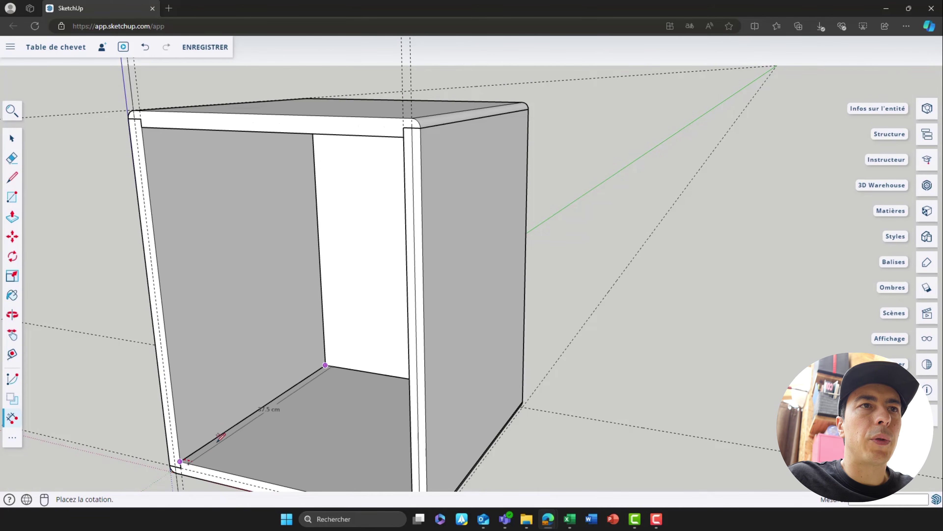
click(257, 353)
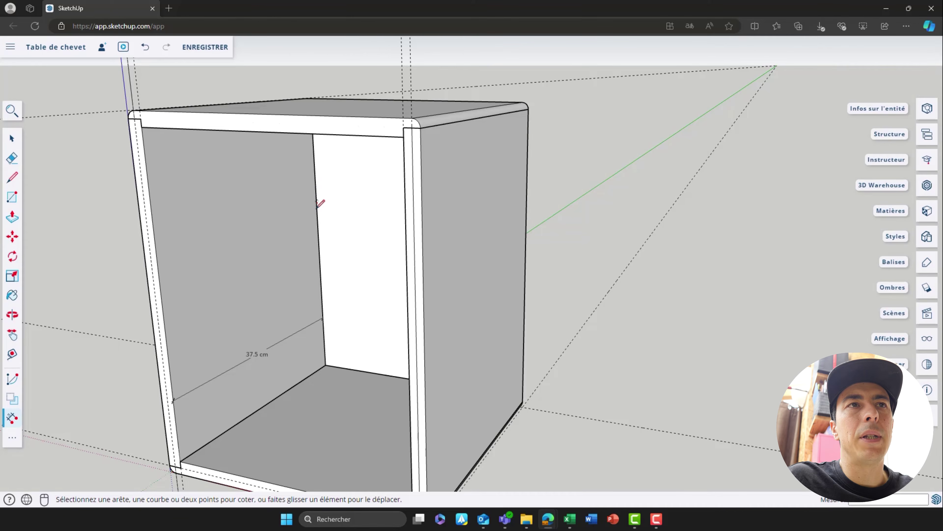
key(space)
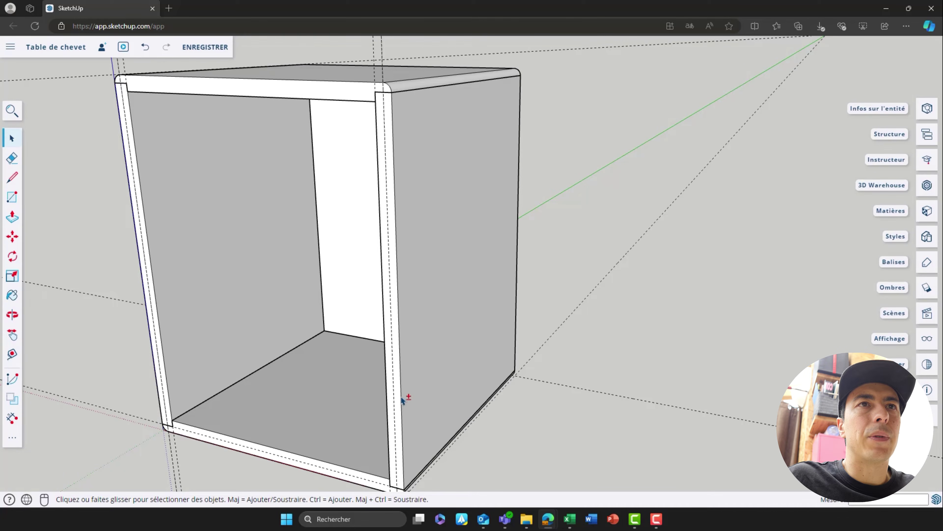
- Place a guide parallel to the front base guide, offset slightly toward the back of the cabinet
shift+middle_drag(404, 396, 297, 286)
click(12, 354)
middle_drag(390, 359, 383, 444)
click(380, 447)
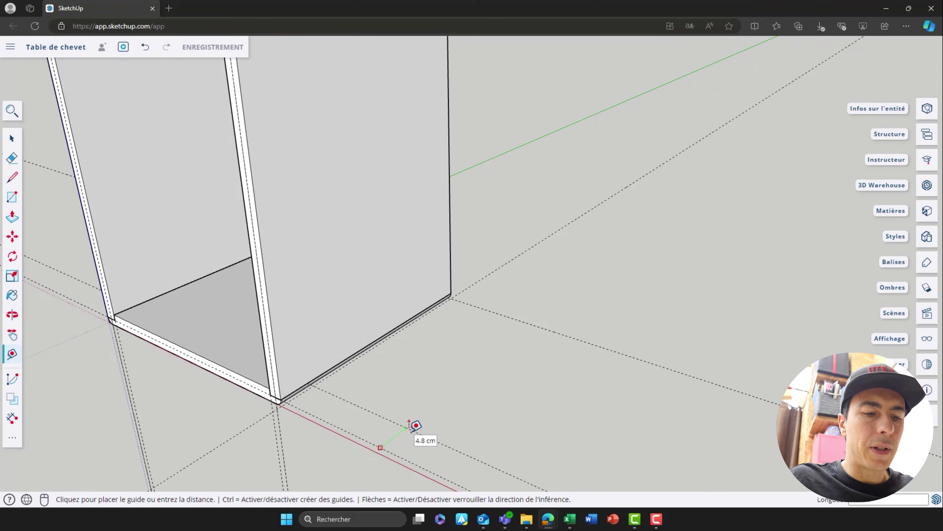
click(415, 425)
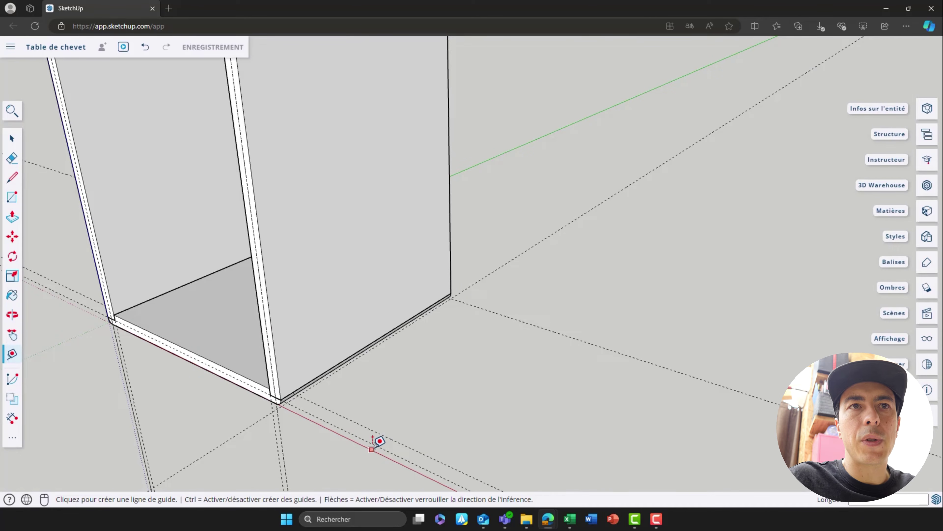
- Add two closely spaced guides parallel to the rear base guide, offset toward the front
click(389, 438)
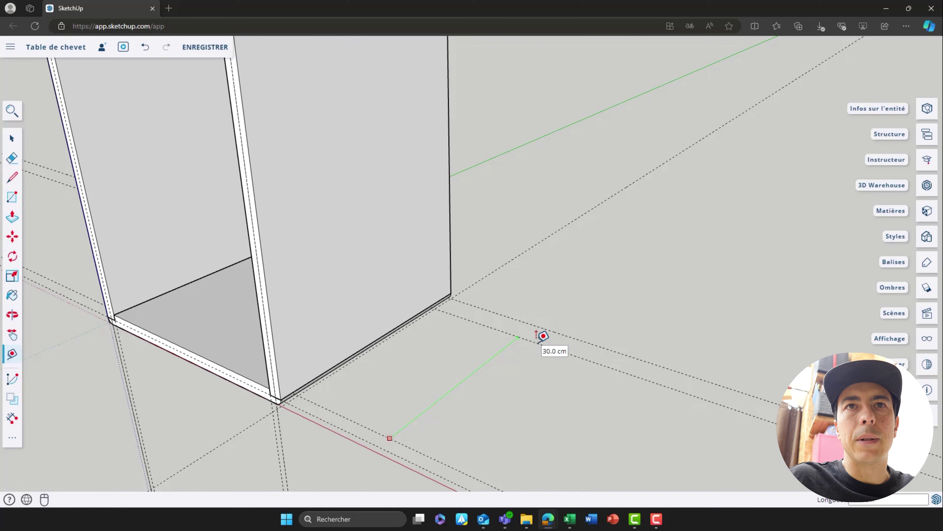
click(544, 333)
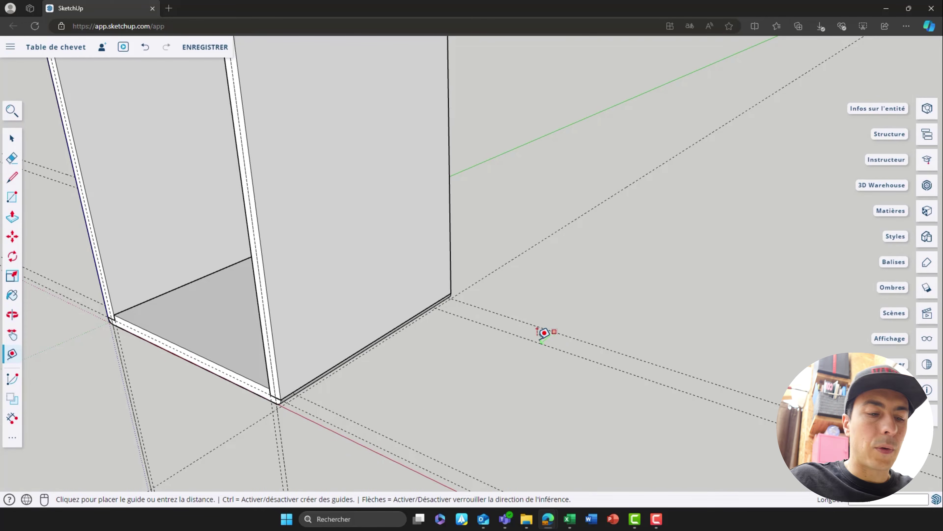
click(544, 333)
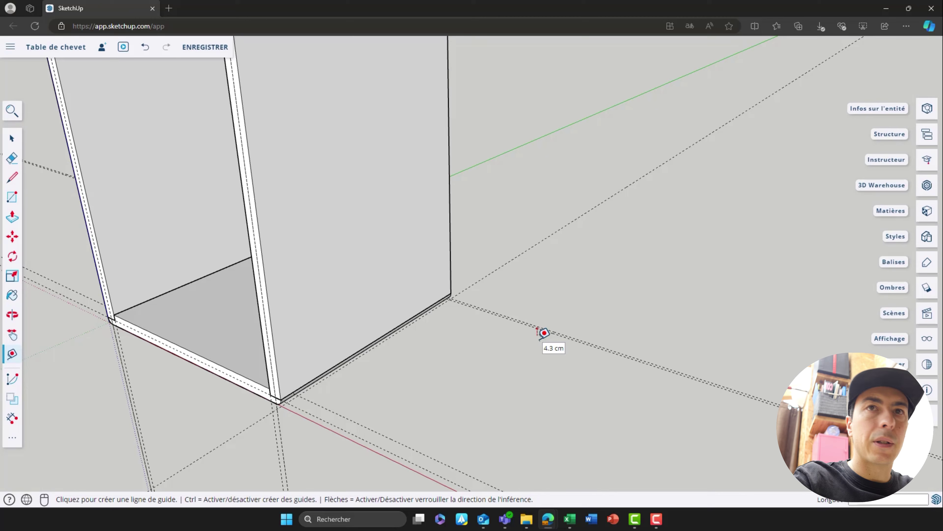
click(545, 326)
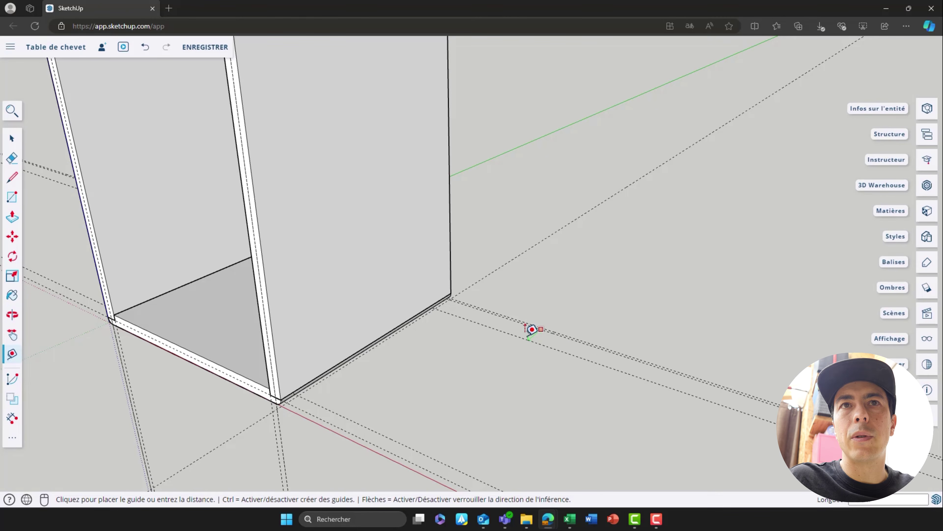
click(534, 328)
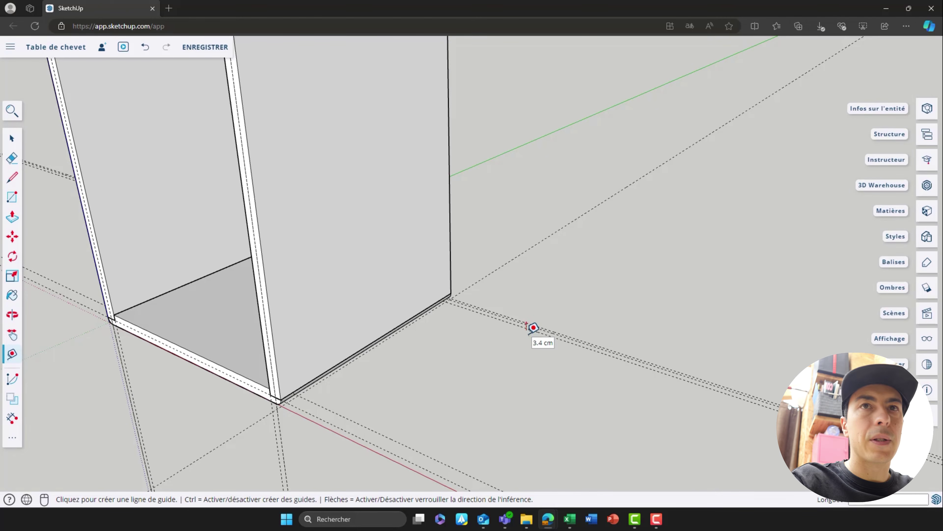
- Place a guide outward from the cabinet's side guide and another farther out to mark the drawer box's width
middle_drag(510, 316, 489, 366)
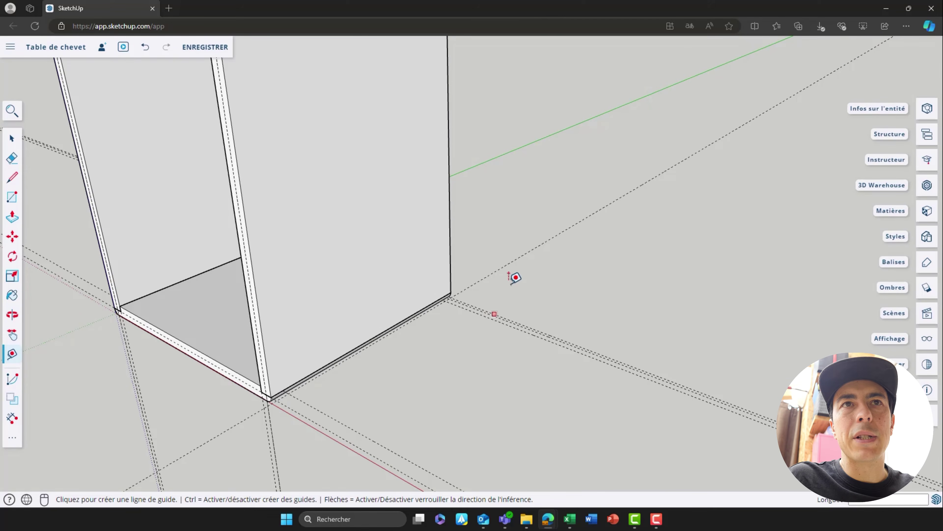
middle_drag(527, 346, 452, 361)
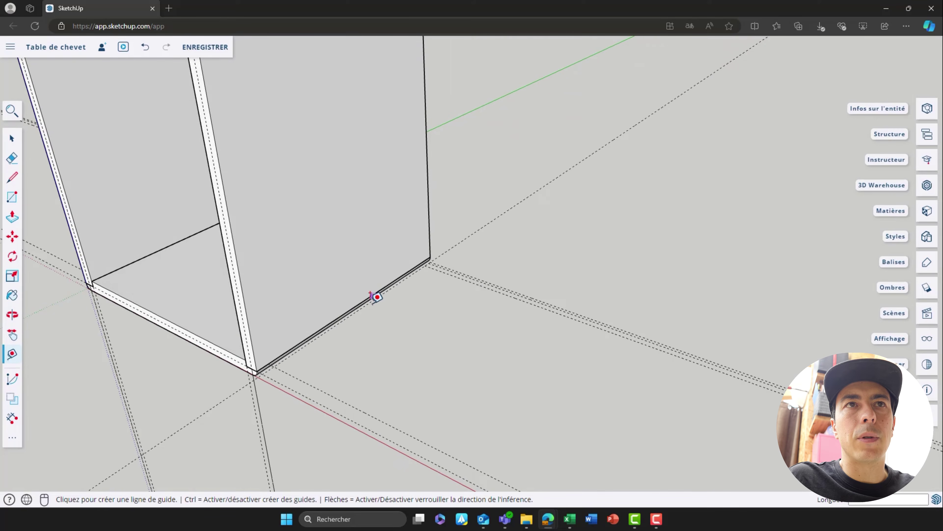
click(297, 351)
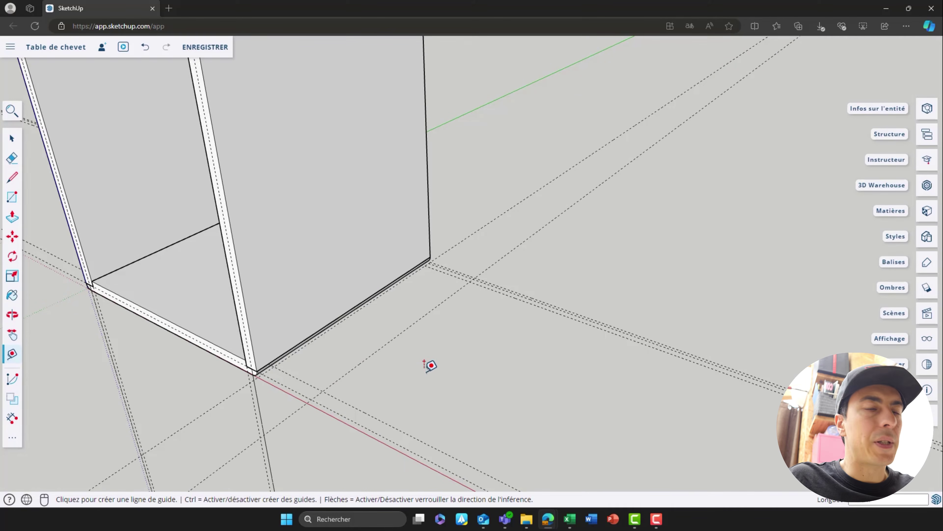
middle_drag(430, 365, 381, 300)
middle_drag(320, 297, 344, 296)
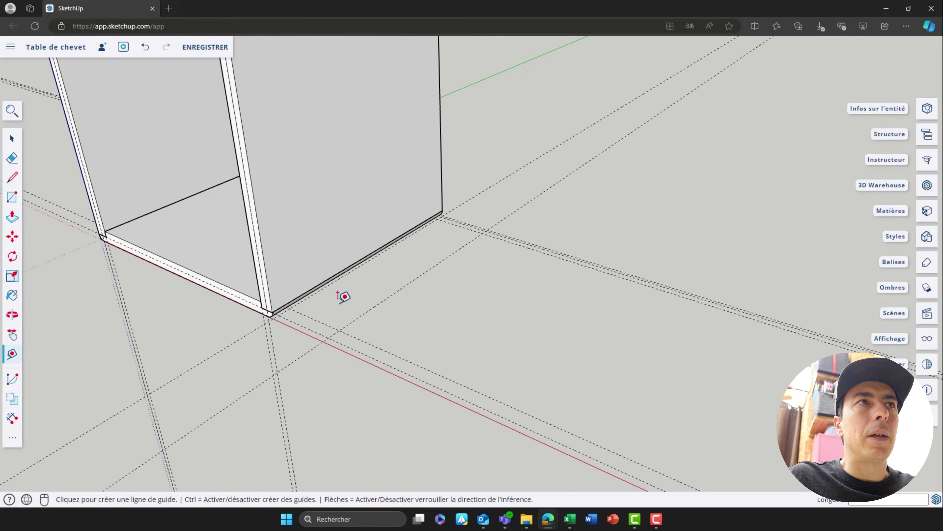
click(375, 306)
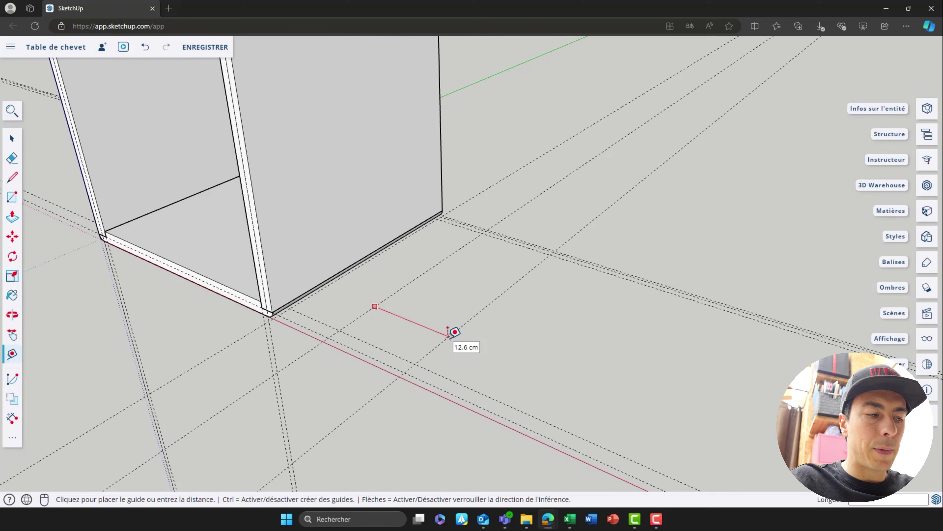
key(Return)
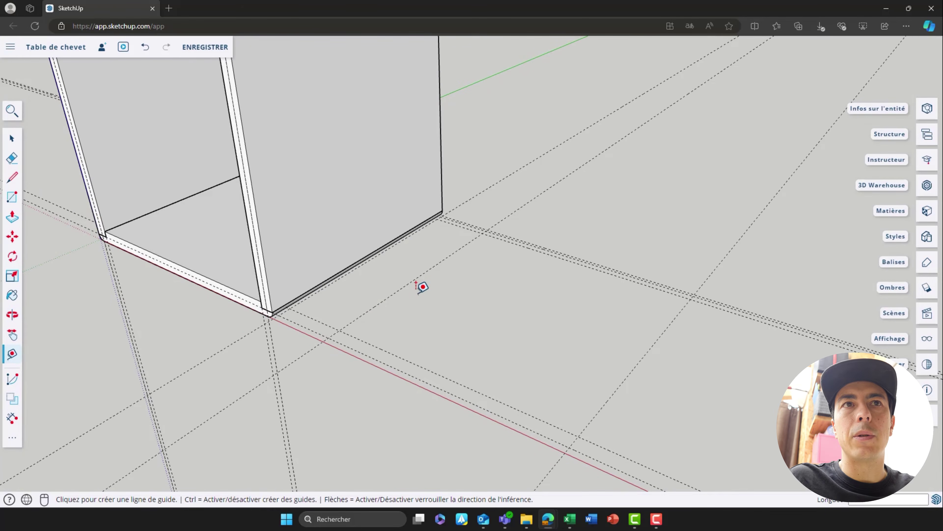
key(ctrl+z)
middle_drag(421, 300, 380, 237)
- Add a parallel guide just inside each of the two width guides to mark the side panels' thickness
click(314, 222)
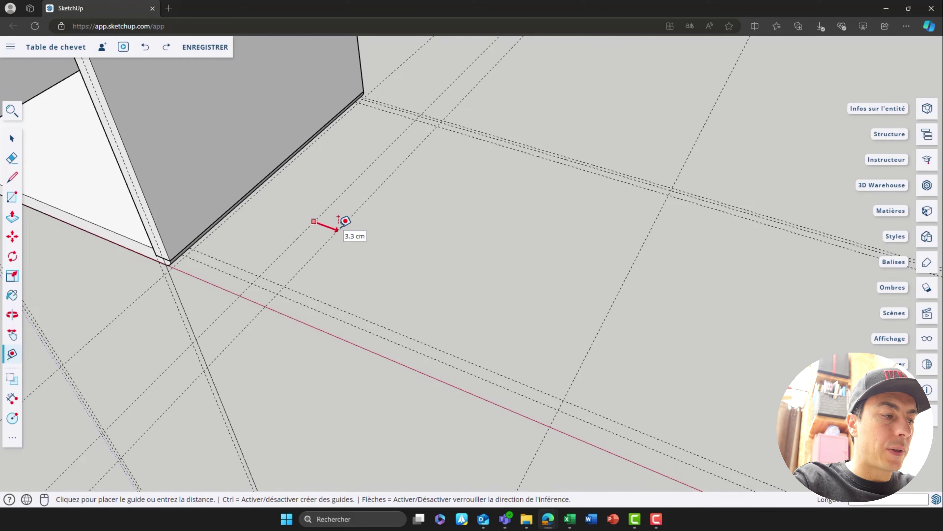
click(345, 221)
click(611, 306)
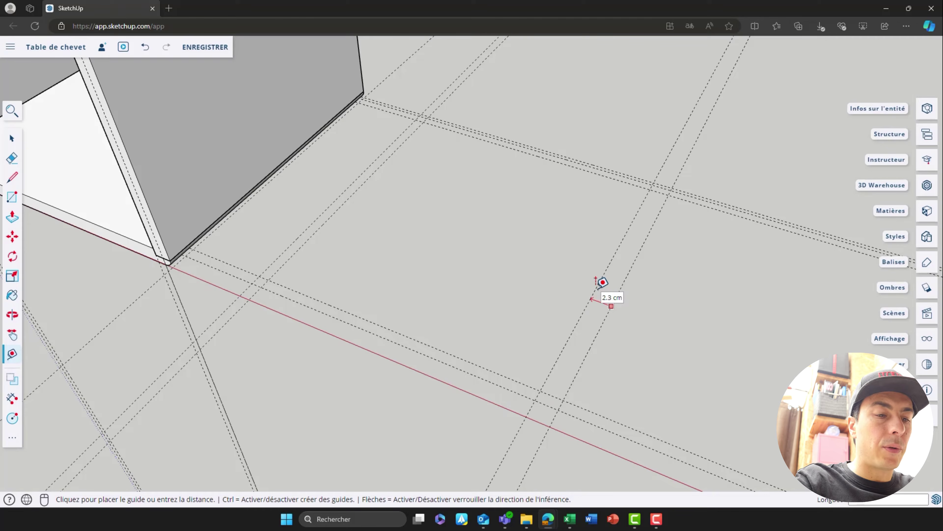
click(603, 283)
- Draw a narrow rectangle between the paired guides nearest the cabinet, spanning from the back guide to the front guide
key(space)
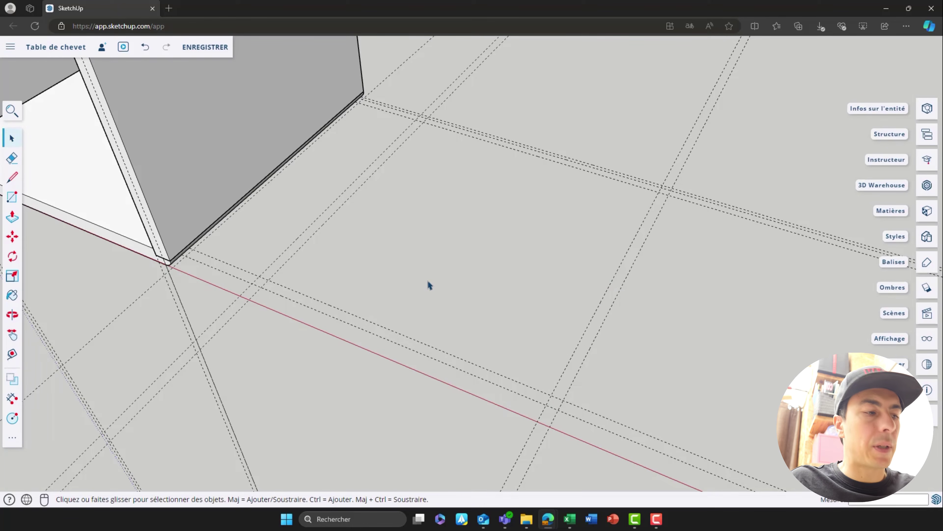
key(r)
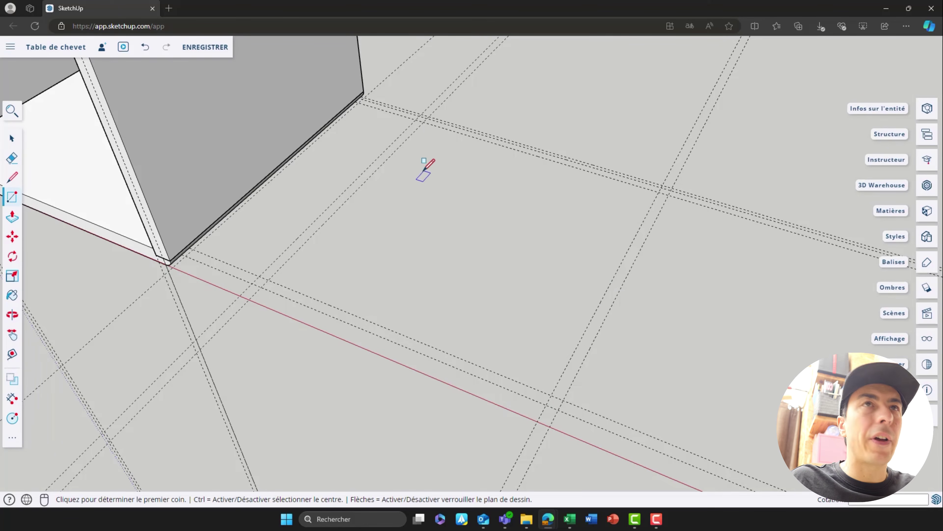
click(424, 120)
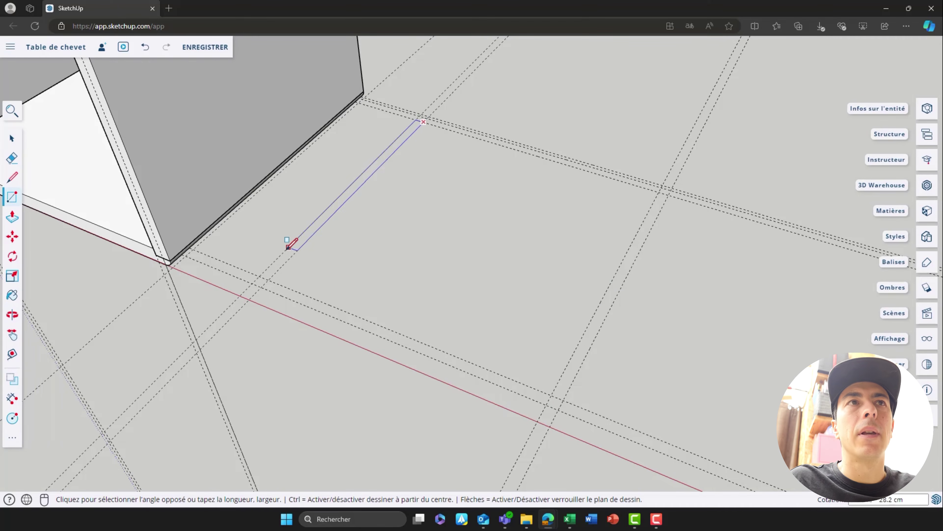
click(252, 284)
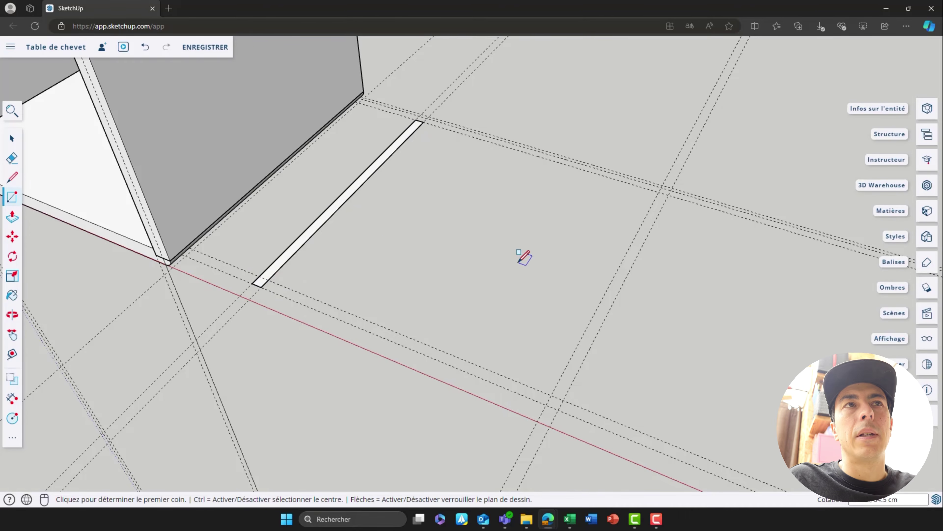
key(space)
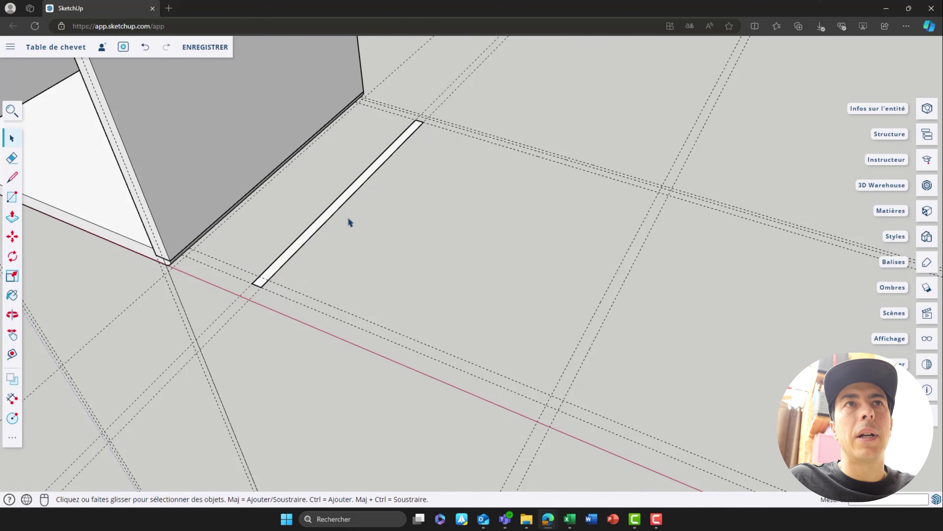
- Push/Pull the narrow rectangle upward into a vertical side panel
double_click(357, 188)
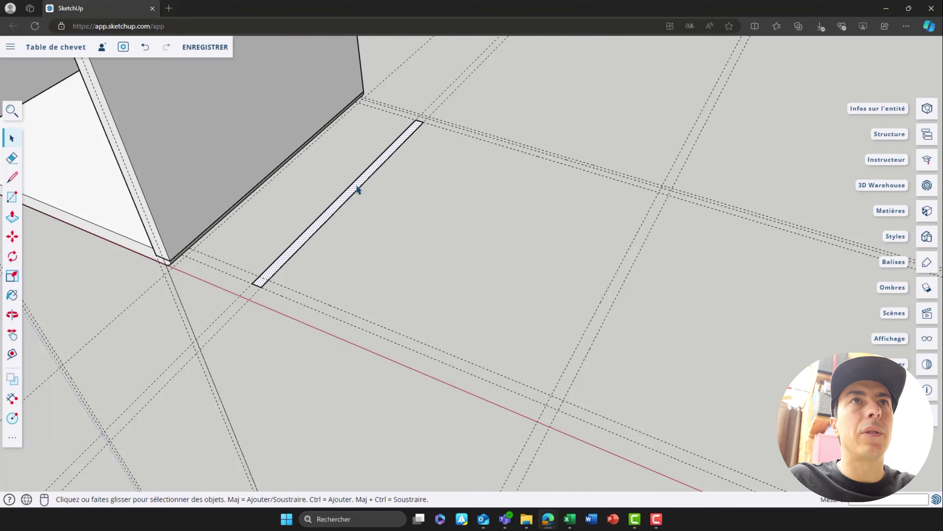
key(p)
click(354, 190)
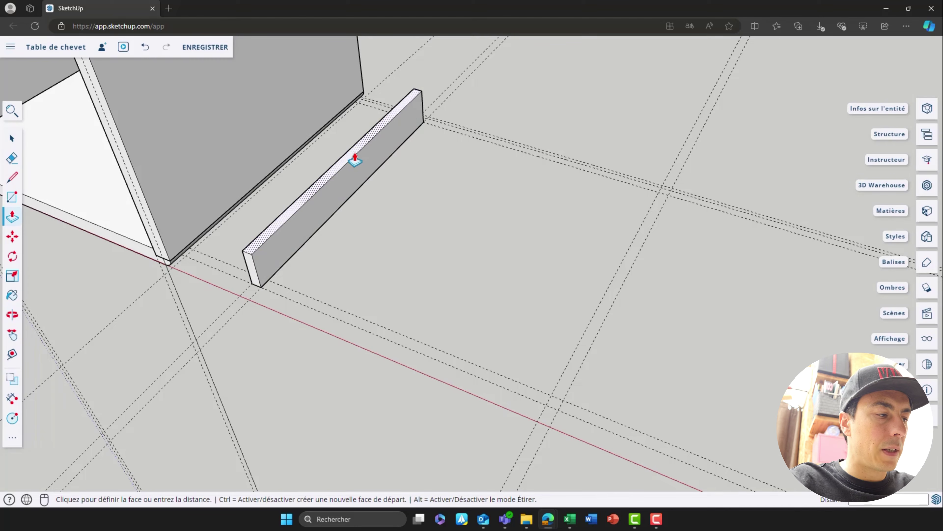
key(Return)
key(space)
- Select the entire side panel and make it a group
middle_drag(426, 219, 359, 223)
triple_click(281, 211)
right_click(281, 211)
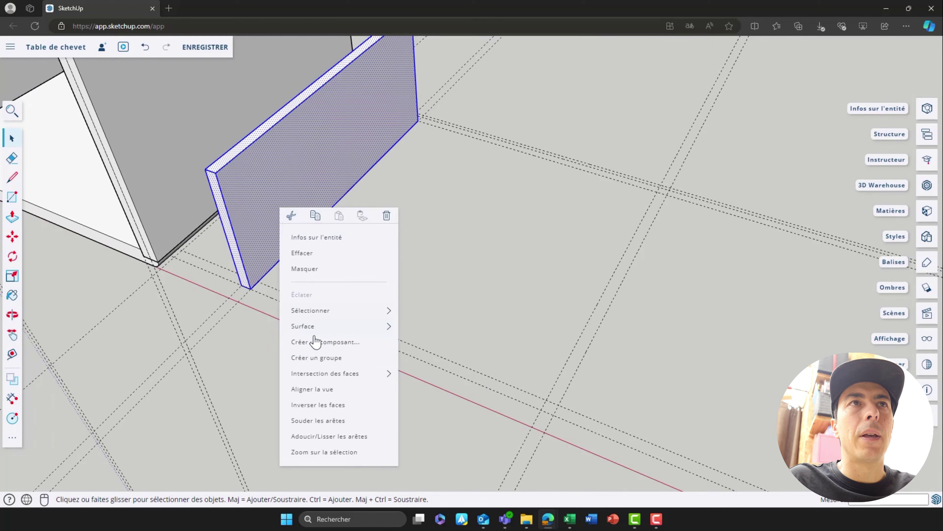
click(315, 357)
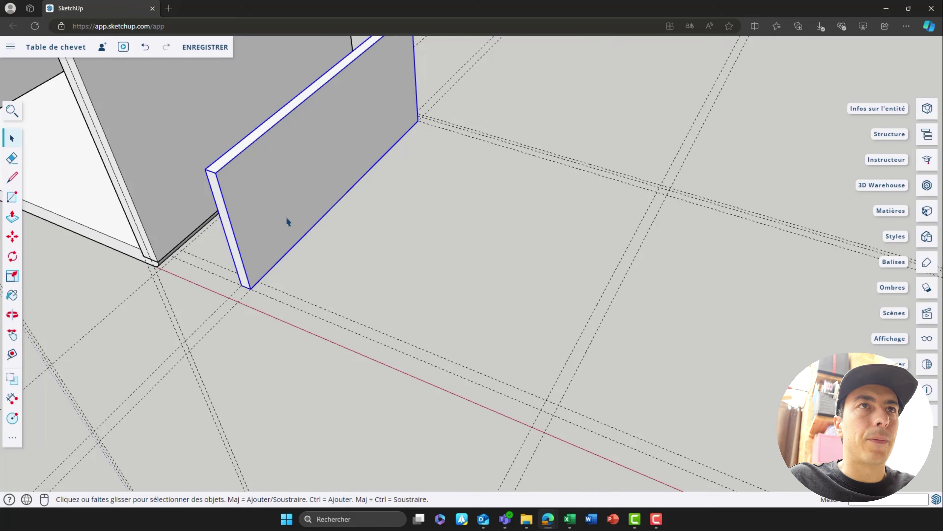
- Copy the side panel group from its lower front corner to the guide intersection on the far side
key(m)
key(ctrl)
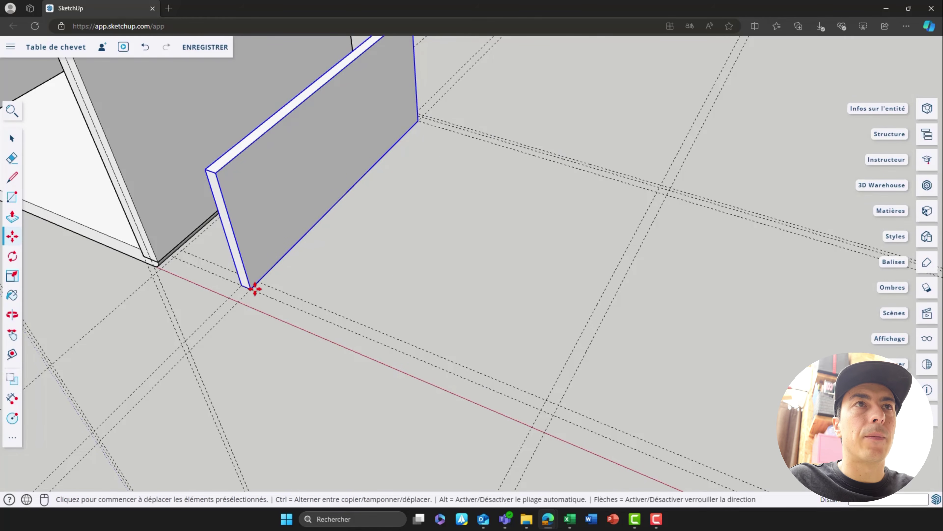
click(258, 285)
click(557, 412)
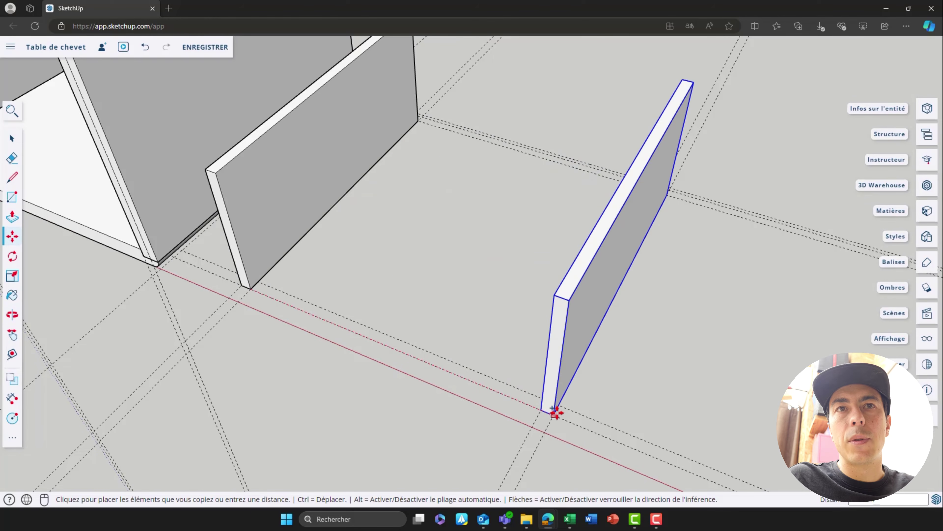
key(space)
click(440, 300)
- Draw a rectangle for the front panel between the two side panels, following the front guides
middle_drag(440, 301, 448, 321)
key(r)
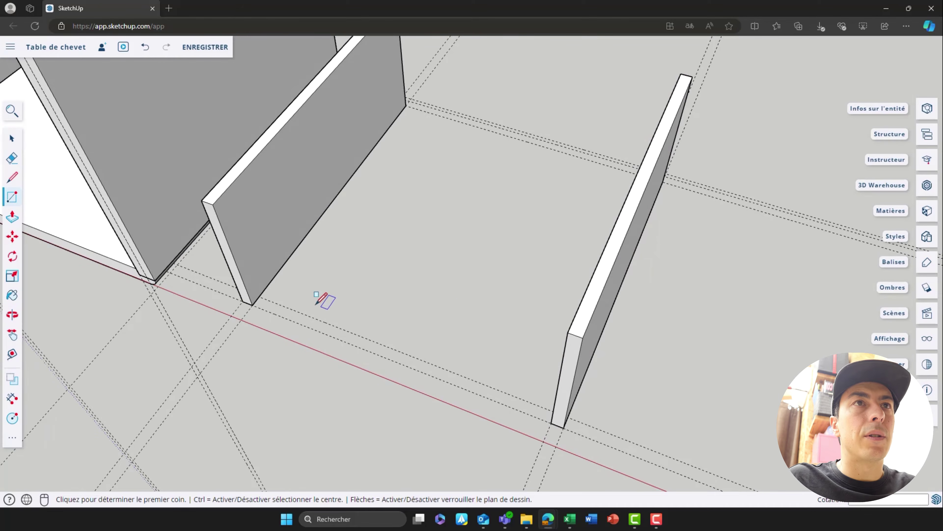
click(264, 298)
click(554, 420)
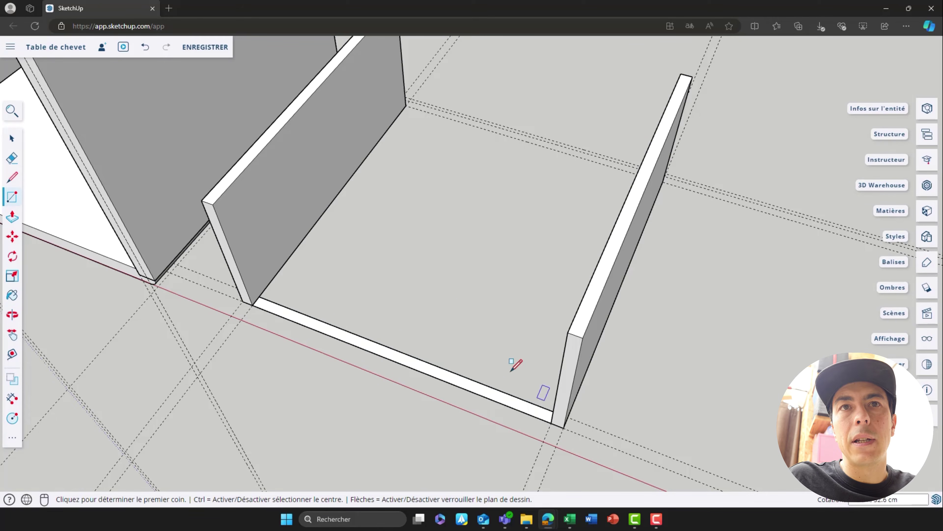
- Push/Pull the front rectangle up to the top corner of the side panel
key(space)
key(p)
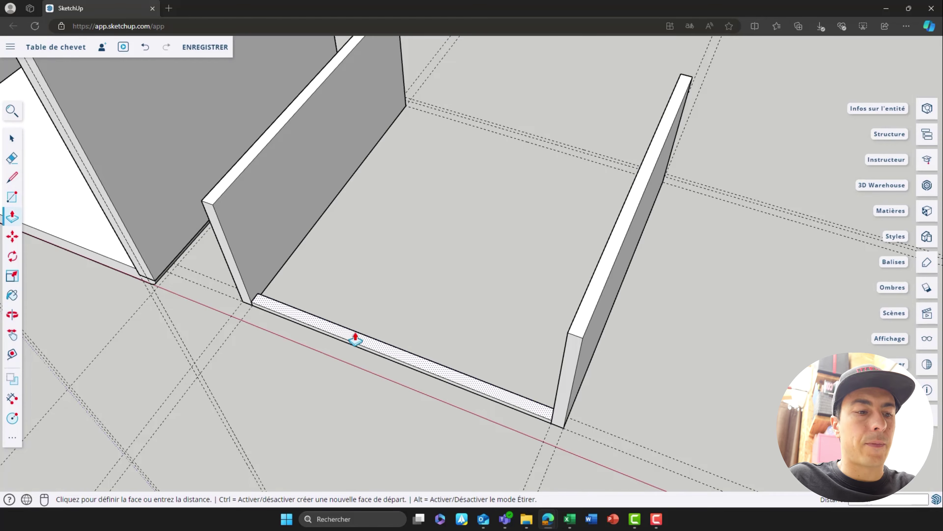
click(354, 342)
click(207, 200)
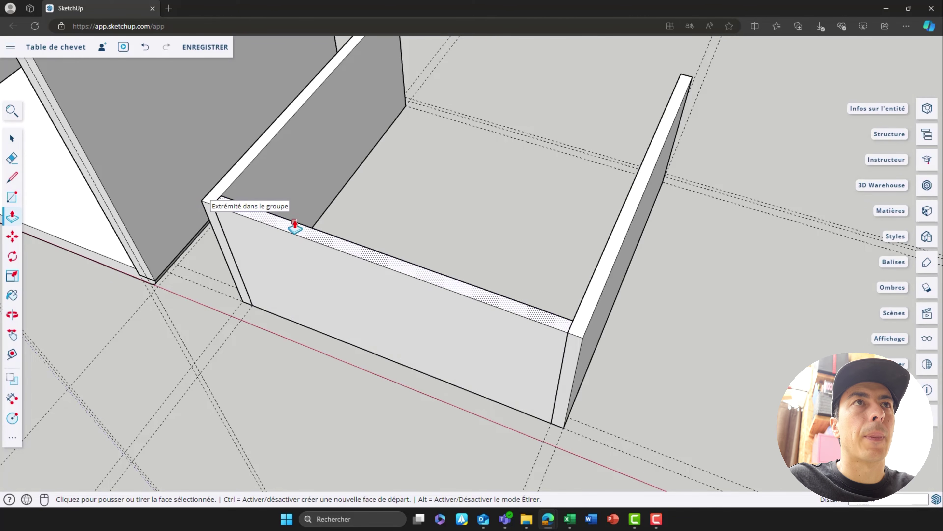
- Select the entire front panel and make it a group
key(space)
key(o)
drag(376, 244, 337, 281)
key(space)
triple_click(337, 280)
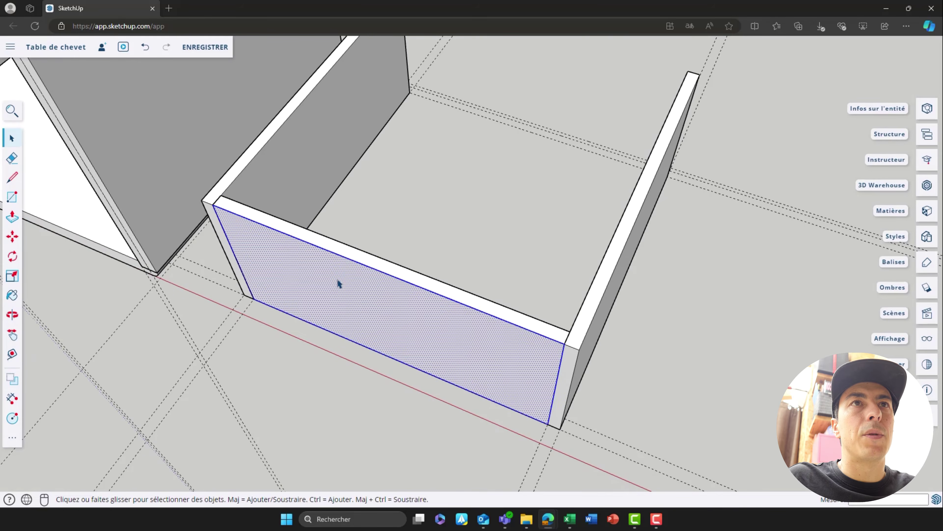
right_click(337, 280)
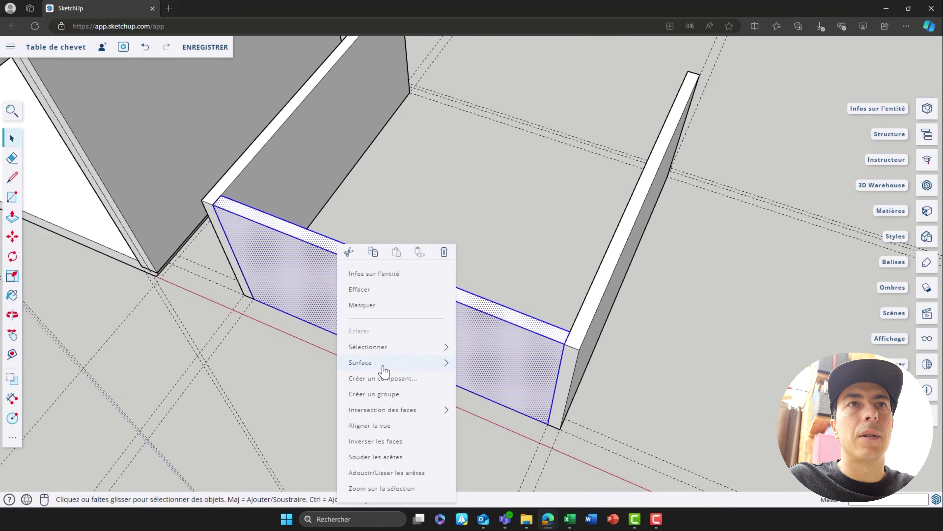
click(390, 394)
- Copy the front panel group from its inner lower corner to the rear ends of the side panels, forming the back panel
key(o)
drag(438, 245, 457, 263)
scroll(448, 265, up, 3)
scroll(449, 261, down, 4)
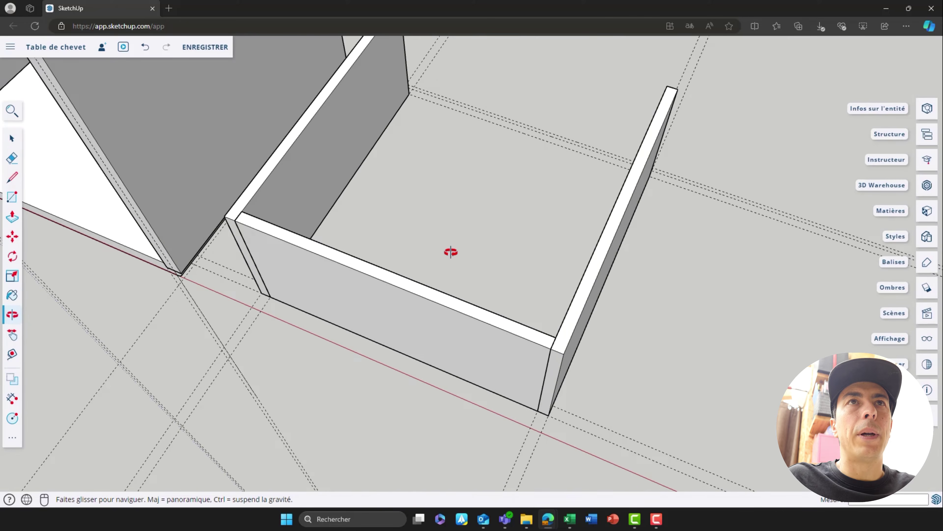
middle_drag(450, 251, 275, 169)
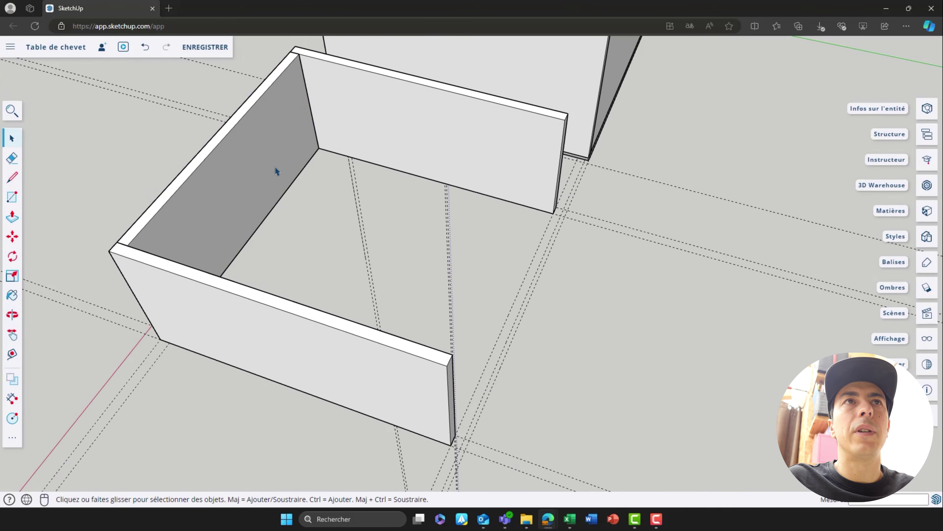
key(m)
click(319, 149)
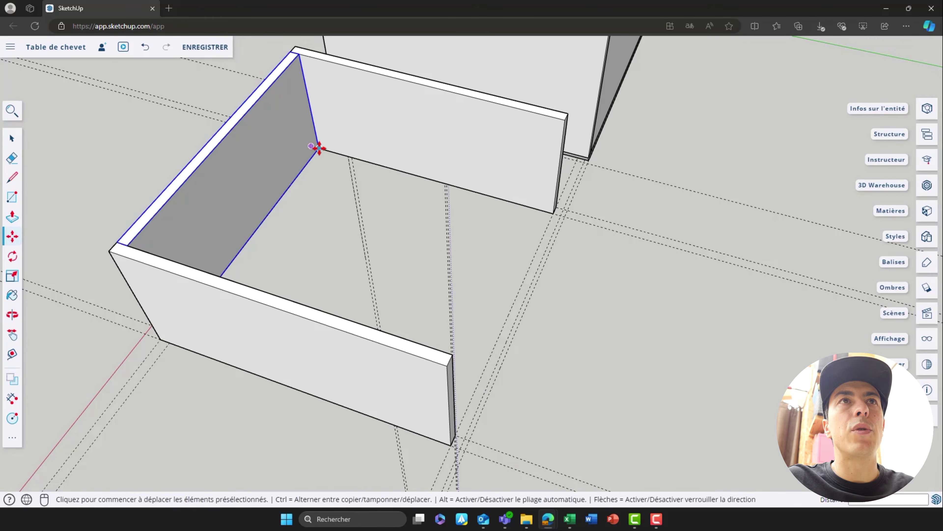
key(ctrl)
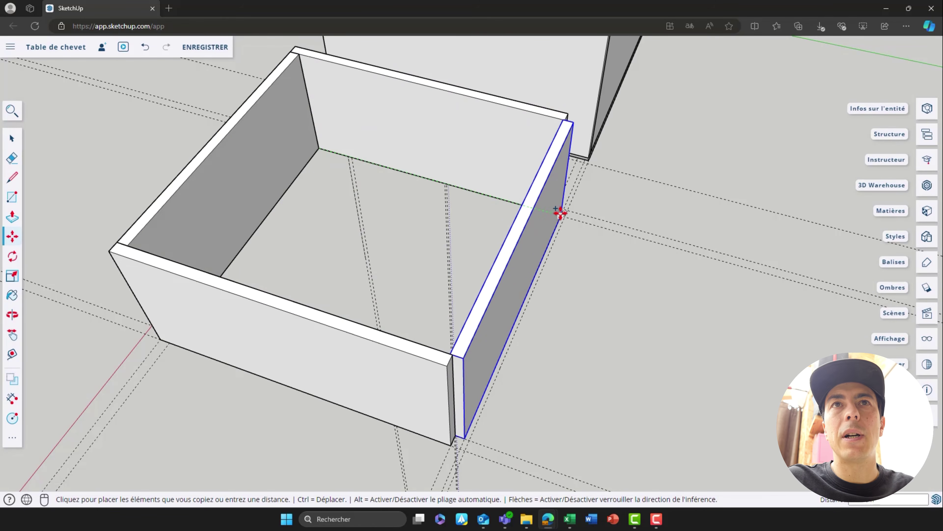
click(552, 214)
key(space)
- Examine the four-sided drawer box from the front, the side and above
key(o)
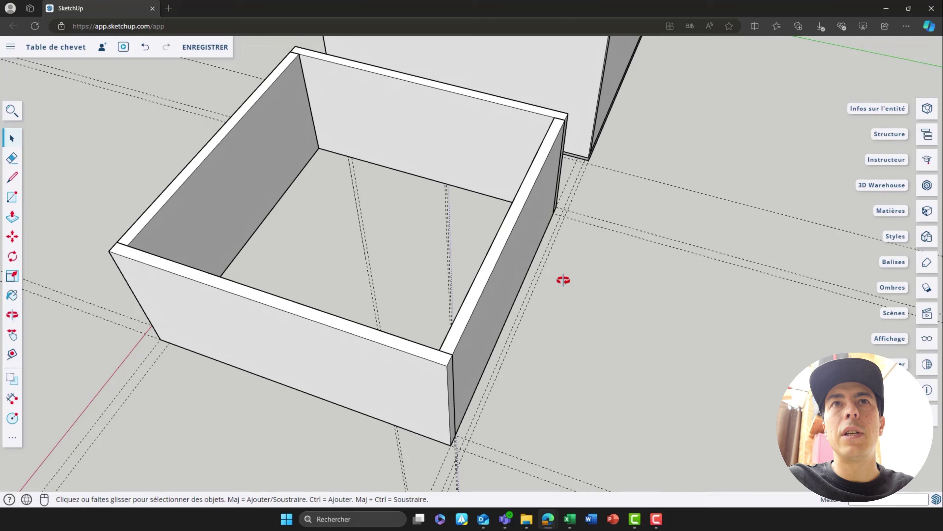
drag(563, 280, 654, 253)
key(space)
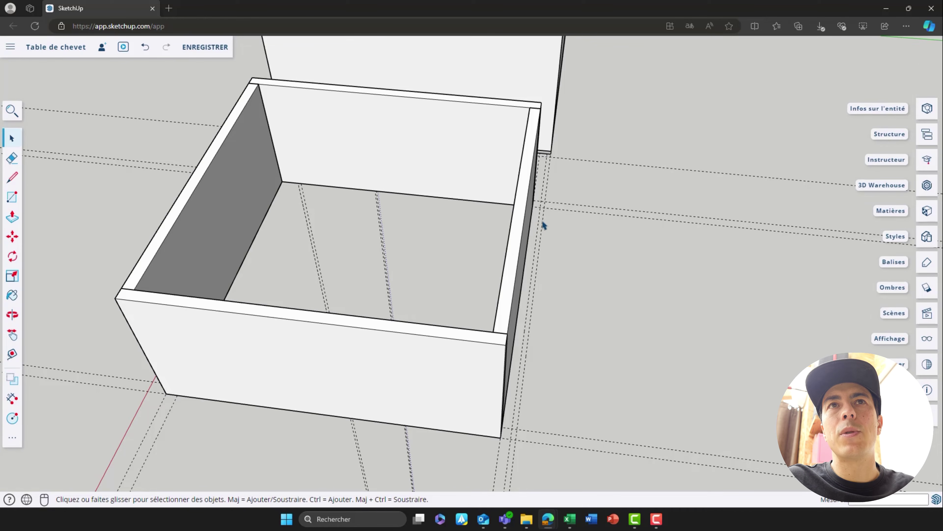
scroll(520, 242, down, 5)
key(o)
drag(460, 244, 514, 261)
middle_drag(514, 261, 583, 223)
middle_drag(478, 274, 561, 260)
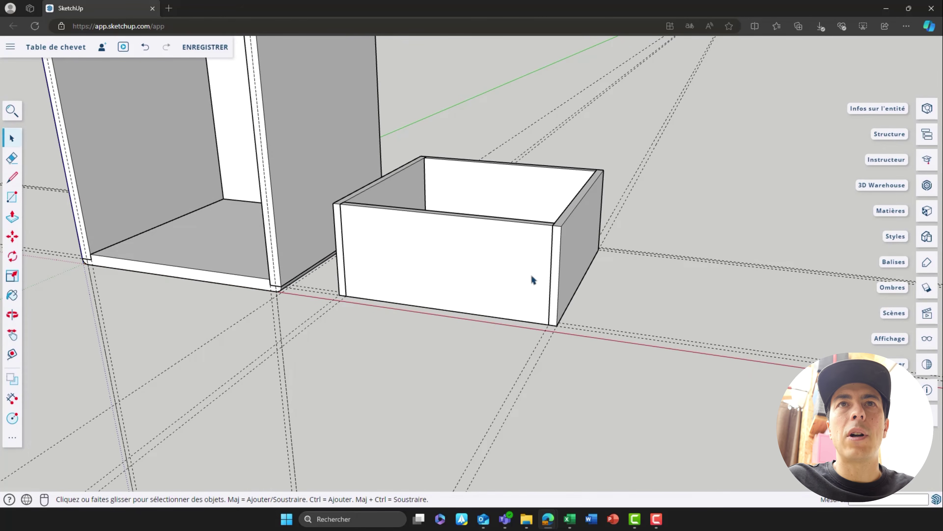
scroll(530, 251, up, 2)
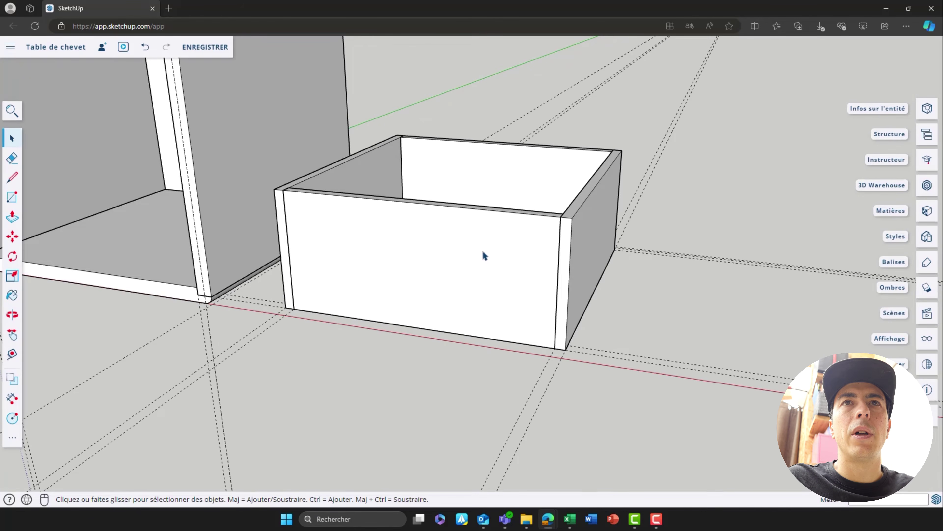
middle_drag(486, 249, 574, 320)
- Draw the drawer bottom as a rectangle between the opposite inner lower corners of the box
key(r)
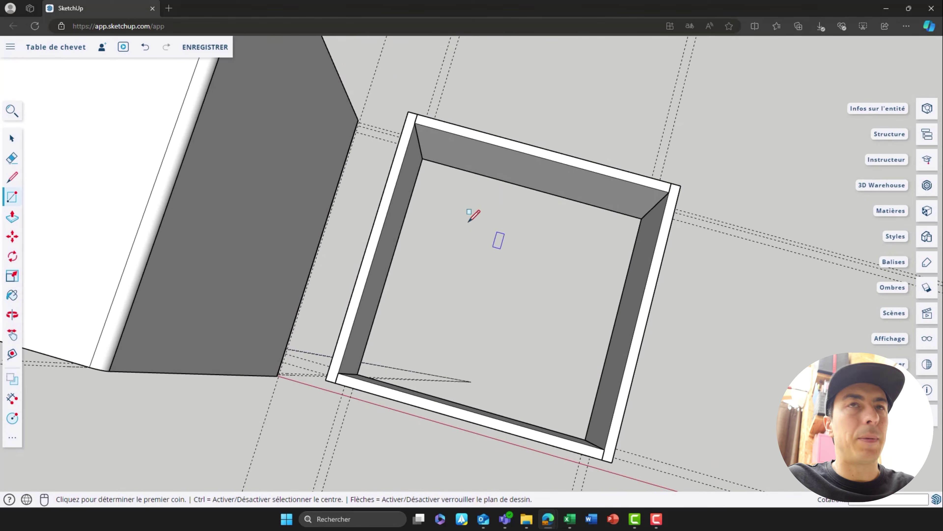
click(422, 158)
middle_drag(542, 239, 575, 351)
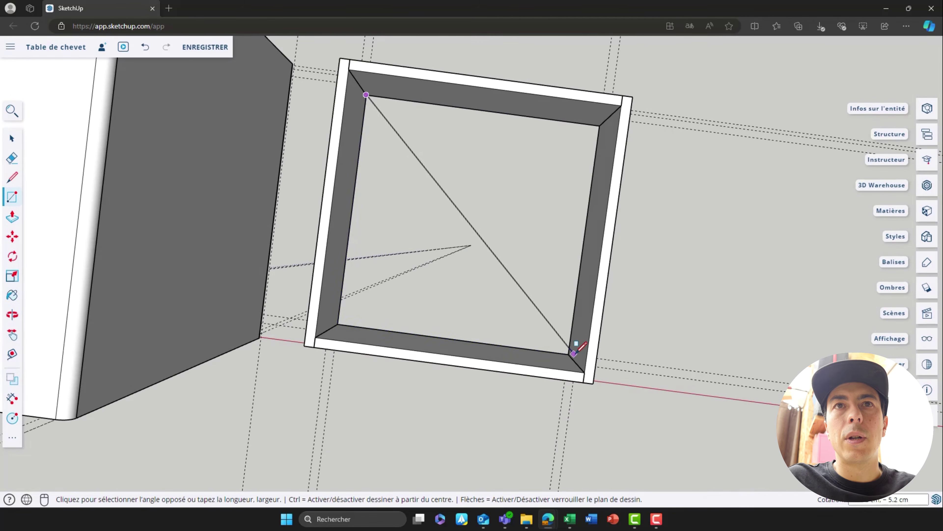
click(574, 352)
- Push/Pull the drawer bottom rectangle upward to give it panel thickness
middle_drag(499, 290, 454, 221)
click(454, 221)
key(p)
click(456, 225)
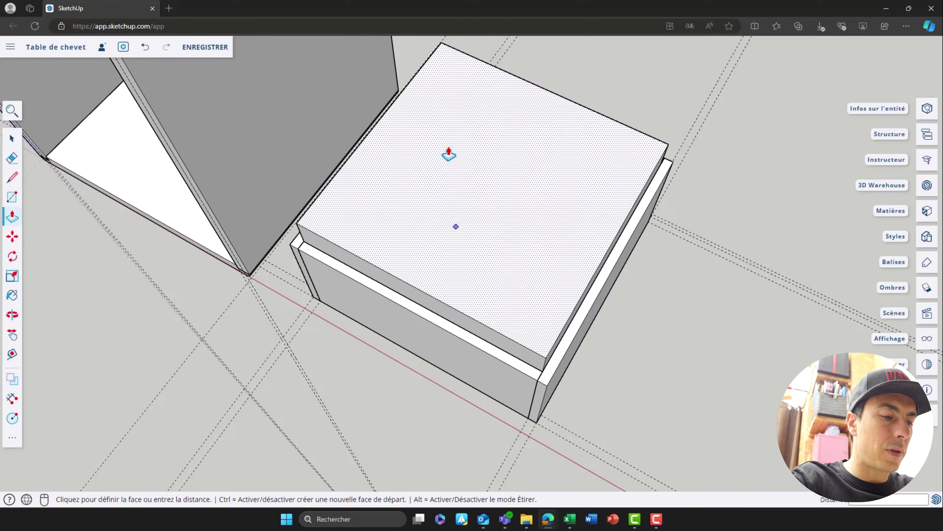
key(space)
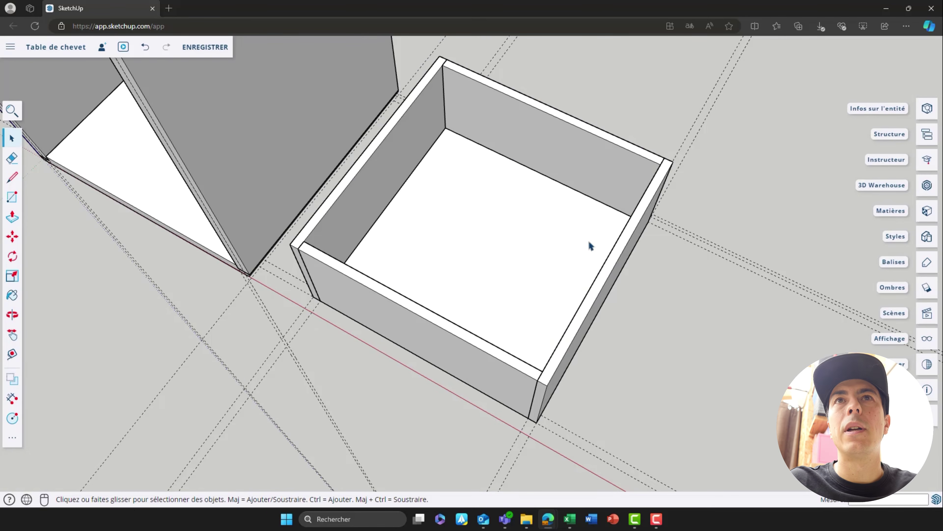
- Select the entire drawer bottom panel and make it a group
middle_drag(591, 246, 616, 292)
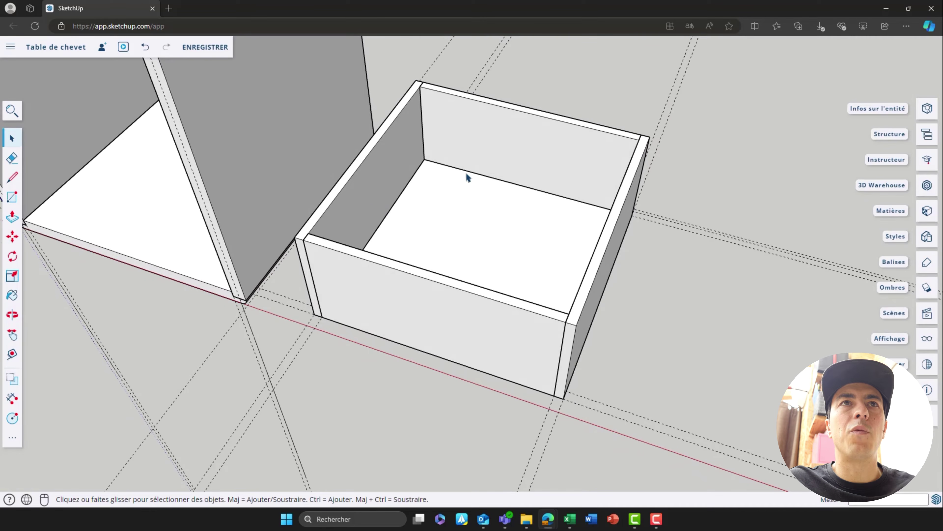
middle_drag(500, 204, 482, 255)
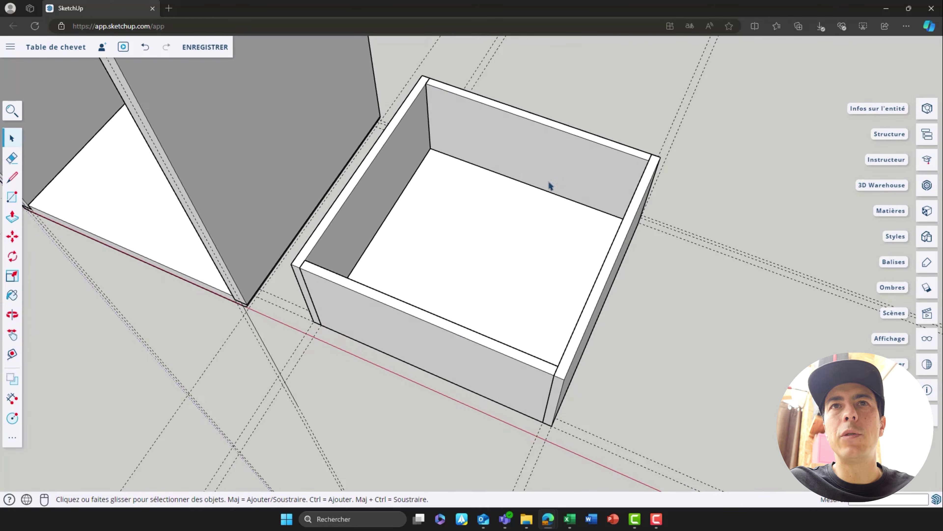
middle_drag(502, 217, 655, 306)
middle_drag(644, 262, 602, 256)
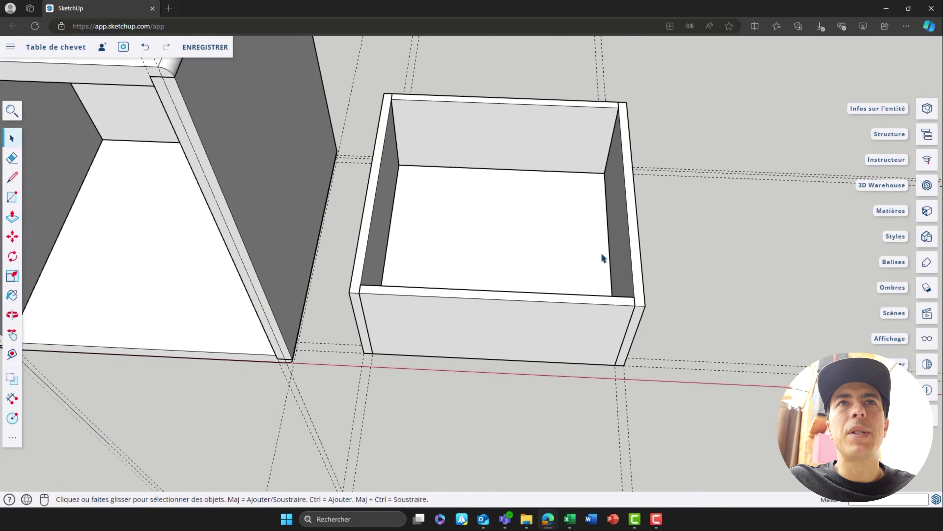
scroll(602, 255, down, 3)
middle_drag(529, 197, 534, 264)
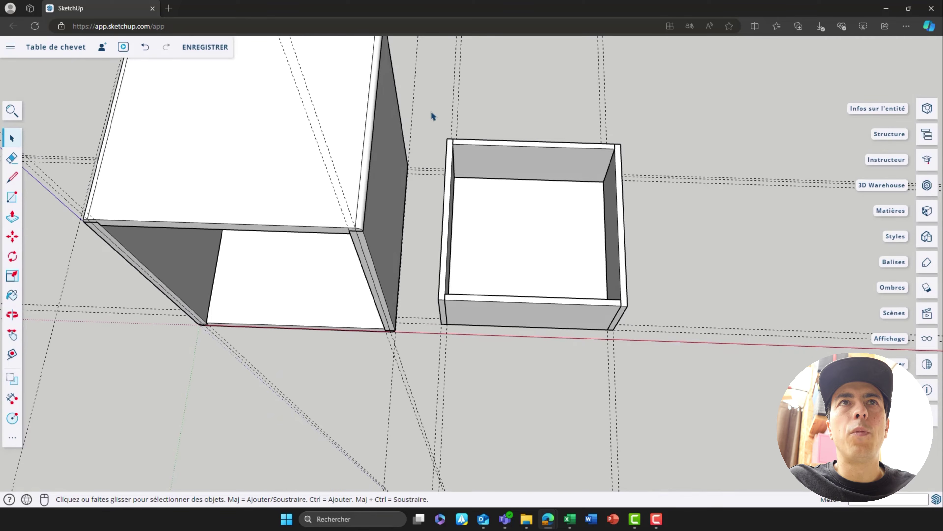
mouse_move(431, 112)
mouse_down()
mouse_move(629, 358)
mouse_move(680, 374)
mouse_up()
click(634, 279)
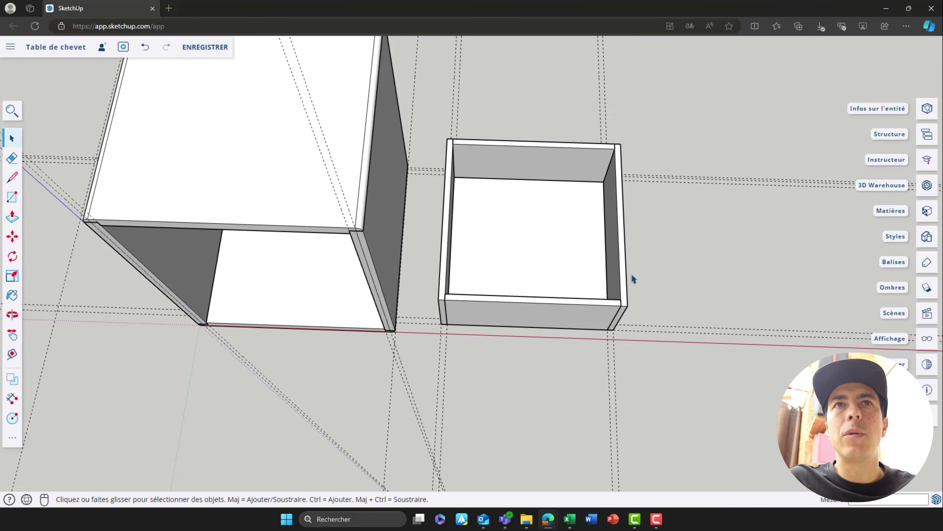
click(544, 248)
click(739, 242)
click(532, 232)
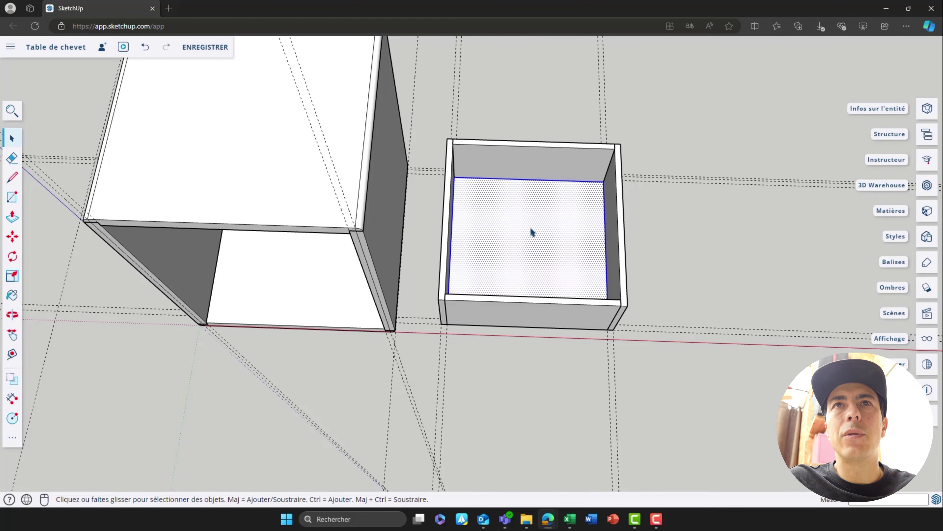
right_click(531, 228)
click(581, 382)
click(698, 260)
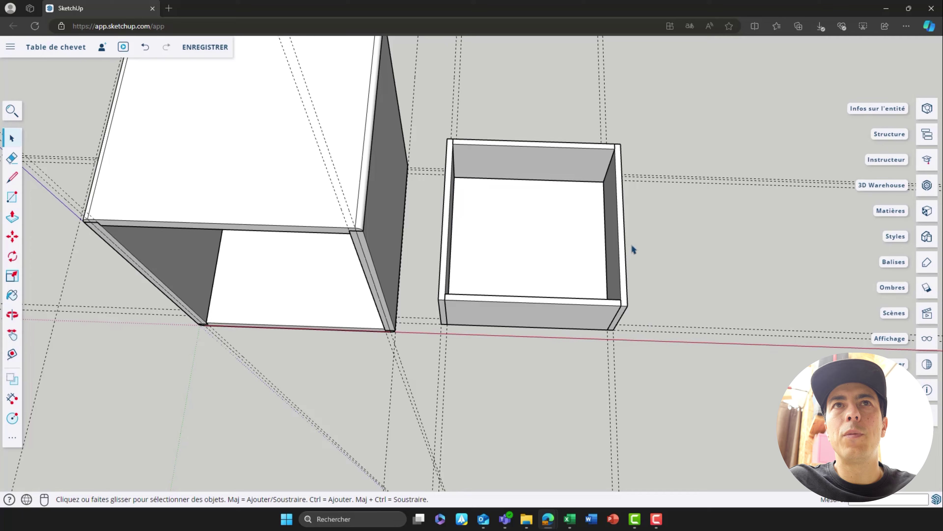
- Select all the drawer panels together and combine them into one group
drag(429, 98, 700, 377)
right_click(527, 266)
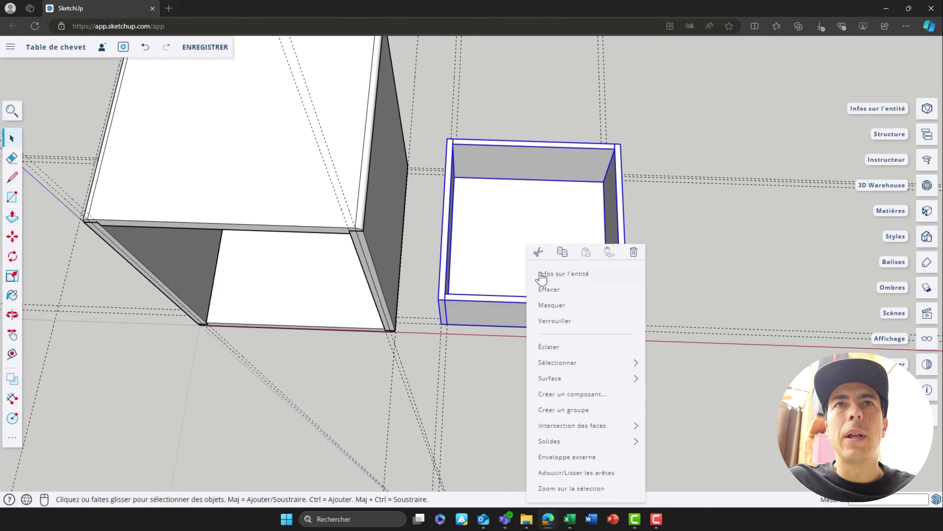
click(579, 410)
click(656, 260)
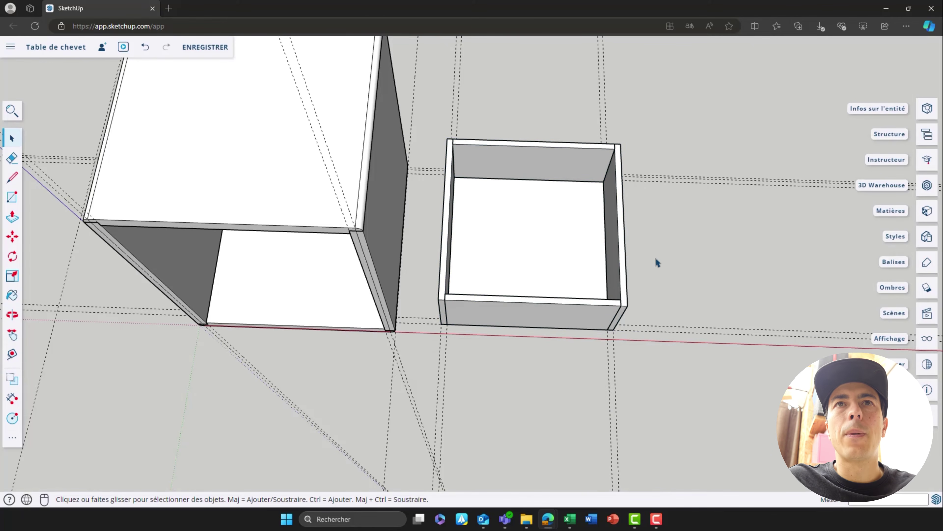
- Move the drawer group into the cabinet, from its lower front edge midpoint to the midpoint of the cabinet bottom's front edge
middle_drag(596, 367, 482, 257)
click(483, 257)
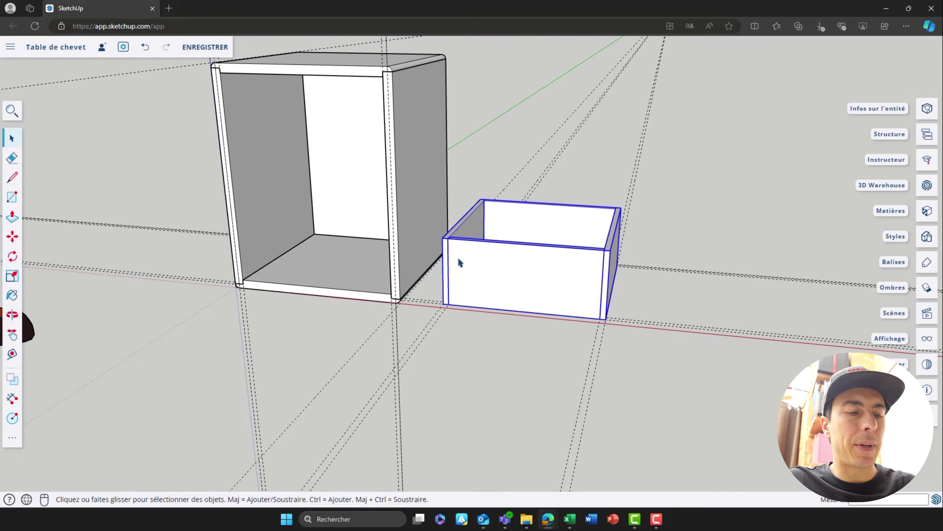
key(m)
click(443, 302)
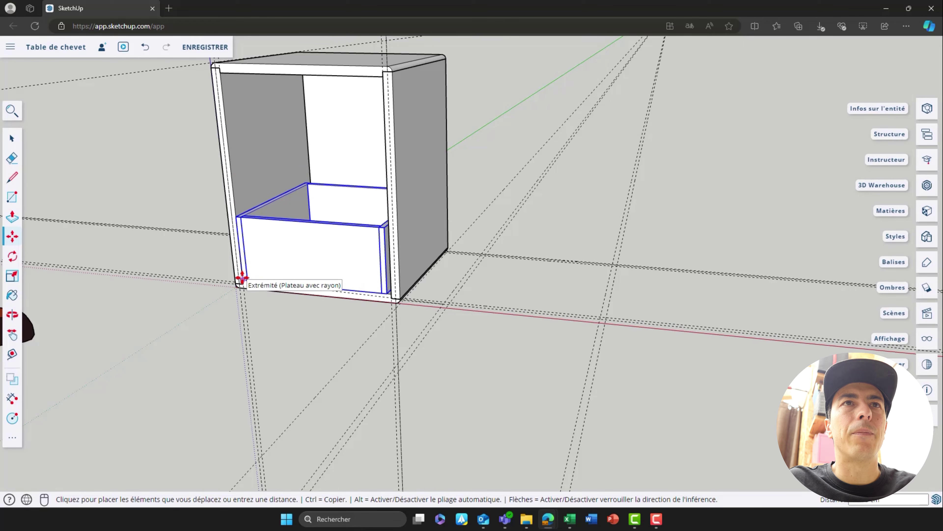
key(Escape)
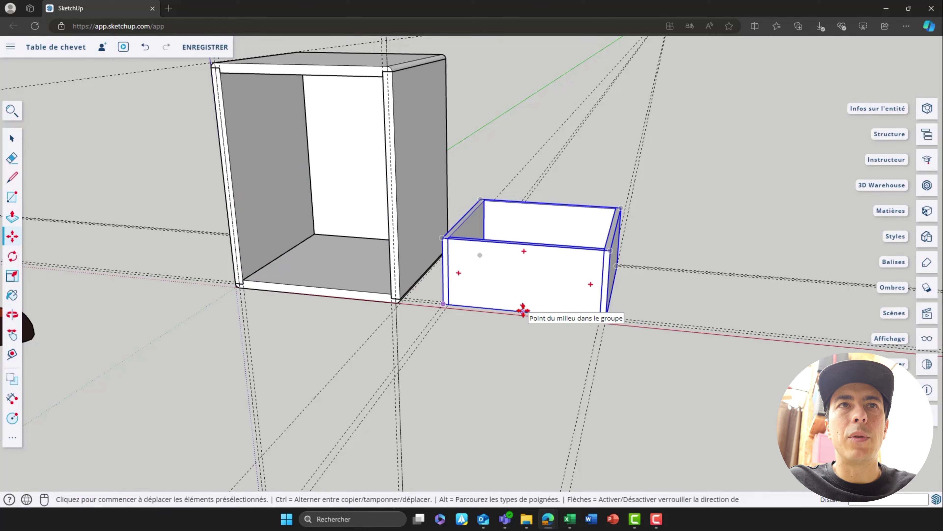
click(517, 302)
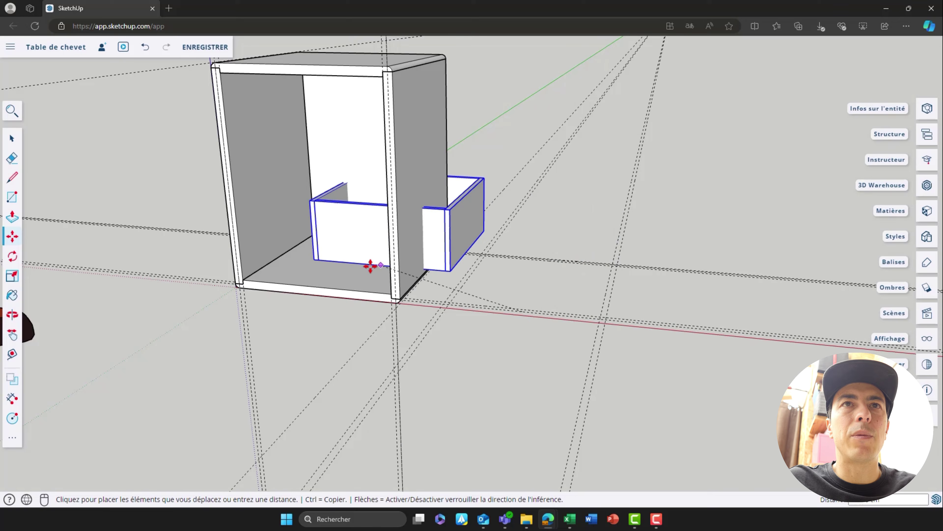
click(312, 288)
key(space)
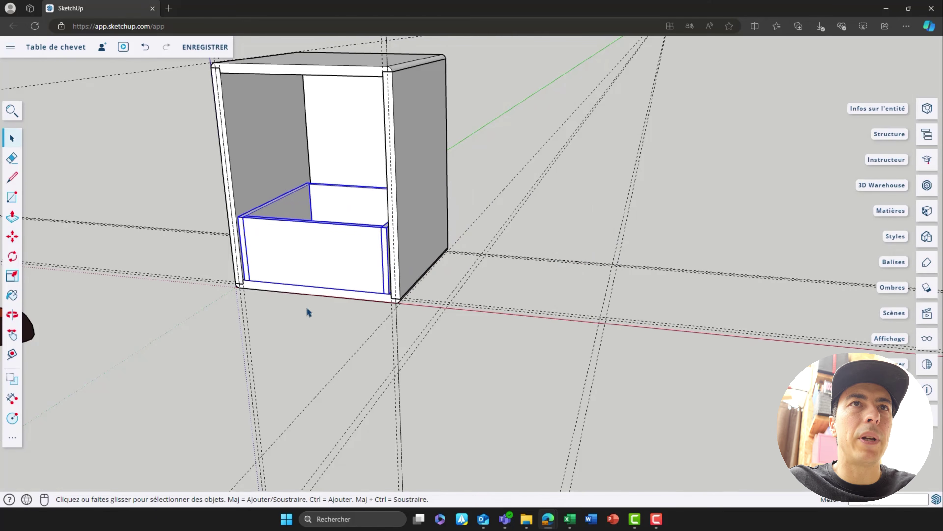
click(310, 323)
- Raise the drawer group along the blue axis to leave a gap above the cabinet bottom
middle_drag(263, 288, 381, 252)
scroll(318, 267, up, 2)
scroll(312, 279, up, 2)
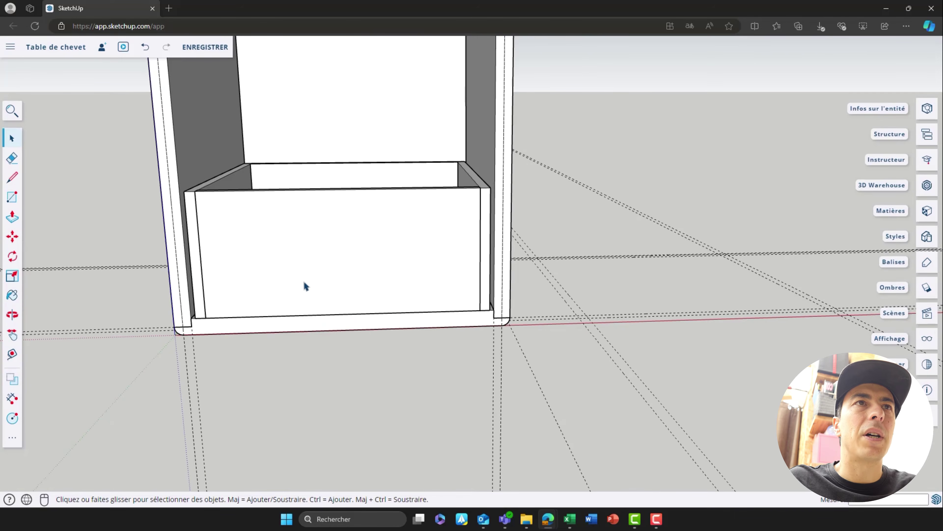
middle_drag(305, 284, 254, 279)
scroll(254, 277, up, 4)
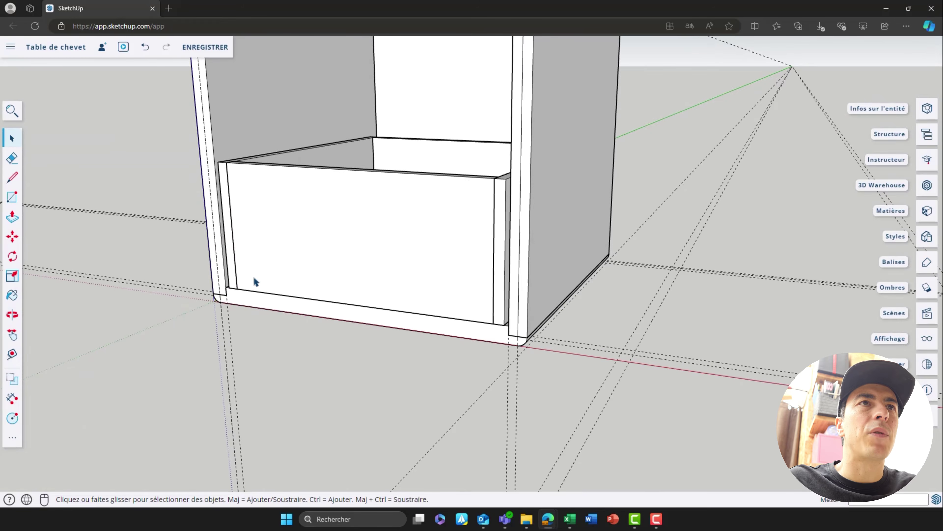
click(256, 270)
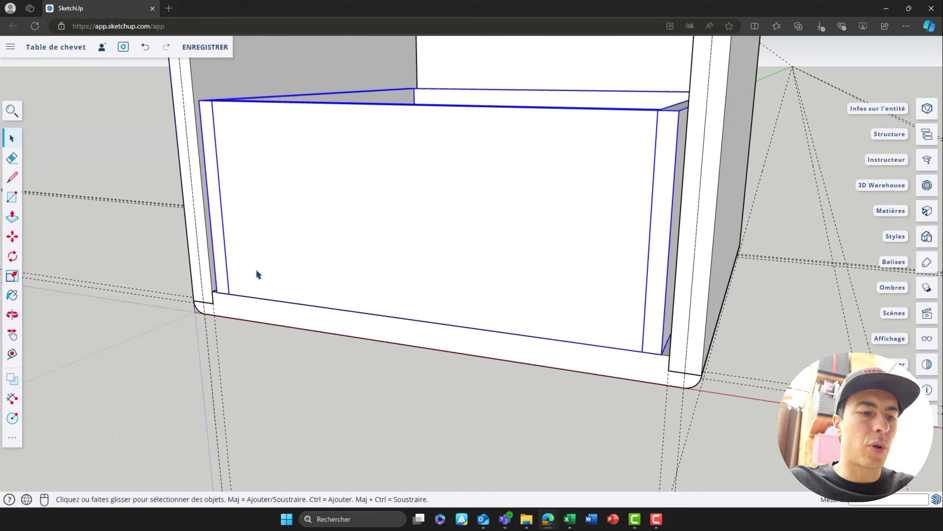
key(m)
click(215, 294)
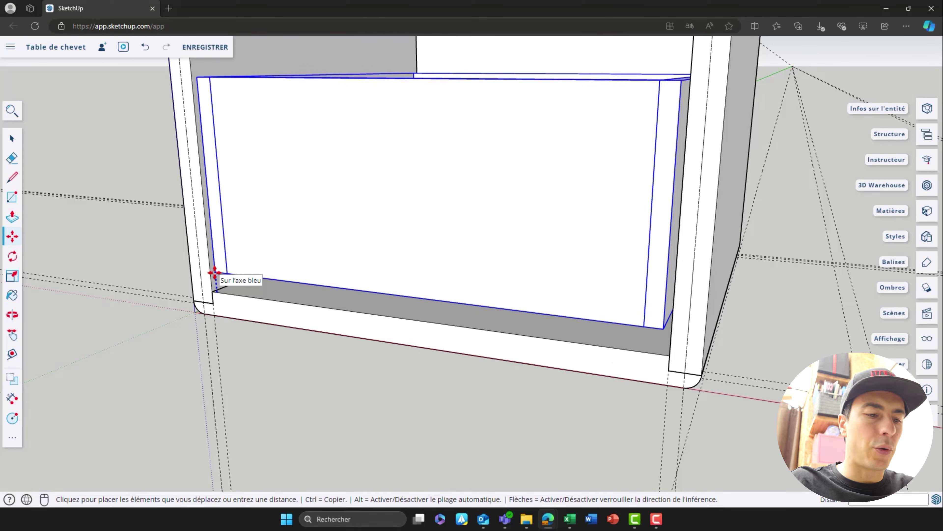
key(Return)
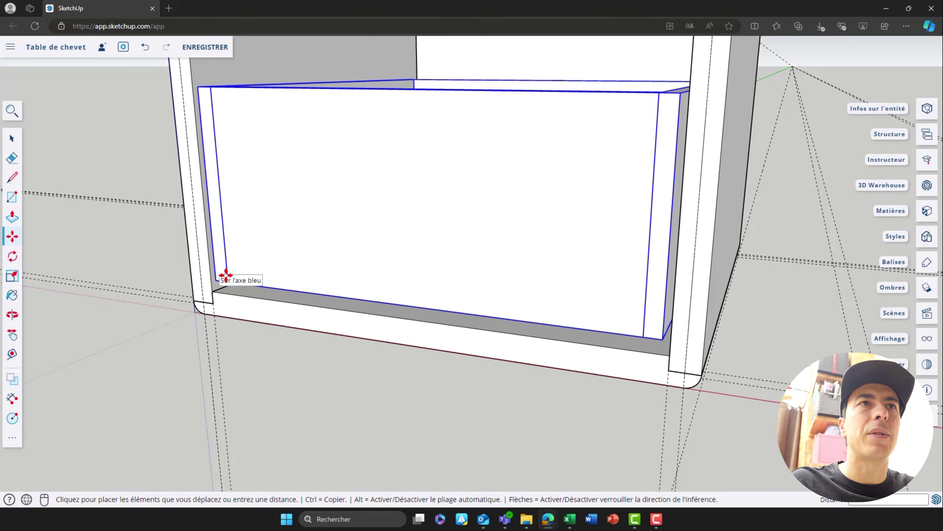
- Move the drawer group back along the green axis so its front is recessed inside the cabinet
middle_drag(262, 273, 191, 284)
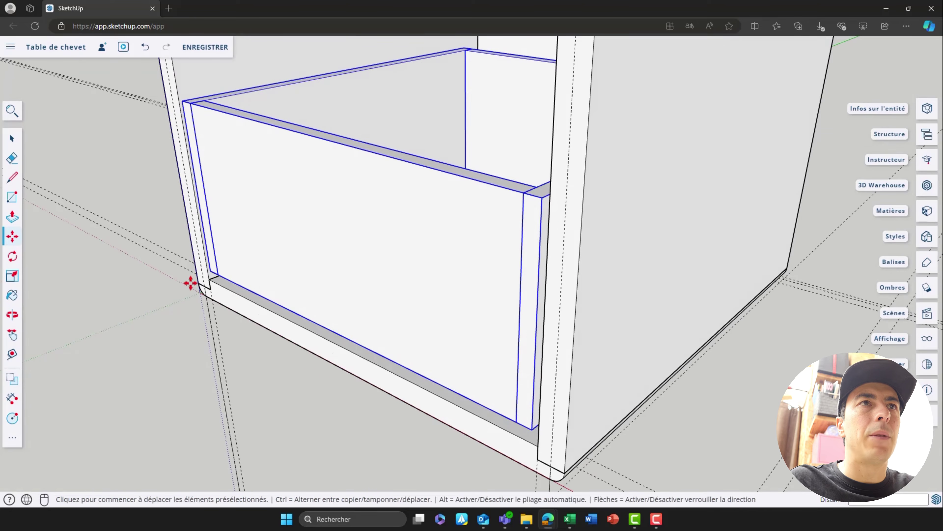
click(210, 271)
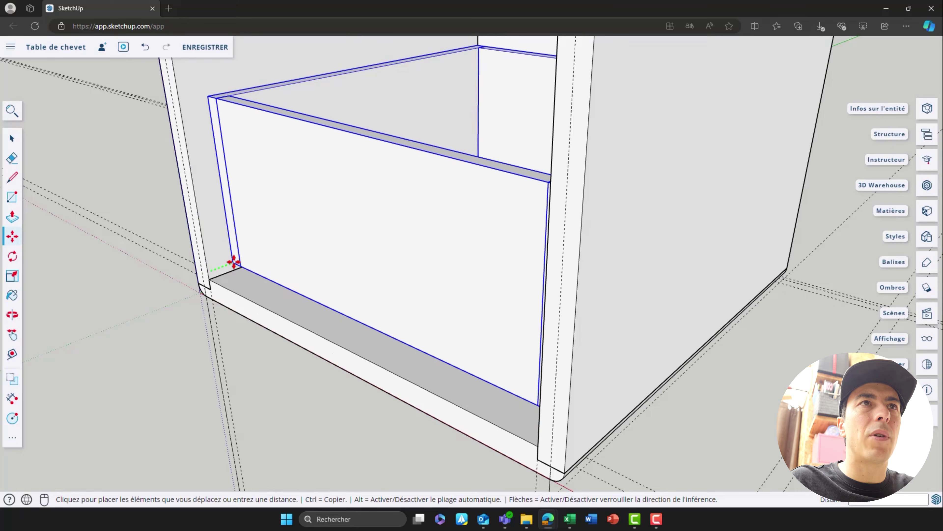
click(233, 262)
key(space)
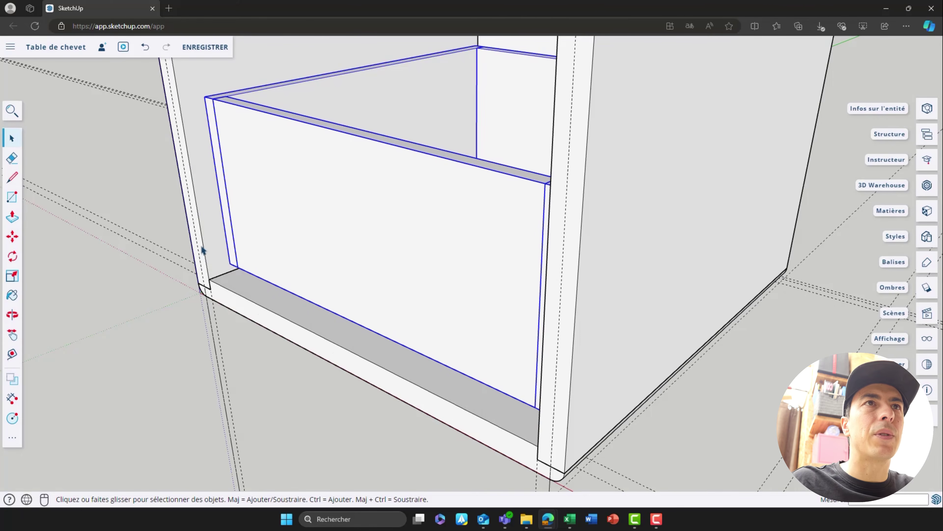
click(156, 198)
middle_drag(155, 198, 179, 122)
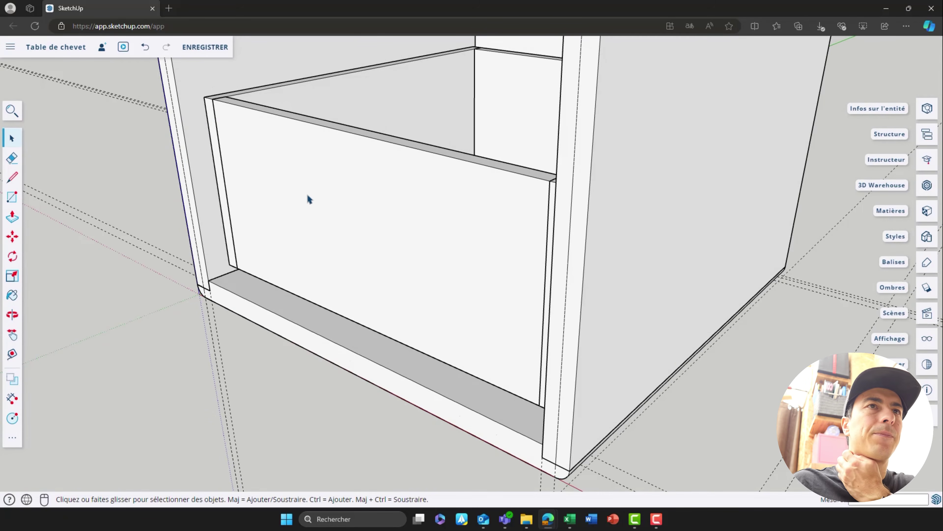
middle_drag(367, 204, 525, 195)
scroll(522, 201, down, 3)
scroll(522, 202, down, 2)
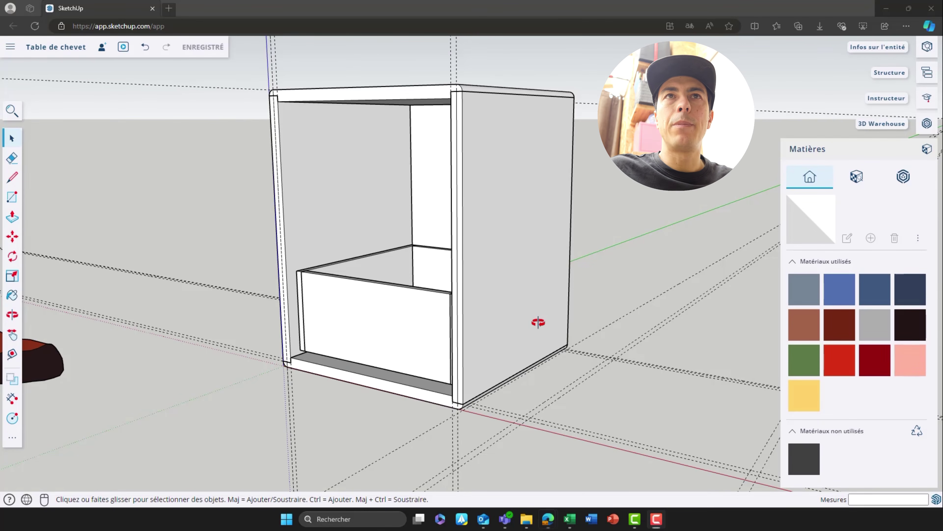
mouse_move(538, 322)
middle_down()
mouse_move(556, 328)
mouse_move(541, 337)
middle_up()
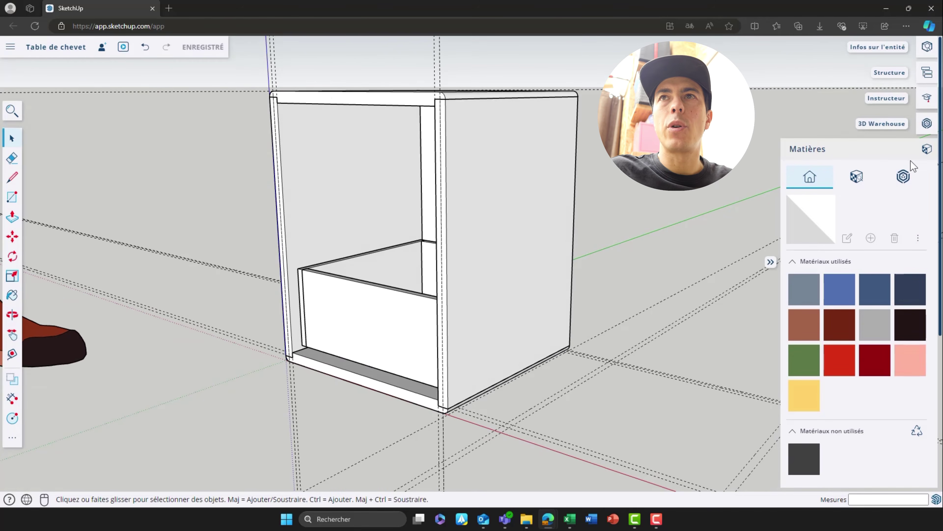
click(927, 149)
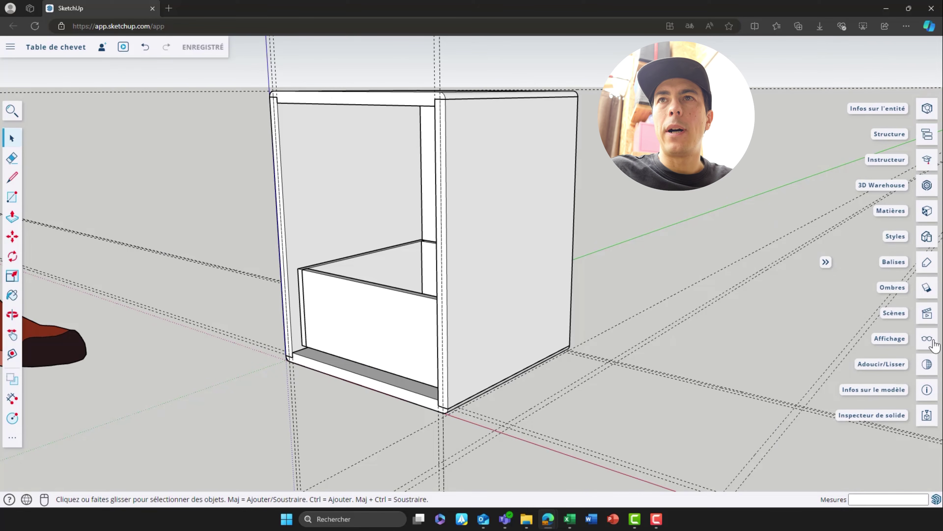
- Preview the model with shadows switched on, switch them off again and view the model's current style
click(927, 291)
click(915, 231)
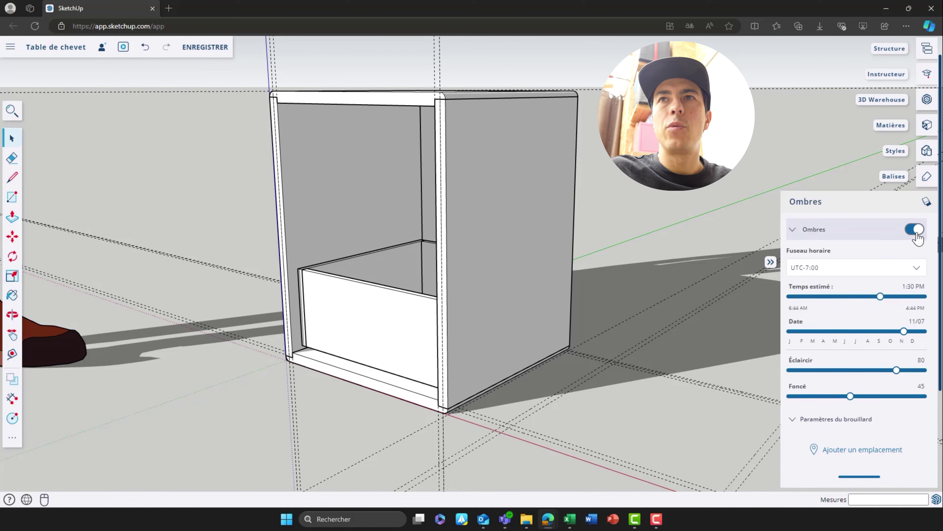
click(916, 230)
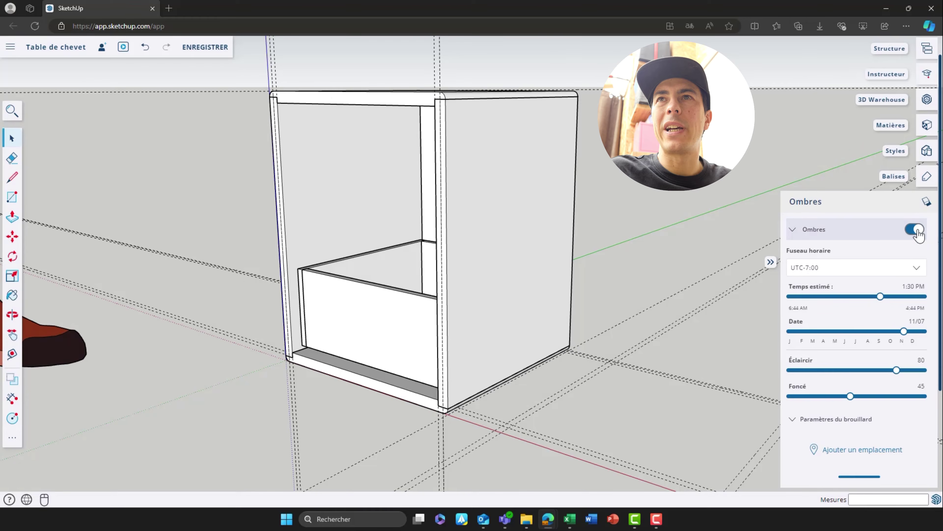
click(927, 227)
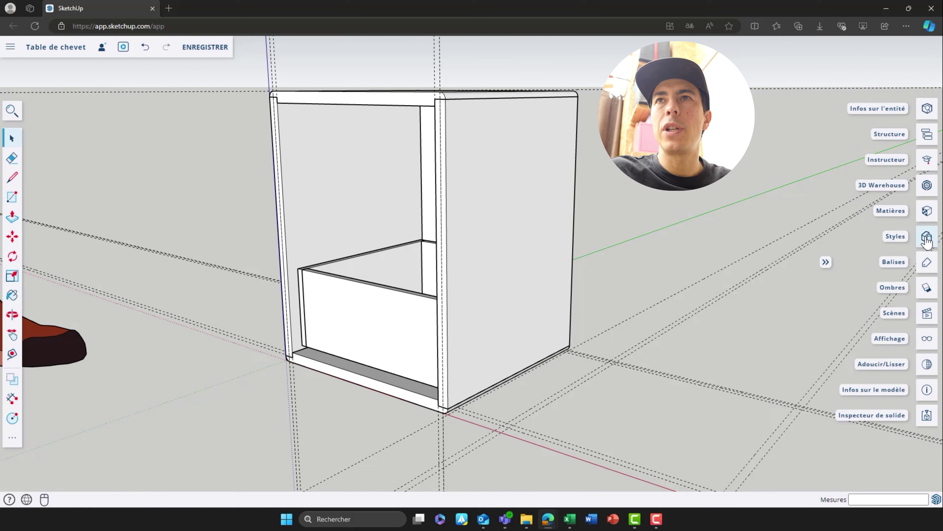
click(926, 242)
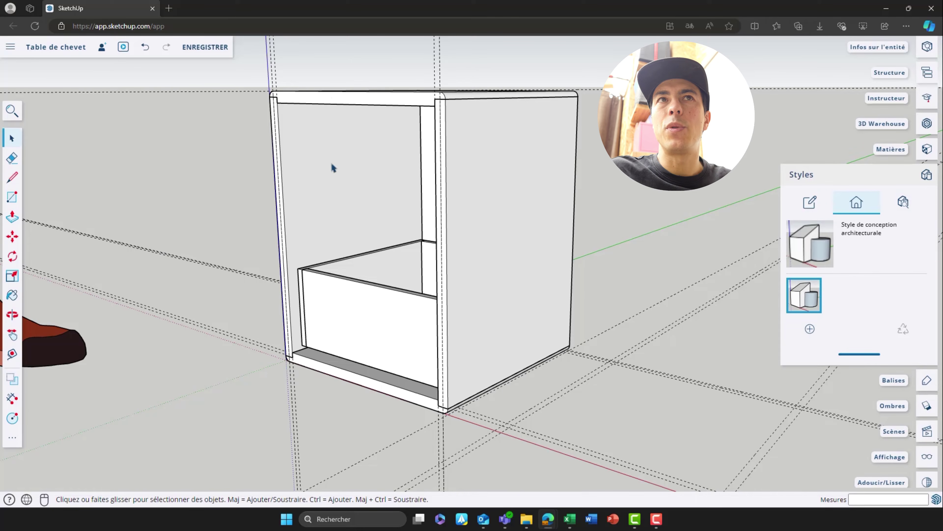
click(927, 176)
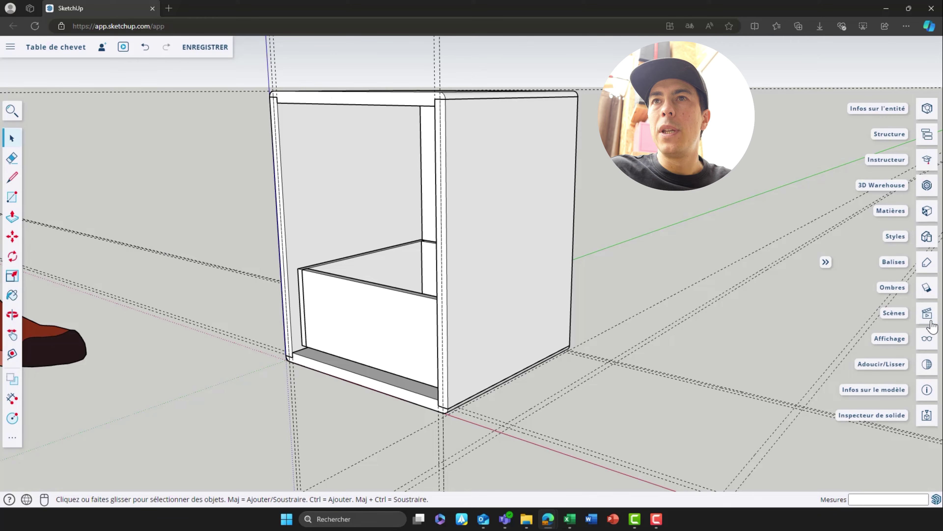
- Edit the Ty_Blue1 material and give it the image texture Texture_chene.jpg from the computer
click(928, 211)
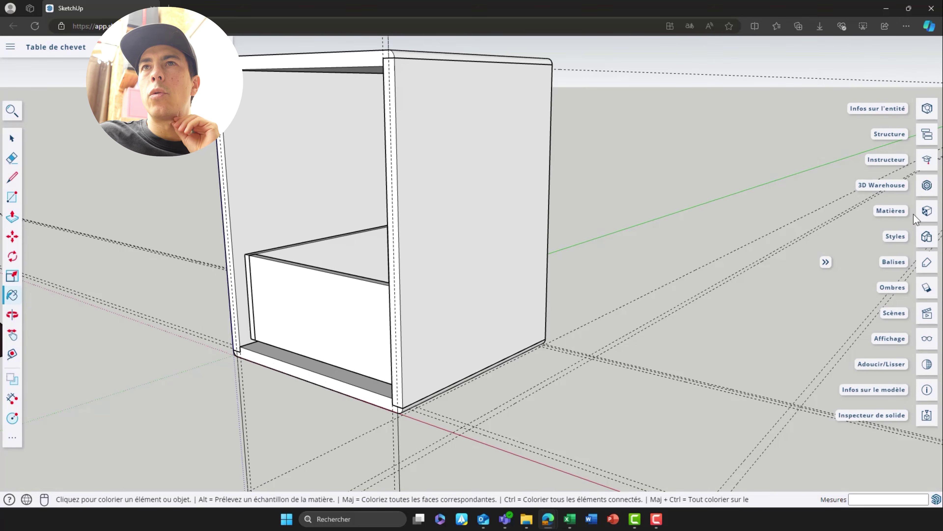
click(928, 213)
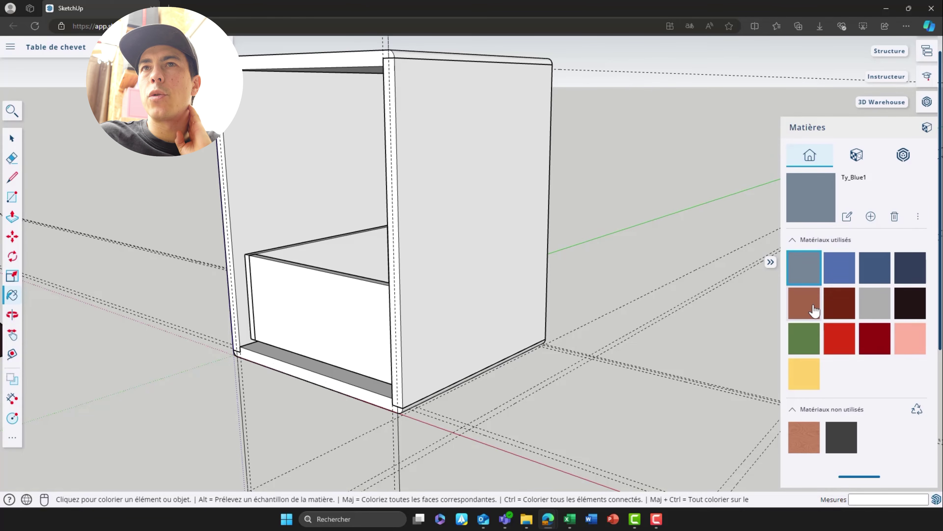
scroll(818, 340, down, 2)
scroll(818, 337, up, 3)
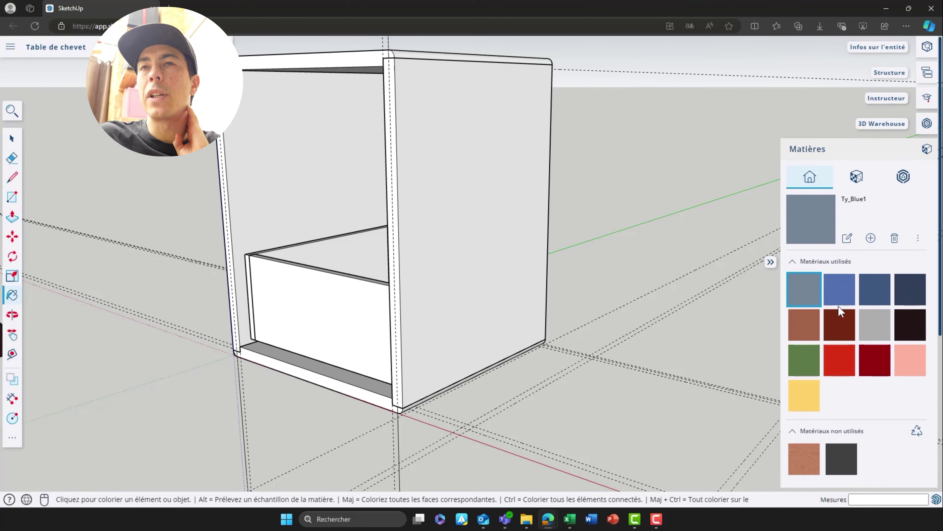
click(848, 239)
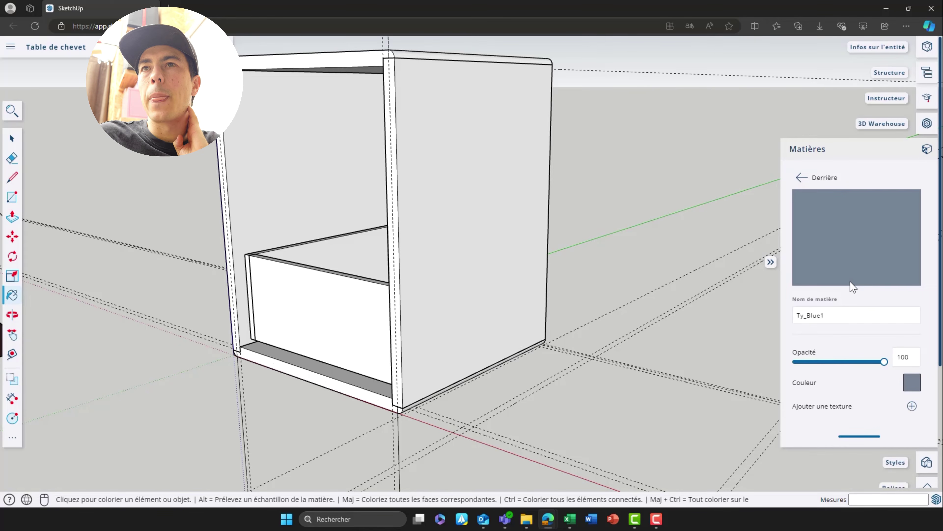
click(912, 406)
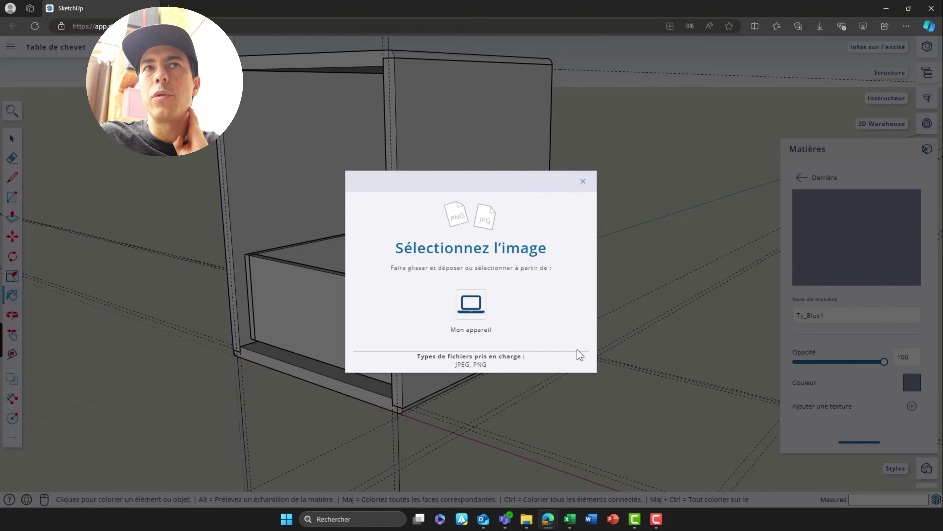
click(471, 304)
click(196, 158)
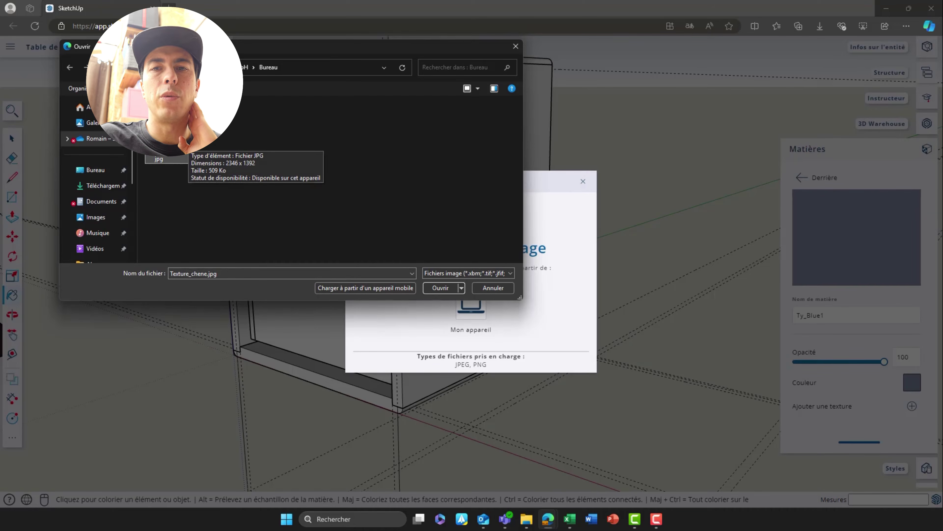
double_click(188, 141)
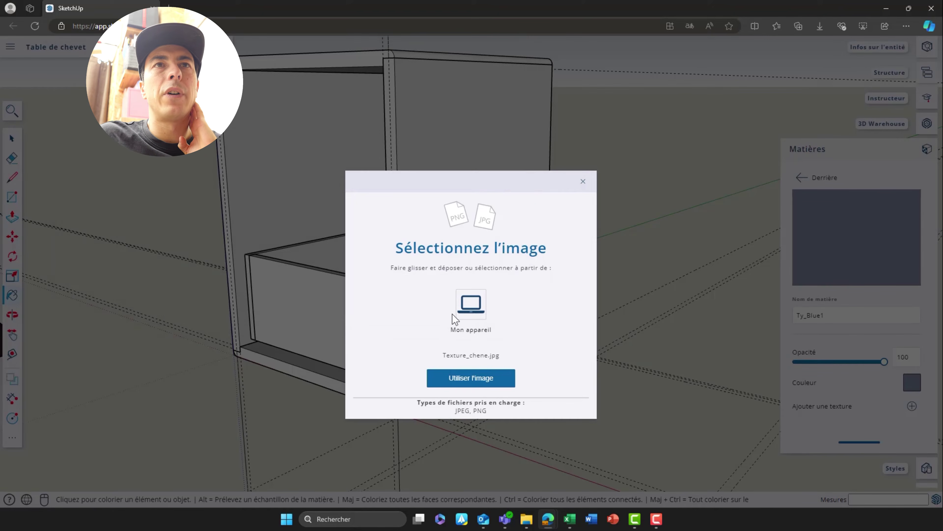
click(478, 386)
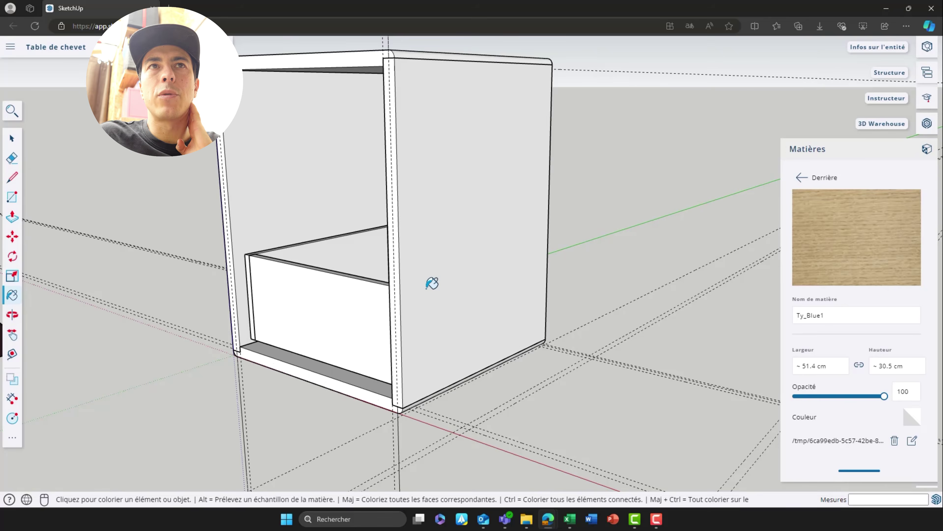
- Paint the two side panels, the top and the bottom of the cabinet with the oak texture
click(431, 284)
click(236, 201)
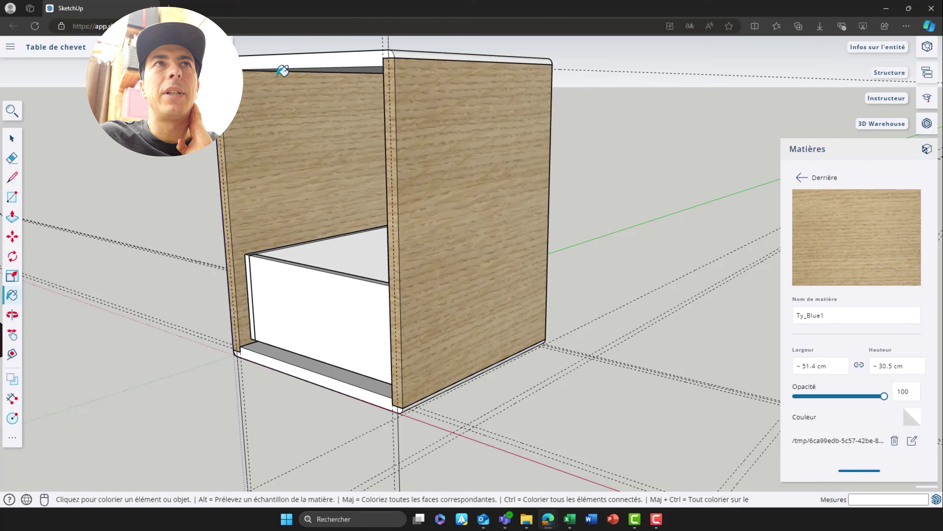
click(283, 67)
click(351, 370)
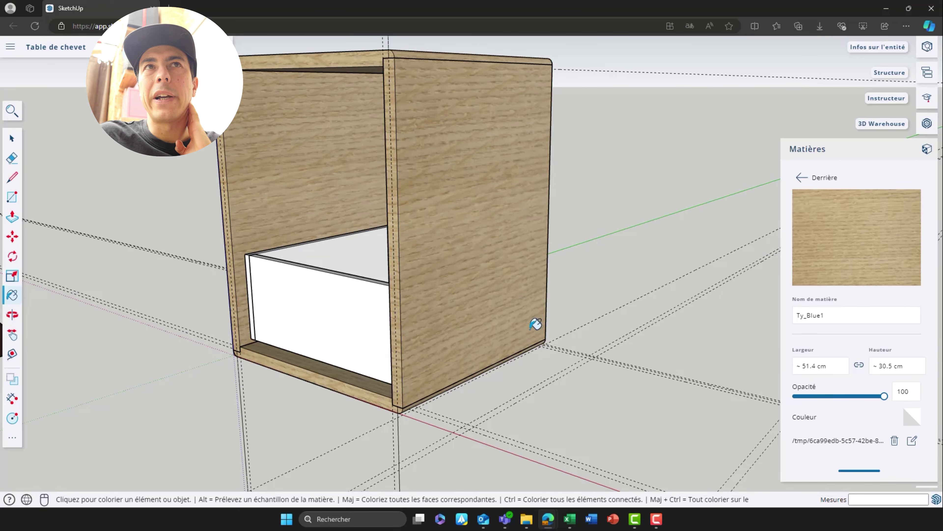
- Try oak texture widths of 20 cm and 30 cm, keeping the proportions linked
drag(834, 366, 795, 362)
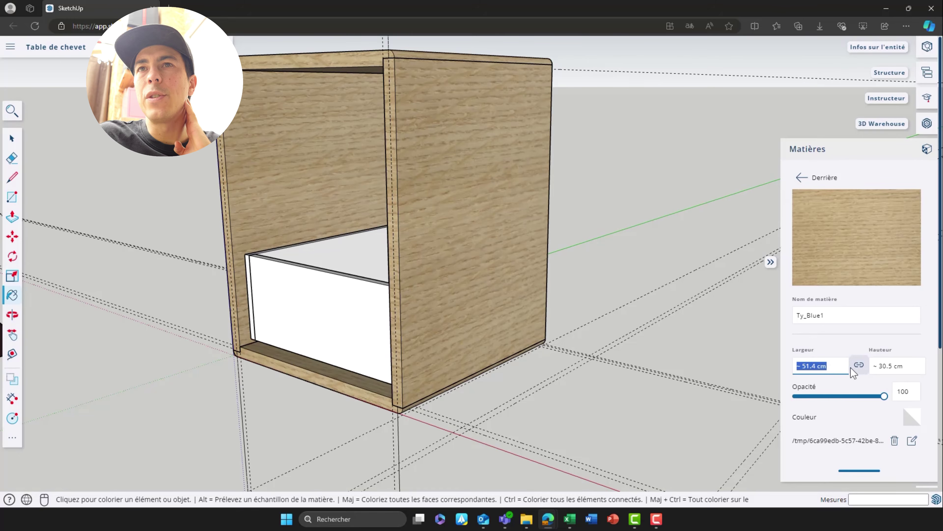
text(20)
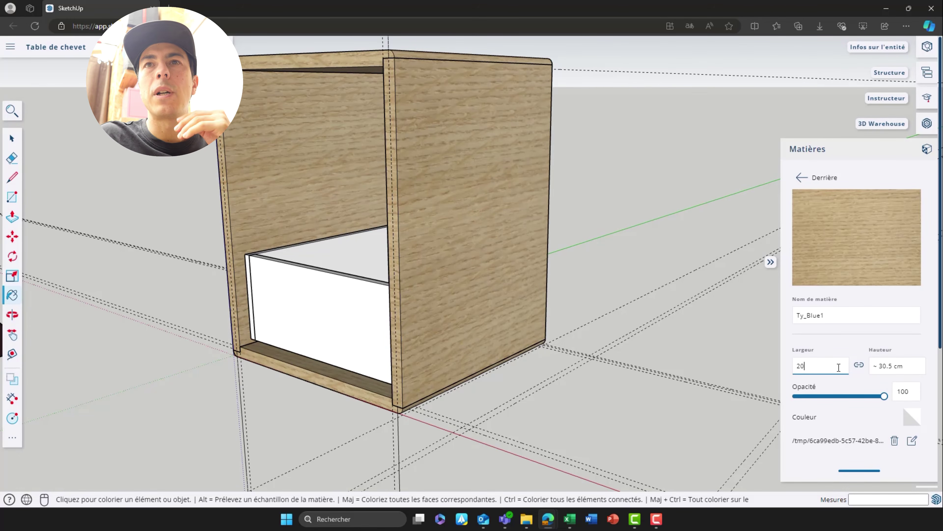
key(Tab)
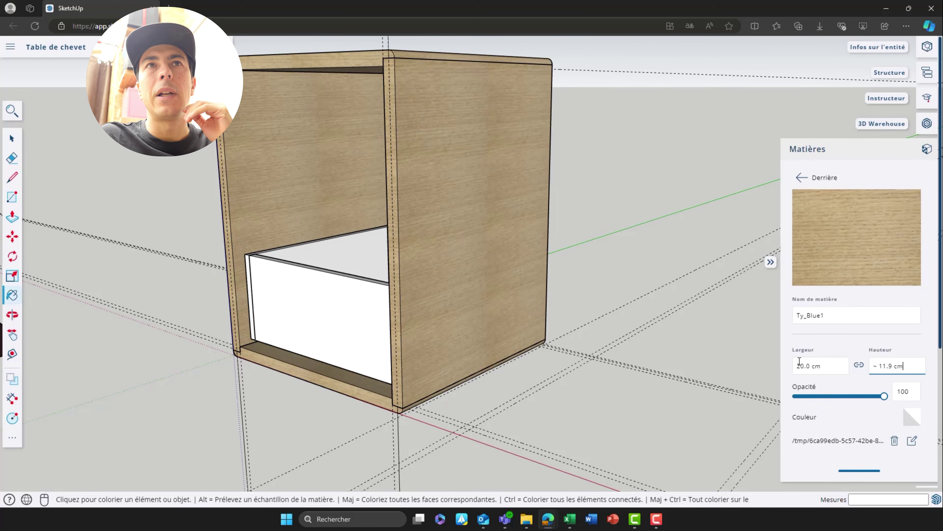
drag(827, 367, 786, 365)
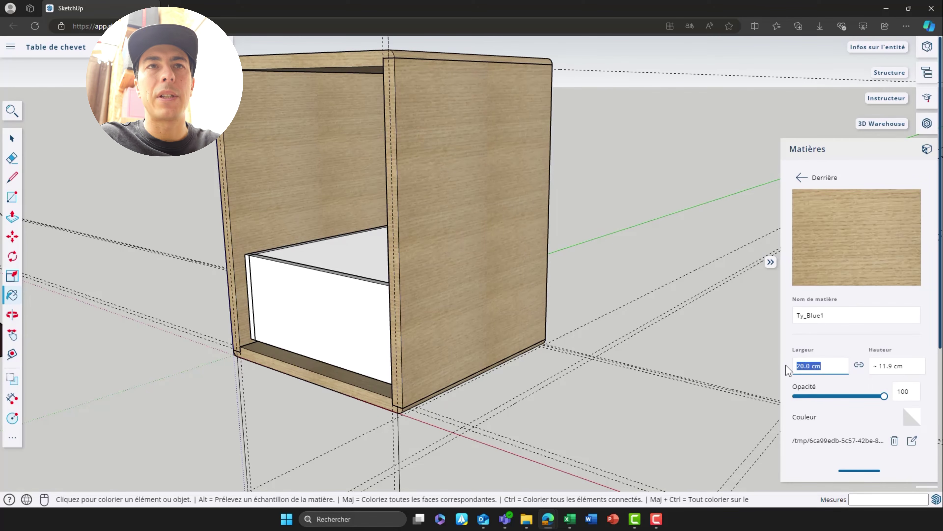
text(30)
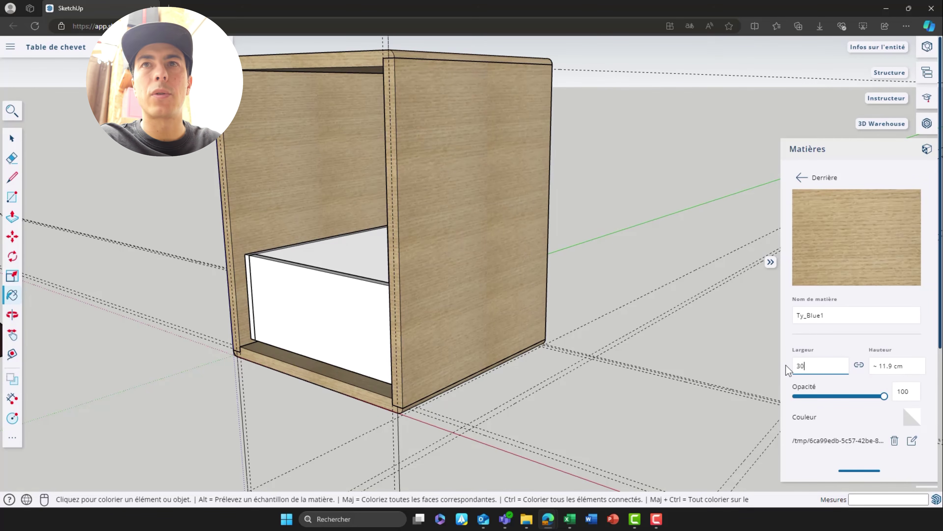
key(Tab)
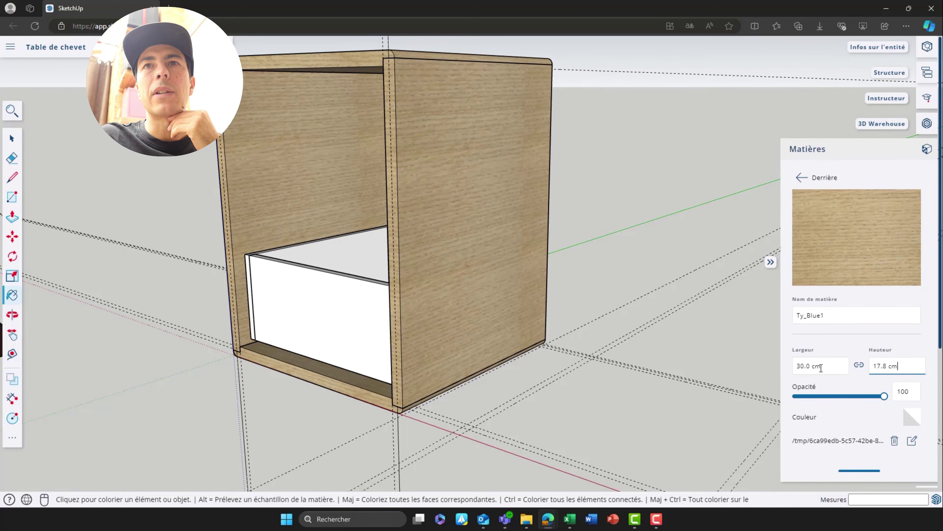
- Set the oak texture's width to 25 cm with linked proportions
click(833, 367)
text(2)
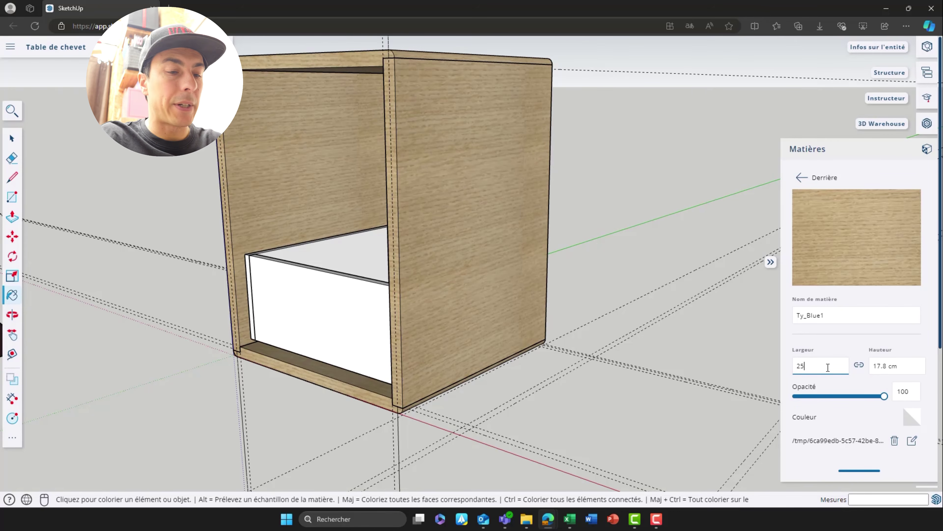
text(5)
key(Return)
mouse_move(460, 278)
middle_down()
mouse_move(497, 302)
mouse_move(487, 289)
mouse_move(448, 284)
mouse_move(375, 213)
mouse_move(736, 251)
mouse_move(498, 257)
mouse_move(478, 269)
middle_up()
scroll(494, 281, down, 5)
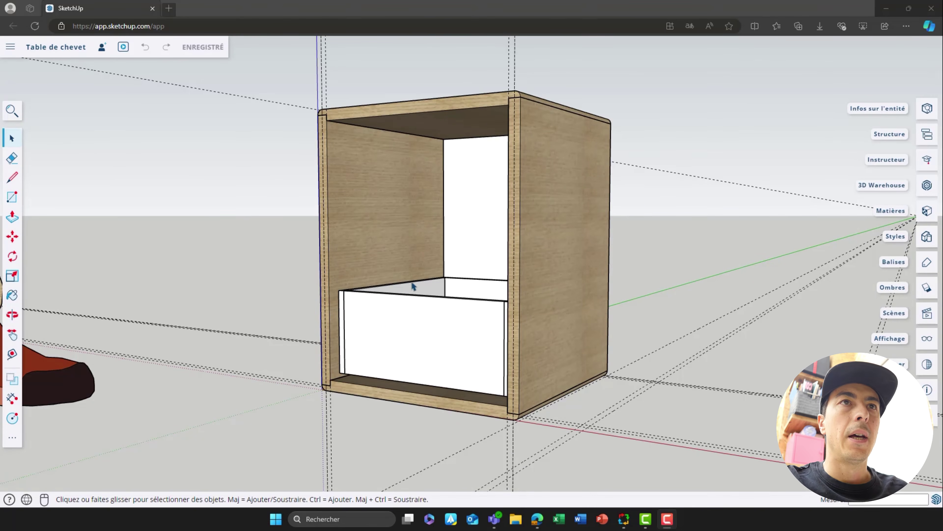
- Place a vertical guide line at mid-thickness on the front edge of the drawer's right side panel
middle_drag(481, 288, 533, 340)
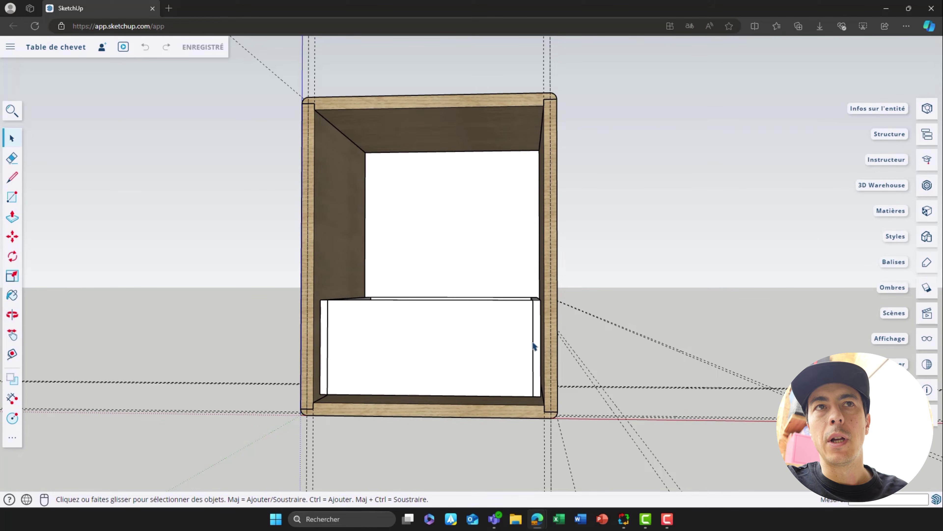
mouse_move(344, 358)
shift+middle_down()
mouse_move(353, 337)
mouse_move(349, 351)
shift+middle_up()
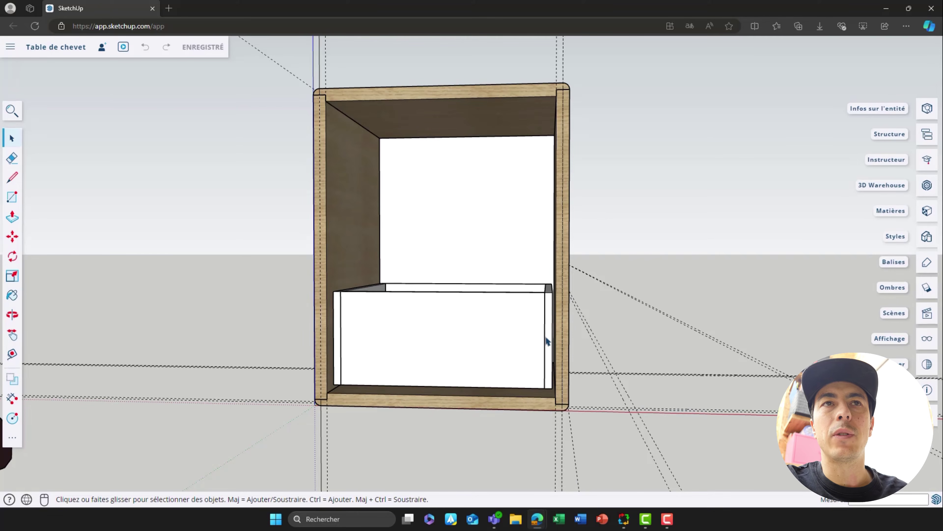
scroll(505, 337, up, 5)
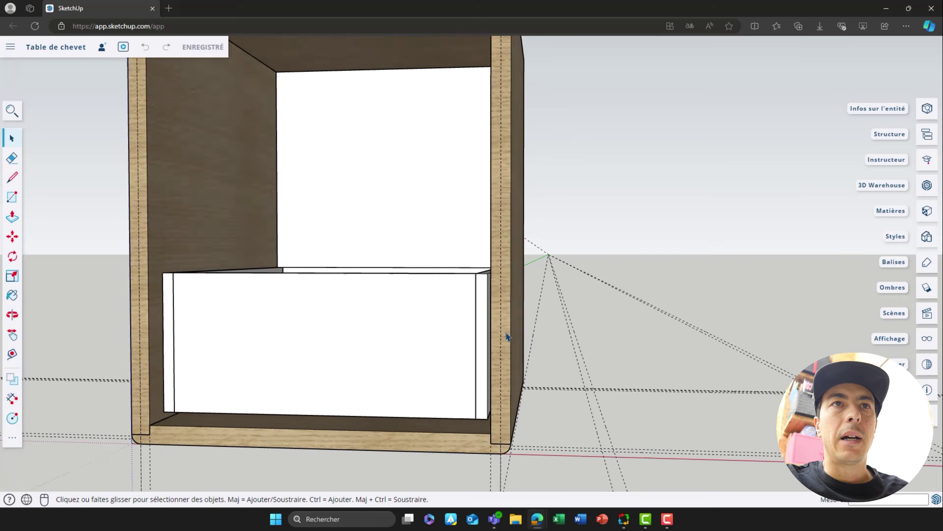
shift+middle_drag(478, 333, 477, 312)
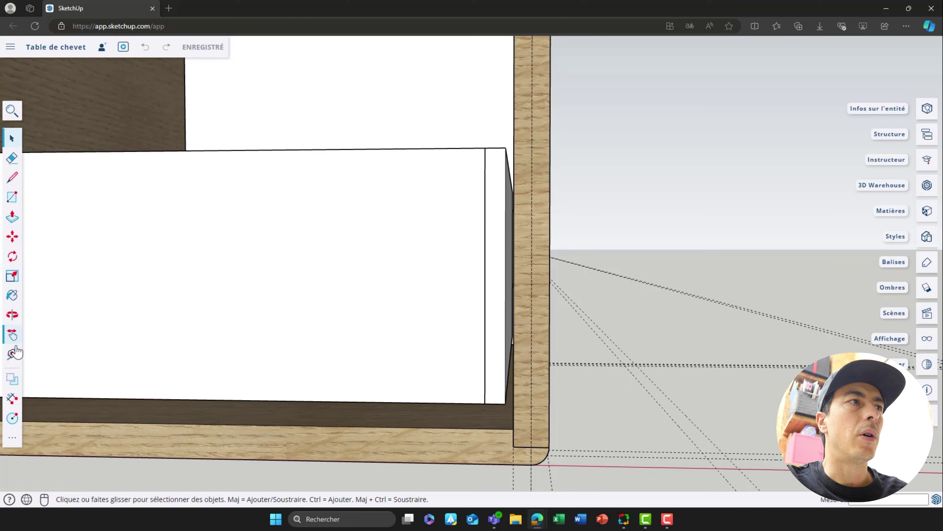
click(14, 352)
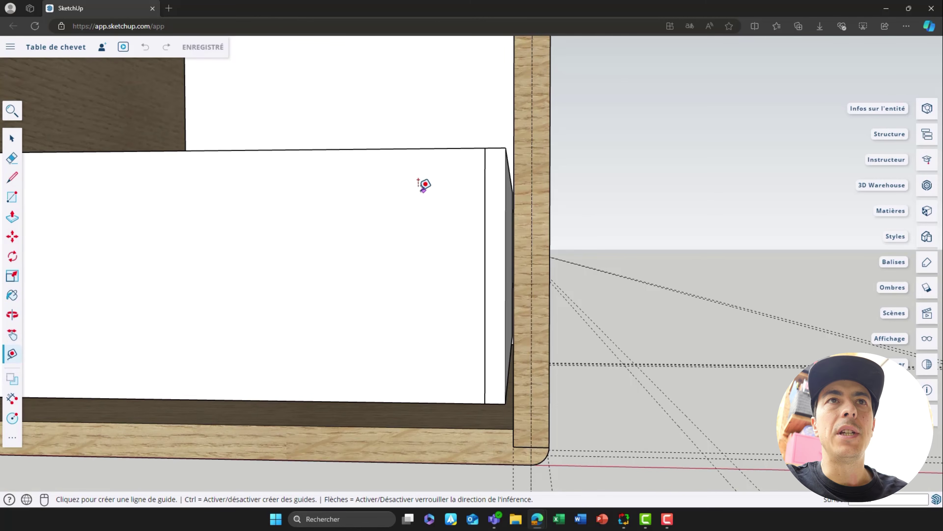
middle_drag(462, 222, 482, 243)
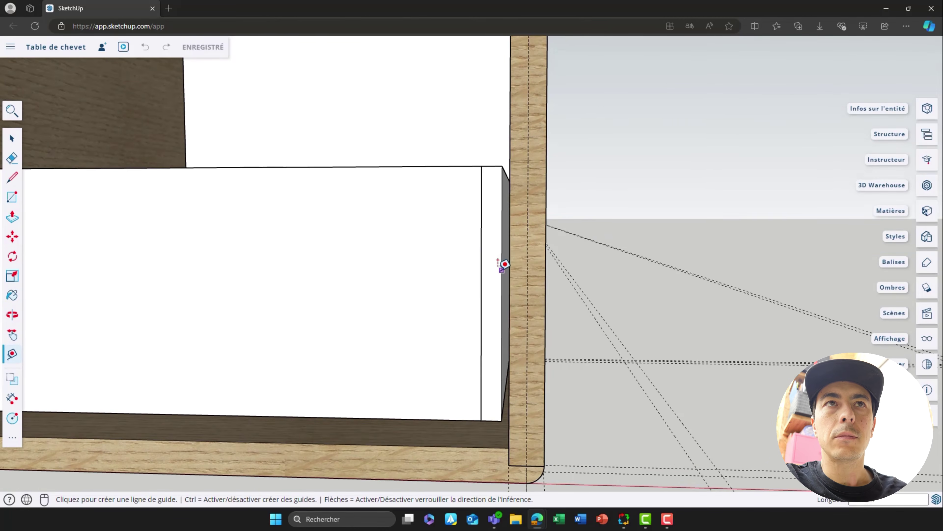
scroll(505, 264, up, 3)
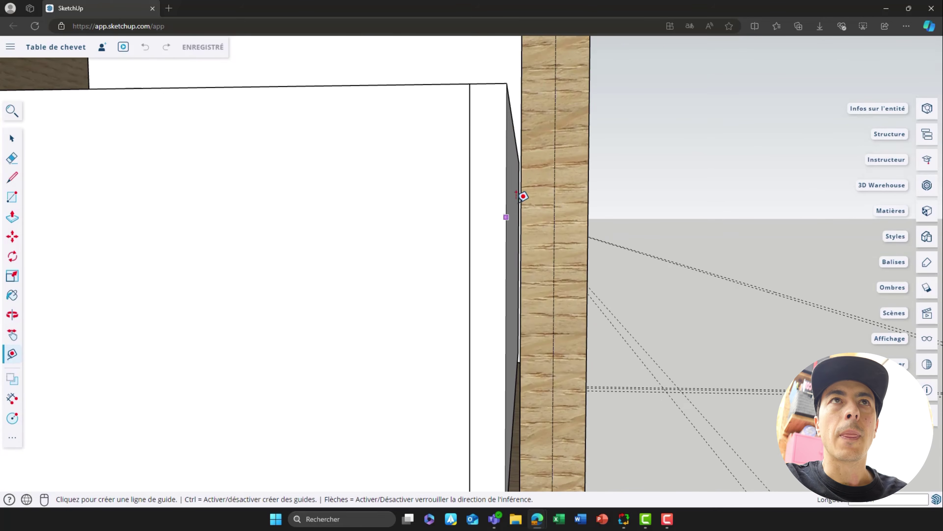
click(506, 143)
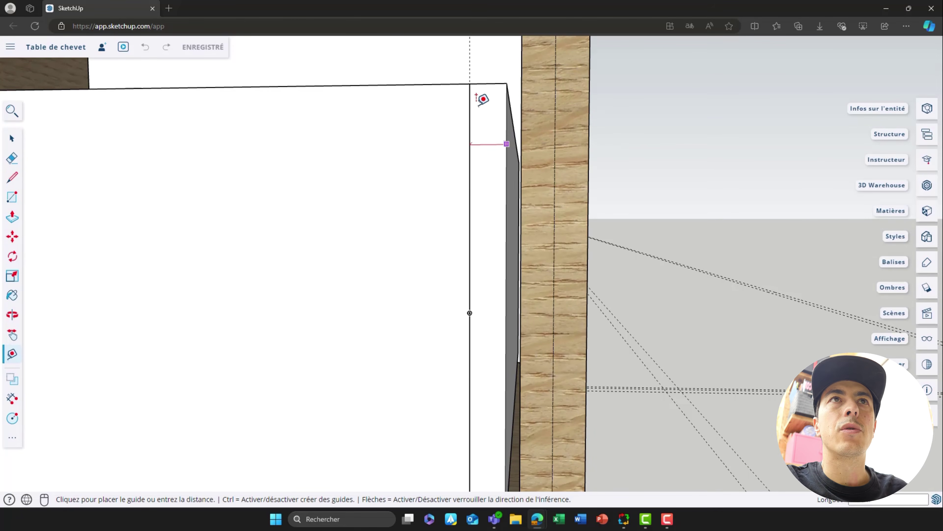
click(493, 76)
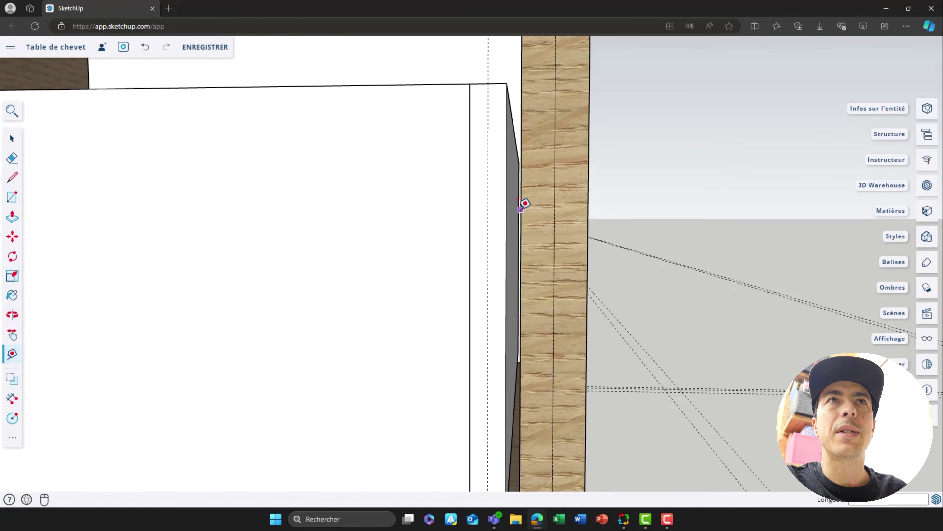
- Place a horizontal guide line about 10.1 cm above the bottom edge of the drawer's right side panel
key(space)
mouse_move(512, 234)
middle_down()
mouse_move(530, 222)
mouse_move(512, 211)
mouse_move(501, 230)
mouse_move(515, 205)
mouse_move(513, 239)
middle_up()
scroll(512, 202, down, 3)
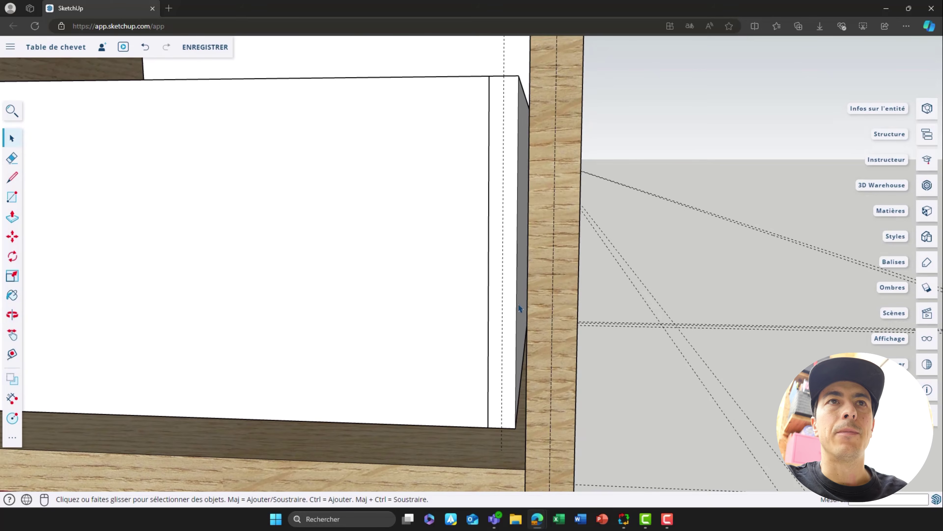
key(t)
scroll(515, 422, up, 2)
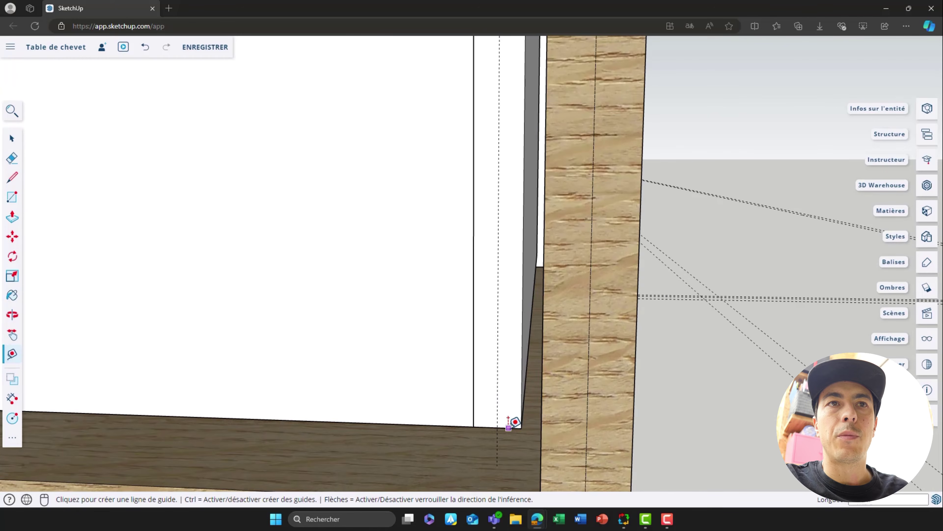
click(515, 422)
scroll(515, 283, down, 2)
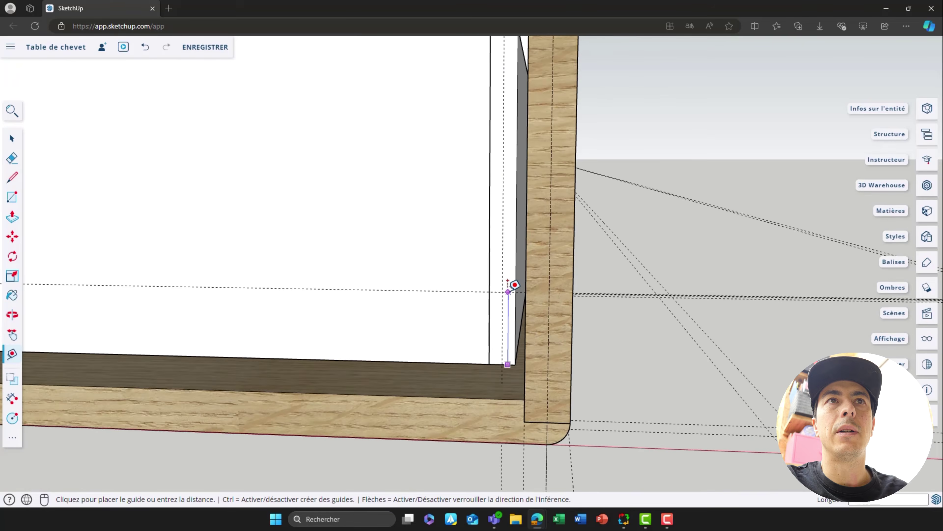
scroll(515, 284, down, 2)
scroll(513, 204, up, 1)
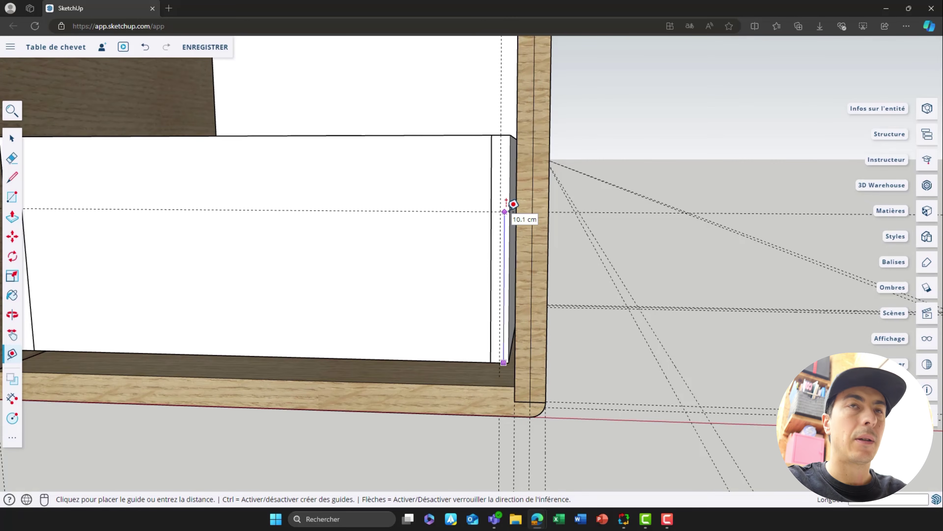
click(513, 204)
- Place a second horizontal guide line above the first across the front edge of the drawer's right side panel
scroll(514, 205, down, 2)
scroll(513, 204, up, 3)
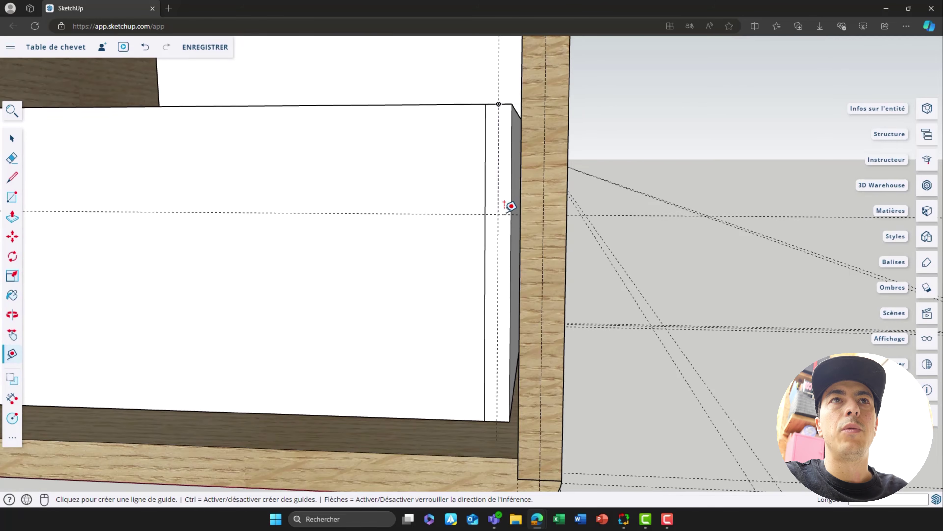
scroll(511, 206, up, 2)
click(512, 209)
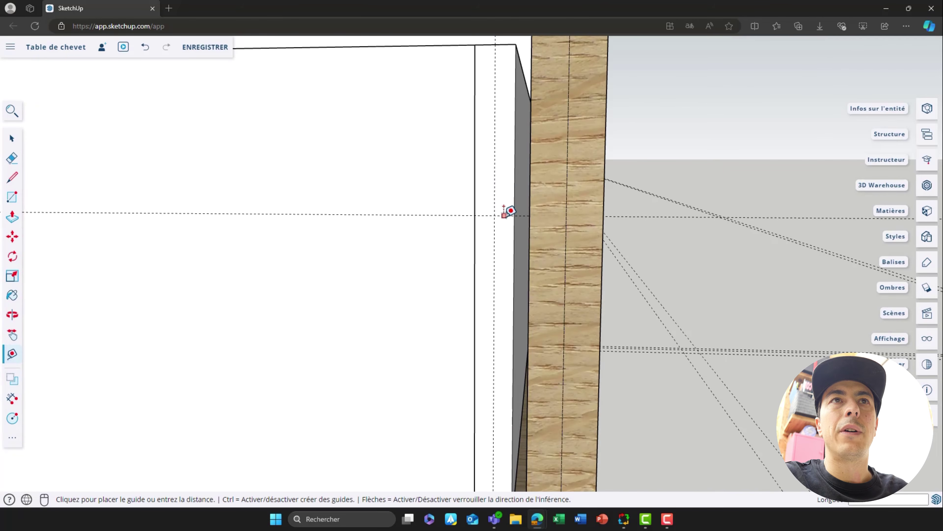
click(513, 157)
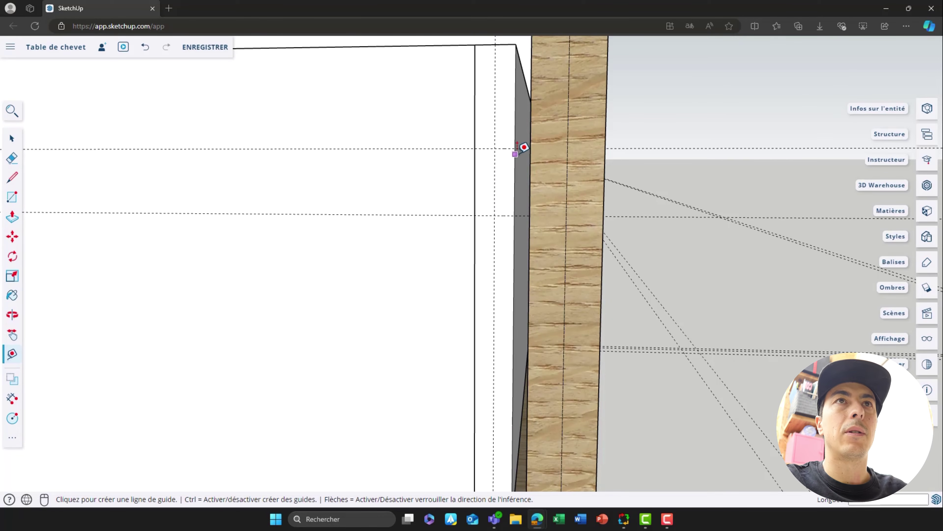
- Measure the distance from the side panel's outer edge to the vertical mid-thickness guide with the Dimension tool
key(space)
click(12, 398)
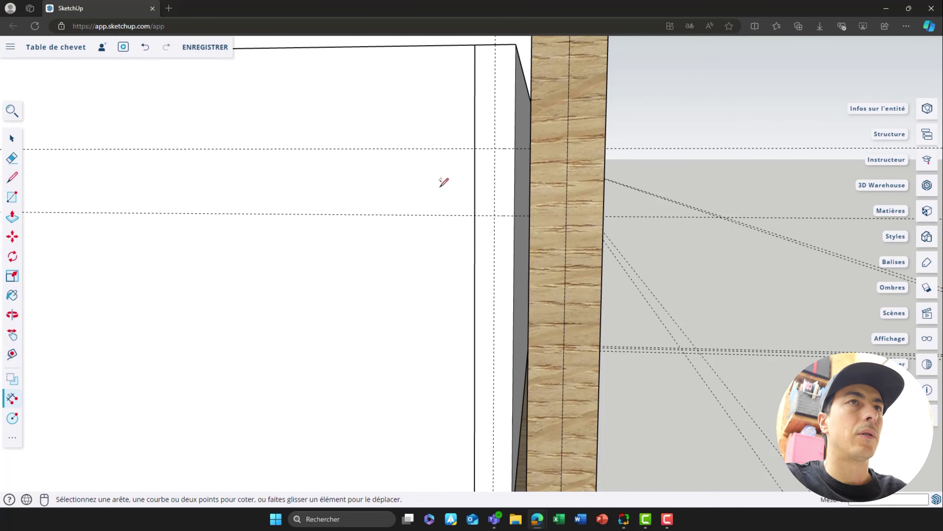
click(495, 149)
key(Escape)
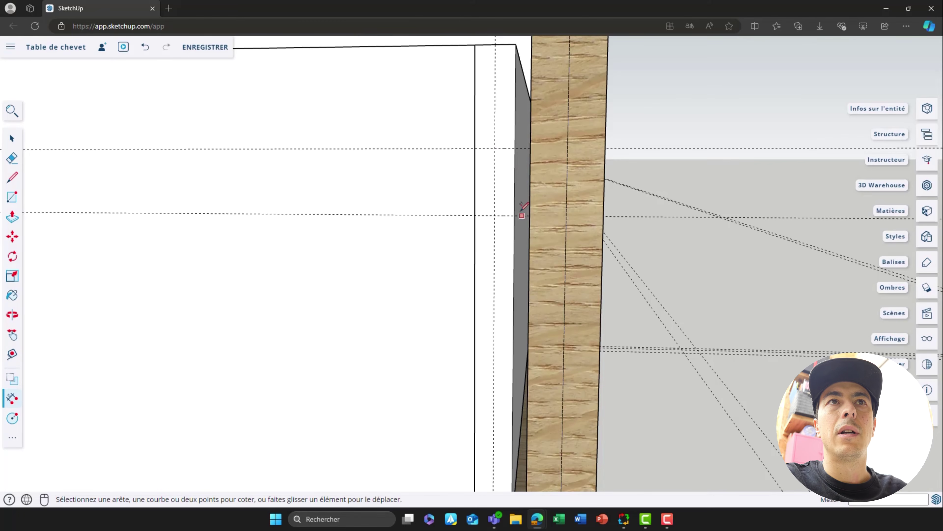
click(514, 216)
click(495, 215)
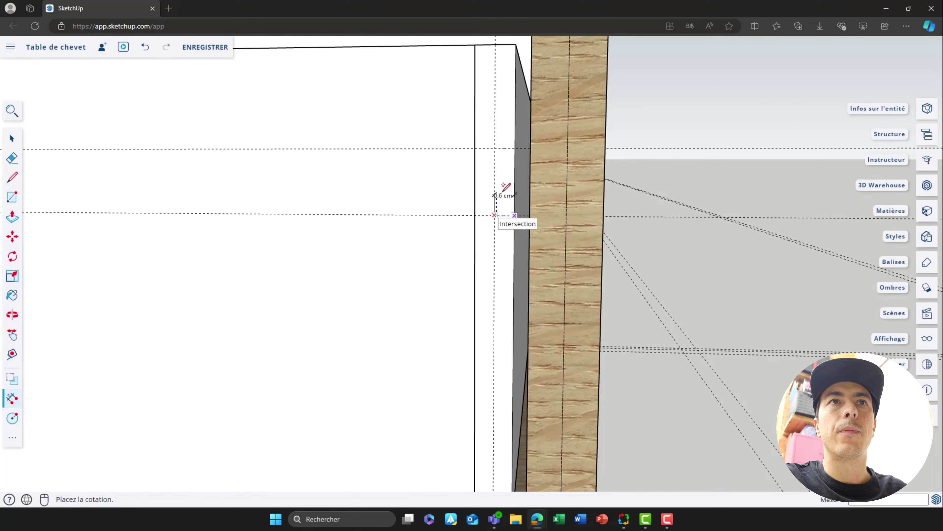
key(Escape)
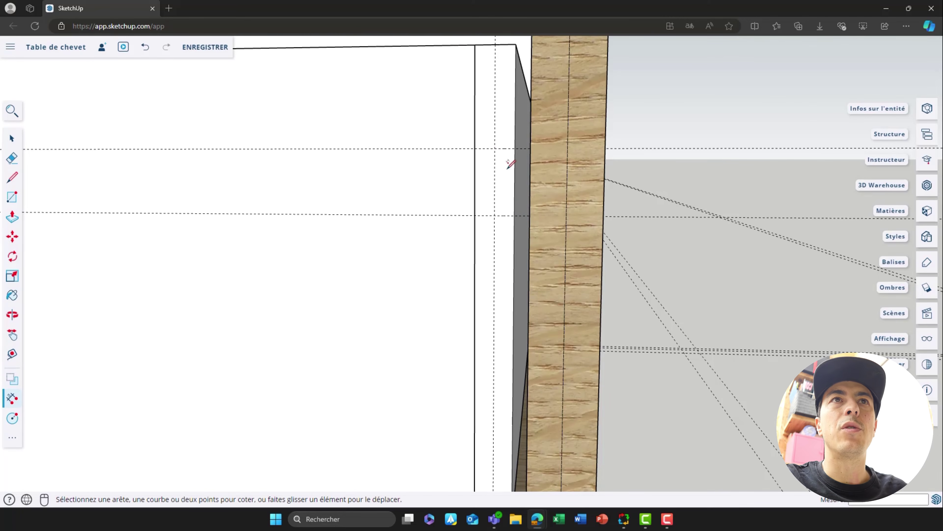
- Open the drawer's right side panel for editing and draw a rectangle between the horizontal guides, from its outer edge to the mid-thickness guide
middle_drag(493, 177, 509, 187)
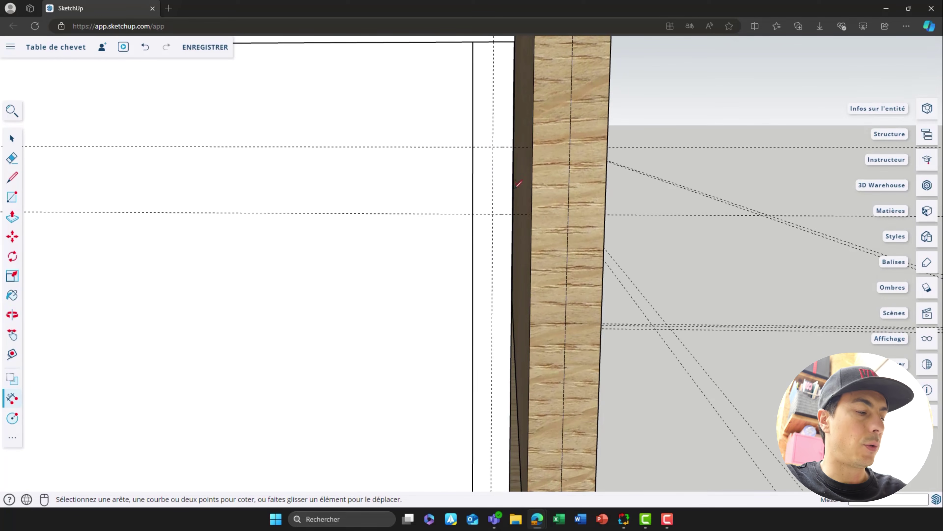
key(space)
key(o)
drag(615, 166, 590, 160)
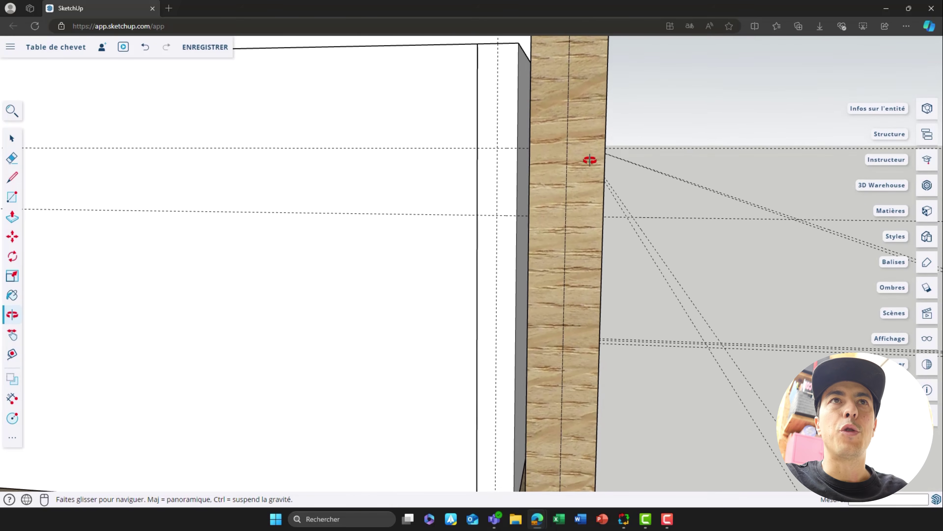
key(space)
scroll(504, 165, down, 3)
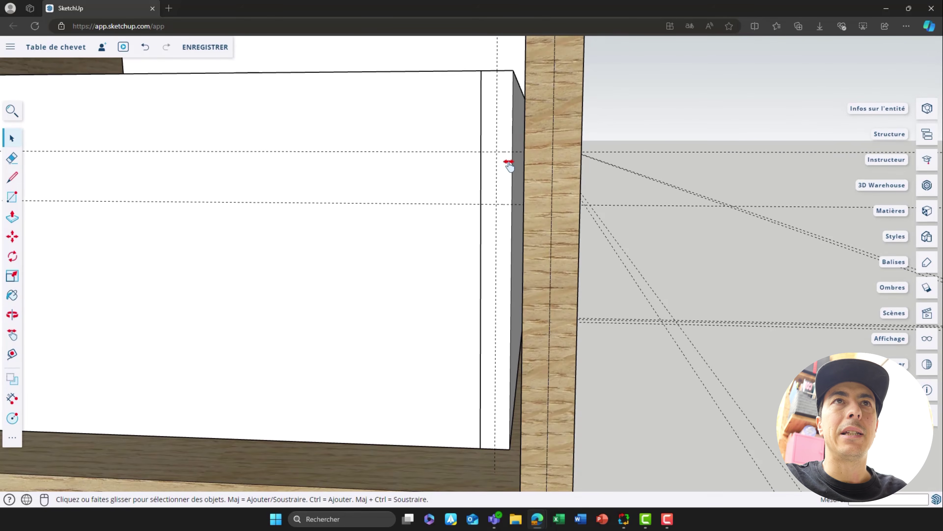
shift+middle_drag(509, 165, 500, 199)
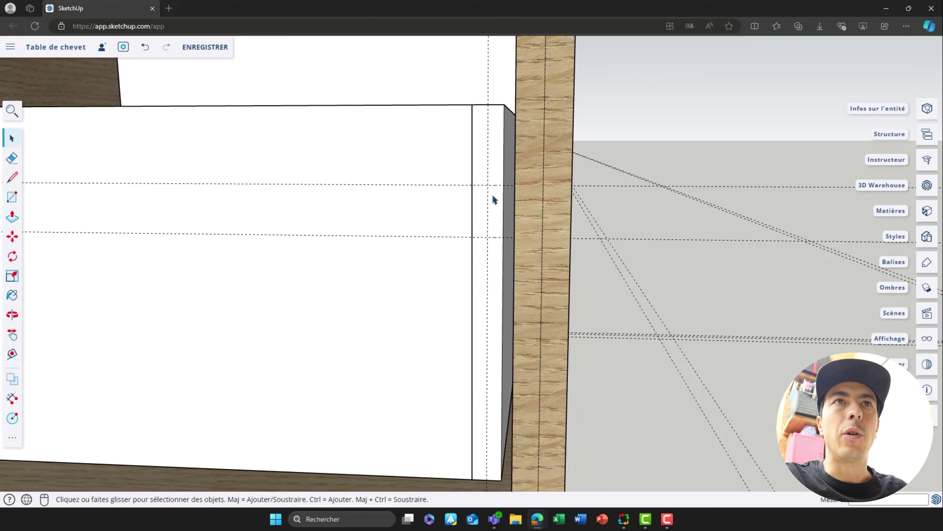
double_click(498, 169)
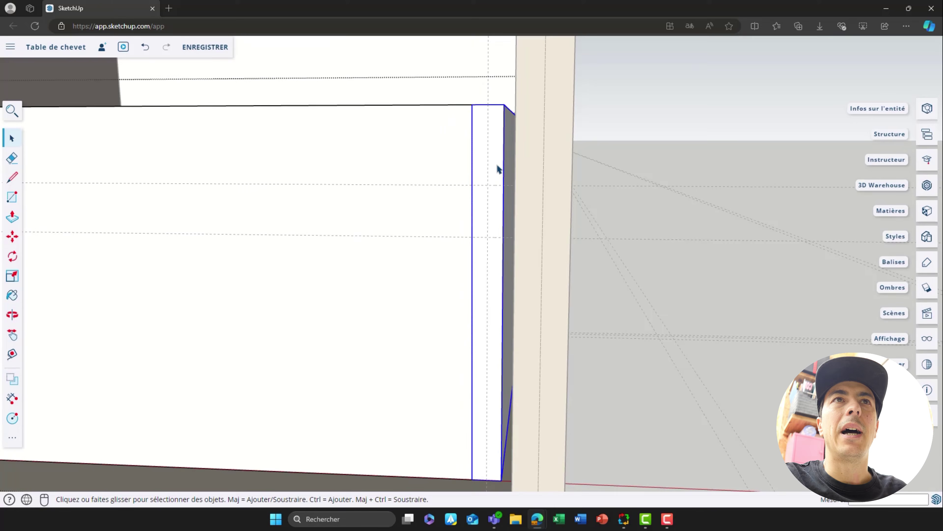
double_click(498, 169)
middle_drag(499, 182, 507, 190)
key(r)
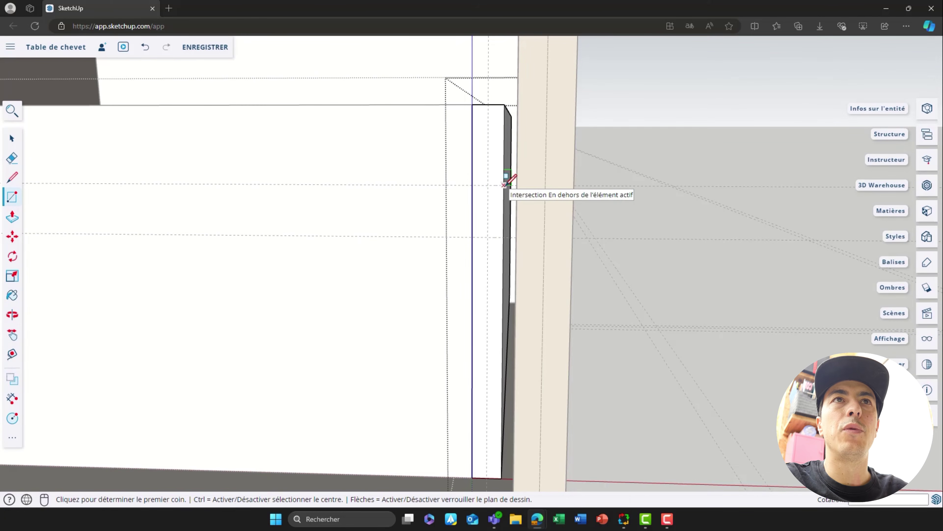
click(504, 185)
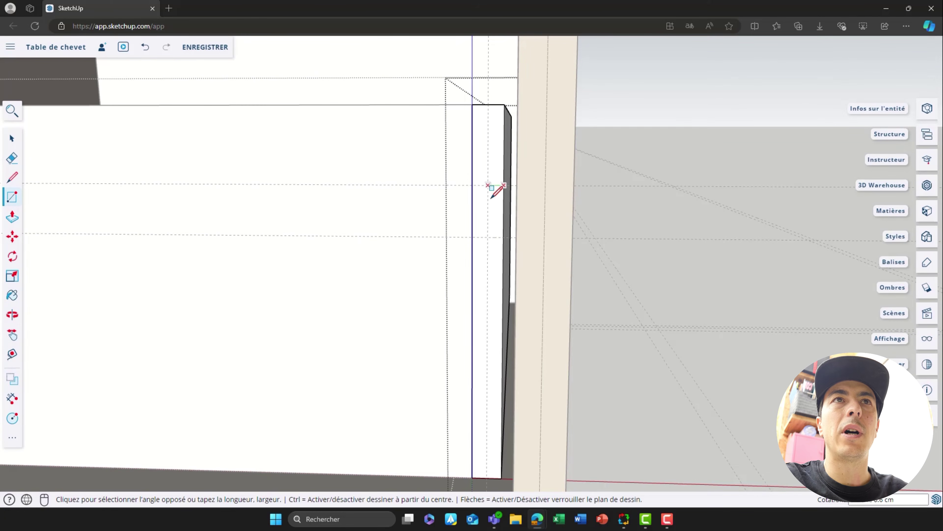
click(488, 237)
key(space)
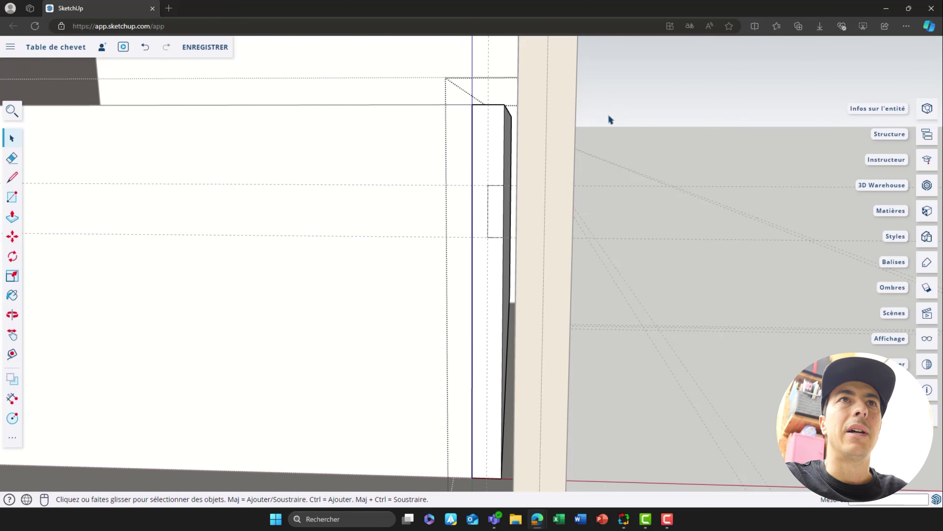
- Push the rectangle through to the panel's rear end to cut a full-length groove, and close the panel group
mouse_move(567, 175)
middle_down()
mouse_move(583, 166)
mouse_move(545, 162)
mouse_move(552, 180)
mouse_move(579, 179)
middle_up()
click(501, 210)
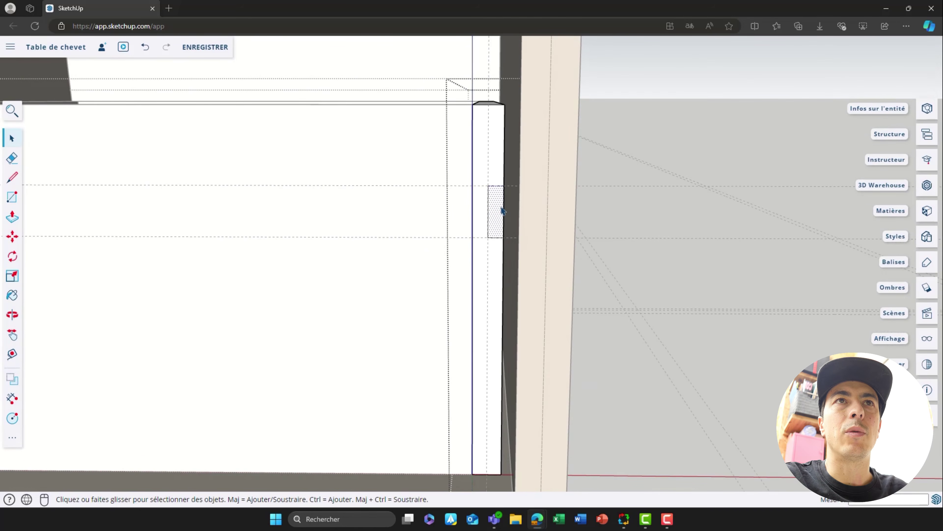
key(p)
mouse_move(500, 214)
middle_down()
mouse_move(487, 213)
mouse_move(495, 214)
middle_up()
middle_drag(514, 196, 507, 112)
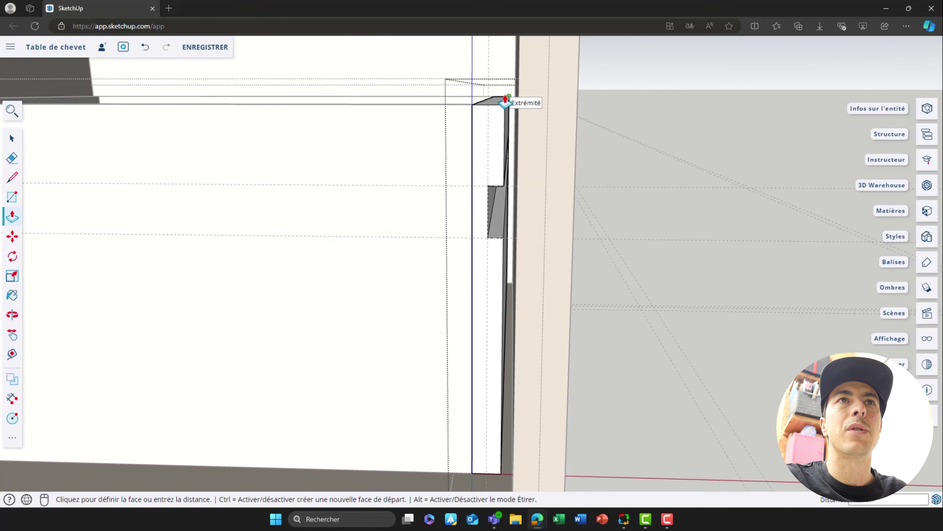
click(505, 101)
key(space)
middle_drag(489, 196, 495, 159)
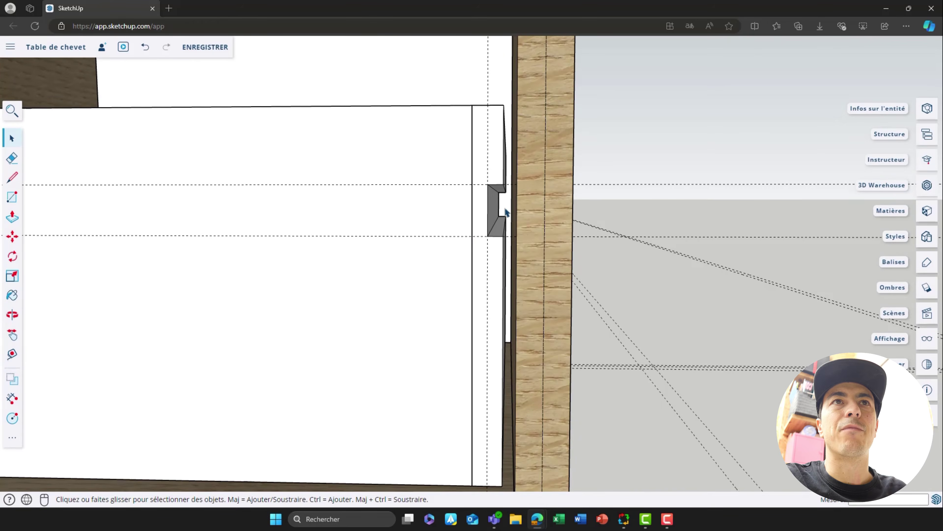
- Open the drawer group for editing and delete its ungrooved left side panel
middle_drag(497, 222, 514, 188)
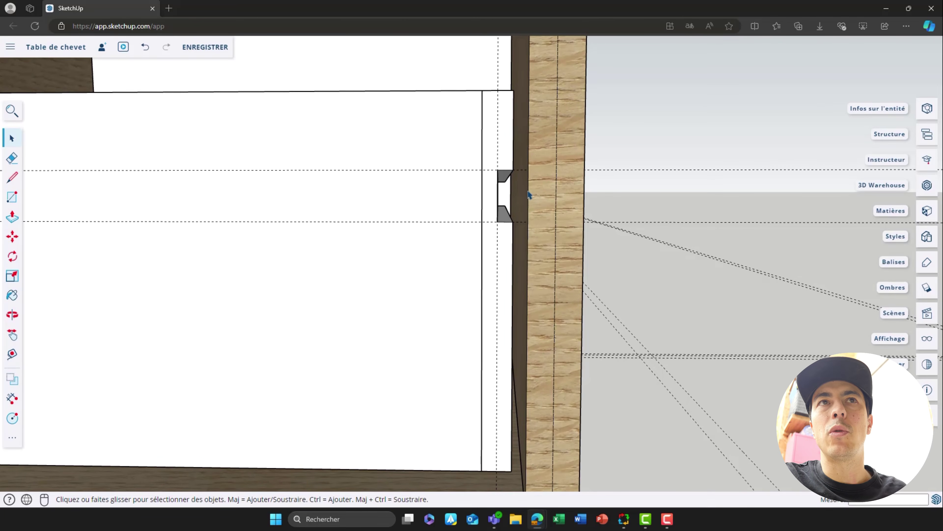
middle_drag(529, 194, 508, 188)
scroll(508, 188, down, 3)
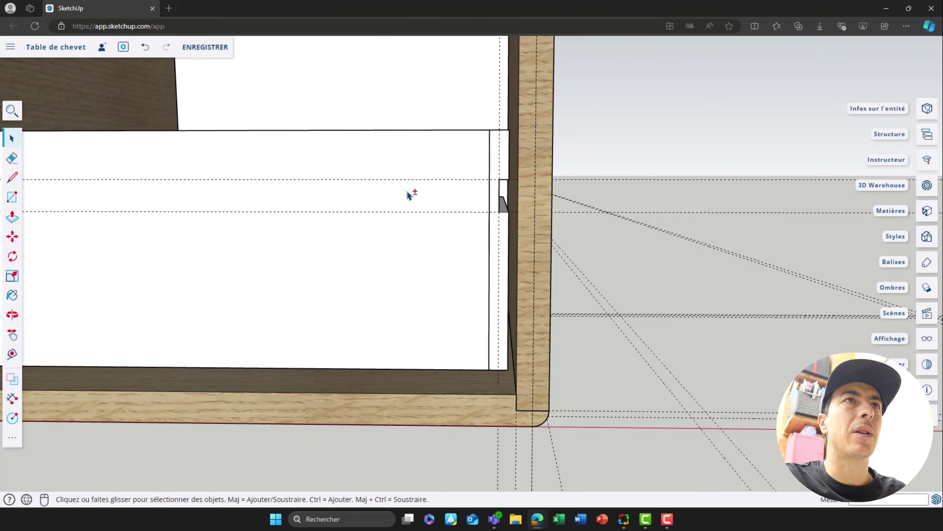
scroll(408, 194, down, 5)
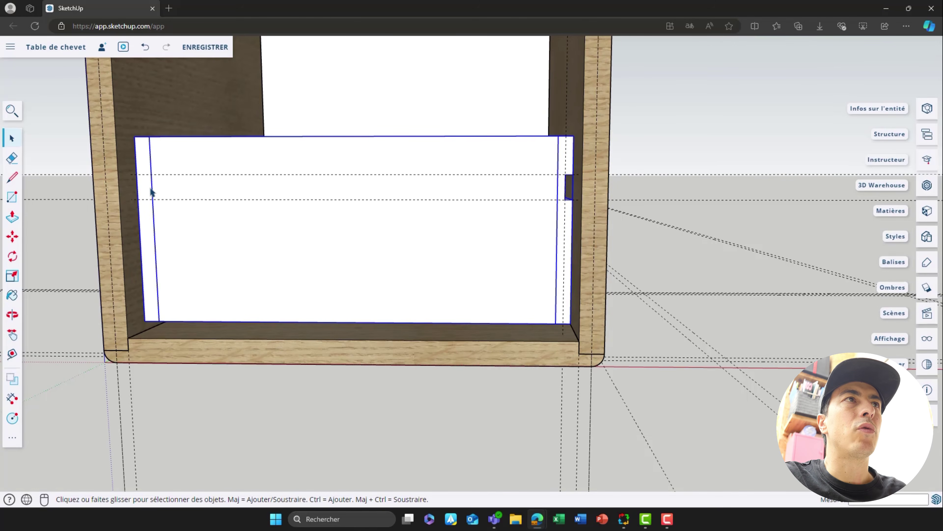
double_click(143, 160)
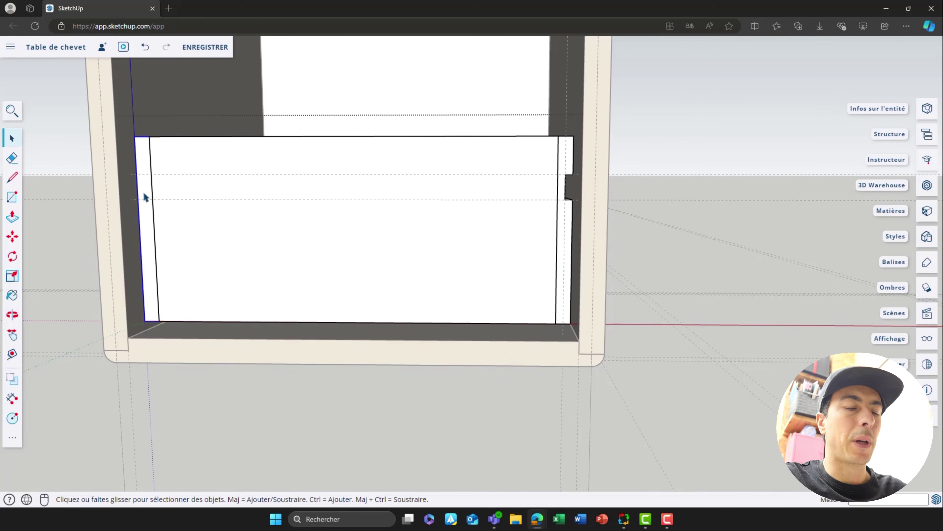
middle_drag(166, 171, 194, 195)
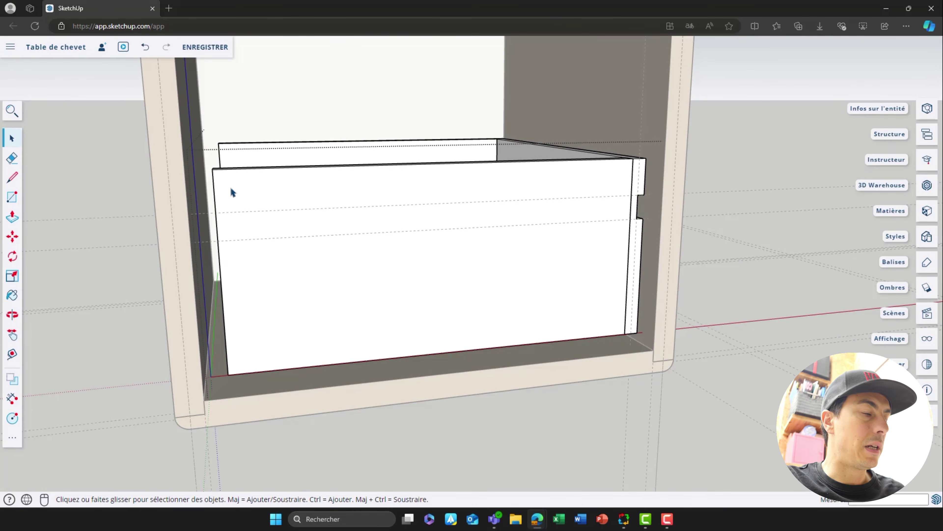
middle_drag(415, 213, 490, 223)
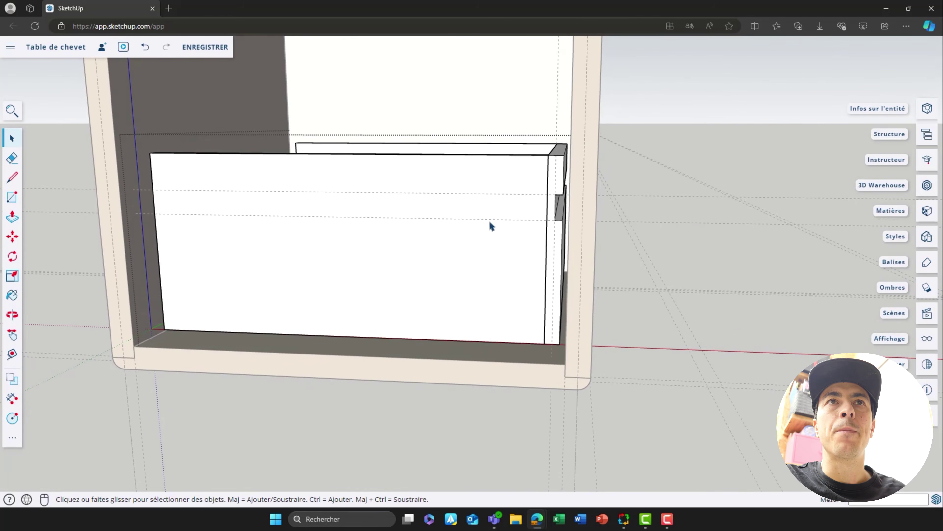
- Convert the grooved right side panel into a component named "Panneau latéral tiroir"
click(561, 183)
right_click(560, 191)
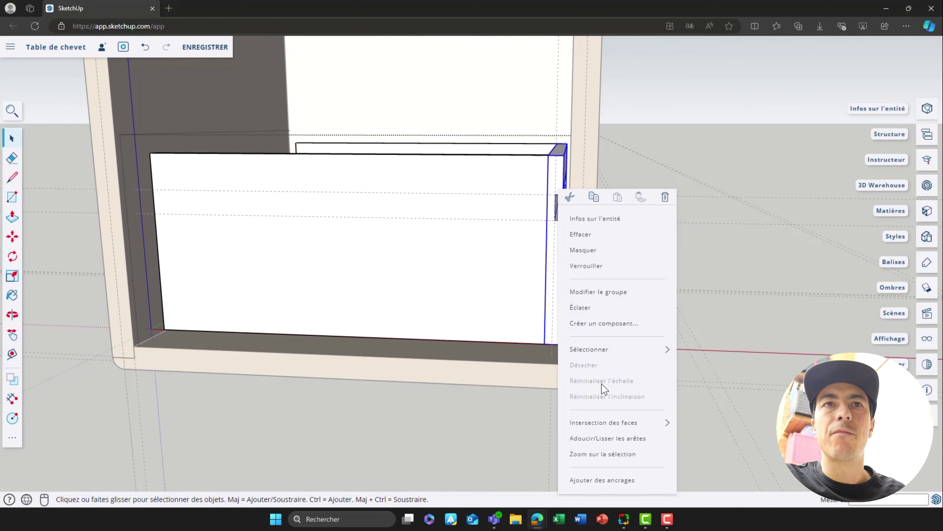
click(596, 323)
click(459, 274)
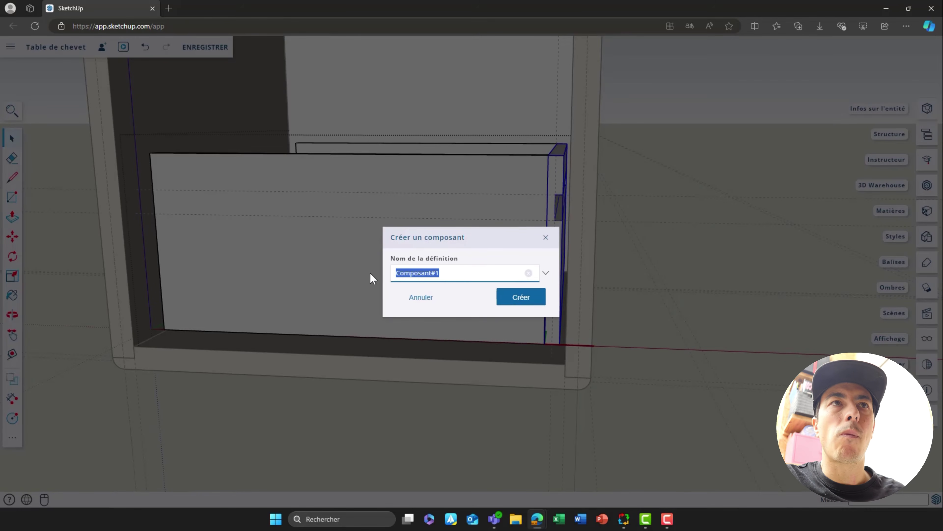
text(Panneau latéral tiroir)
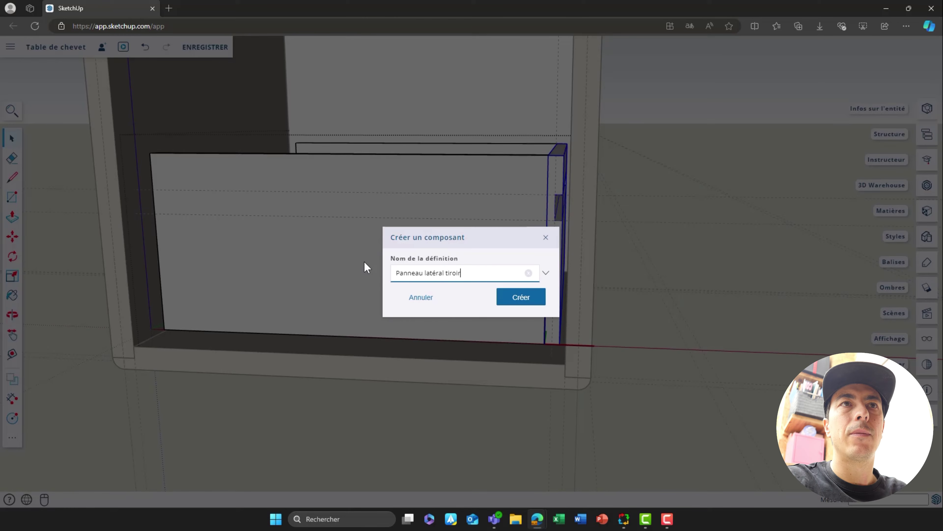
click(520, 297)
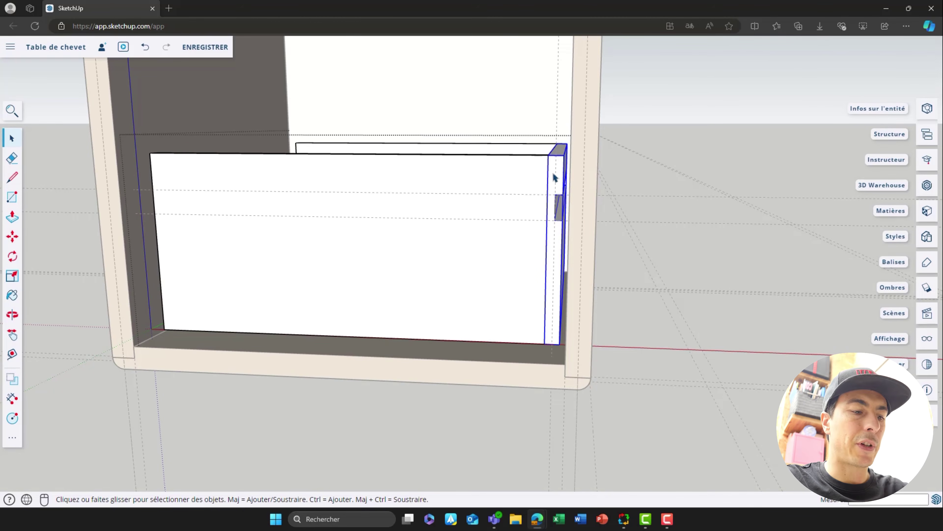
- Copy the grooved right side panel component to the left end of the drawer front, aligned with its upper corner
key(m)
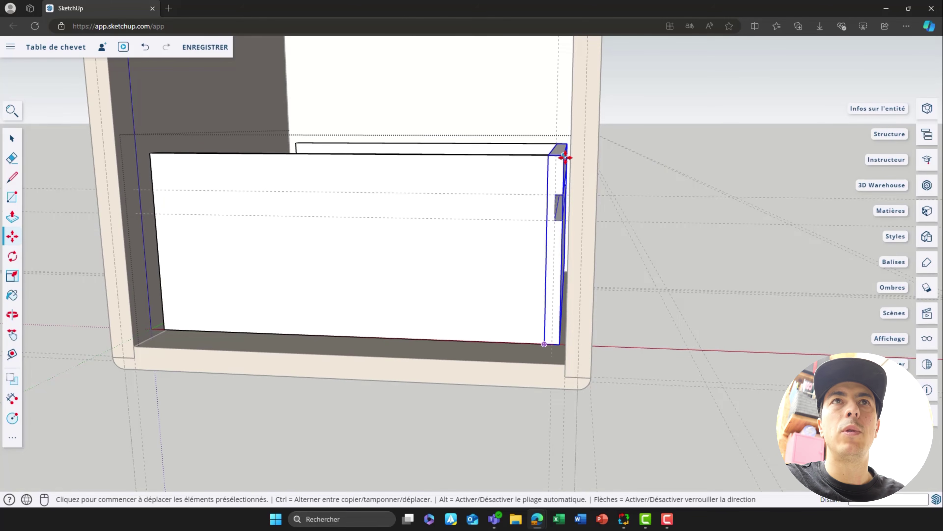
click(556, 158)
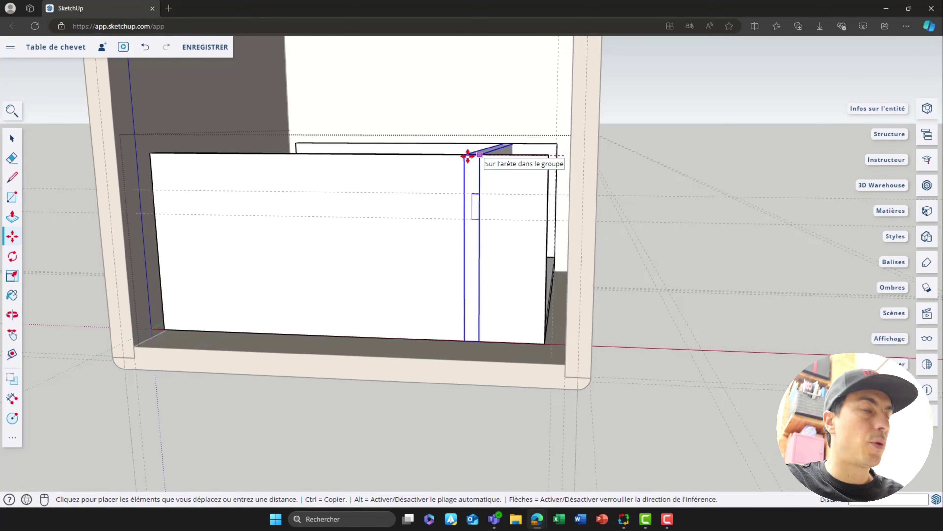
key(ctrl)
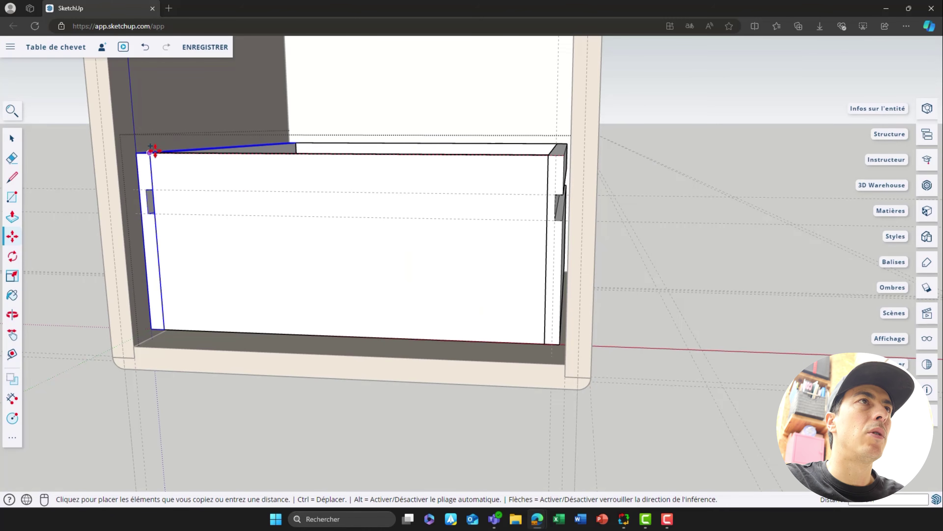
click(150, 152)
key(space)
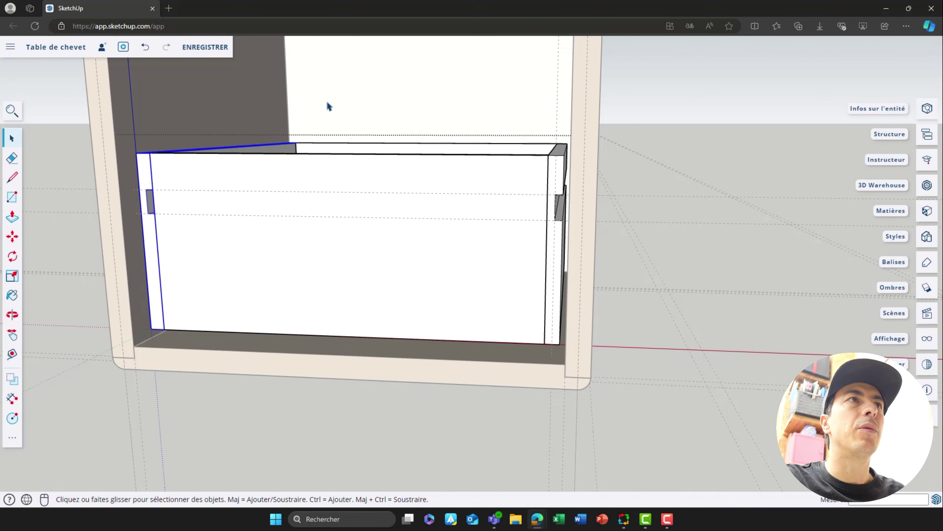
- Flip the copied left side panel along the red axis so its groove faces the cabinet side, and close the drawer group
middle_drag(240, 160, 182, 195)
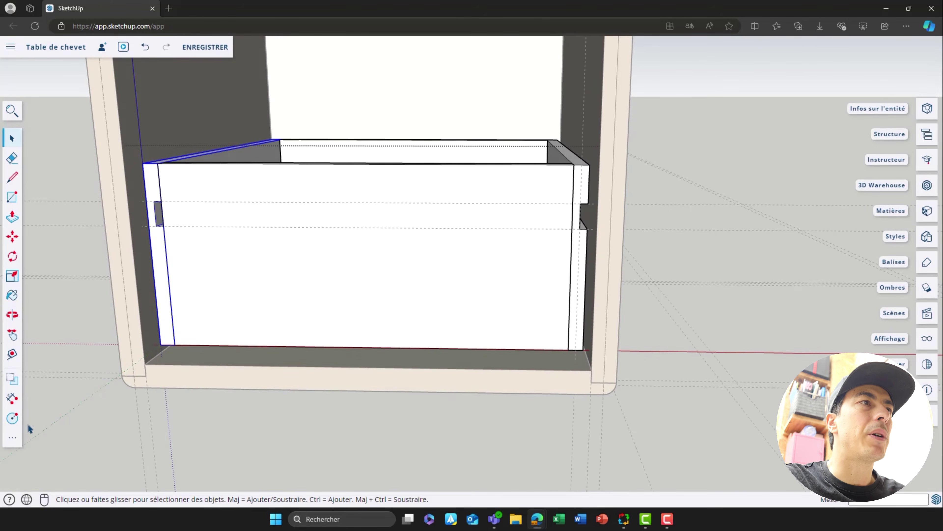
click(15, 435)
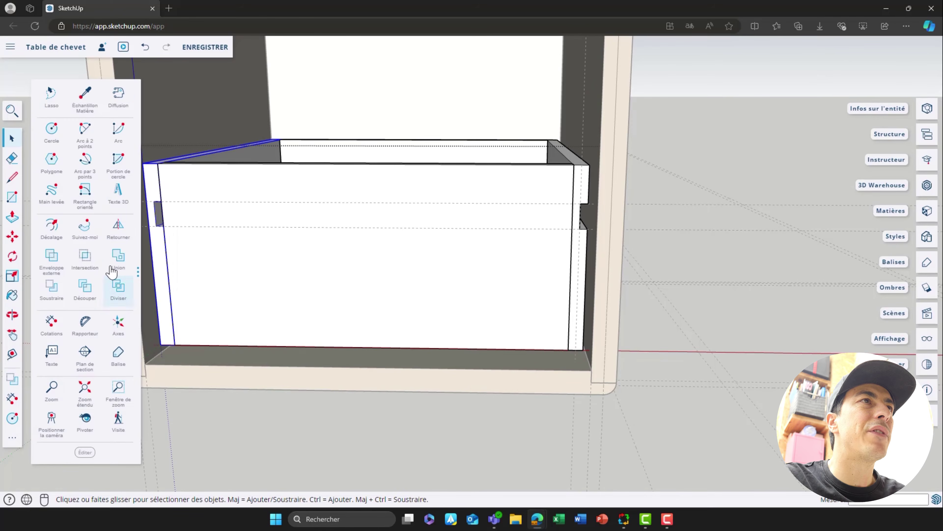
click(120, 227)
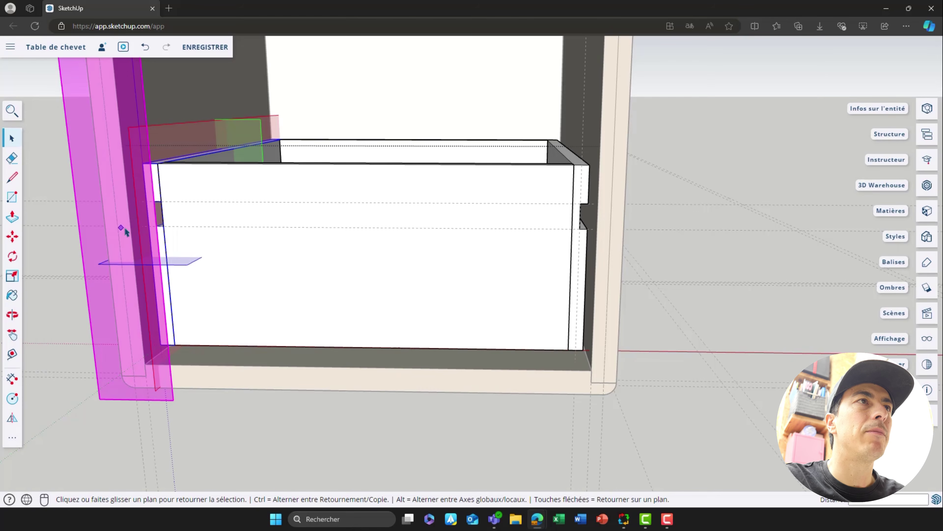
click(157, 143)
mouse_move(141, 197)
middle_down()
mouse_move(116, 211)
mouse_move(125, 222)
mouse_move(245, 202)
mouse_move(240, 190)
mouse_move(209, 182)
mouse_move(130, 192)
mouse_move(240, 197)
mouse_move(141, 196)
middle_up()
key(space)
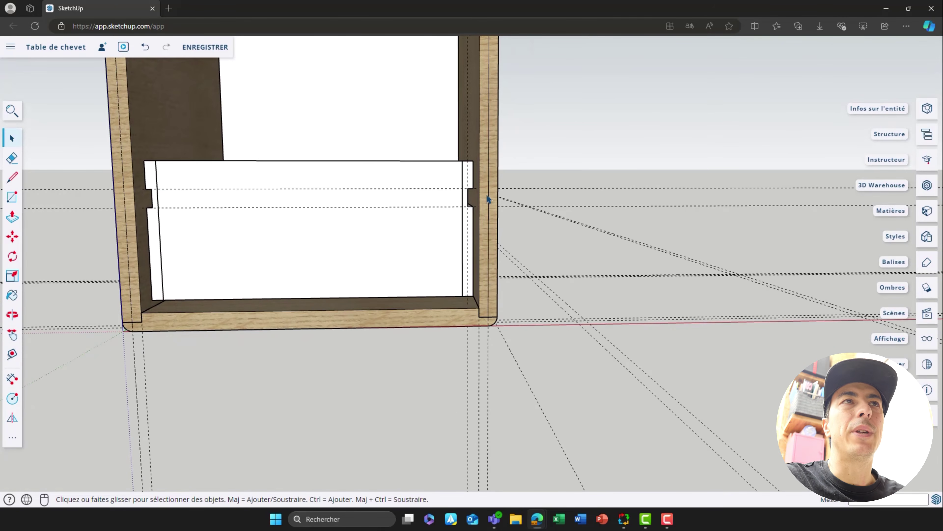
- Place a vertical guide inside the right panel's groove, offset outward from the existing guide at the groove's inner edge
scroll(487, 199, up, 6)
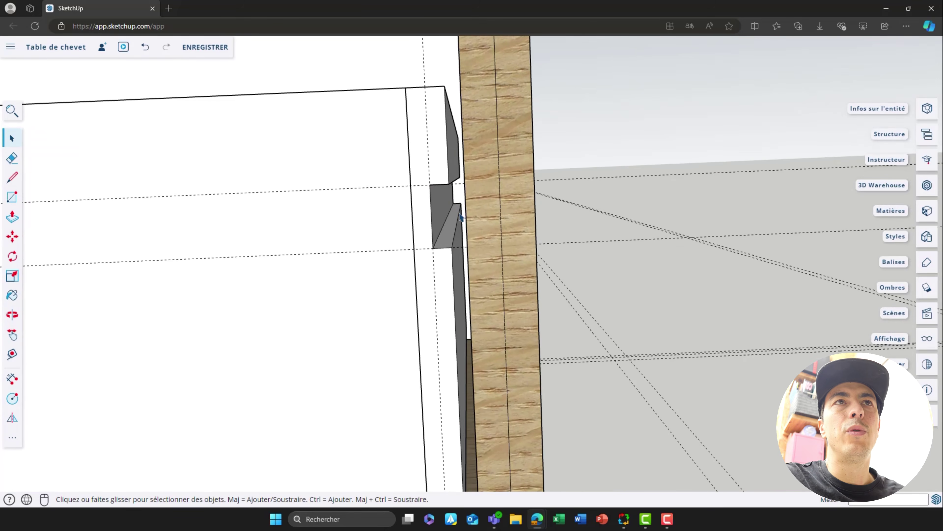
middle_drag(461, 218, 473, 187)
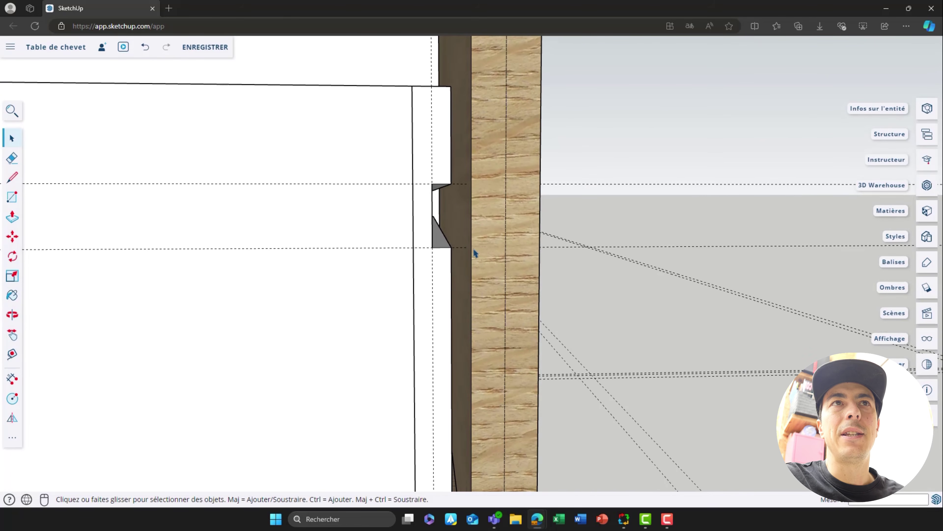
middle_drag(476, 254, 471, 257)
scroll(444, 182, up, 3)
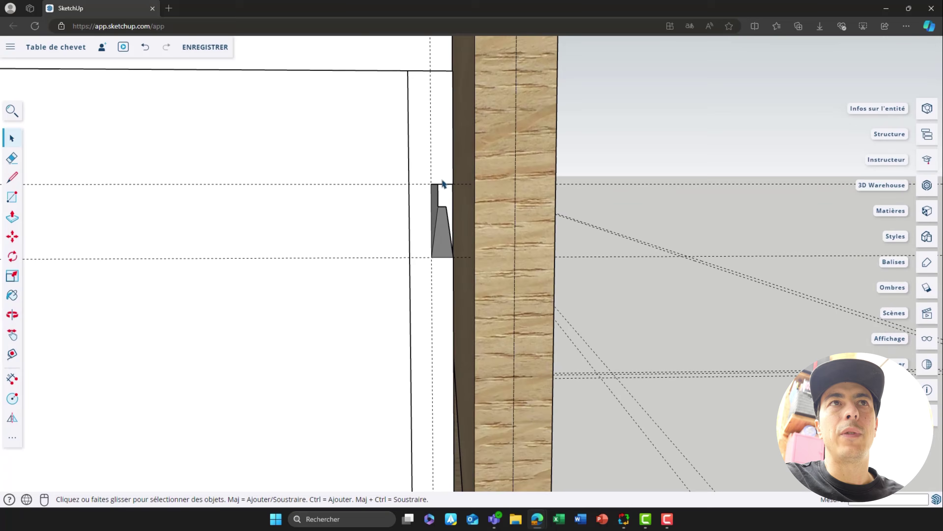
key(t)
click(427, 200)
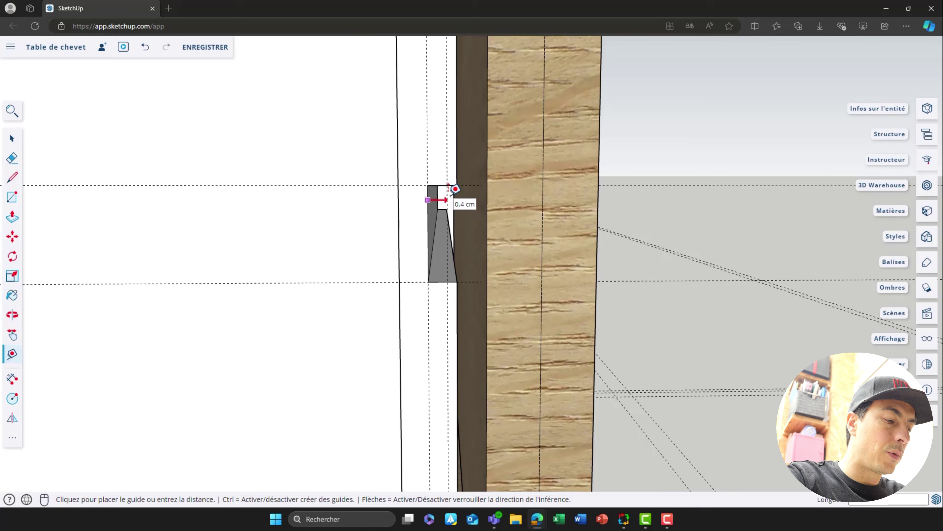
click(453, 189)
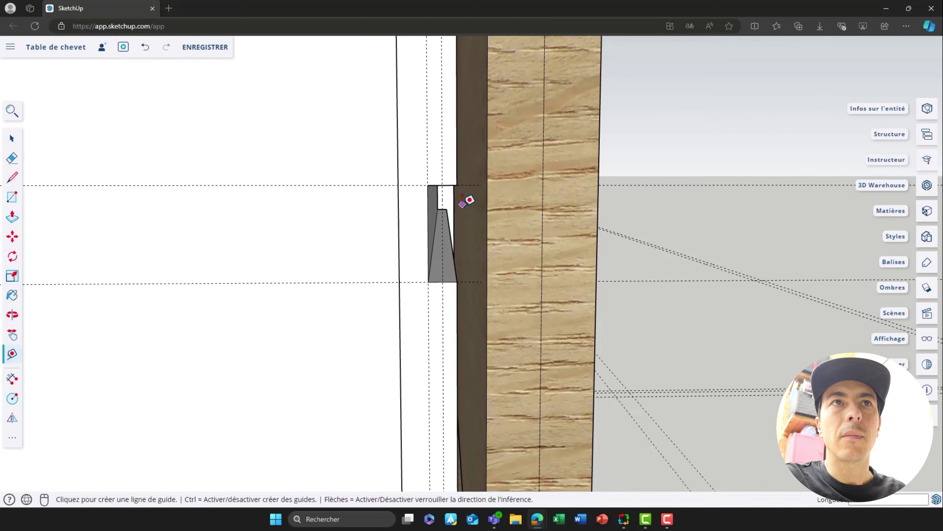
- Draw a rectangle between the horizontal guides, from the new vertical guide to beyond the drawer's right outer face
click(12, 197)
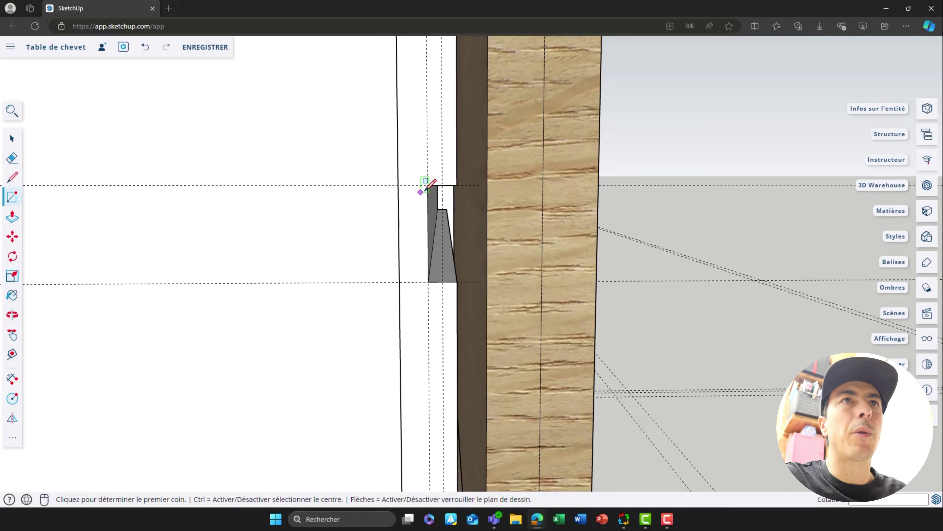
click(442, 185)
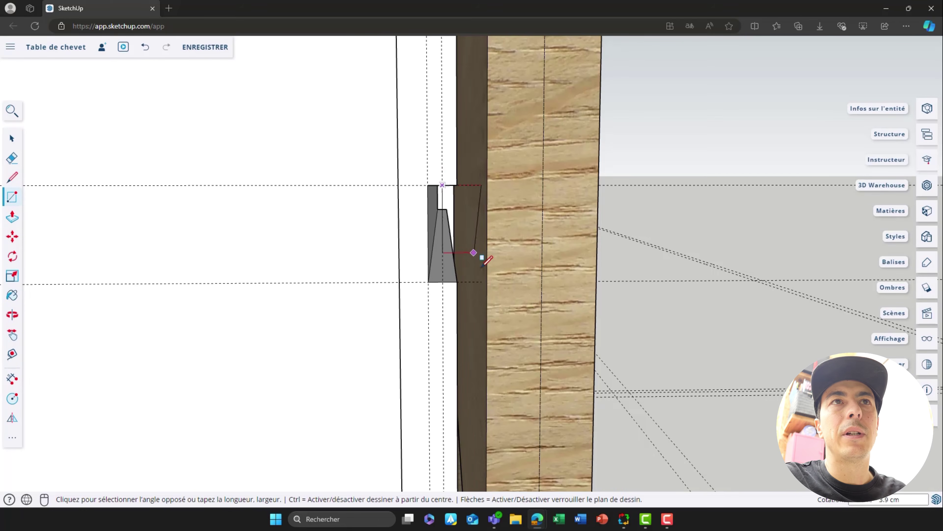
click(482, 281)
key(space)
middle_drag(472, 233, 455, 202)
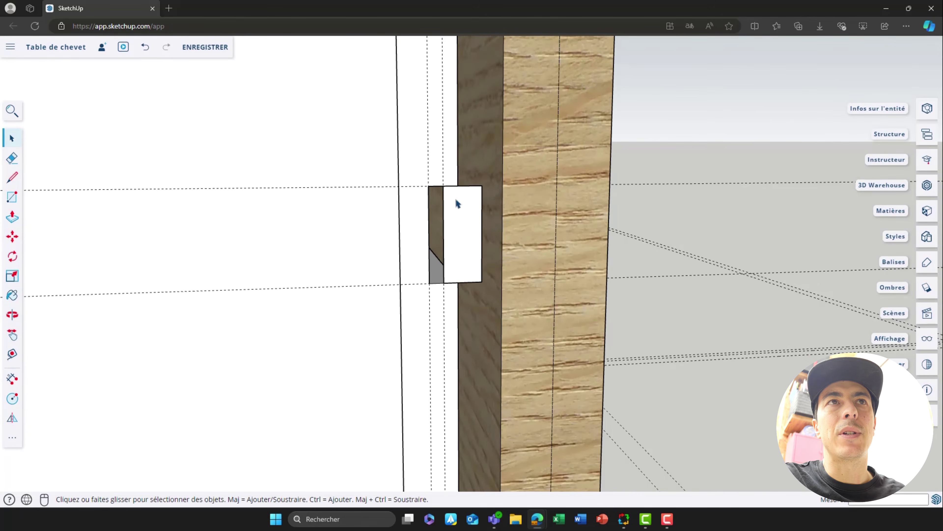
- Turn the runner rectangle, including its face and edges, into a group
click(460, 204)
double_click(460, 203)
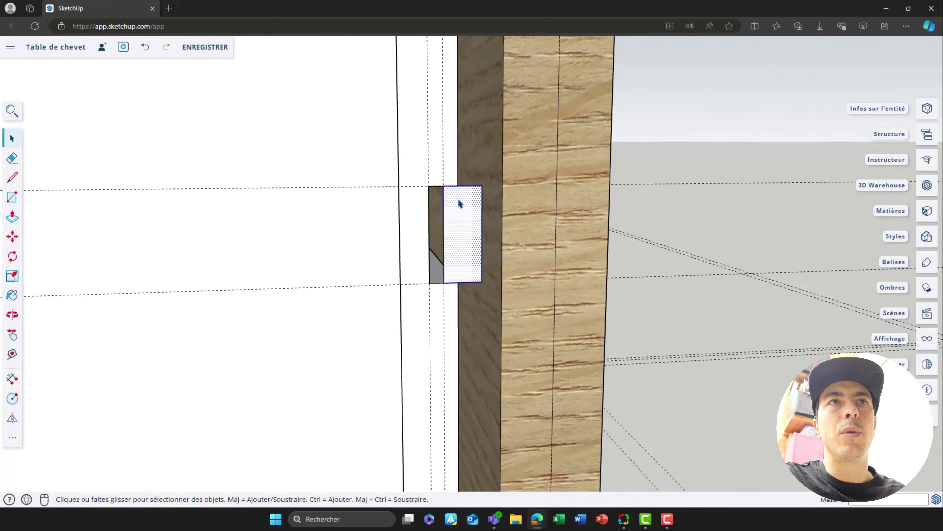
right_click(460, 204)
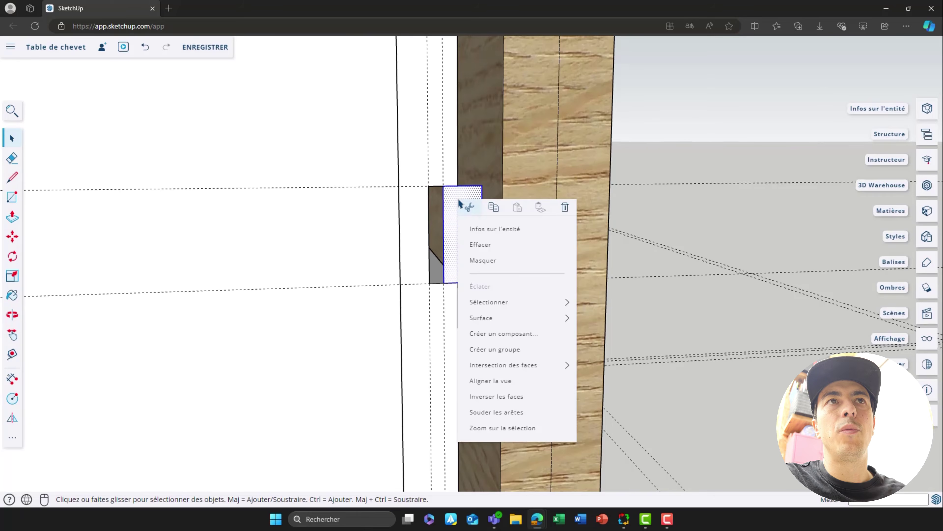
click(513, 351)
click(628, 148)
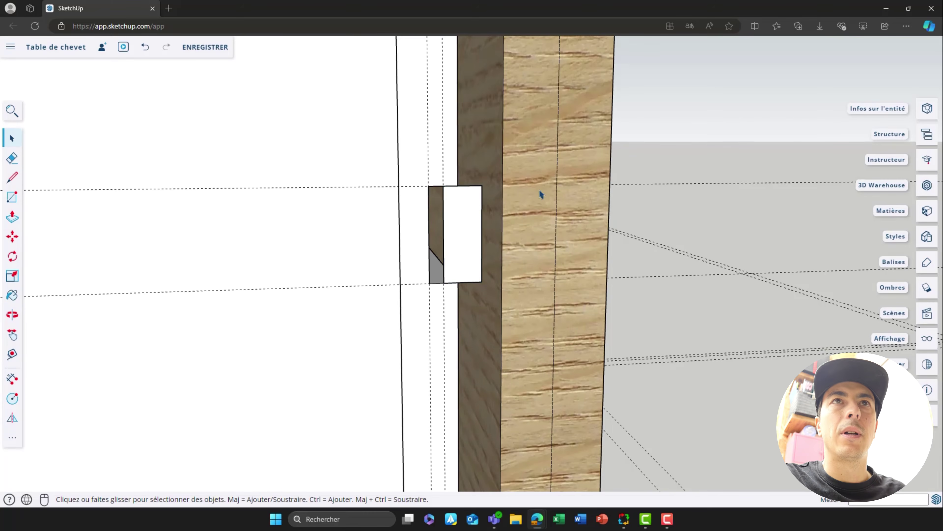
- Open the runner group for editing and extrude its face back to the drawer's rear corner, then close the group
scroll(464, 224, down, 2)
double_click(464, 223)
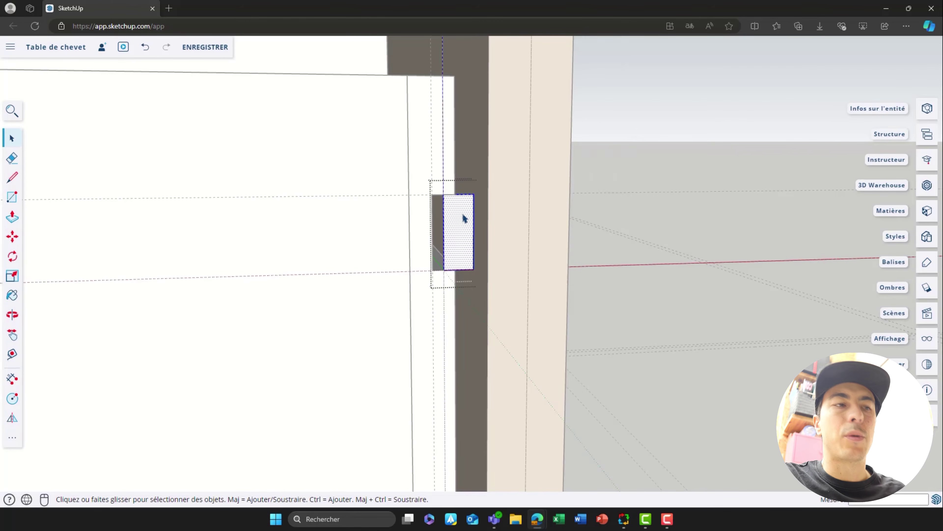
key(p)
middle_drag(430, 172, 437, 196)
middle_drag(406, 93, 435, 148)
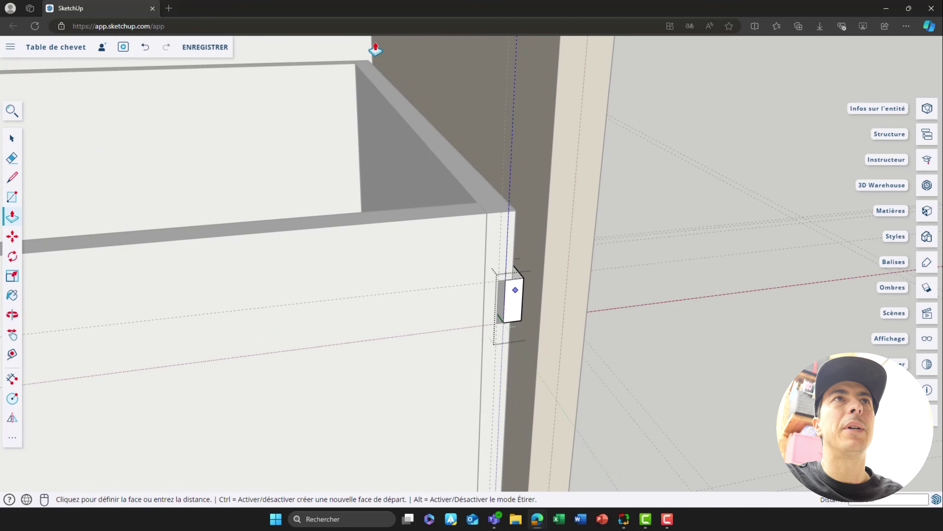
click(363, 67)
key(space)
- Copy the right runner across along the red axis to the inner lower corner of the left panel's groove
middle_drag(653, 130, 572, 247)
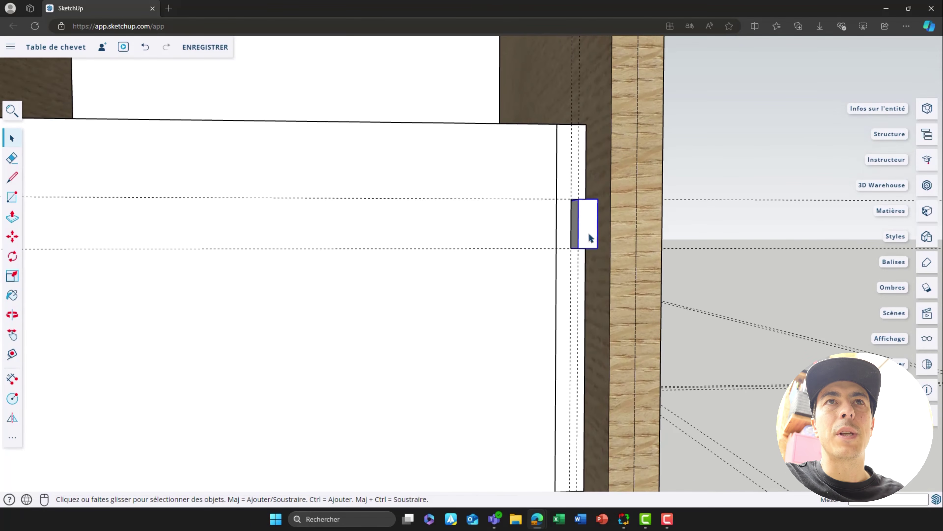
click(12, 236)
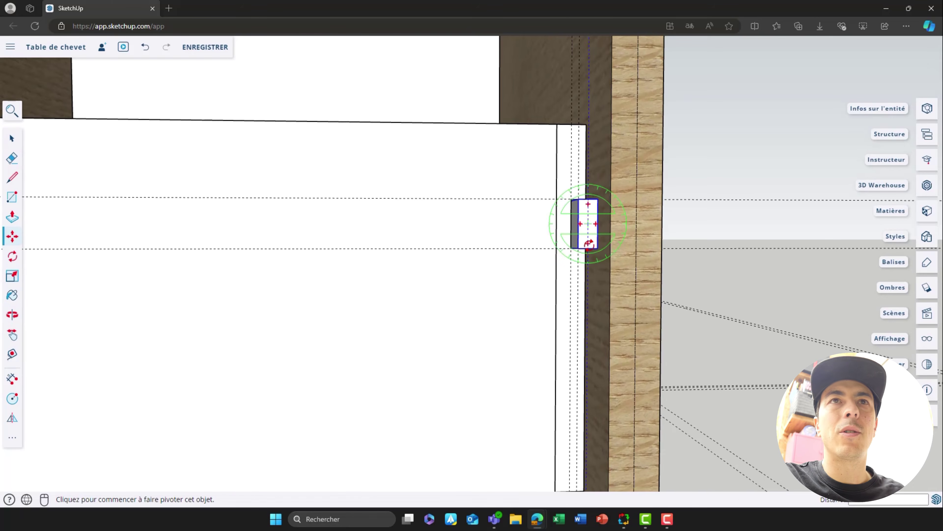
click(598, 248)
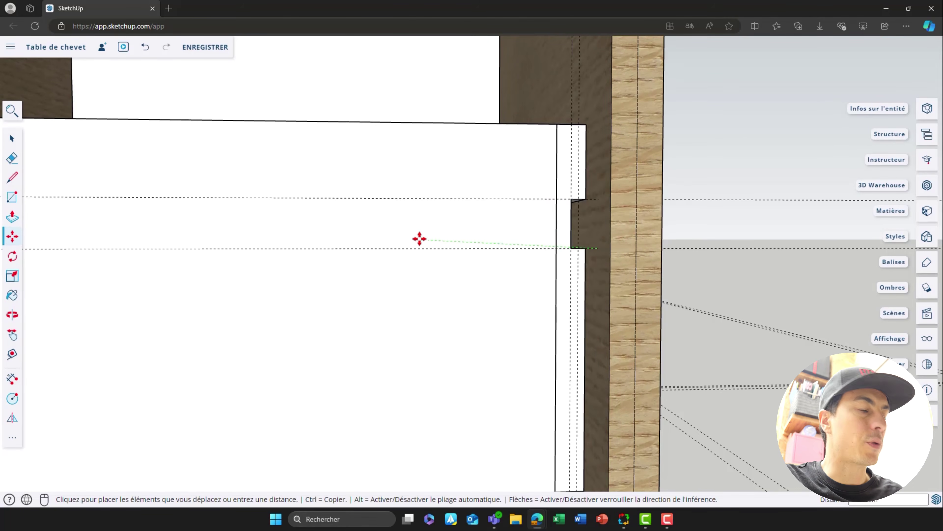
key(ctrl)
middle_drag(337, 236, 389, 248)
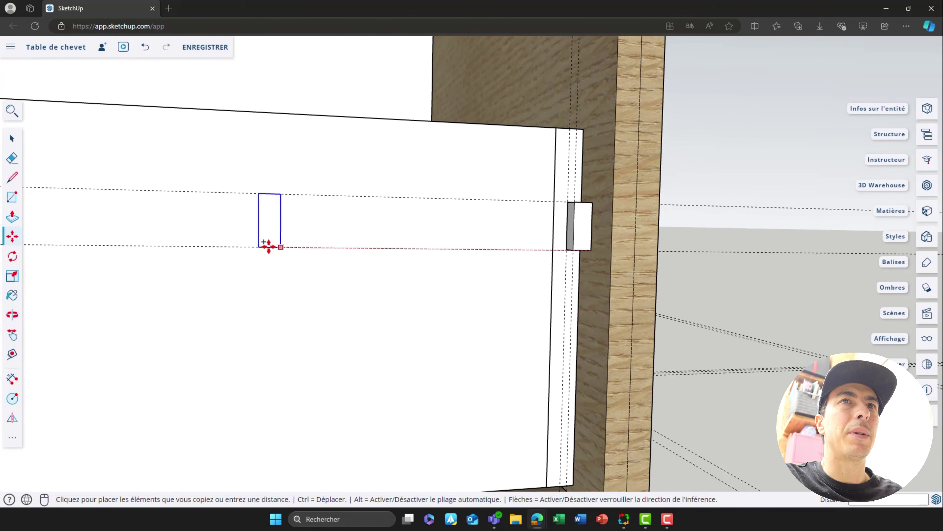
shift+middle_drag(277, 247, 668, 225)
shift+middle_drag(357, 225, 440, 216)
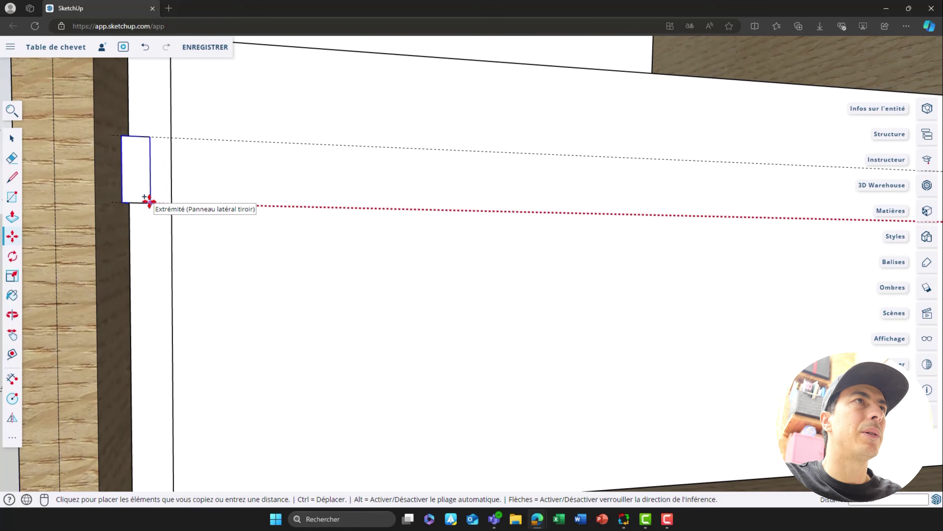
click(148, 202)
- Move the copied left runner slightly outward from the groove's inner face to leave clearance
scroll(141, 200, up, 3)
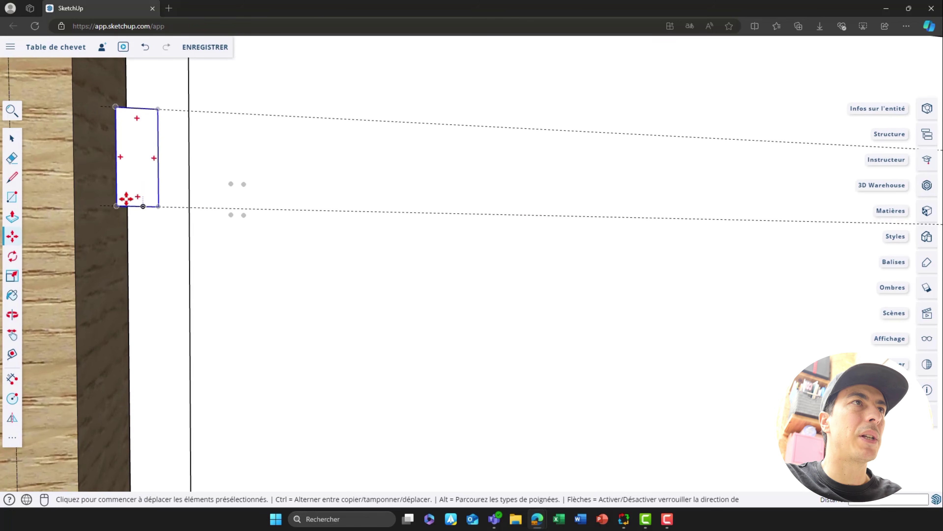
click(116, 206)
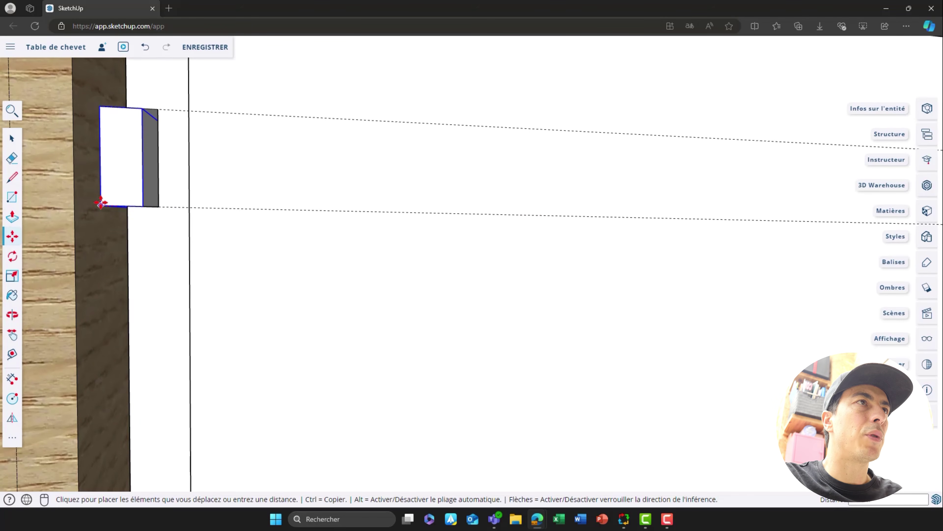
click(101, 205)
key(space)
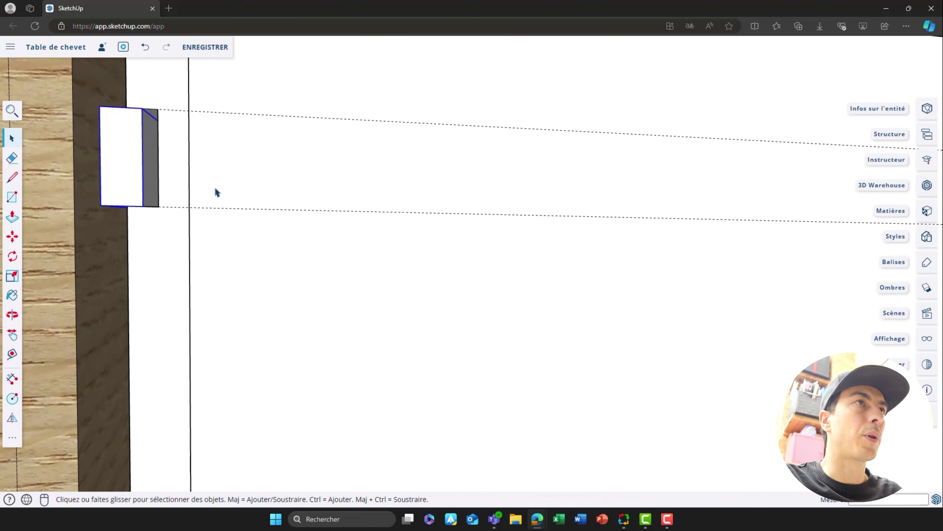
- Examine the drawer with its two side runners and the whole bedside table from several angles
scroll(215, 187, down, 2)
mouse_move(194, 184)
middle_down()
mouse_move(231, 193)
mouse_move(199, 191)
middle_up()
scroll(200, 191, down, 3)
scroll(200, 193, down, 2)
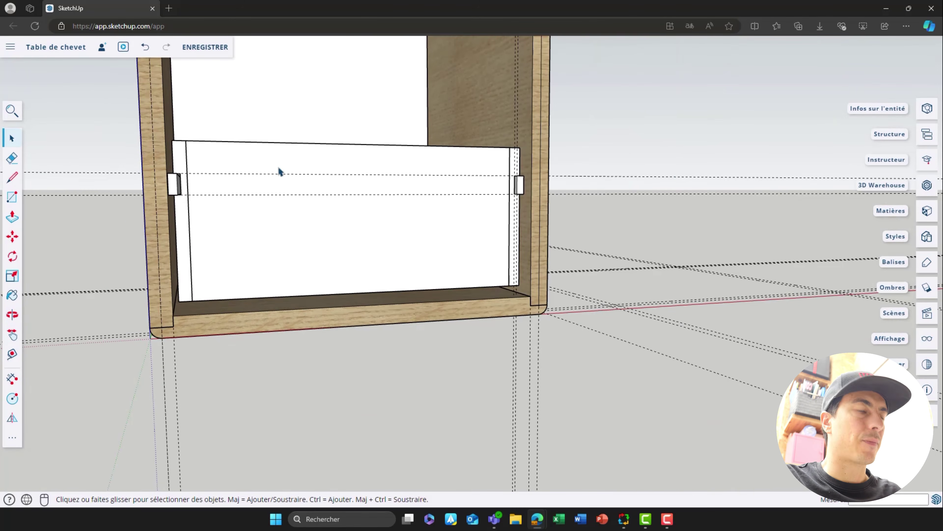
key(o)
drag(275, 179, 216, 180)
middle_drag(216, 180, 152, 215)
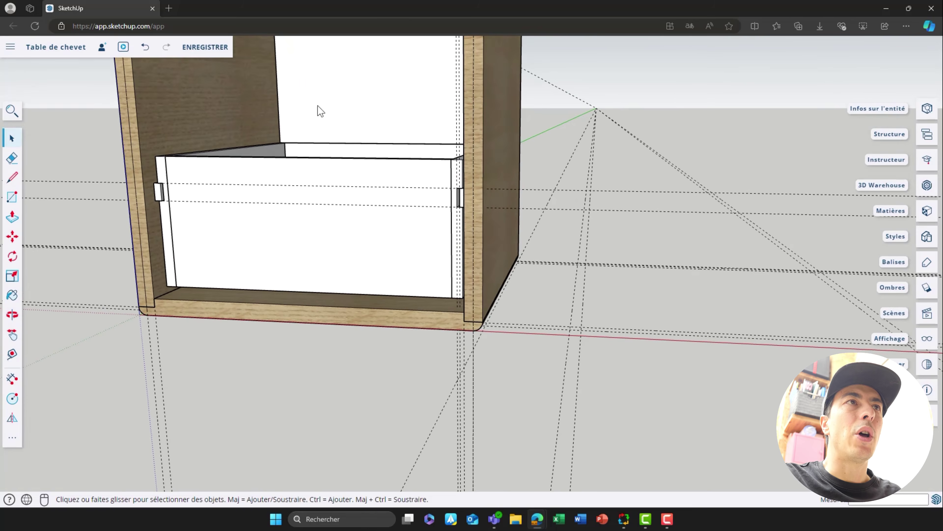
shift+middle_drag(318, 109, 289, 74)
scroll(358, 169, down, 3)
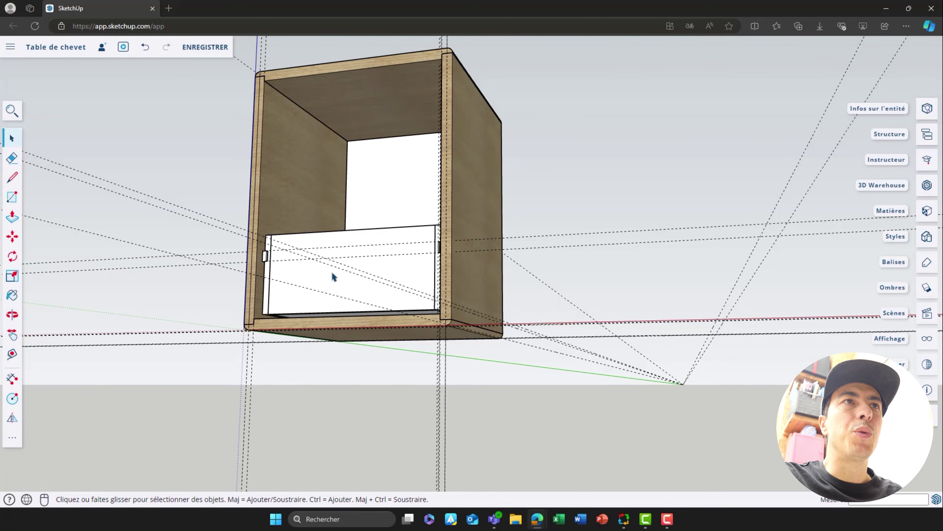
middle_drag(331, 275, 397, 298)
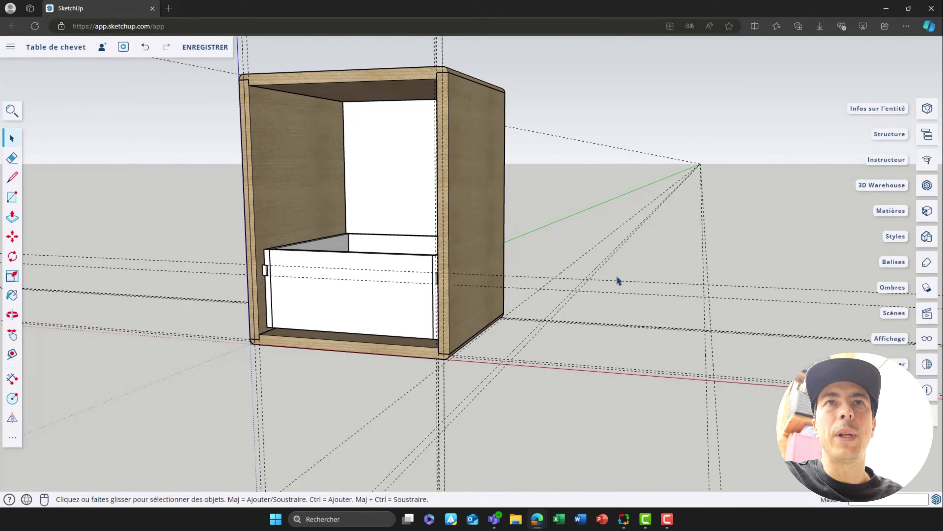
middle_drag(550, 294, 776, 330)
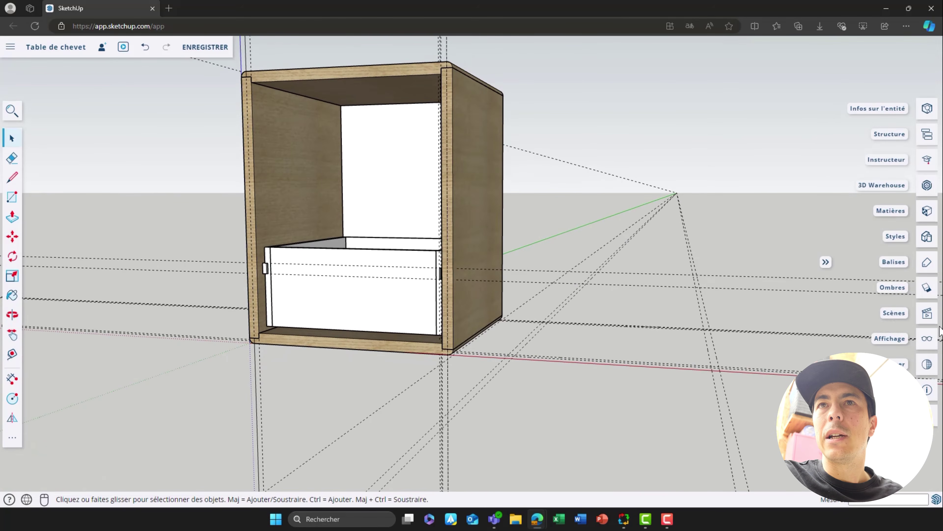
- Delete all construction guides from the bedside table model
click(927, 338)
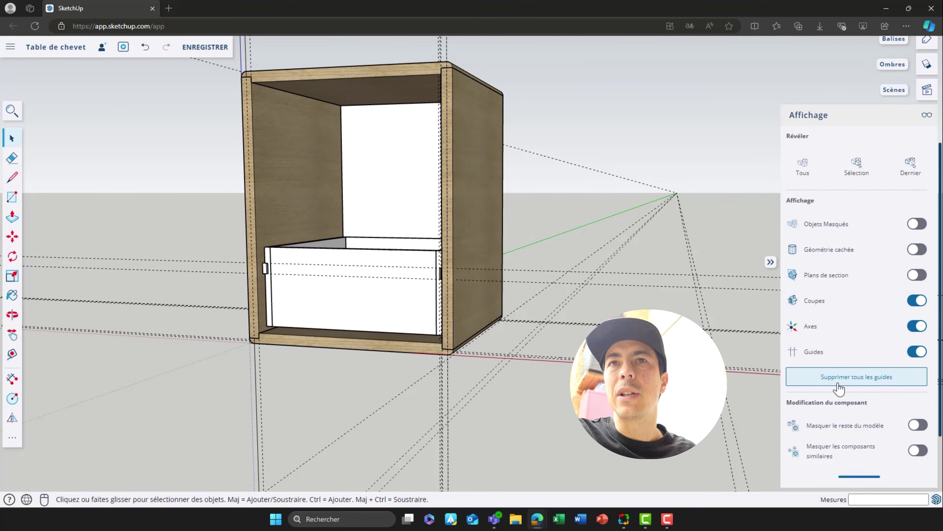
click(866, 385)
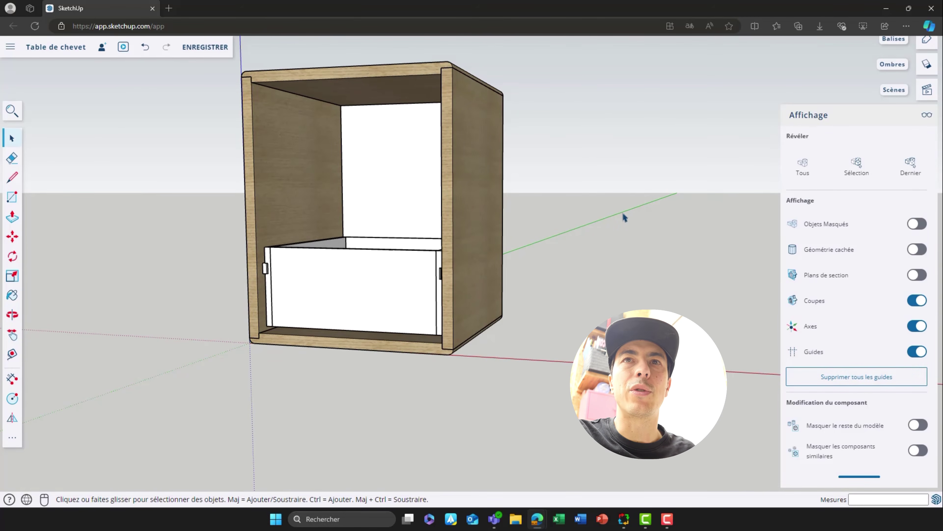
key(o)
drag(624, 215, 585, 244)
key(space)
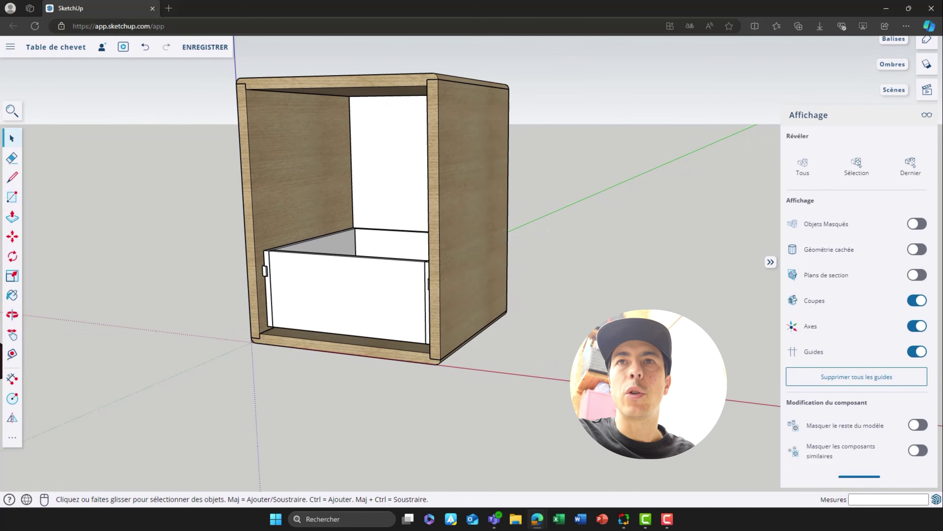
click(921, 360)
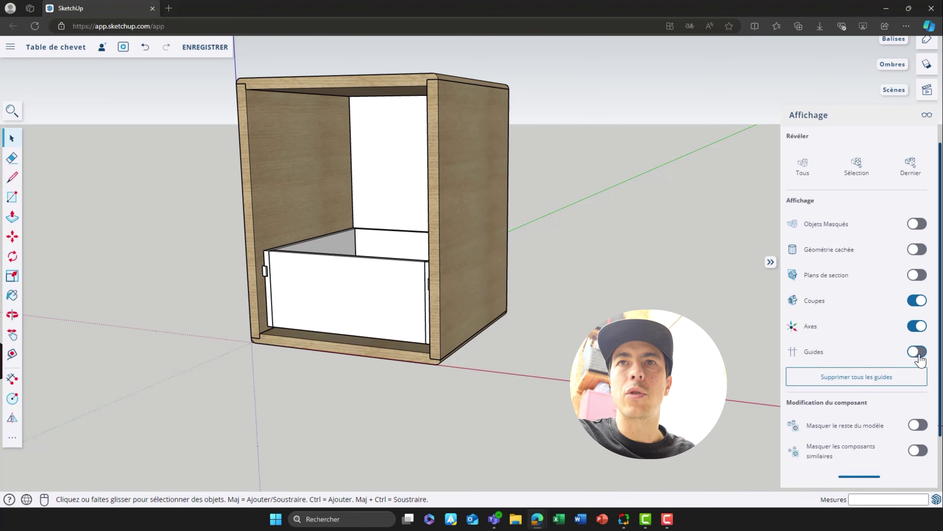
click(920, 363)
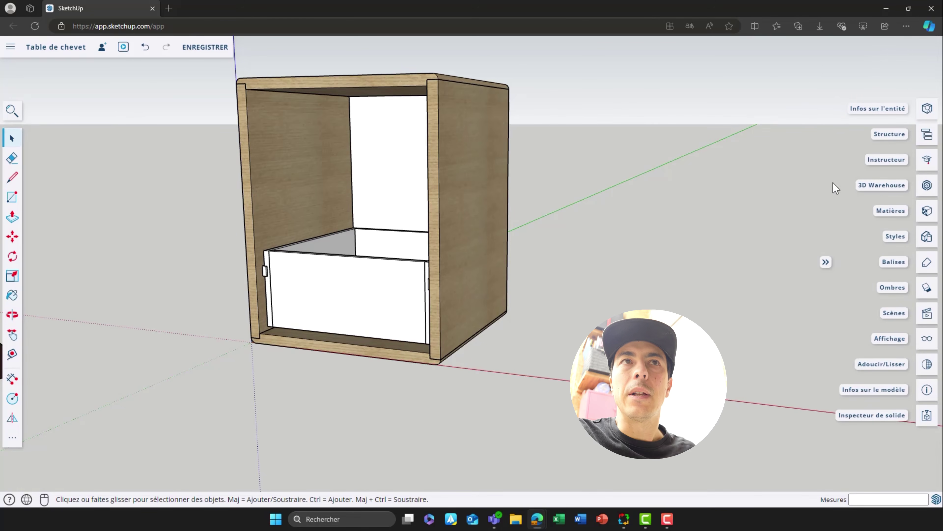
click(927, 116)
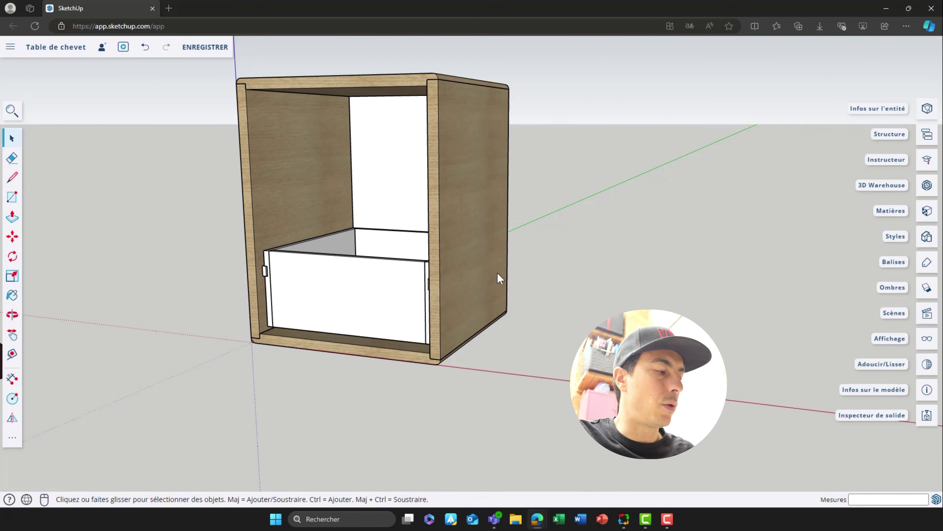
key(o)
drag(462, 281, 400, 264)
key(space)
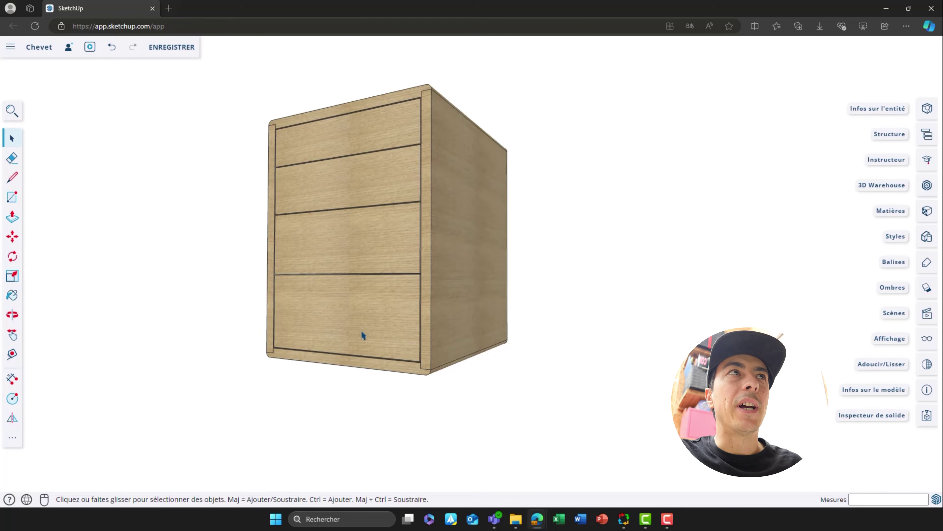
- Undo the removal of the leg base under the four-drawer cabinet, and redo that removal
middle_drag(402, 220, 408, 264)
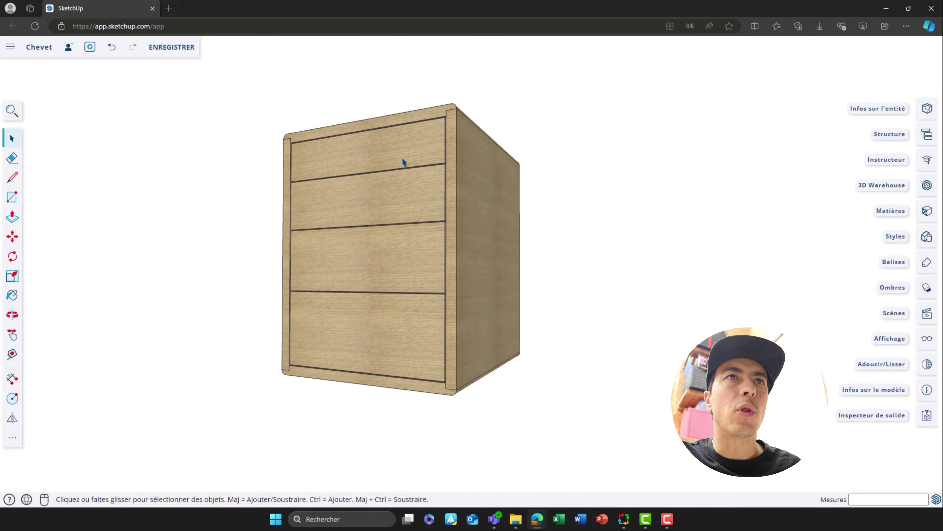
mouse_move(307, 330)
middle_down()
mouse_move(385, 328)
mouse_move(421, 316)
mouse_move(426, 303)
mouse_move(371, 342)
mouse_move(301, 314)
middle_up()
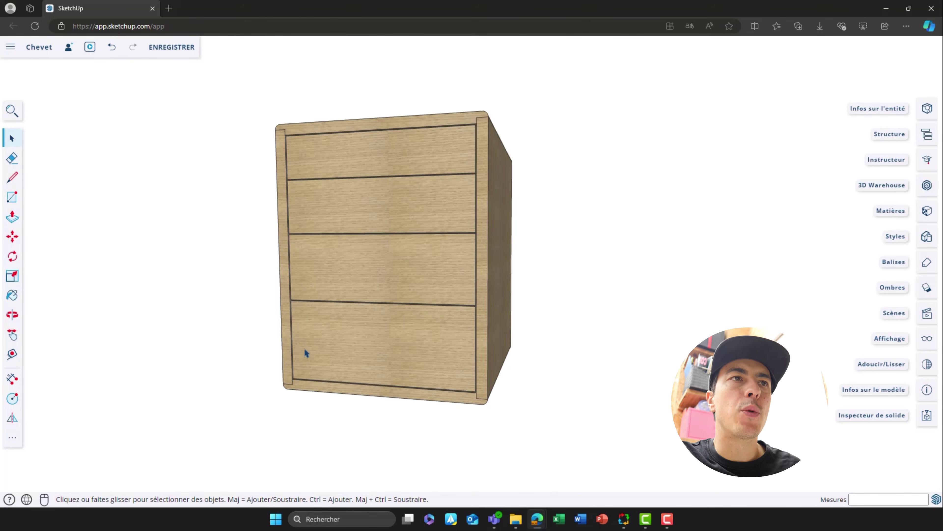
middle_drag(499, 316, 423, 270)
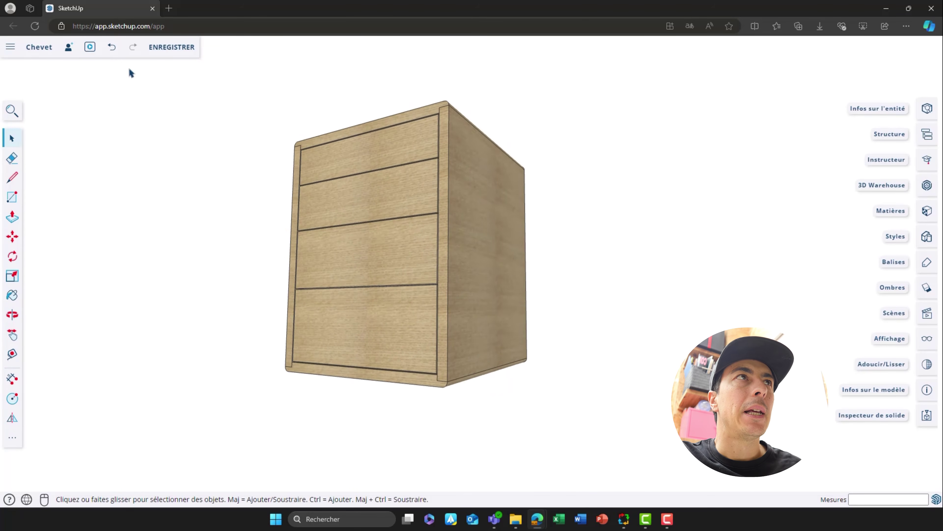
click(120, 51)
middle_drag(274, 232, 453, 408)
scroll(436, 358, down, 3)
middle_drag(411, 369, 336, 361)
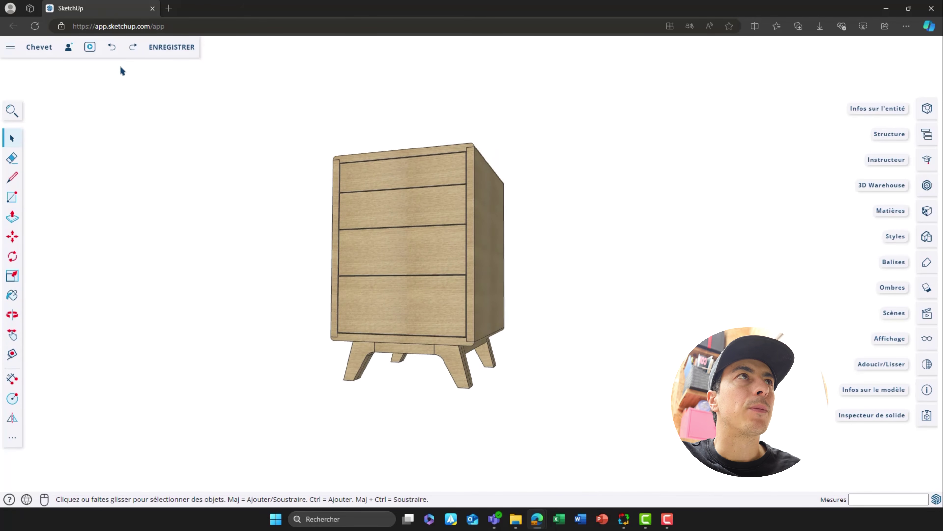
click(132, 47)
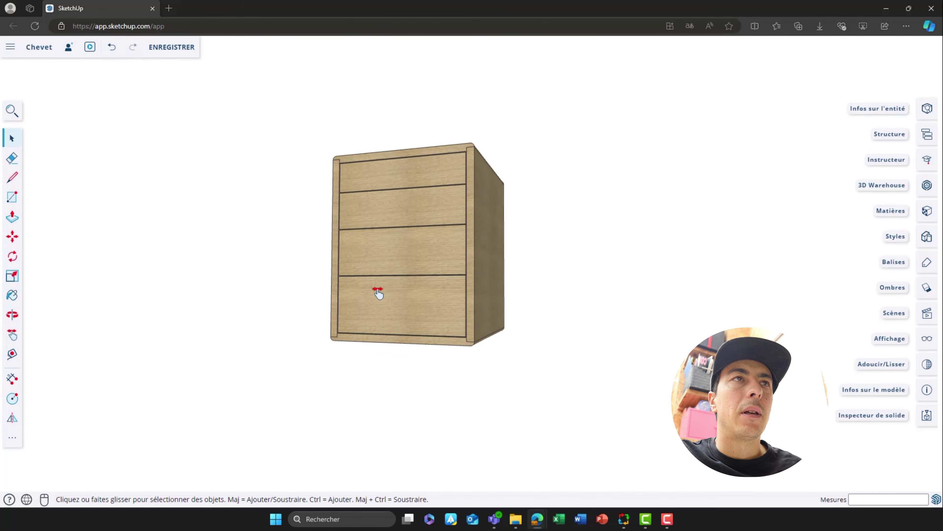
middle_drag(378, 294, 262, 262)
- Bring the leg base back under the four-drawer cabinet by undoing its removal
click(112, 47)
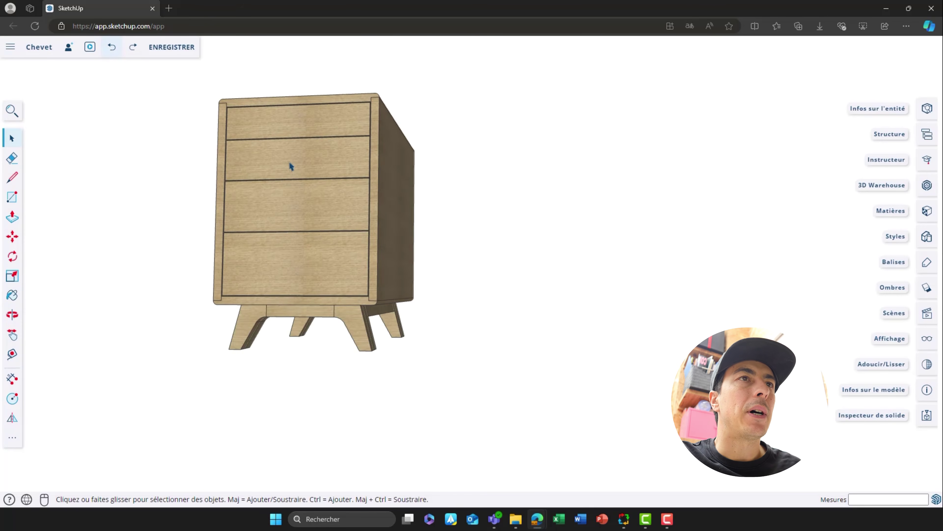
middle_drag(419, 221, 366, 268)
scroll(299, 283, down, 4)
shift+middle_drag(301, 276, 336, 291)
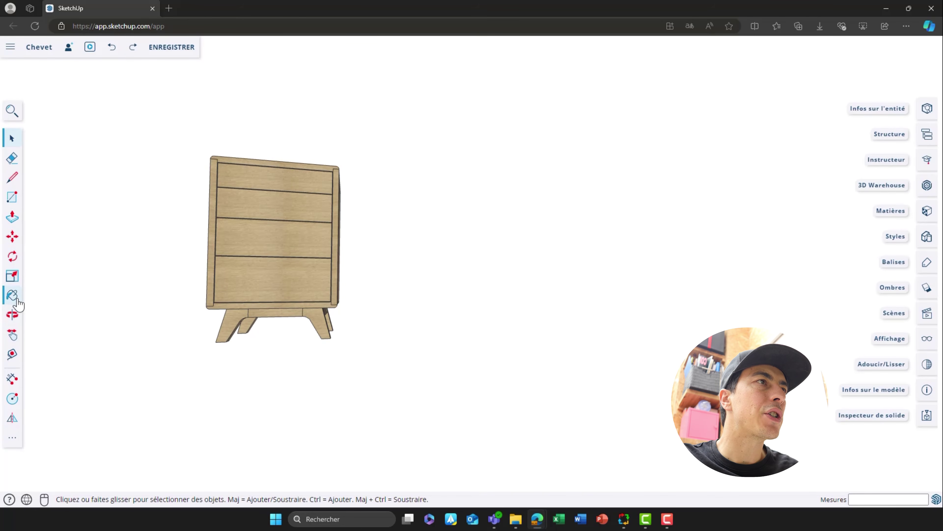
- Place a vertical guide beside the cabinet, about 35.4 cm from its right front edge
click(14, 359)
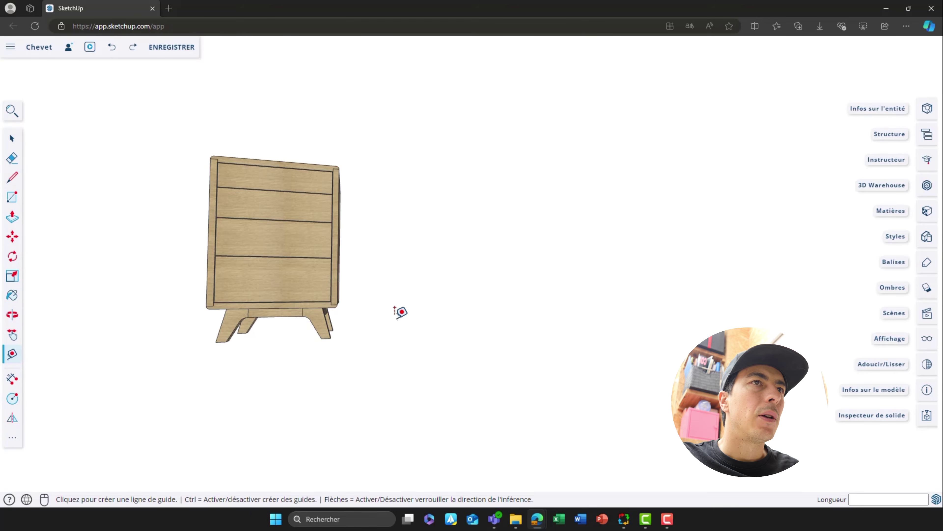
middle_drag(400, 312, 300, 327)
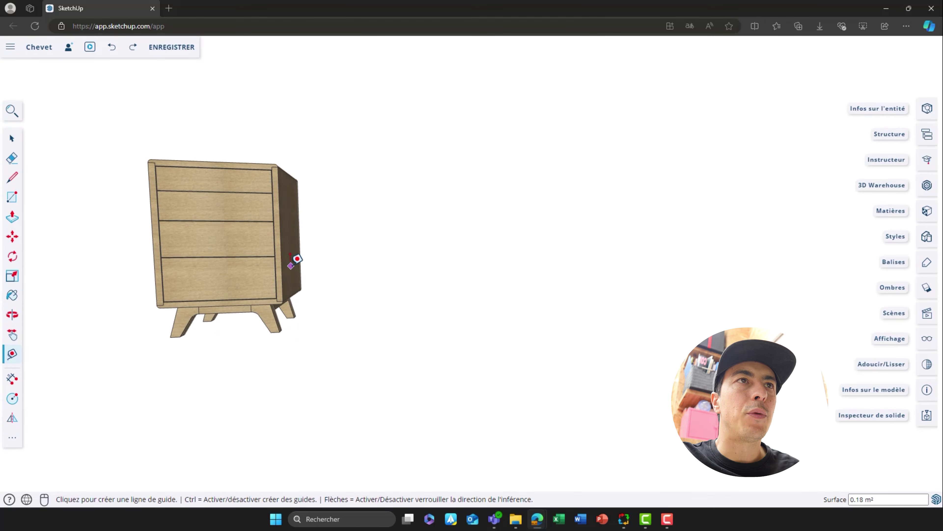
click(282, 270)
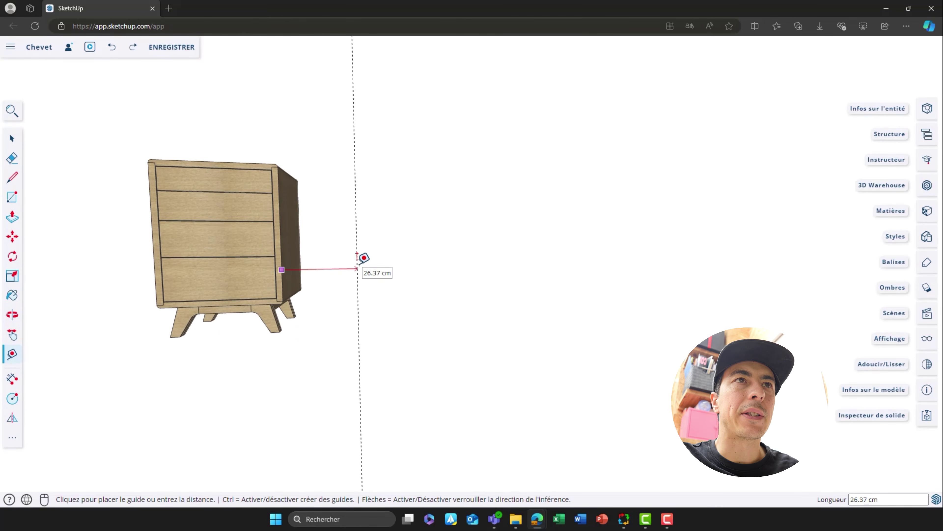
click(380, 256)
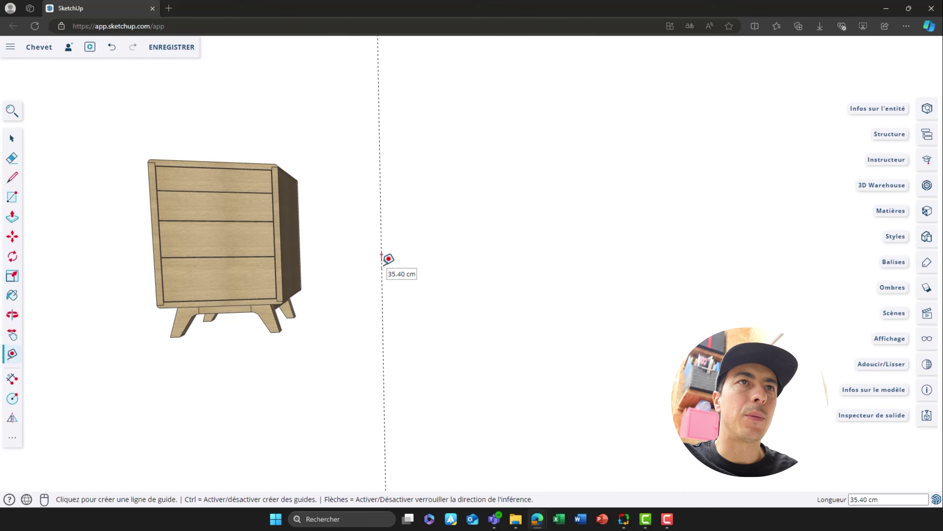
middle_drag(423, 263, 379, 272)
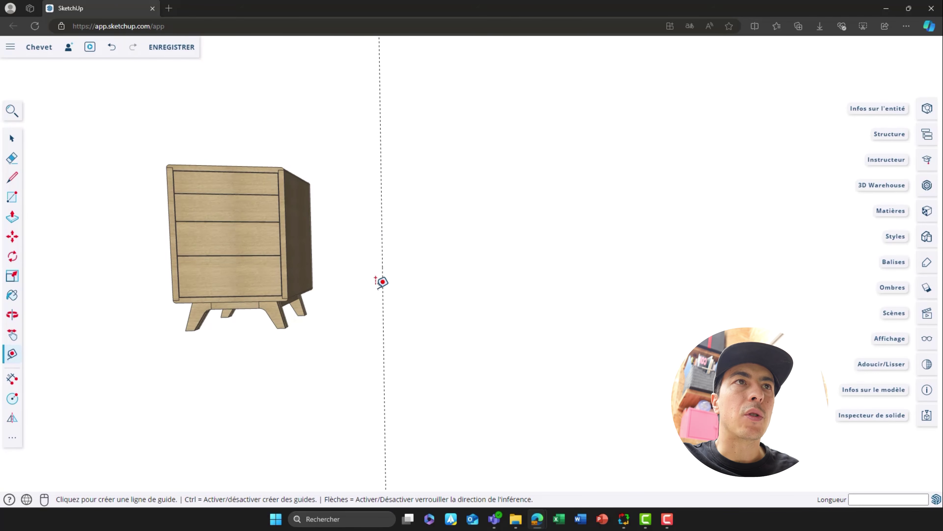
- Place a horizontal guide along the cabinet's bottom front edge, level with the top of the leg base
middle_drag(286, 320, 243, 267)
click(208, 281)
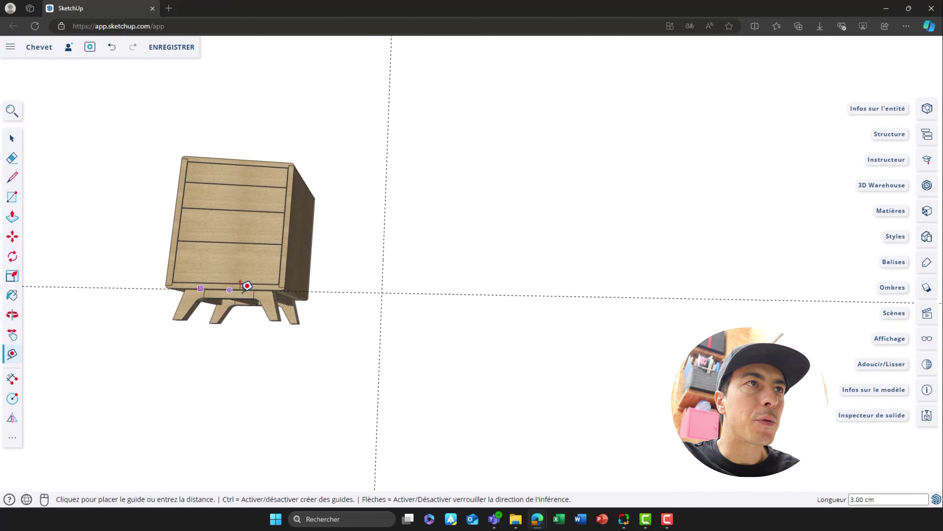
click(268, 285)
middle_drag(413, 252, 432, 286)
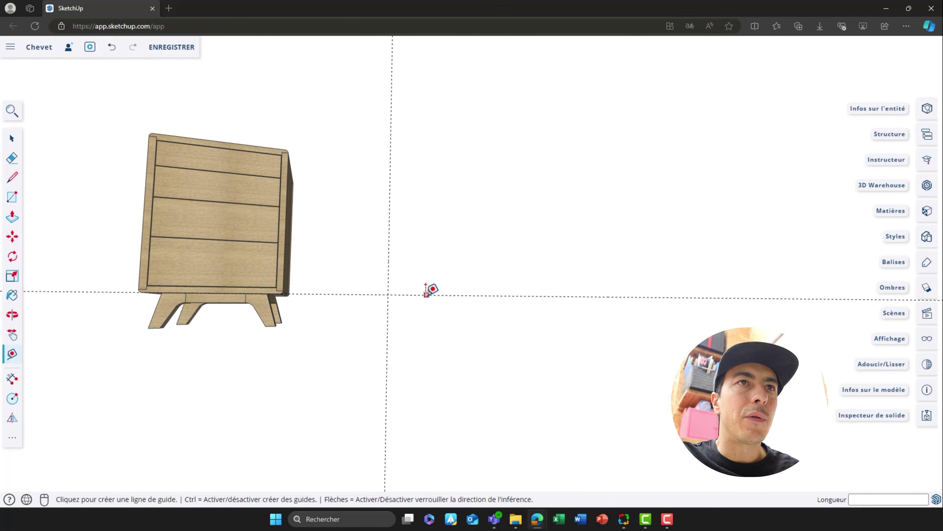
- Add a parallel horizontal guide 11 cm below the one at the cabinet's bottom edge
click(427, 294)
middle_drag(429, 319, 411, 331)
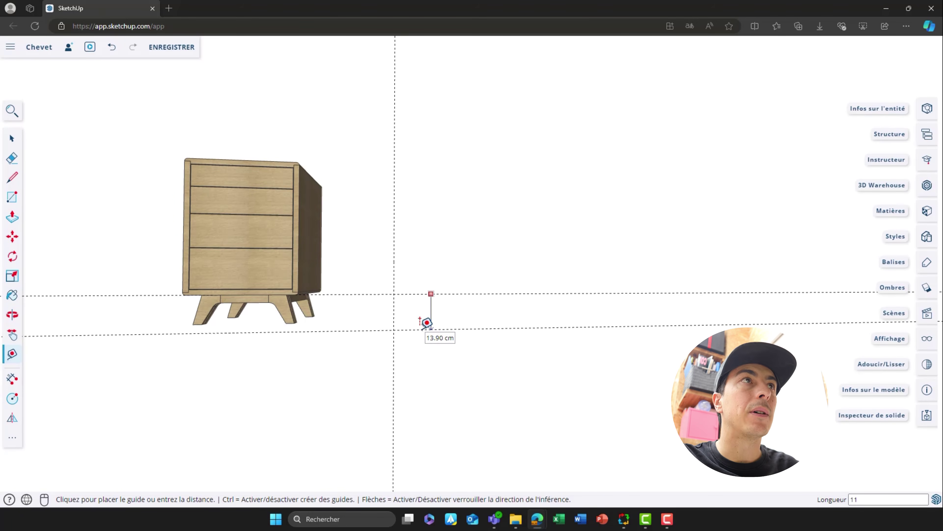
text(11)
key(Return)
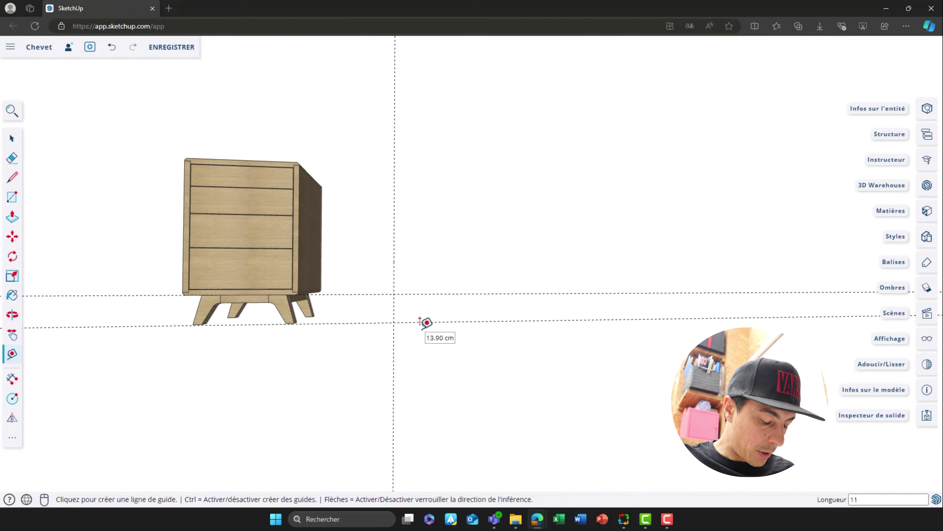
- Add a second vertical guide 3 cm outward from the first one beside the cabinet
click(394, 310)
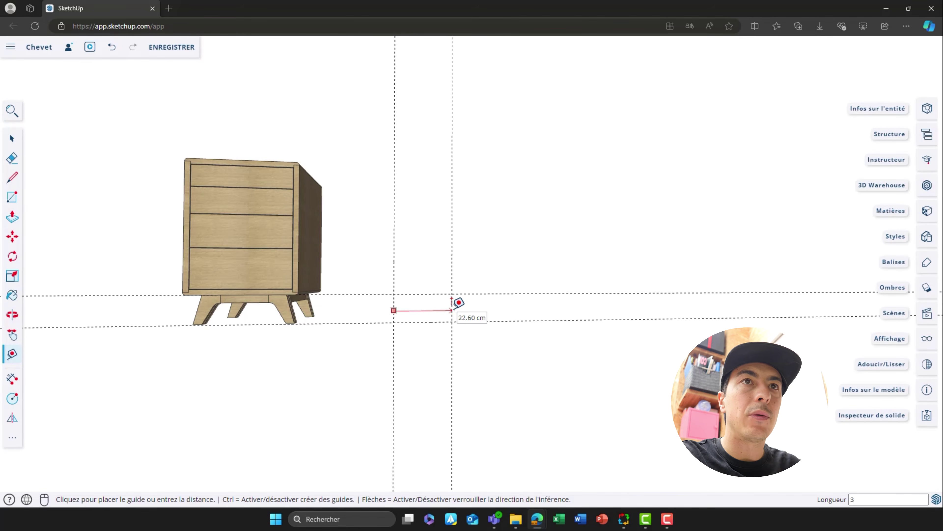
key(Return)
scroll(400, 319, up, 5)
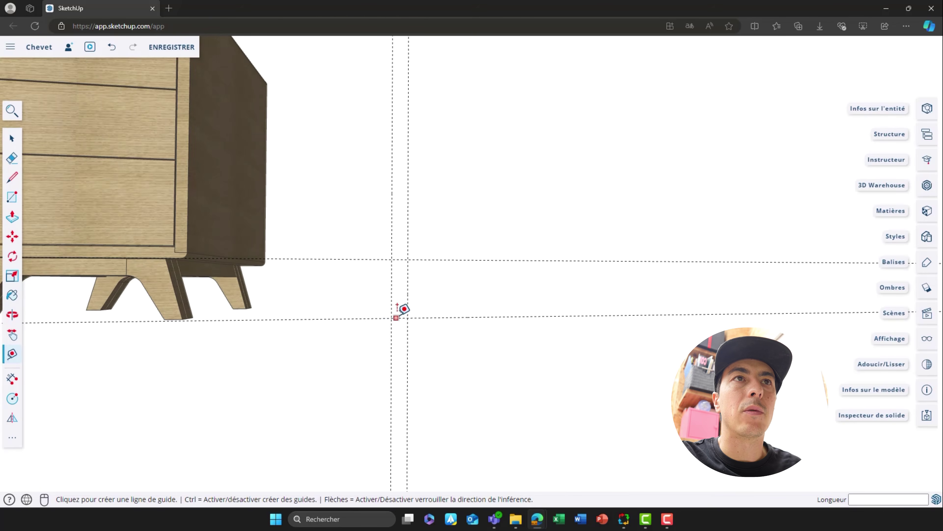
scroll(400, 320, up, 3)
scroll(446, 300, up, 2)
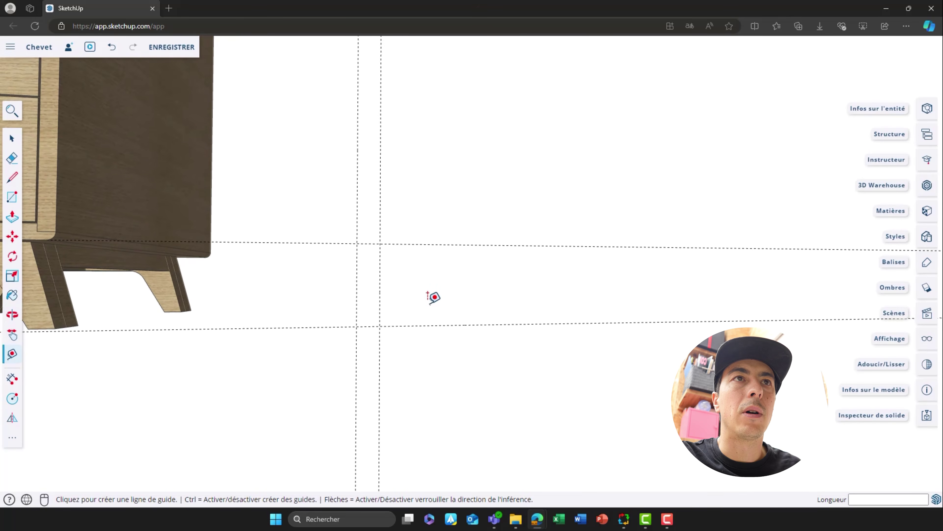
- Add a horizontal guide 3 cm below the upper one to mark the base rail's thickness
middle_drag(430, 305, 448, 305)
scroll(453, 306, down, 3)
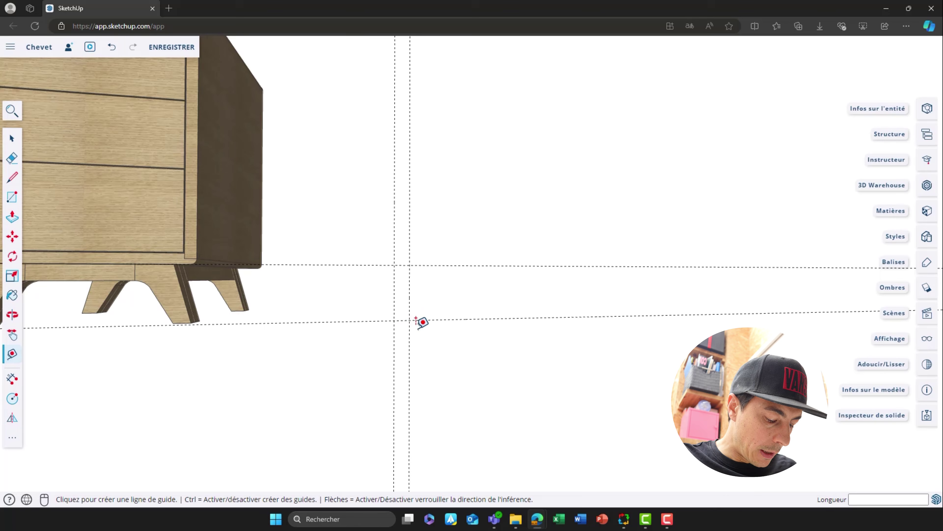
click(527, 265)
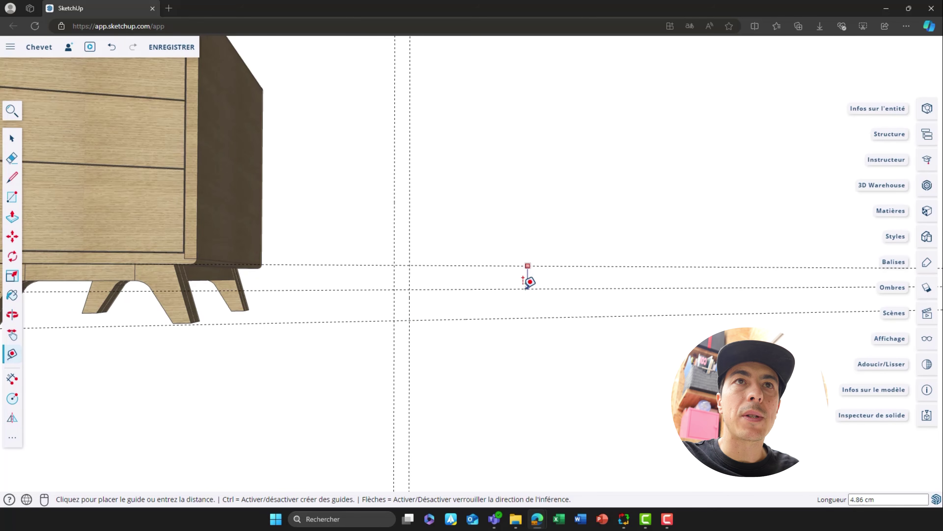
key(Return)
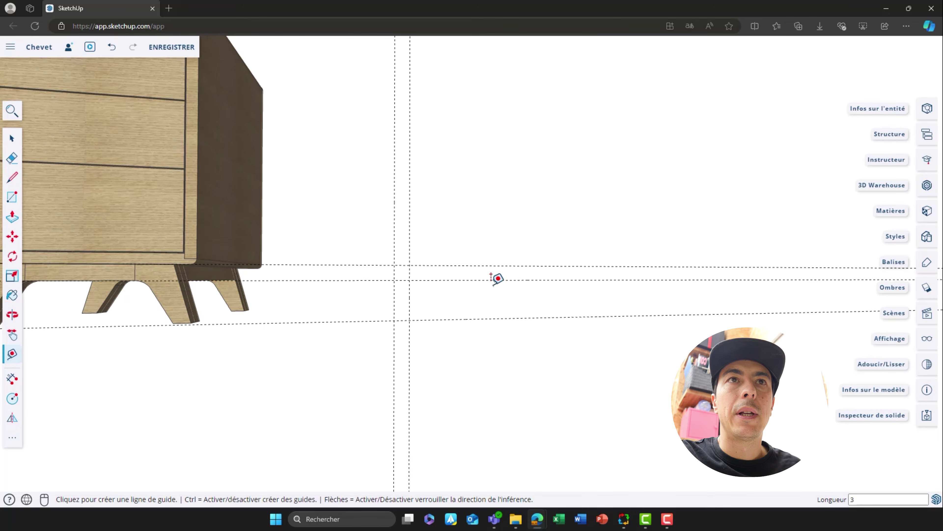
middle_drag(492, 280, 483, 302)
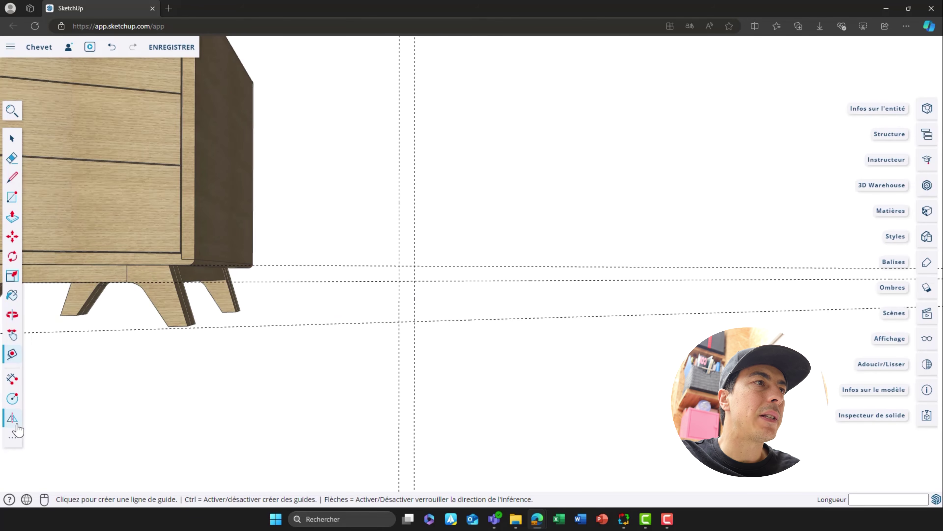
- Add a 75° Protractor guide, locked to the front plane, where the first vertical guide crosses the lowest horizontal guide, leaning away from the cabinet
click(13, 439)
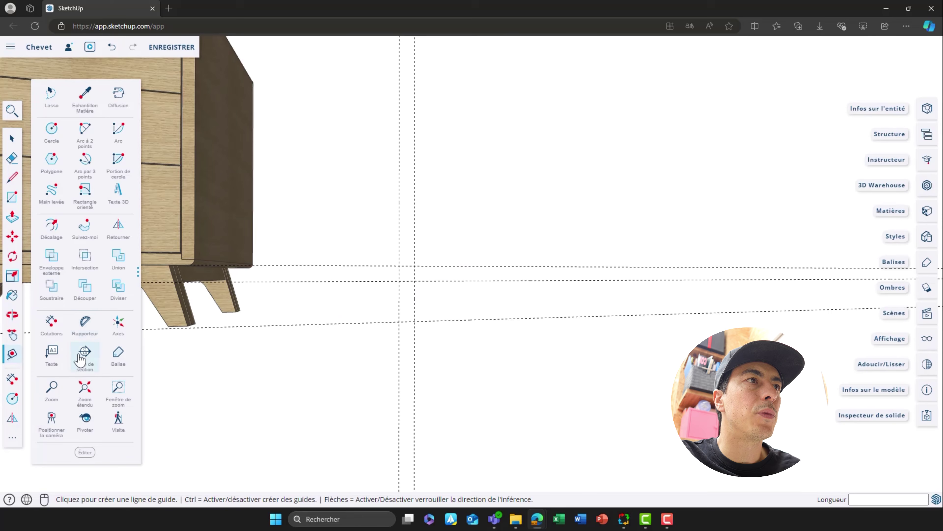
click(93, 329)
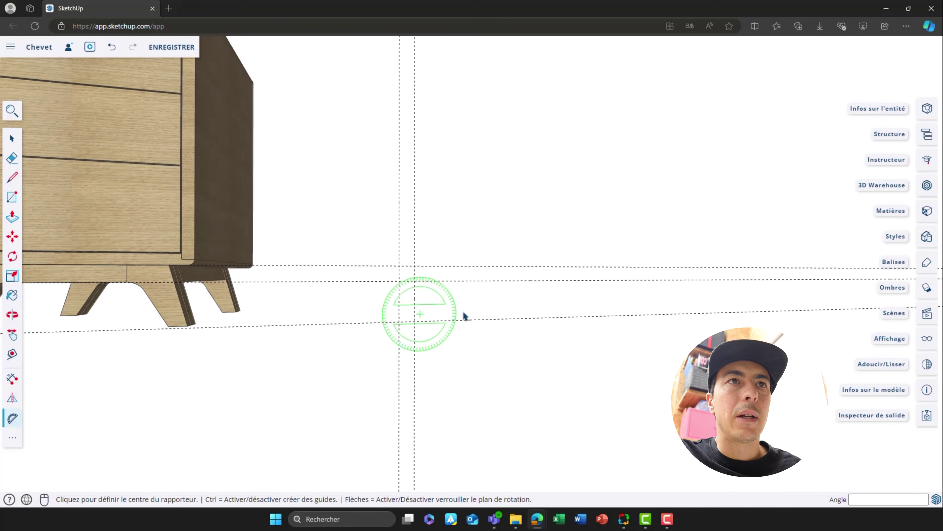
middle_drag(463, 316, 394, 329)
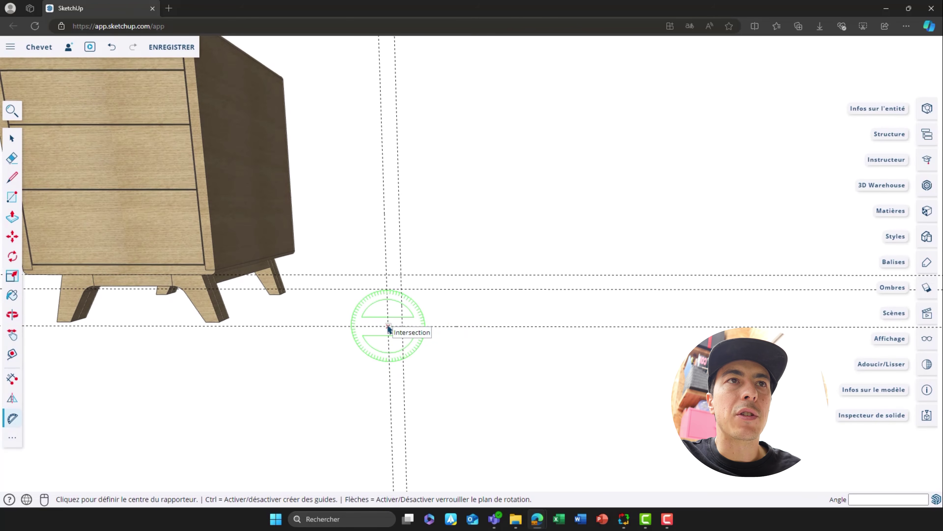
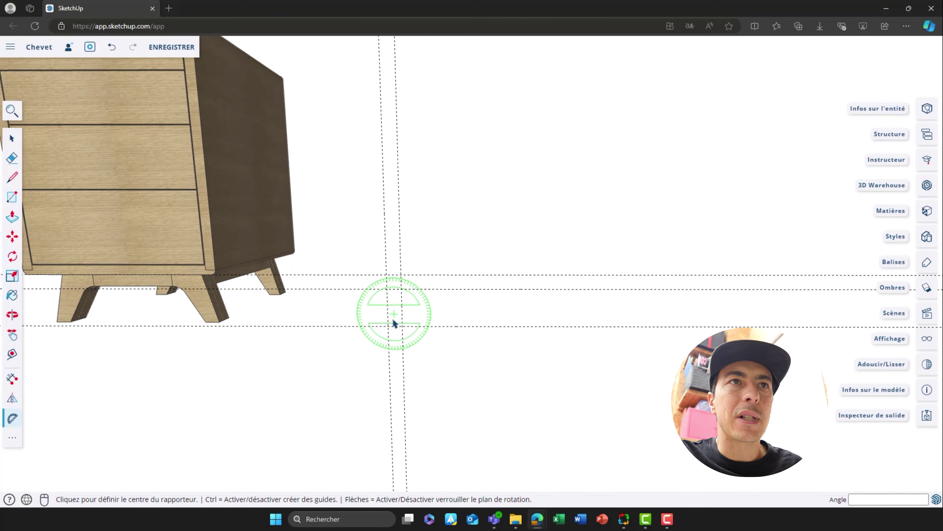
key(Left)
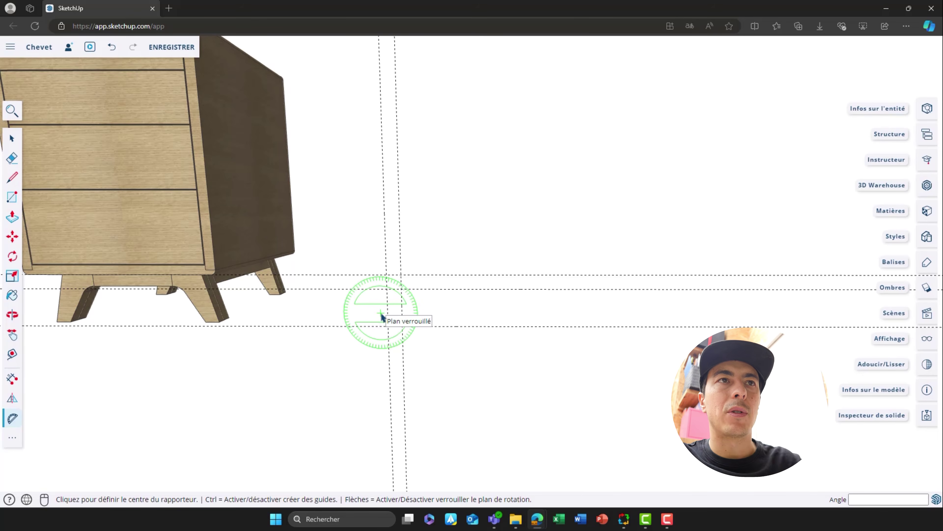
click(389, 326)
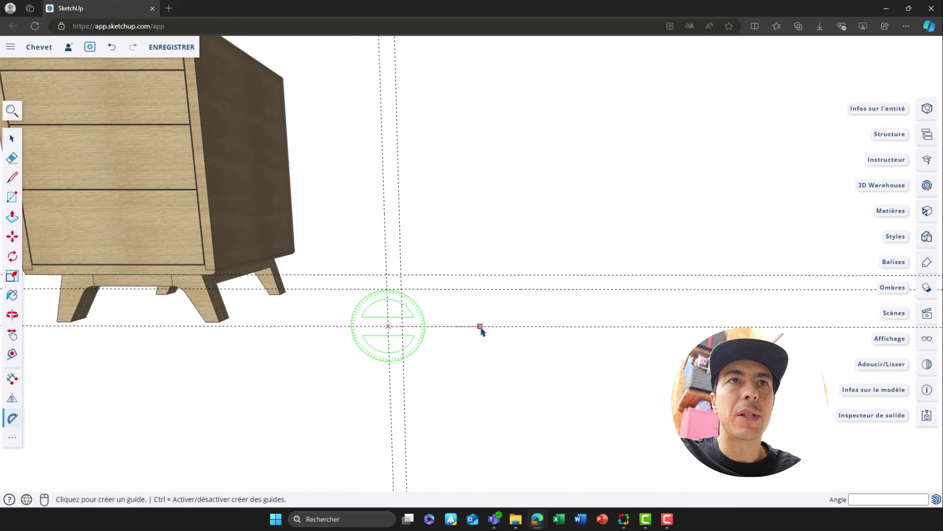
click(481, 327)
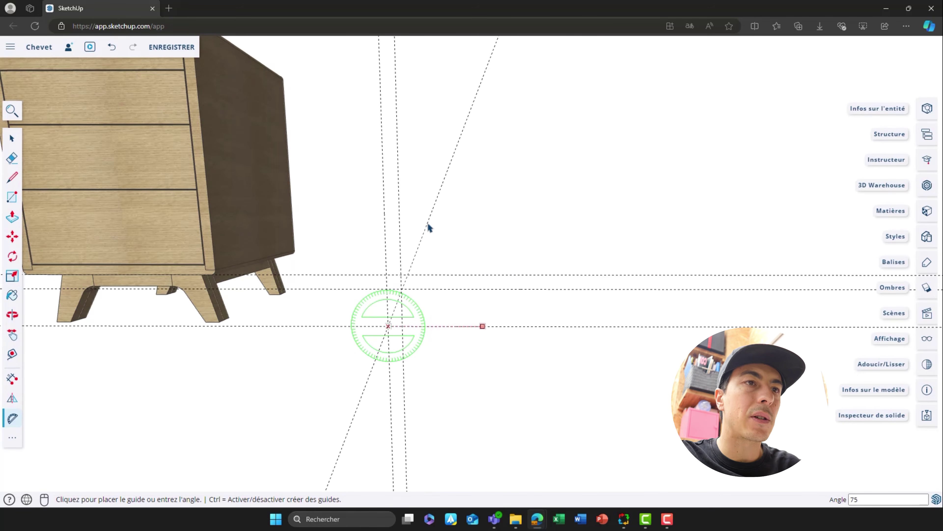
key(Return)
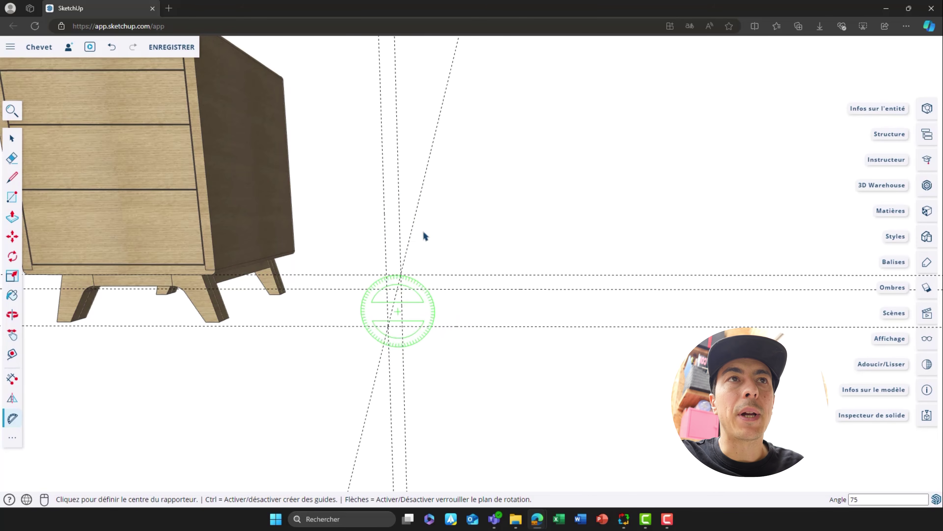
- Add a 60° Protractor guide where the second vertical guide crosses the lowest horizontal guide, leaning the same way
scroll(405, 329, up, 2)
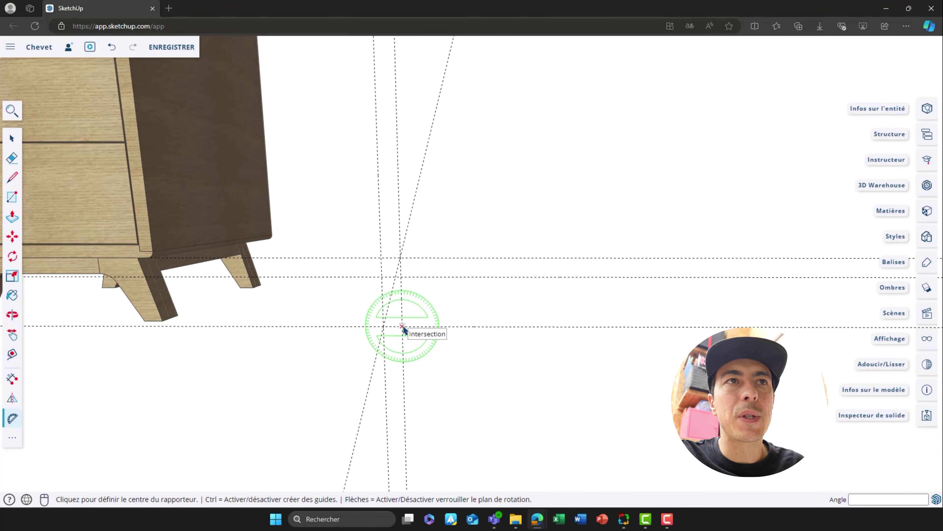
click(402, 327)
click(516, 326)
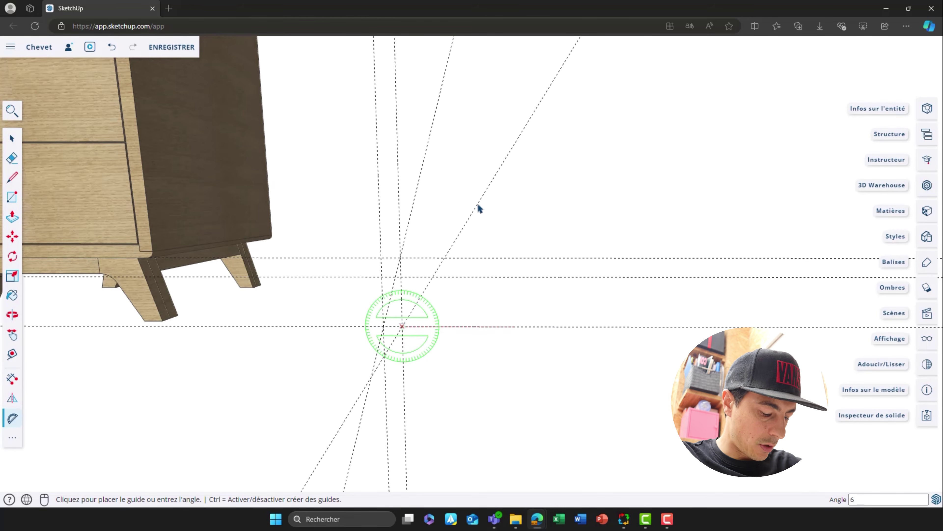
click(479, 208)
- Add a third vertical guide 12 cm outward from the first vertical guide
key(t)
scroll(439, 207, down, 1)
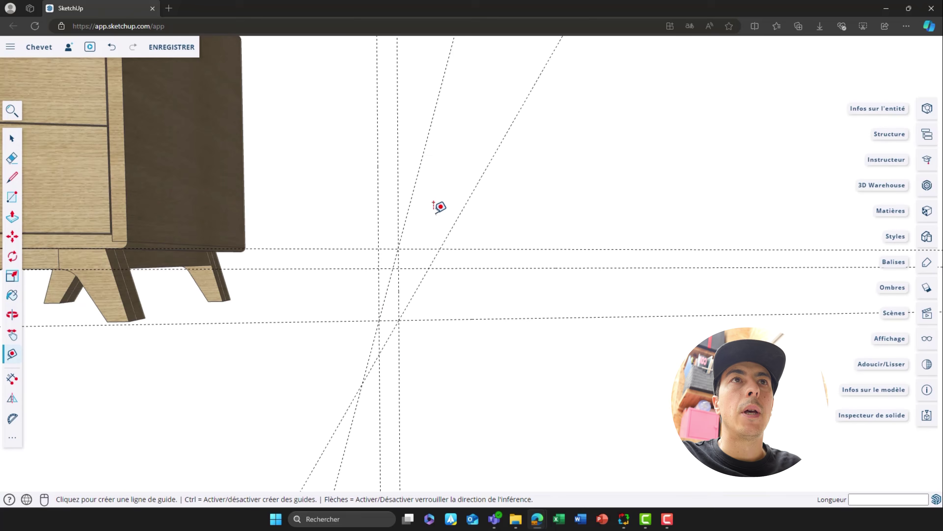
click(378, 207)
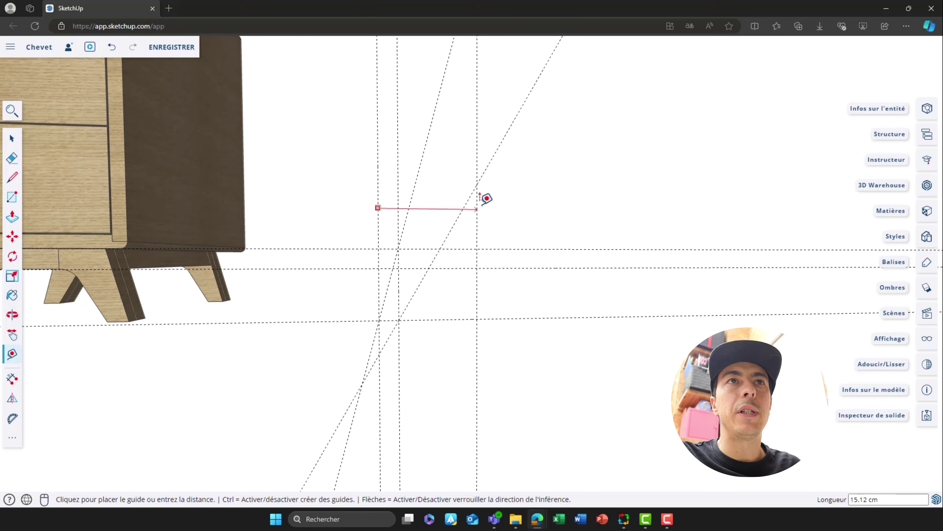
text(12)
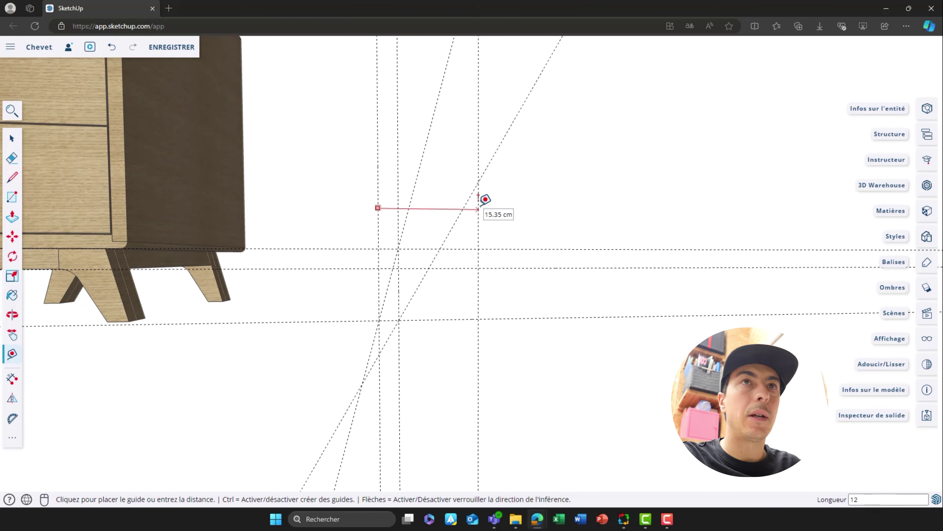
key(Return)
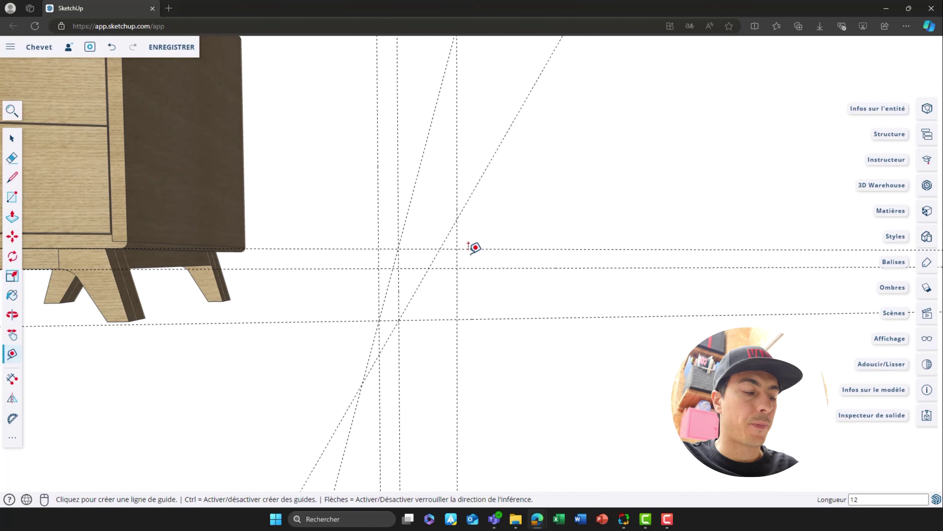
key(space)
- Draw the leg's foot edge between the first two vertical guides and its outer slanted edge up to the upper horizontal guide
scroll(425, 272, up, 5)
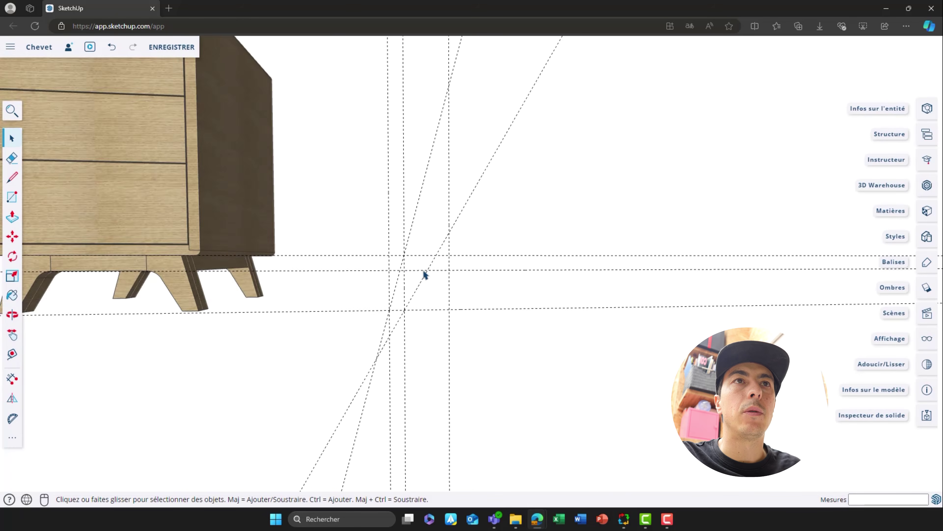
middle_drag(465, 265, 530, 194)
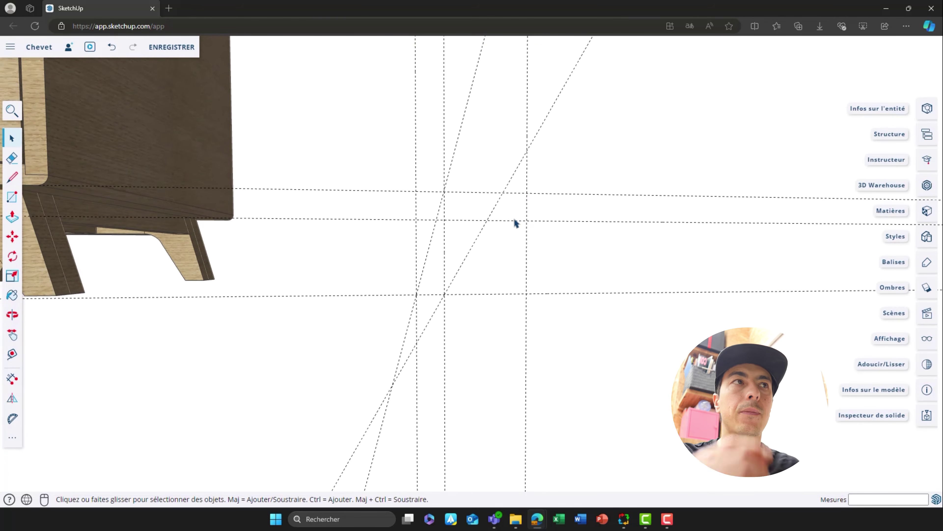
middle_drag(365, 282, 143, 185)
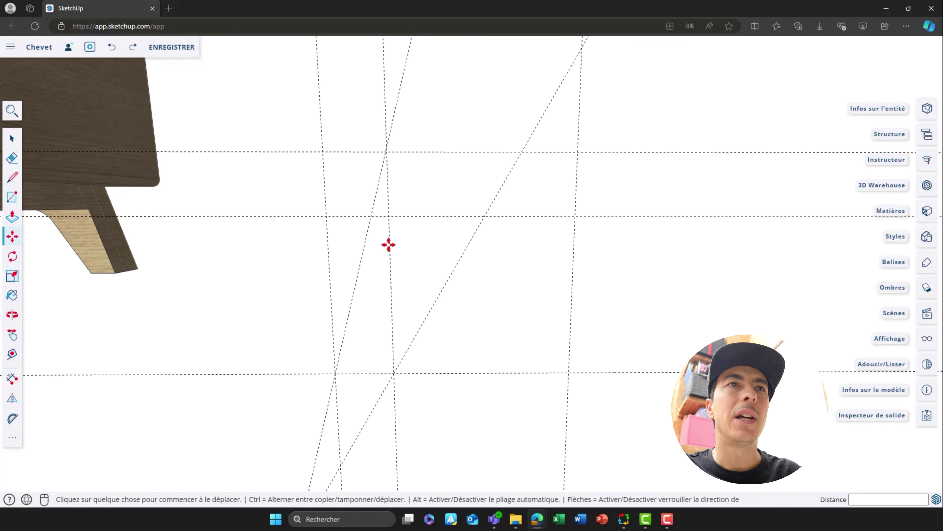
key(l)
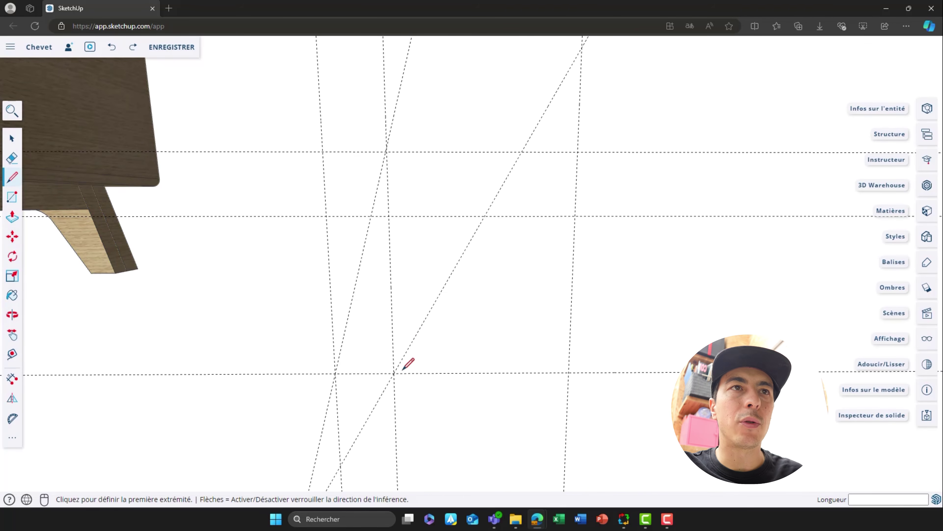
click(394, 372)
click(335, 373)
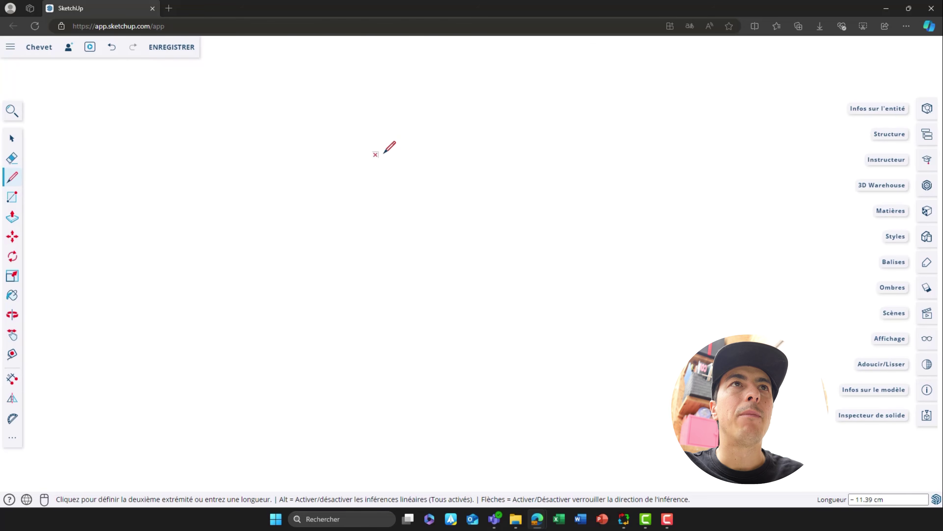
scroll(386, 153, down, 3)
scroll(393, 159, up, 3)
scroll(396, 164, up, 2)
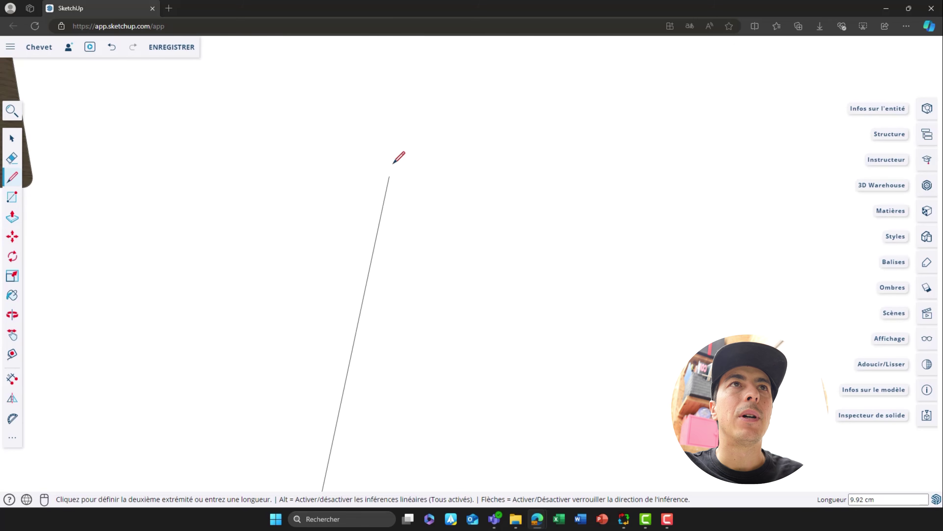
click(399, 144)
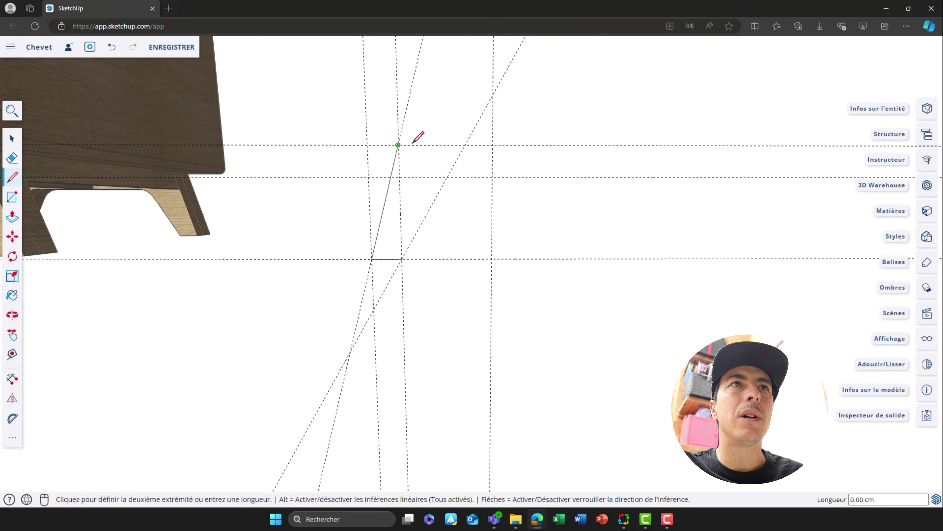
- Close the leg profile with the top edge, the rail end on the 12 cm guide, the rail underside and the inner slanted edge
click(493, 144)
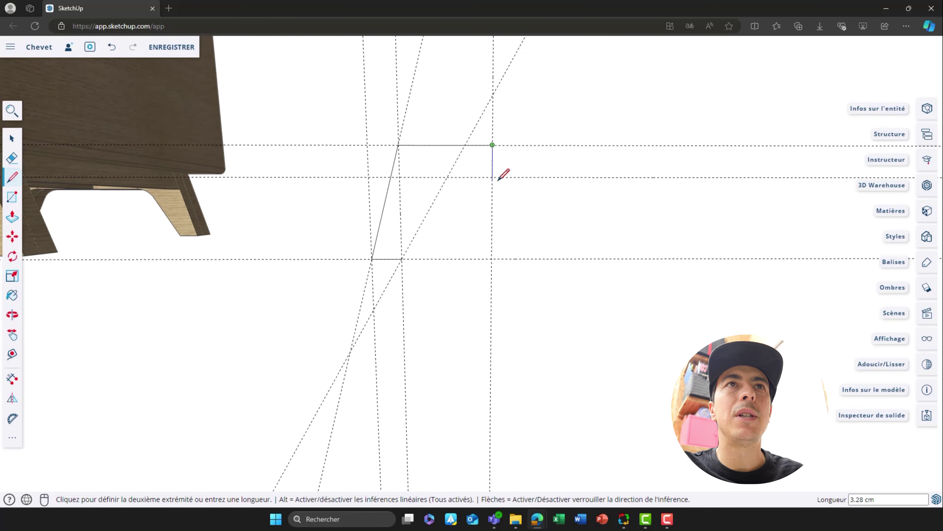
click(493, 177)
click(447, 177)
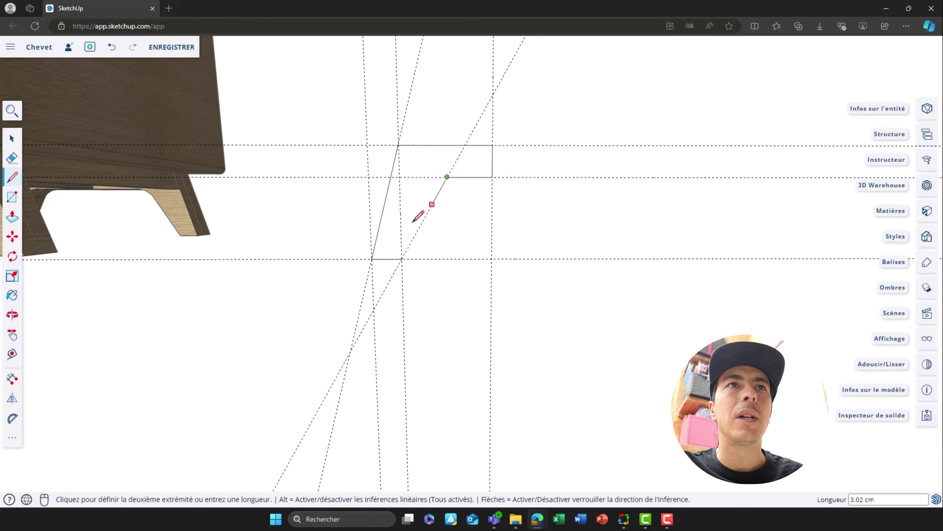
click(401, 258)
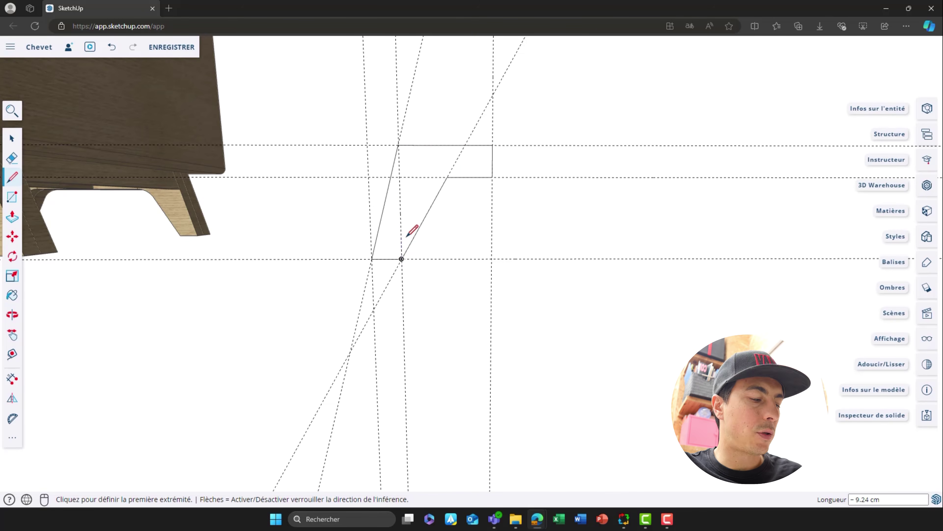
key(space)
click(415, 205)
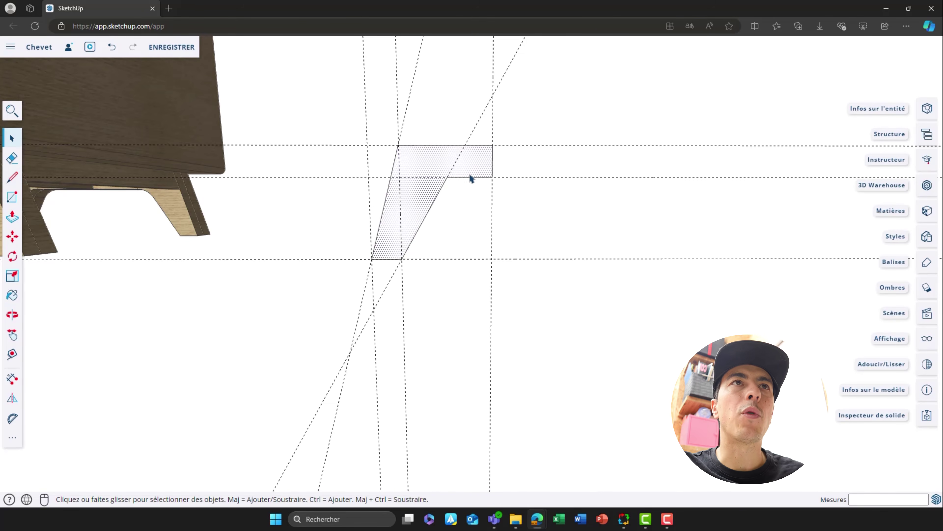
middle_drag(470, 177, 443, 229)
click(443, 229)
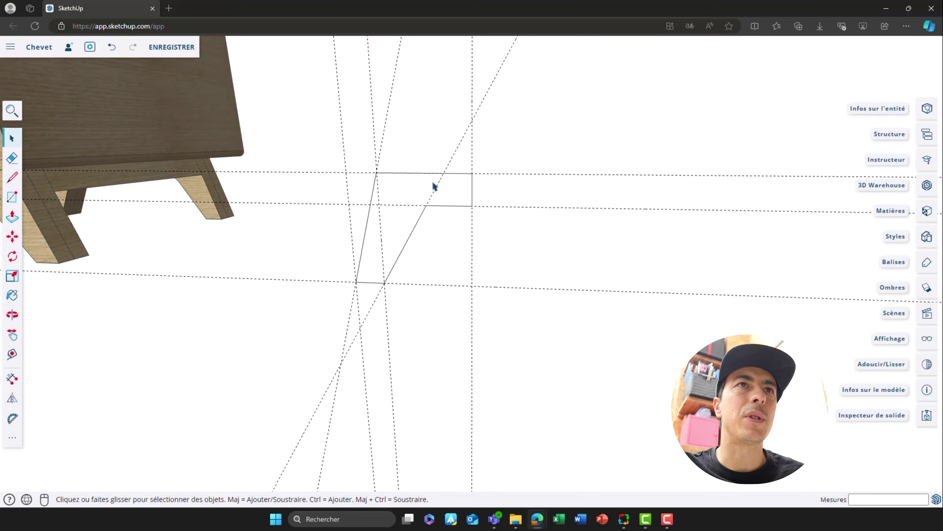
- Add a Protractor guide 60° below the rail's underside, centred on the leg profile's inner corner
scroll(437, 199, up, 5)
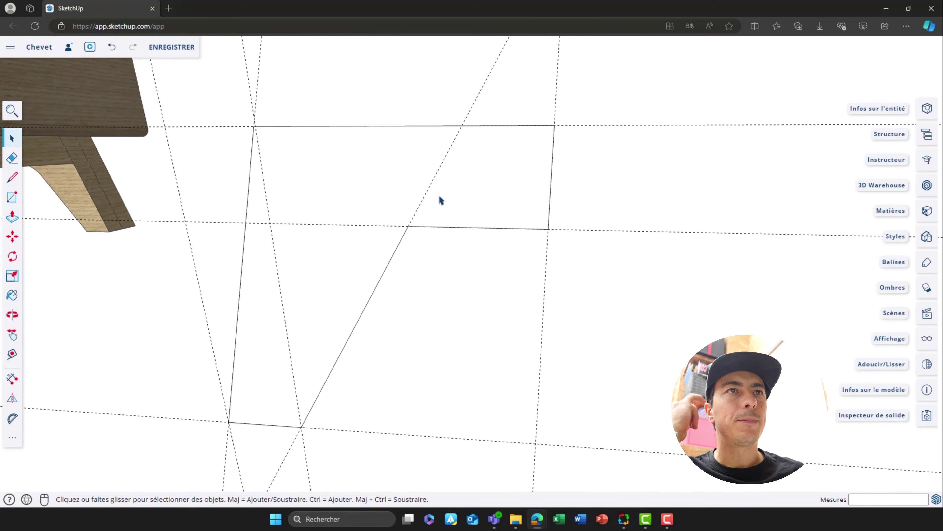
middle_drag(439, 197, 413, 294)
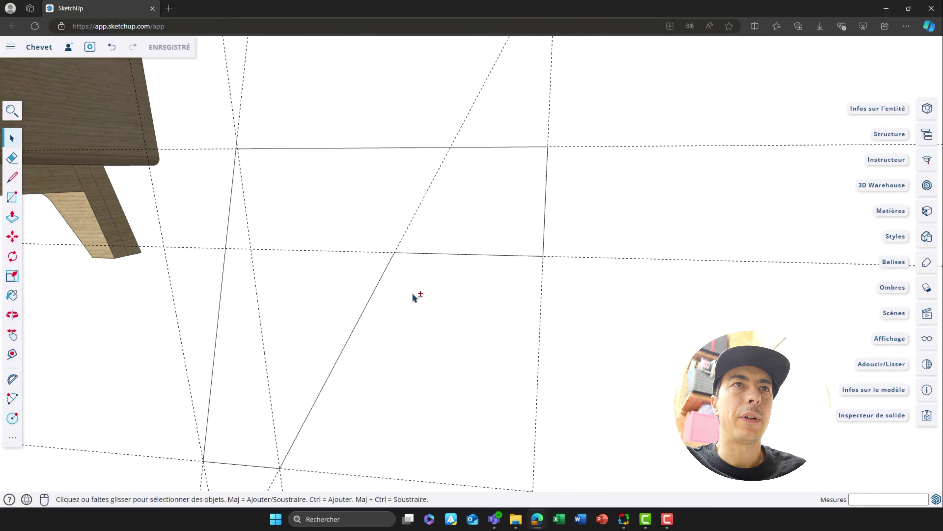
scroll(413, 294, up, 3)
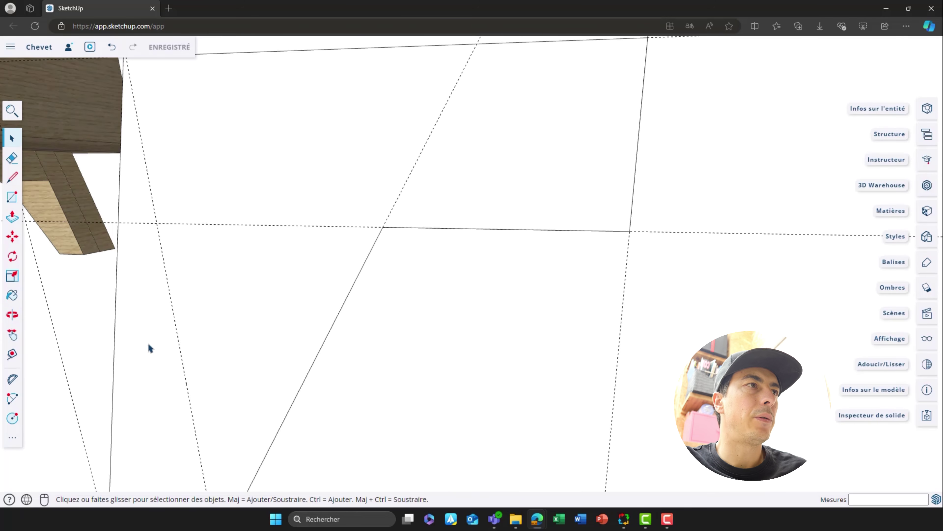
click(13, 378)
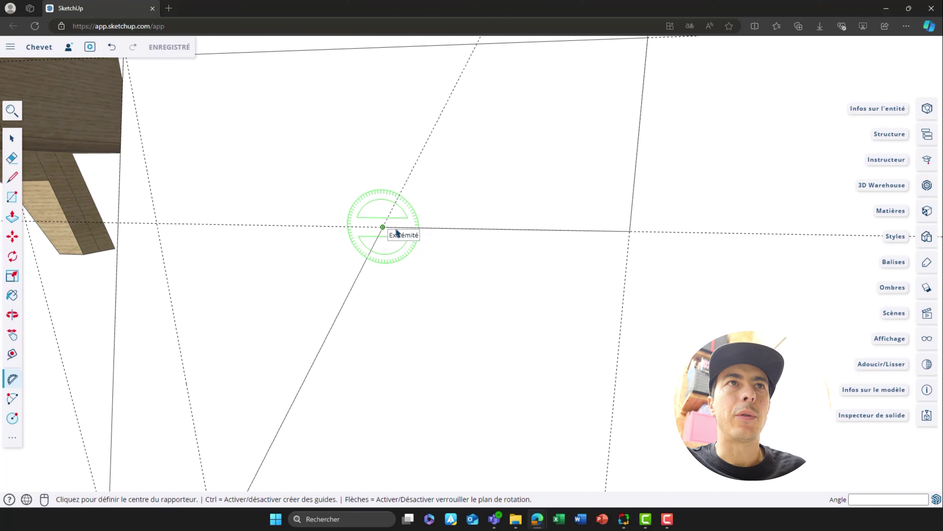
click(397, 232)
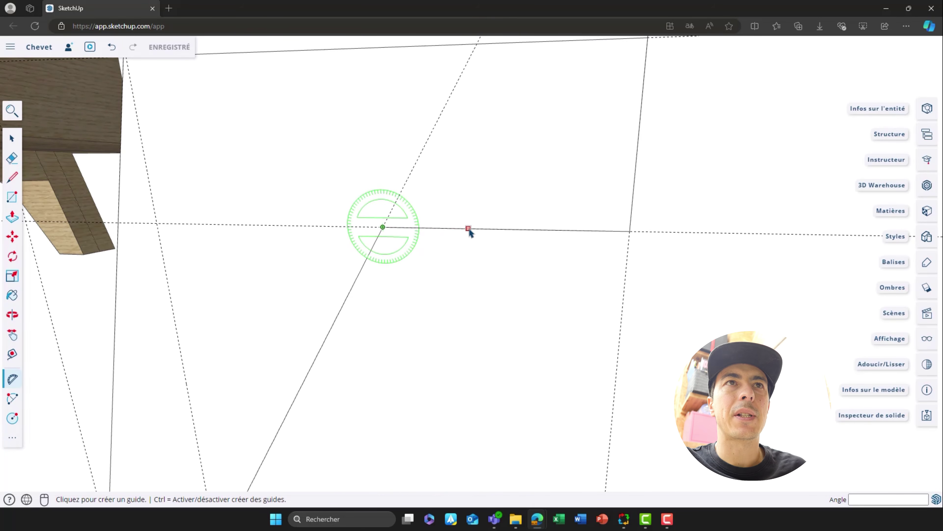
click(528, 230)
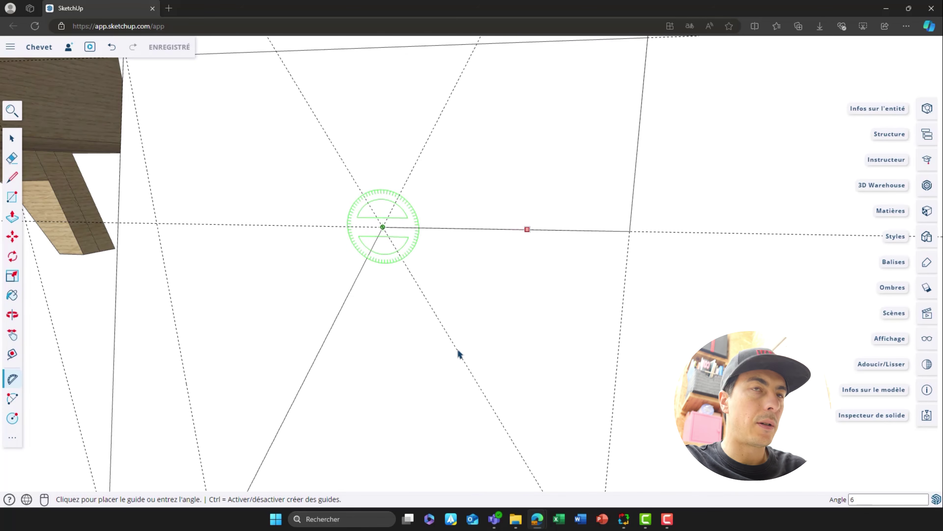
click(460, 354)
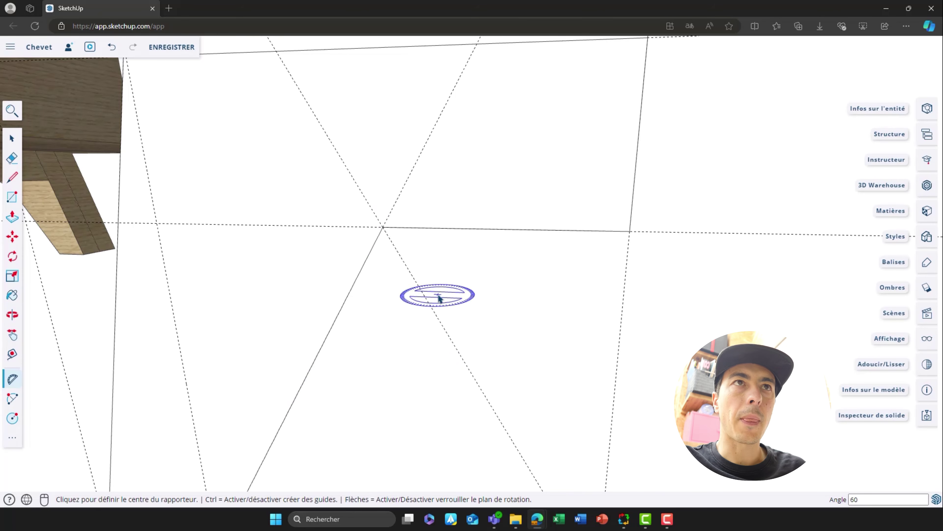
- Add a guide 1 cm below the rail's underside, parallel to it
key(space)
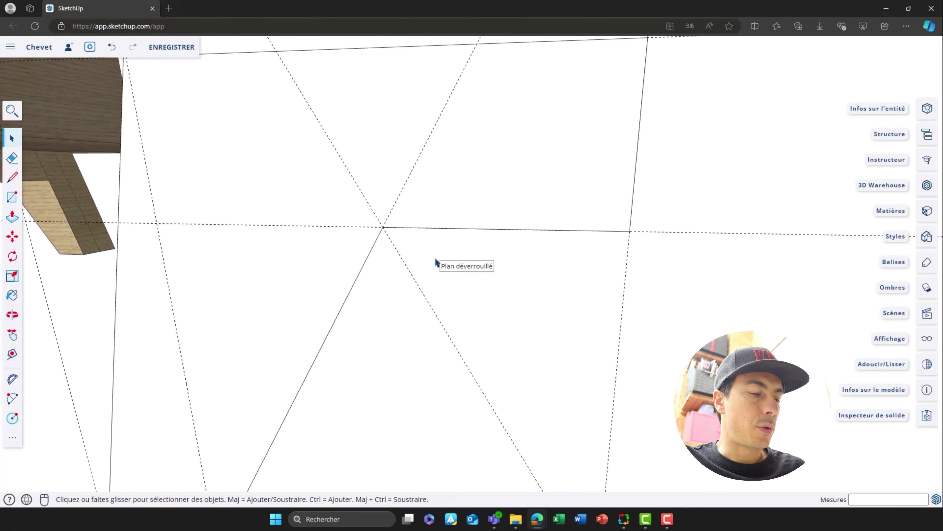
key(t)
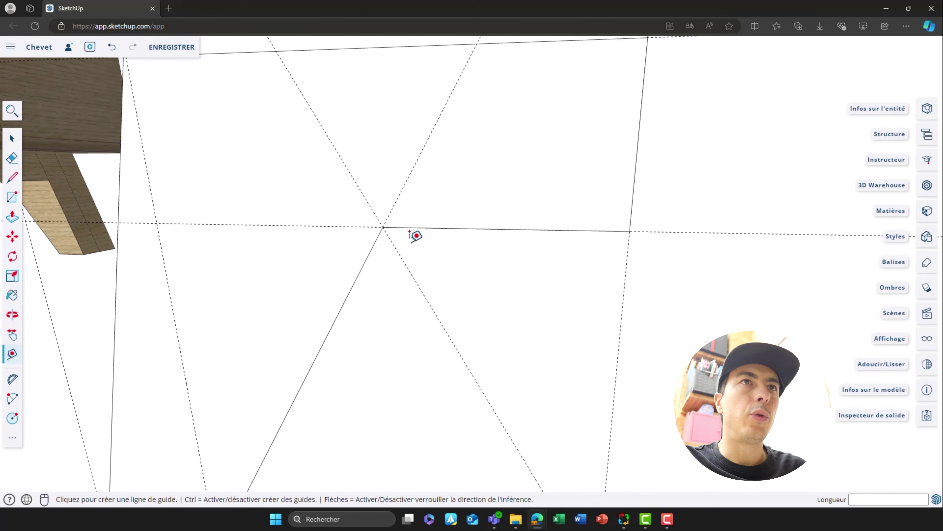
click(409, 227)
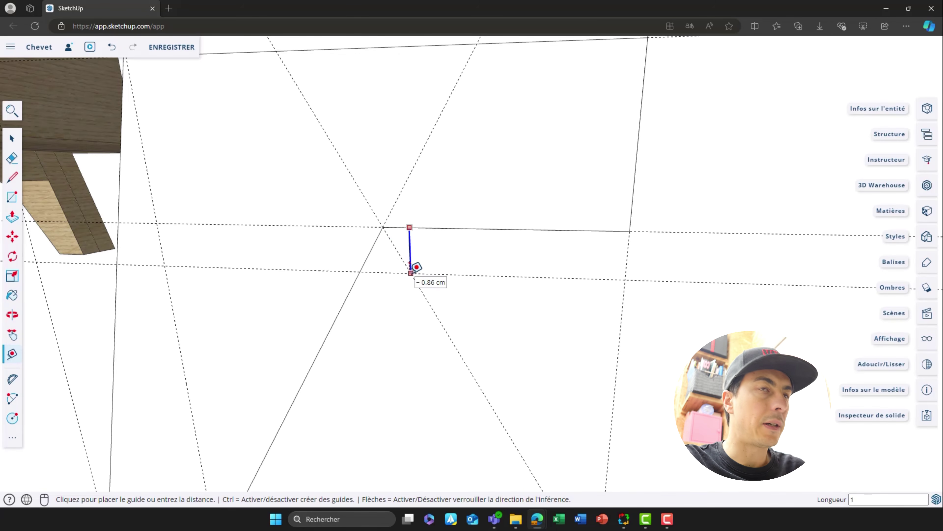
click(410, 266)
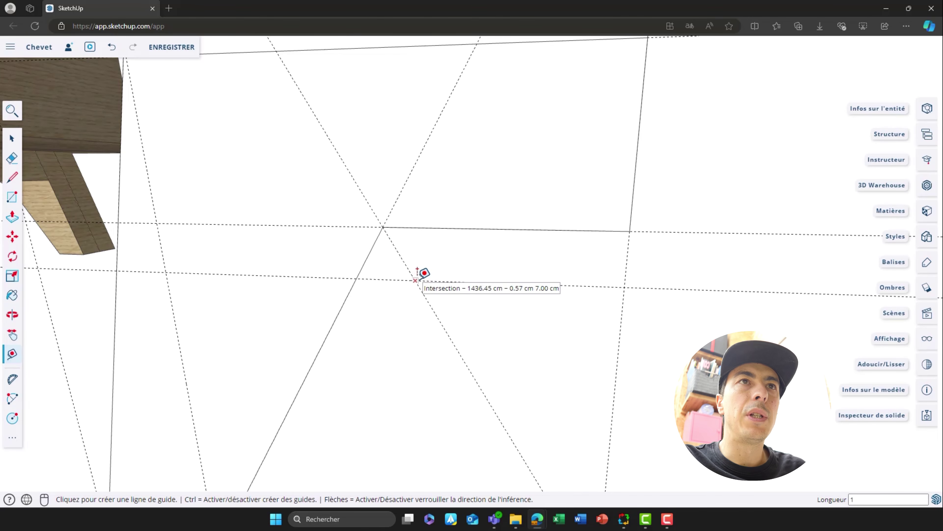
- Round the profile's inner corner with a 1 cm radius circle centred on the guide intersection, deleting the surplus circle and corner edges
key(c)
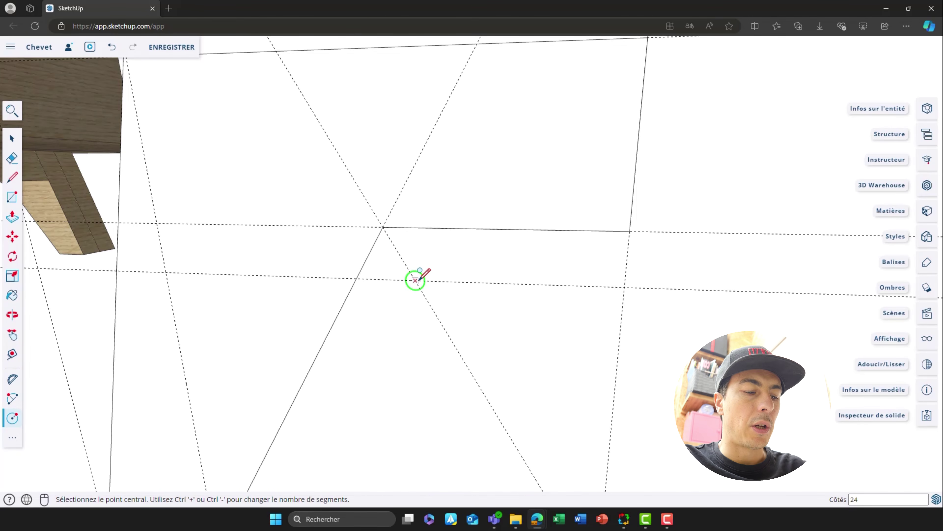
click(415, 280)
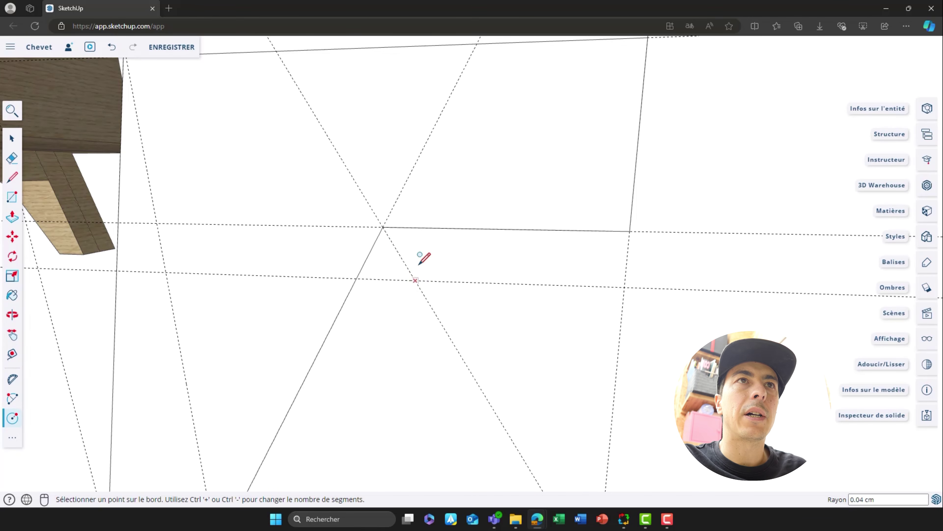
click(414, 227)
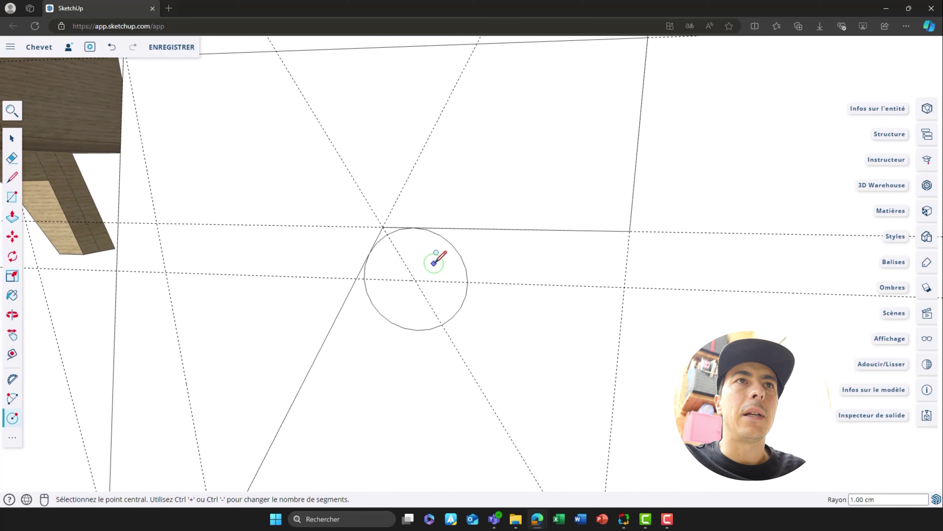
key(space)
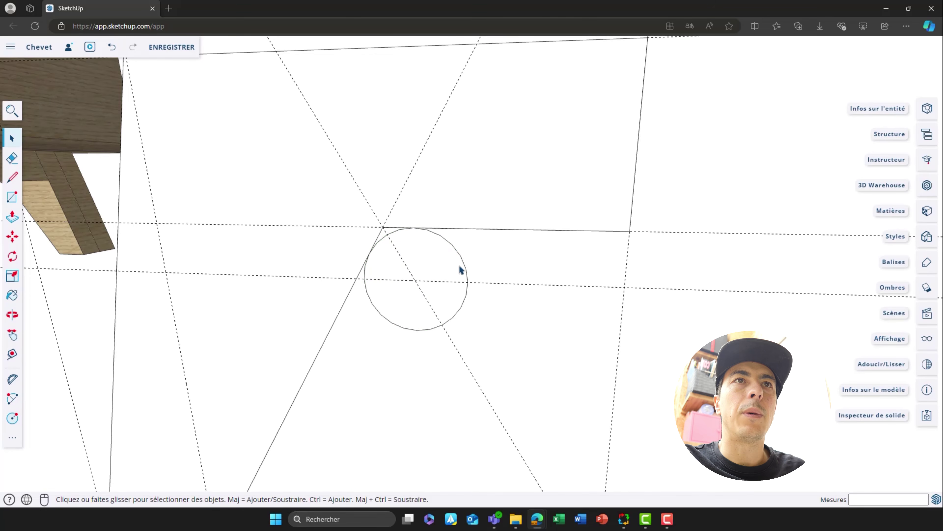
click(467, 275)
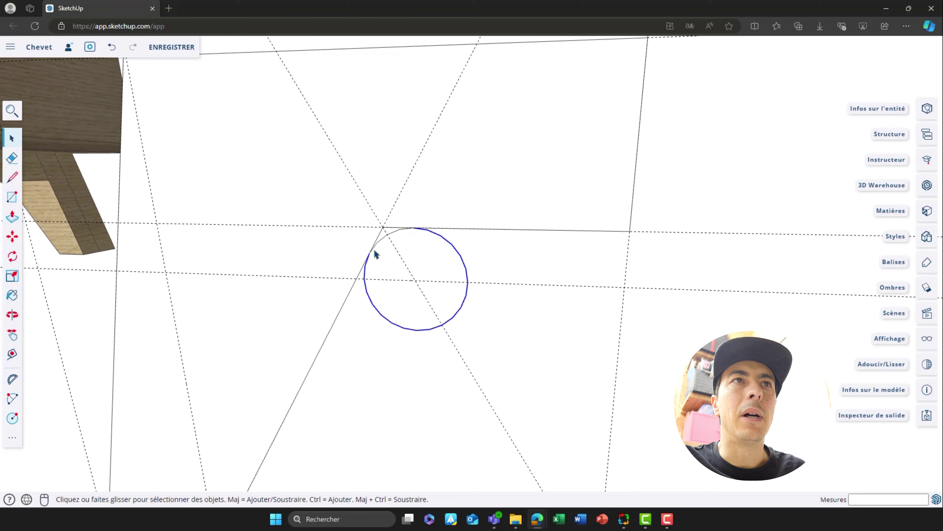
key(Delete)
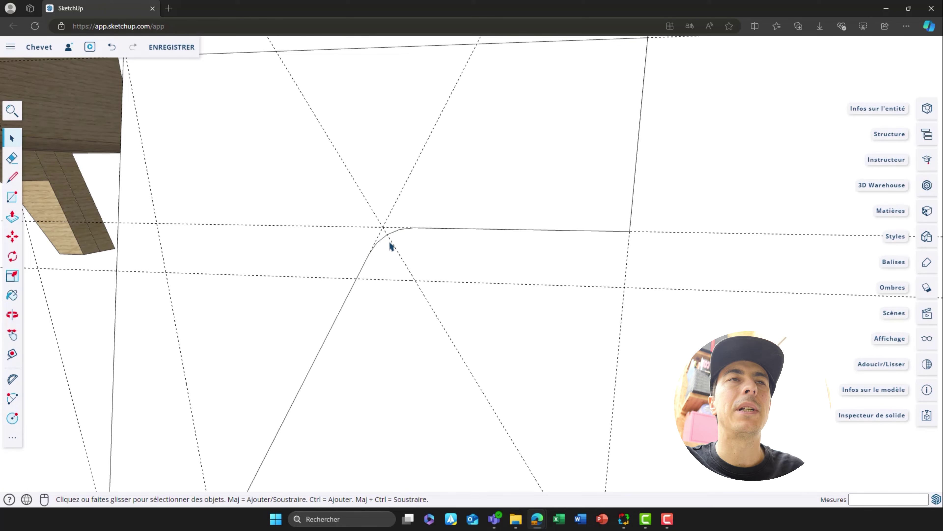
- Extrude the rounded leg profile to a thickness of 2 cm
click(423, 225)
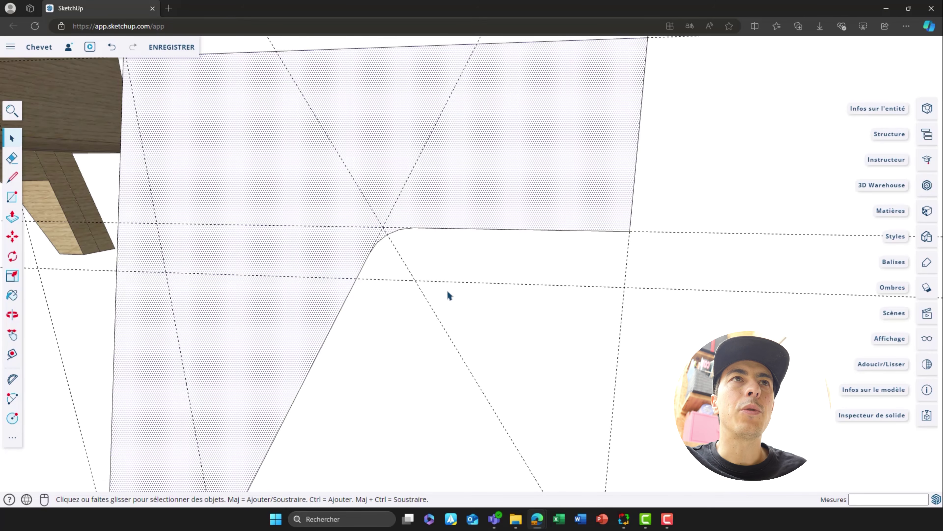
scroll(447, 290, down, 5)
middle_drag(450, 311, 364, 267)
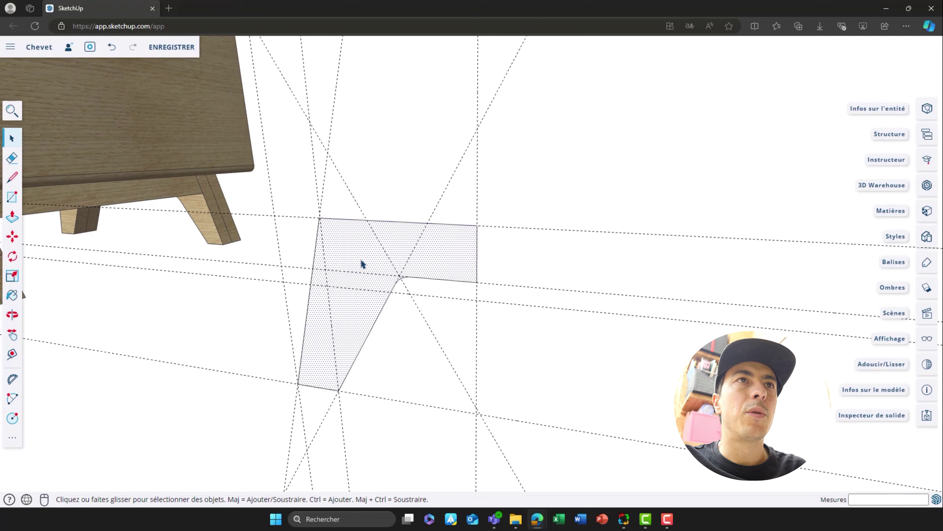
key(p)
click(361, 263)
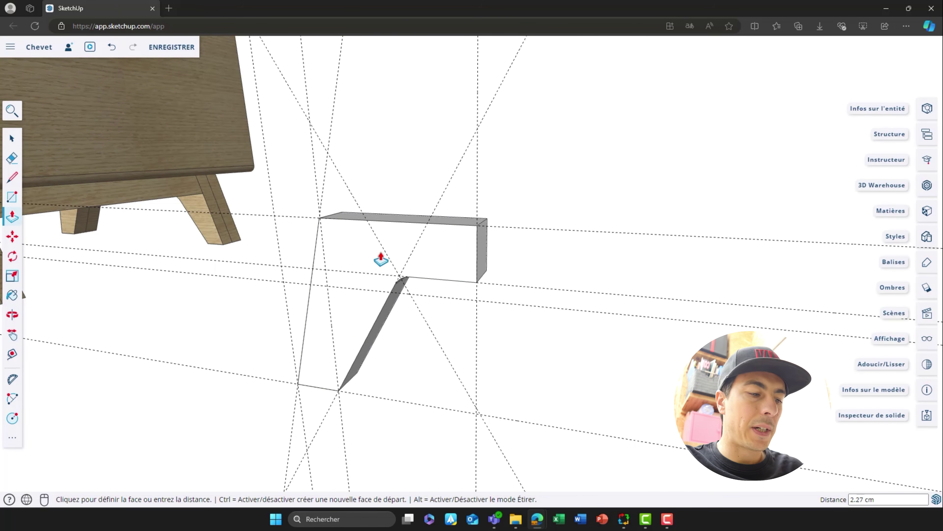
key(Return)
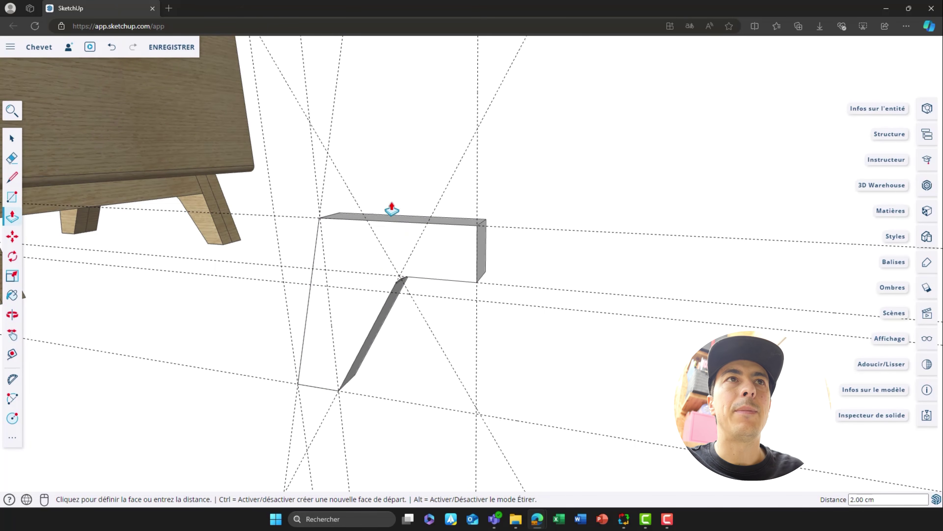
- Make the whole extruded leg a component named Pied
key(space)
mouse_move(436, 253)
middle_down()
mouse_move(432, 282)
mouse_move(415, 281)
mouse_move(435, 250)
middle_up()
triple_click(435, 252)
right_click(435, 253)
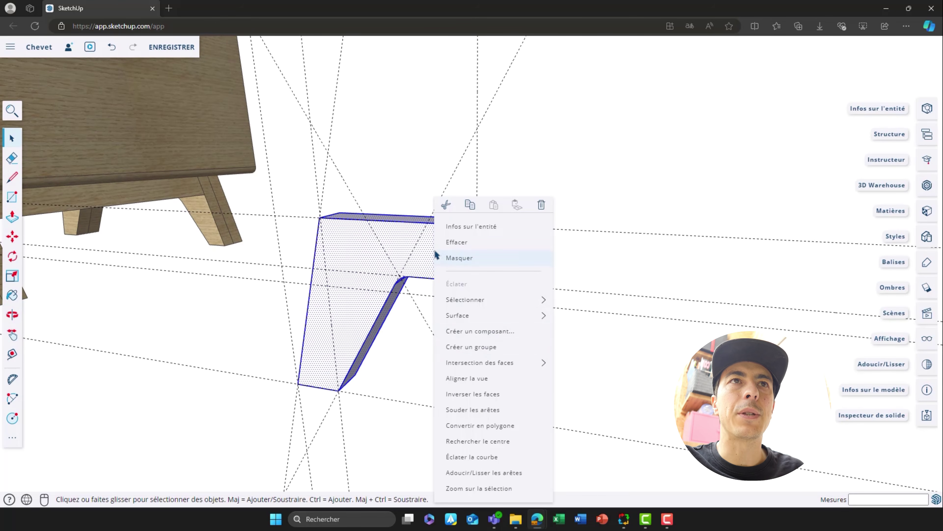
click(490, 332)
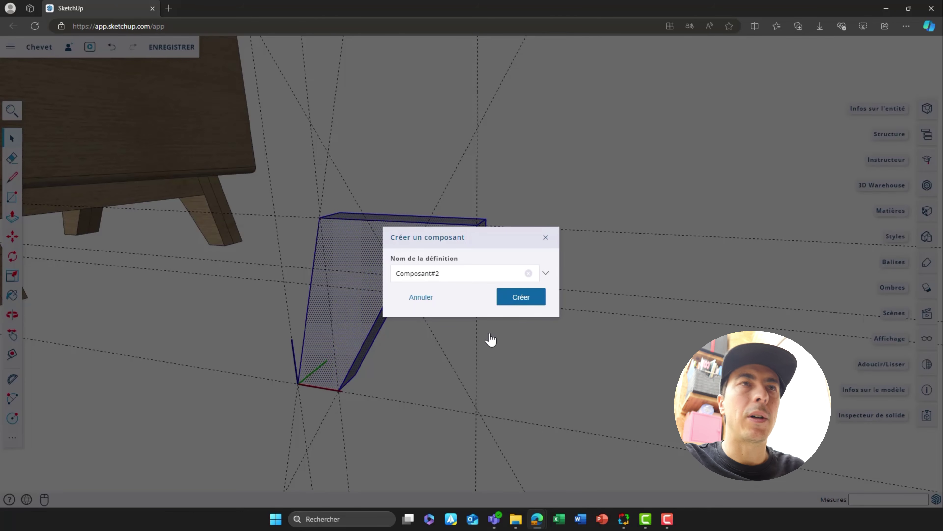
double_click(462, 273)
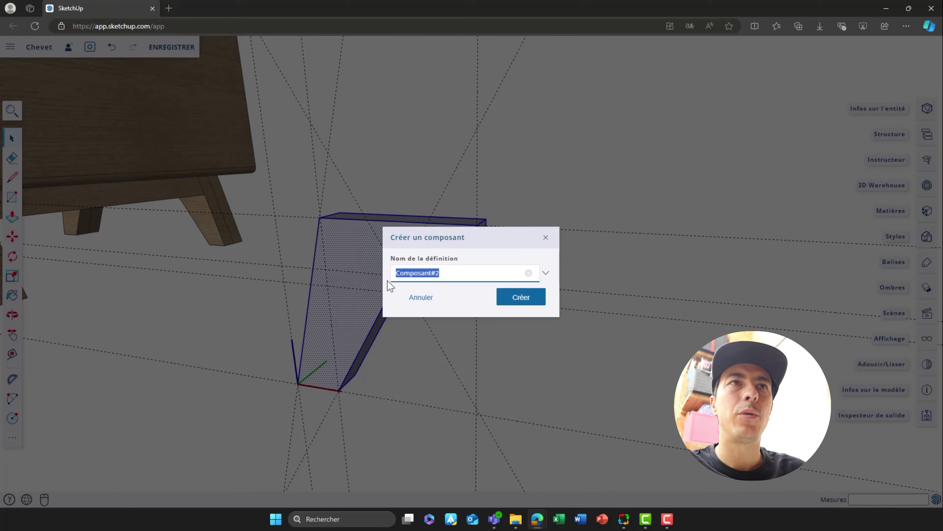
text(Pied)
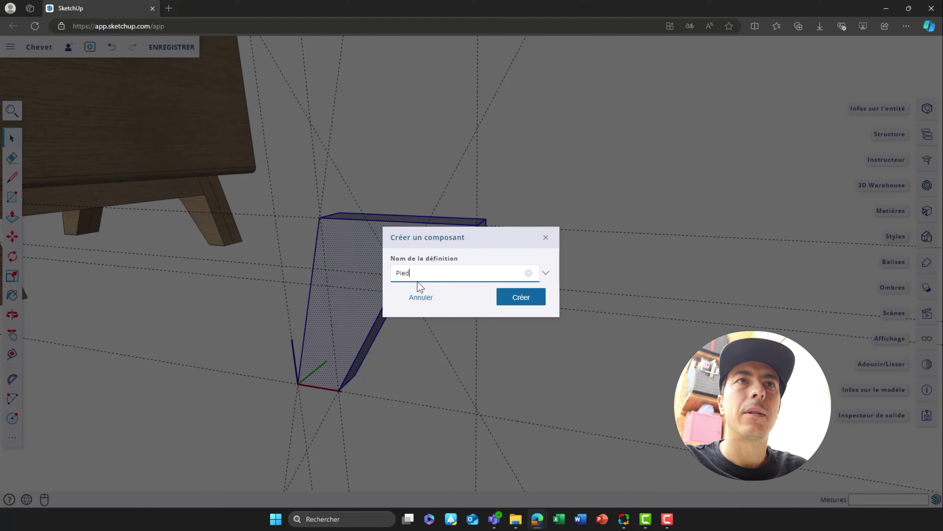
click(531, 300)
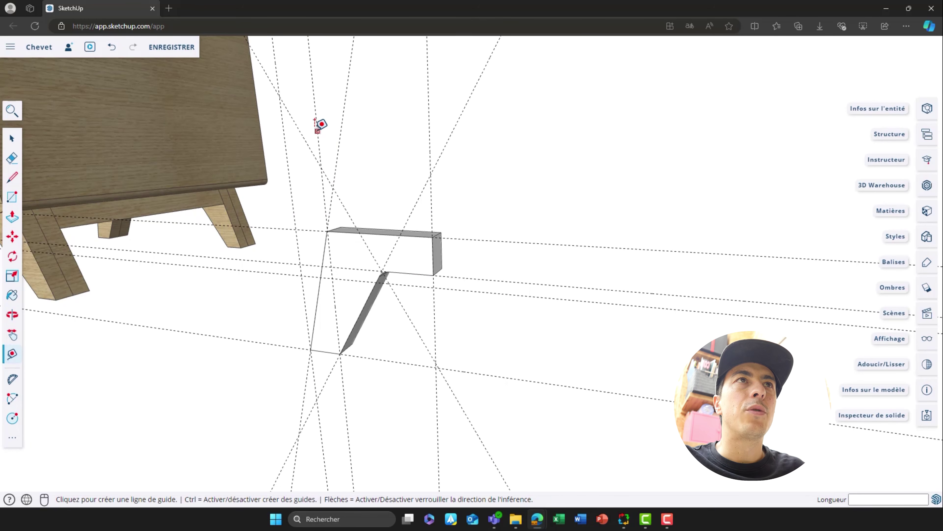
- Add a vertical guide 29.4 cm along the red axis from the guide through the leg's top outer corner
click(318, 131)
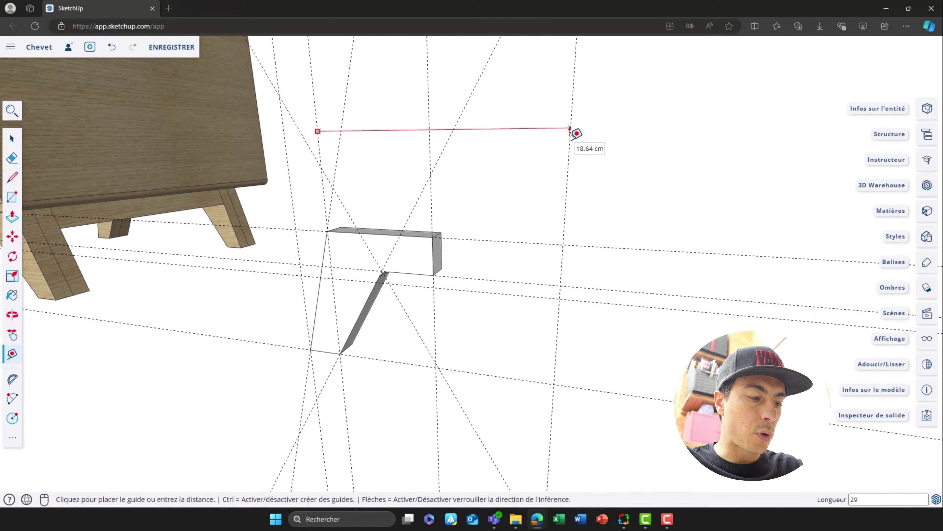
text(29.4)
key(Return)
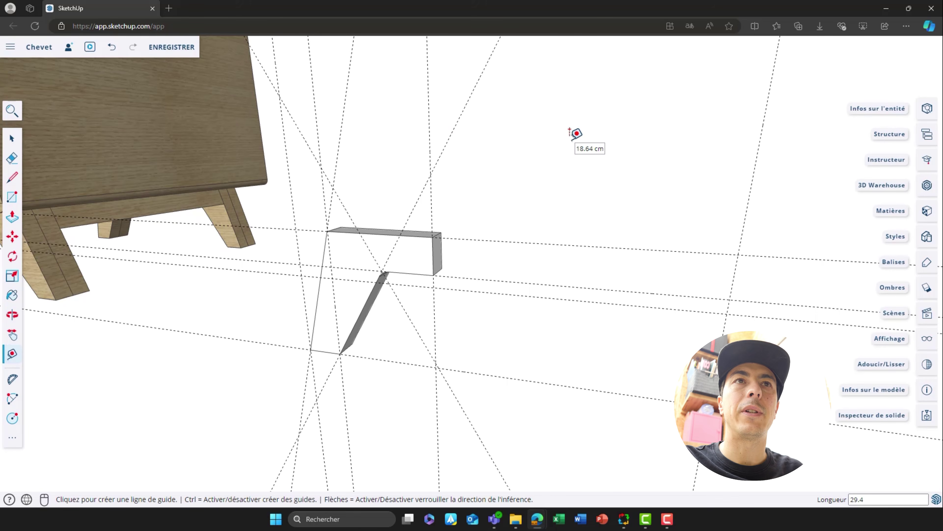
- Copy the Pied component along the red axis, from its top outer corner to the 29.4 cm guide
key(space)
click(381, 237)
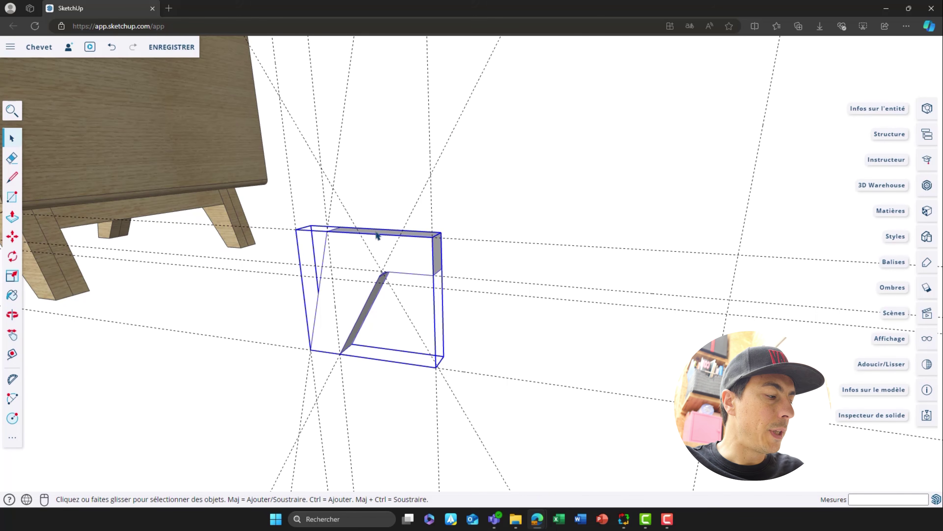
key(m)
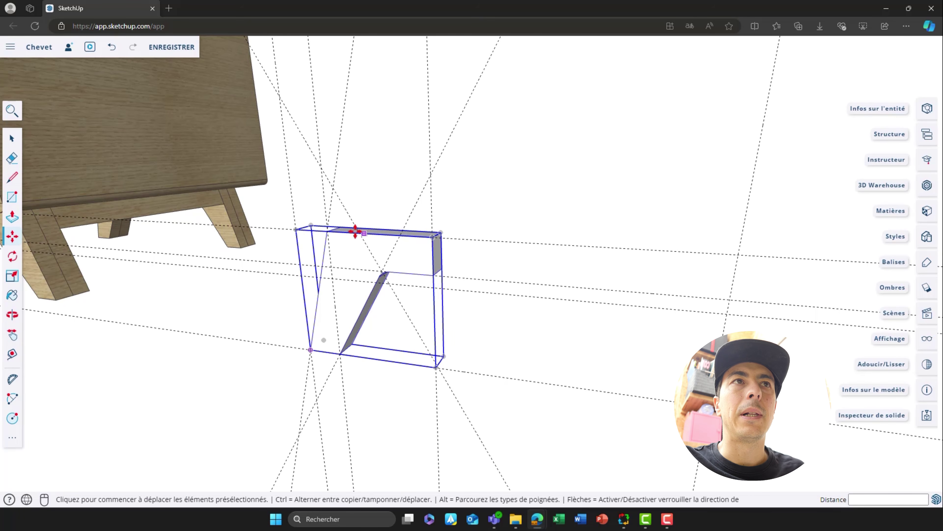
click(328, 231)
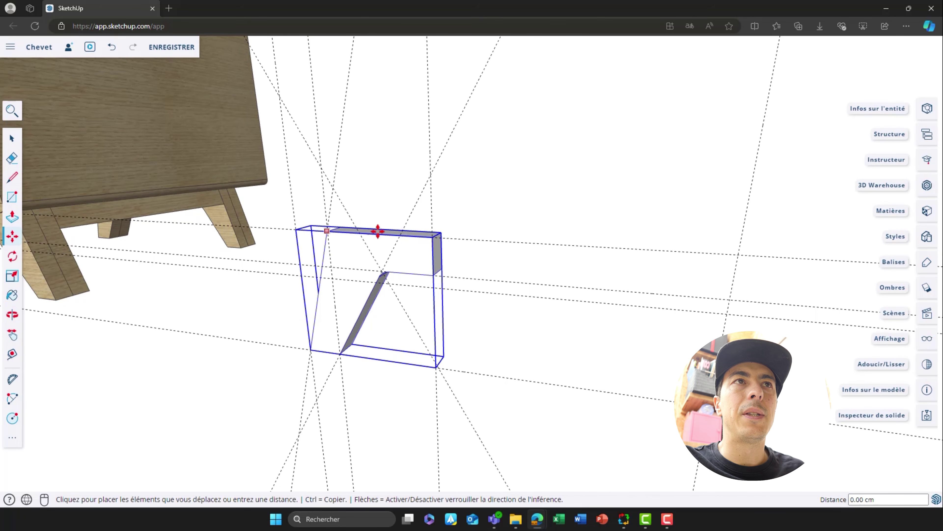
key(ctrl)
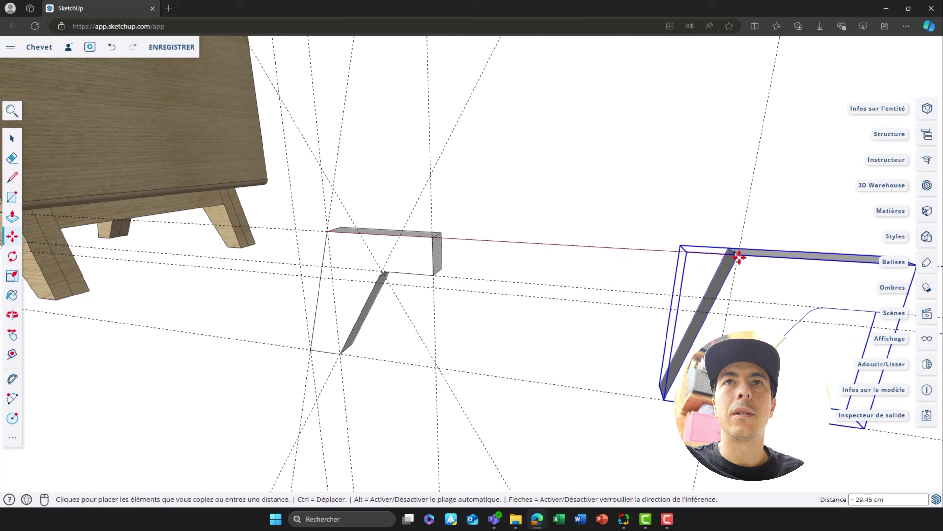
click(737, 254)
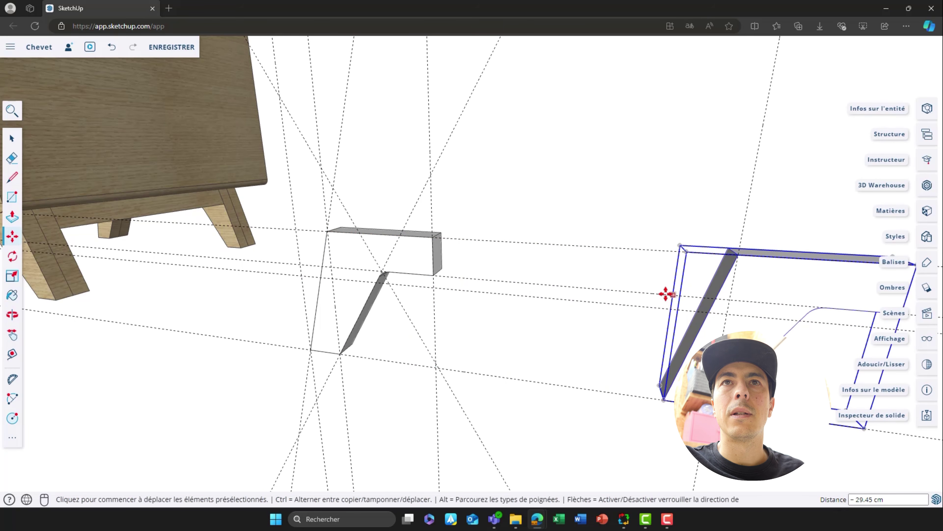
key(space)
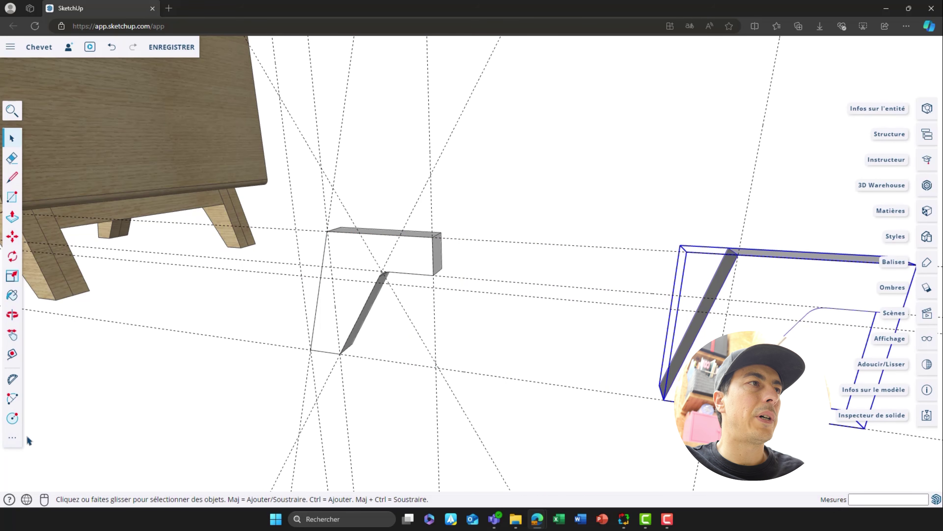
- Flip the copied leg along the red axis so its rail points towards the original leg
click(12, 437)
click(119, 236)
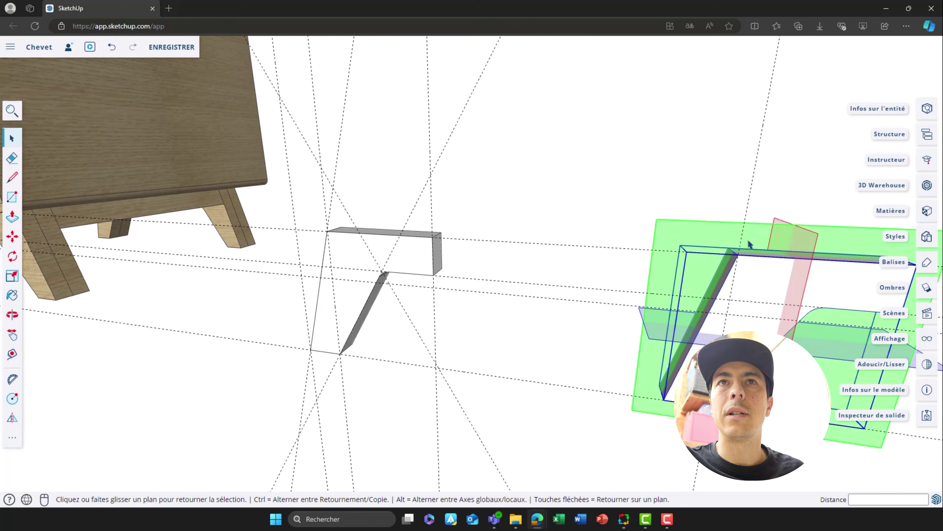
key(space)
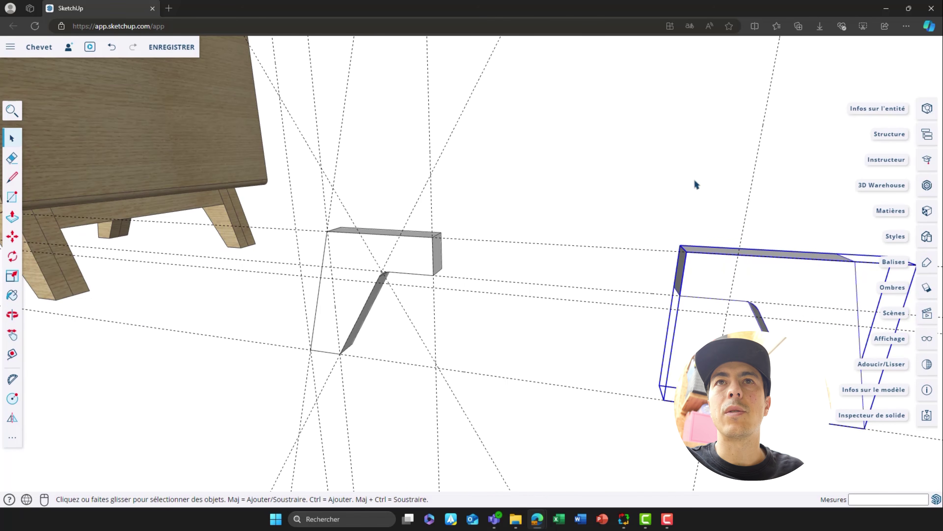
click(694, 178)
- Move the flipped leg by its top outer corner onto the intersection with the 29.4 cm guide
click(815, 270)
key(m)
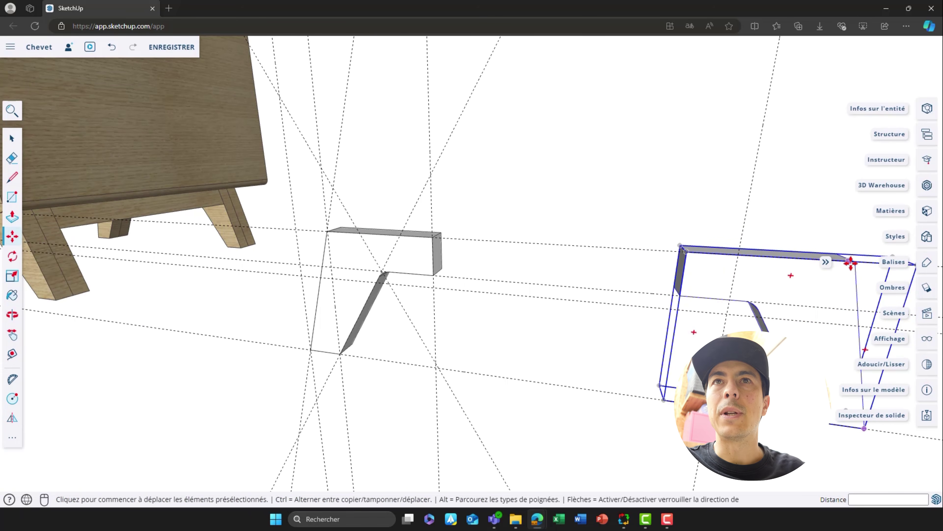
click(834, 261)
click(738, 254)
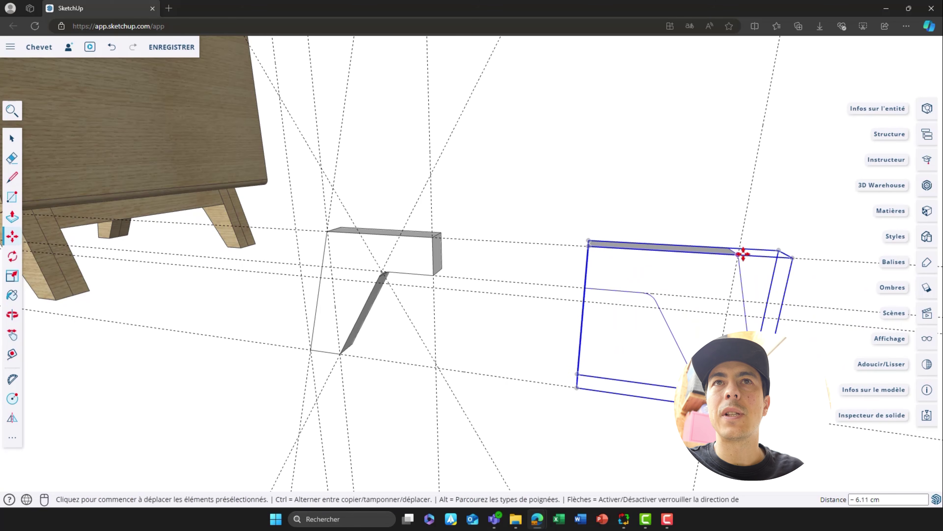
key(space)
- Draw a rectangle of about 11.35 × 3 cm filling the gap between the two legs' rail ends
click(524, 237)
middle_drag(539, 230, 472, 225)
key(r)
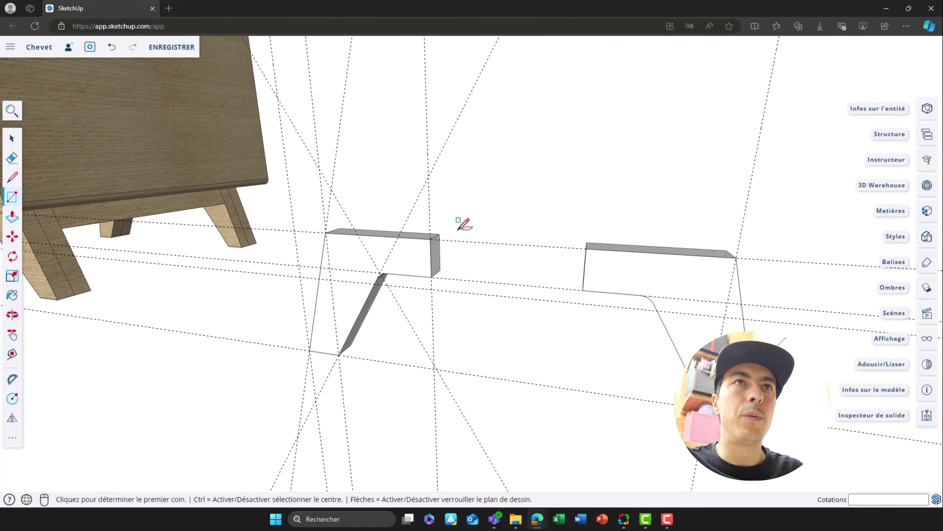
click(431, 239)
click(585, 289)
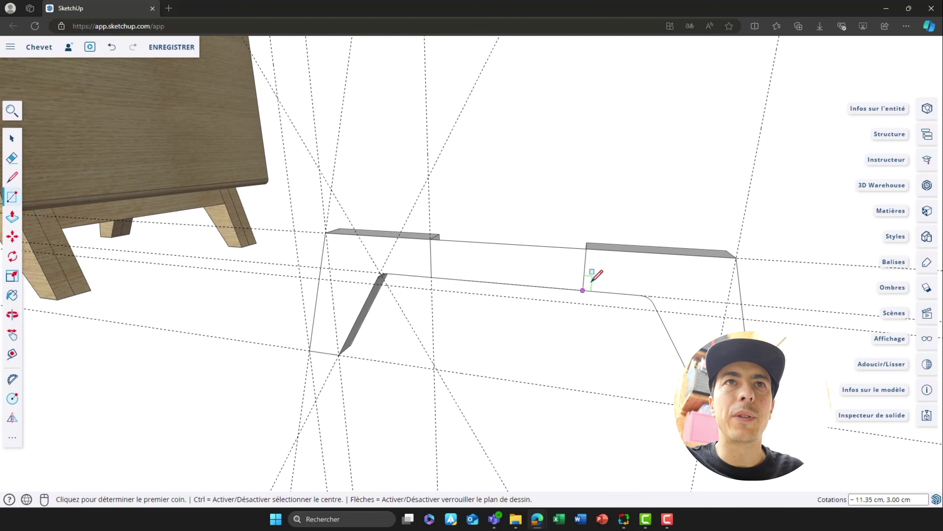
- Extrude the connecting rail's face 2 cm to match the thickness of the legs
key(space)
click(501, 270)
key(p)
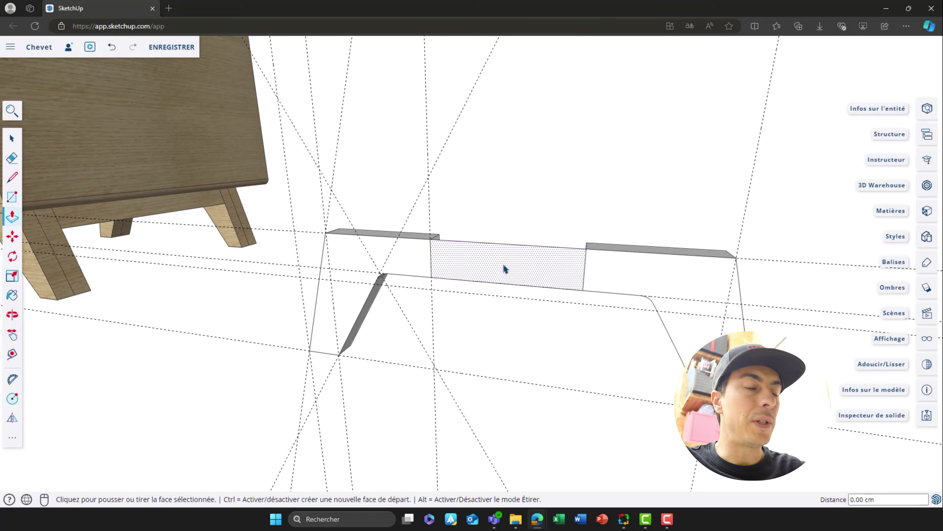
click(505, 268)
key(Escape)
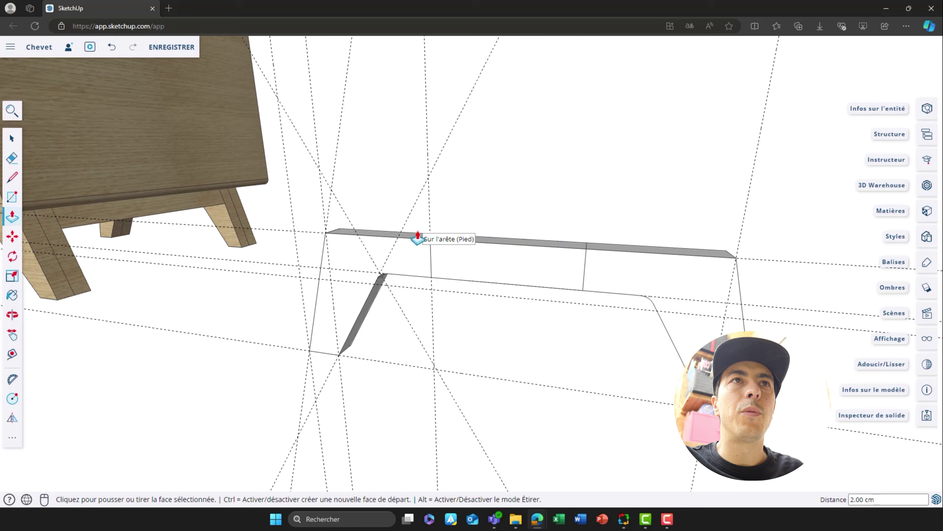
- Group the extruded connecting rail's geometry so that it is separate from the two legs
key(space)
click(483, 257)
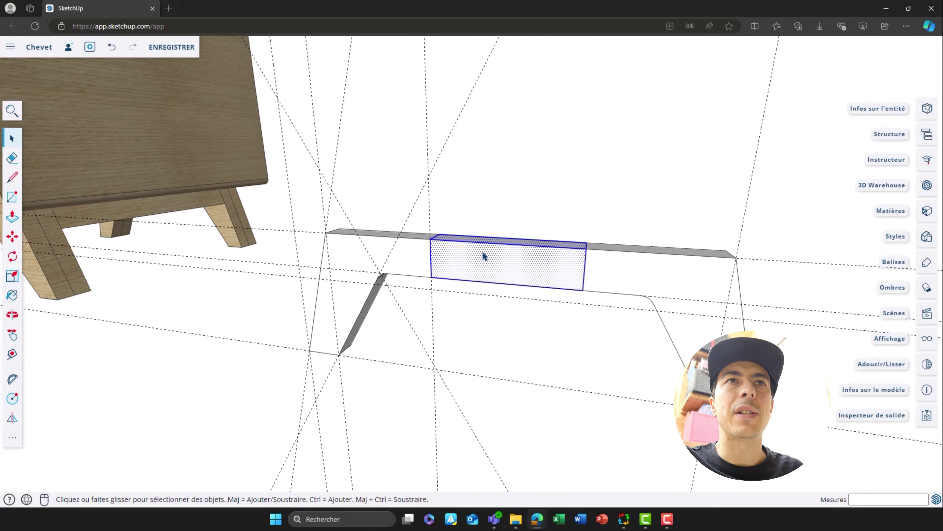
right_click(508, 270)
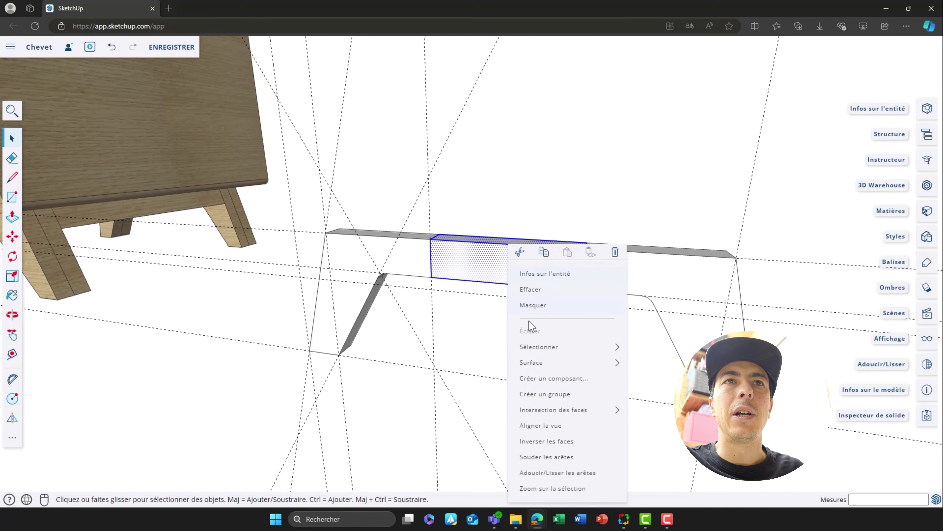
click(552, 393)
click(514, 284)
- Paint both legs and the connecting rail with the oak material [Color_000]1 Copy
middle_drag(540, 301, 552, 283)
scroll(561, 270, down, 2)
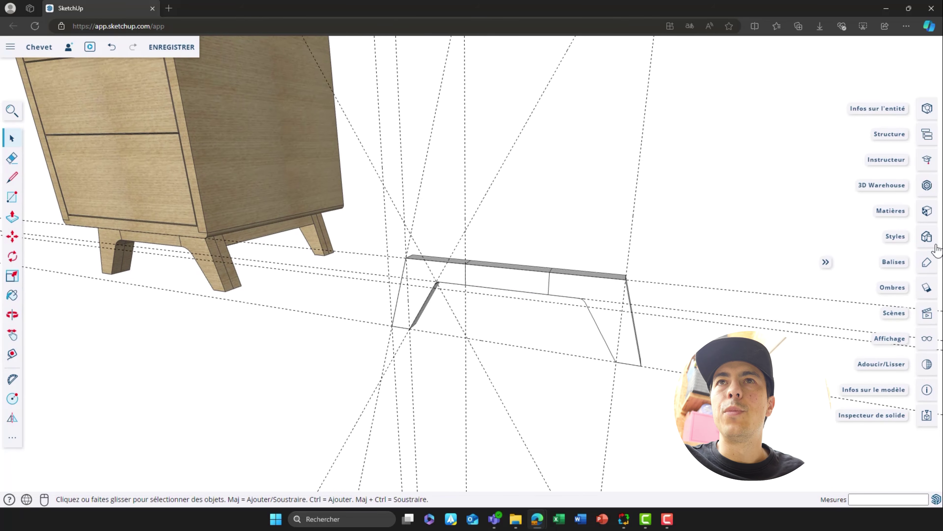
click(927, 211)
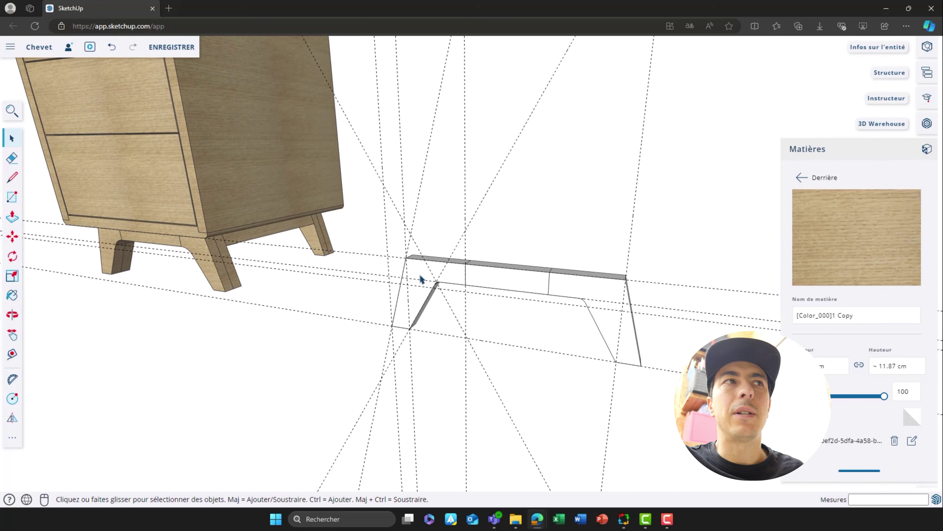
click(13, 295)
click(434, 265)
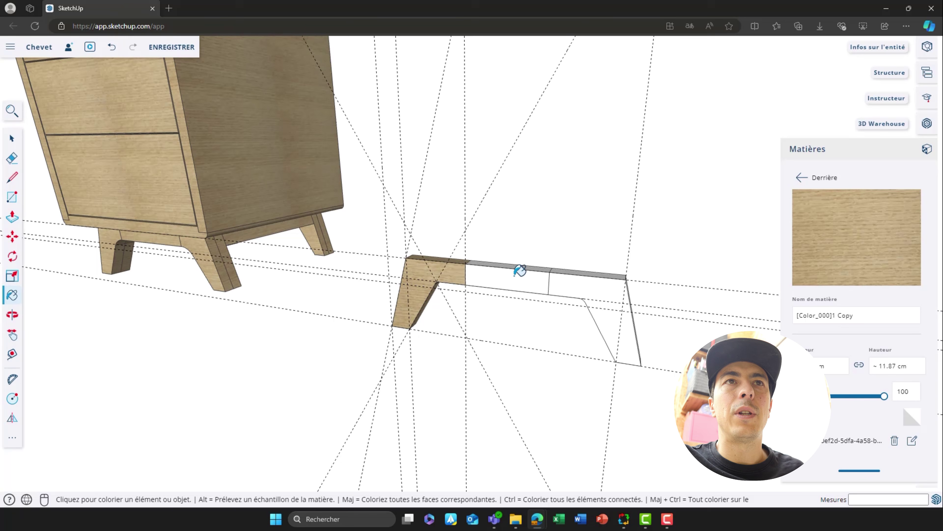
click(514, 275)
click(590, 282)
key(space)
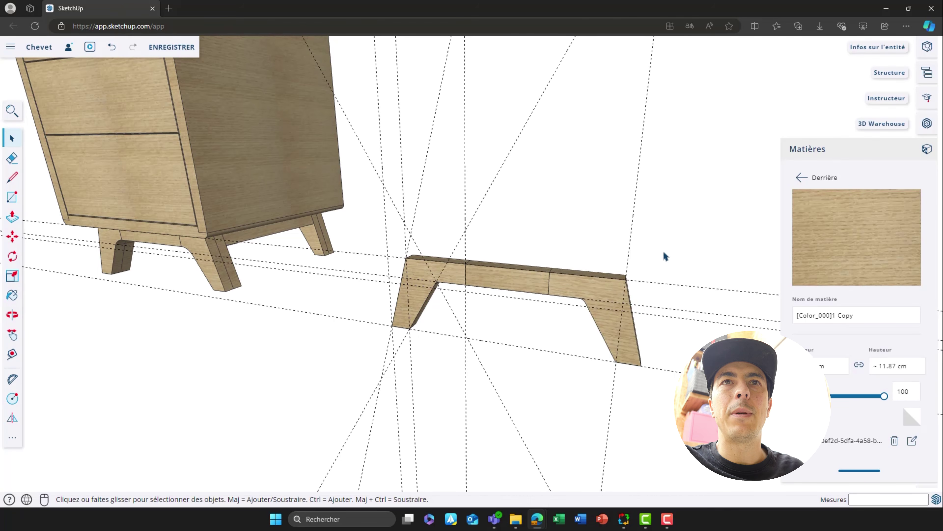
click(927, 149)
- Group the two legs and the connecting rail together as one leg frame
middle_drag(563, 265, 489, 294)
click(490, 295)
shift+click(452, 286)
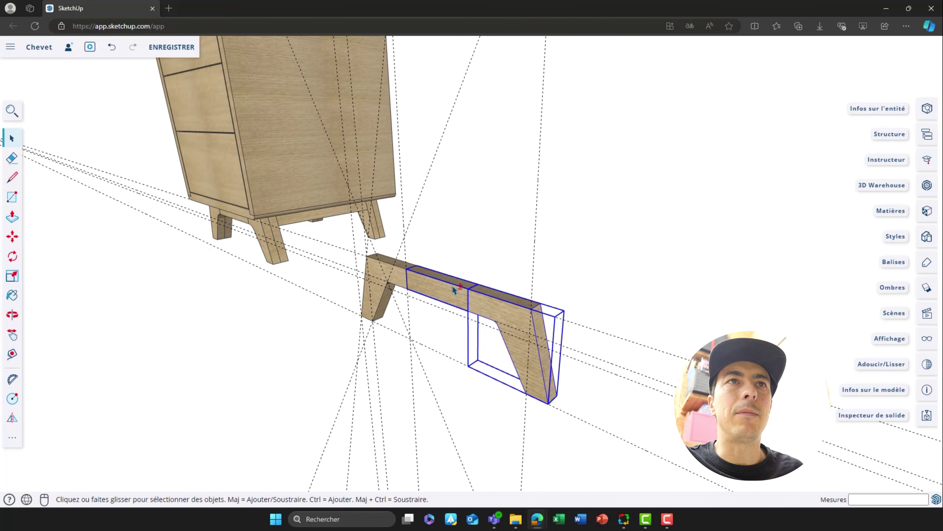
shift+click(385, 261)
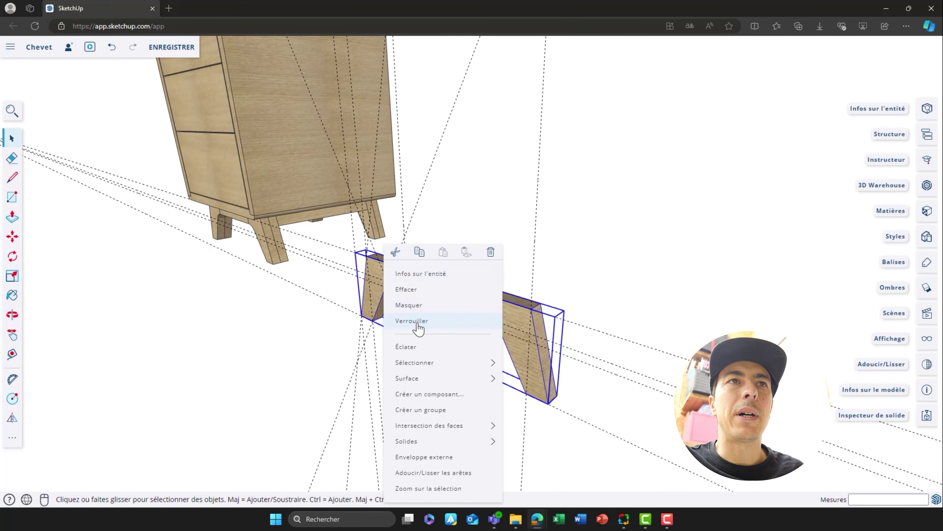
click(421, 409)
click(473, 263)
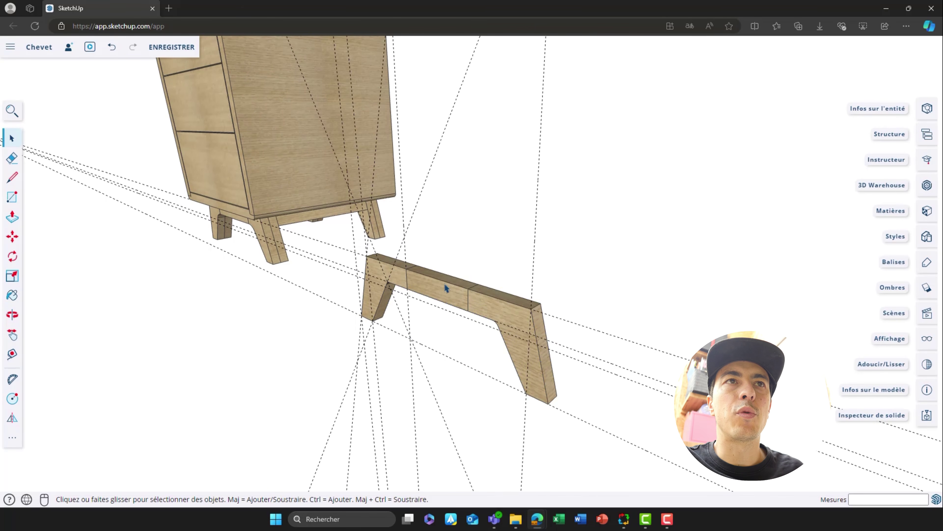
- Copy the leg frame 2 cm along the green axis so the copy sits flush behind the original, doubling the thickness
click(444, 290)
key(m)
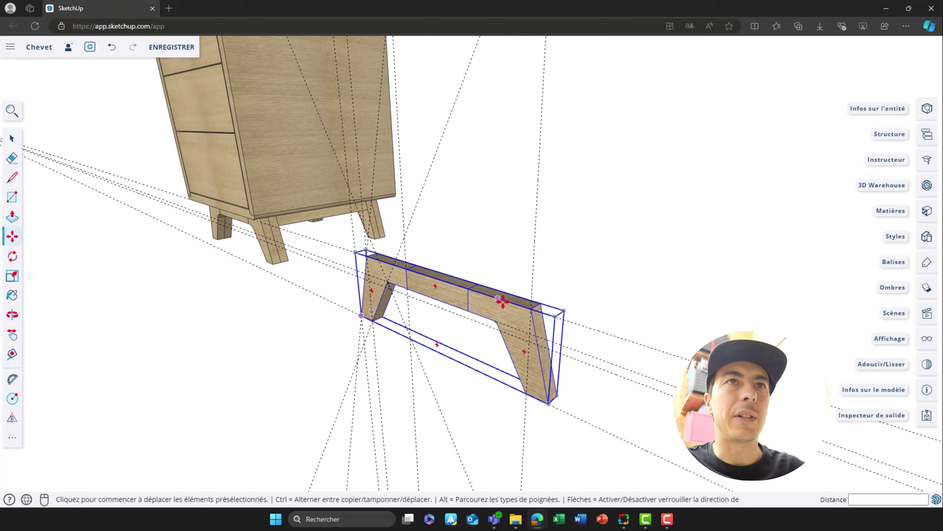
click(532, 309)
key(ctrl)
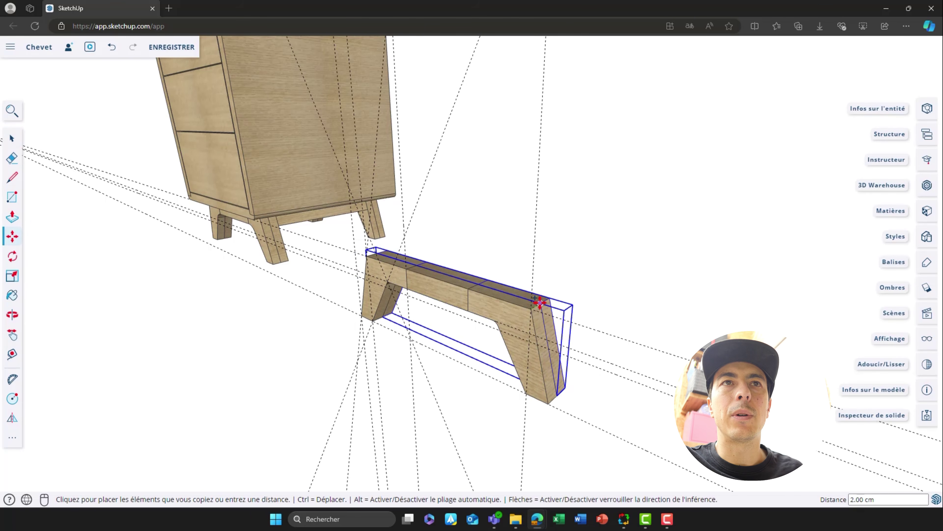
click(540, 303)
key(space)
click(569, 263)
- Select both layers of the doubled leg frame and copy them about 22 cm along the green axis
middle_drag(569, 263, 551, 280)
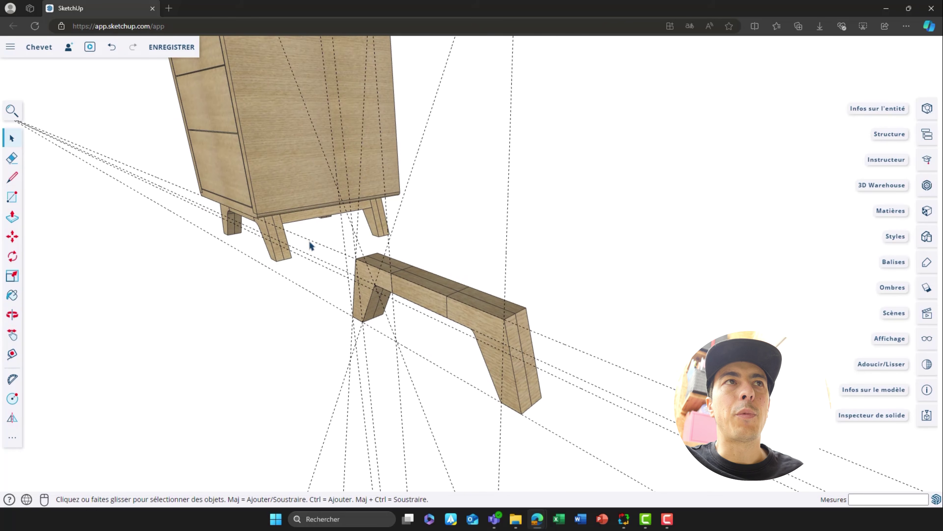
middle_drag(522, 344, 533, 320)
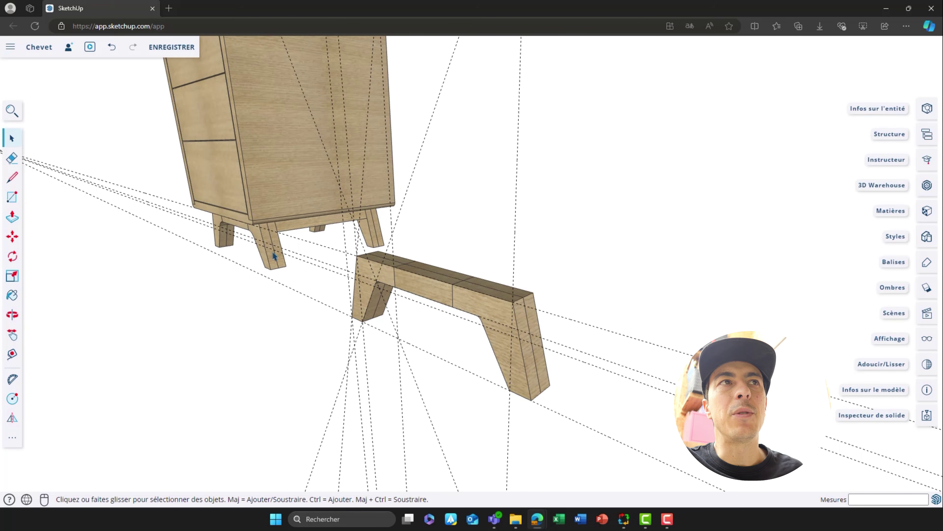
middle_drag(553, 336, 532, 351)
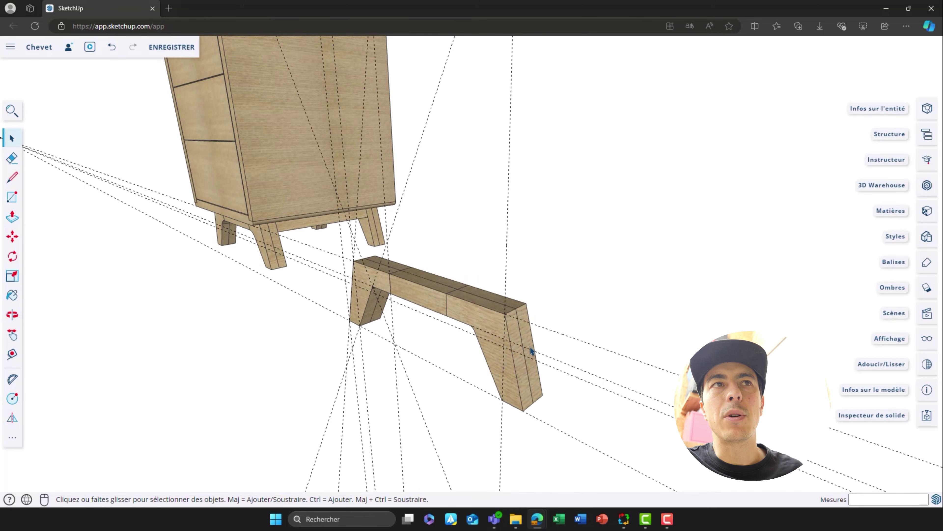
click(480, 293)
shift+click(469, 316)
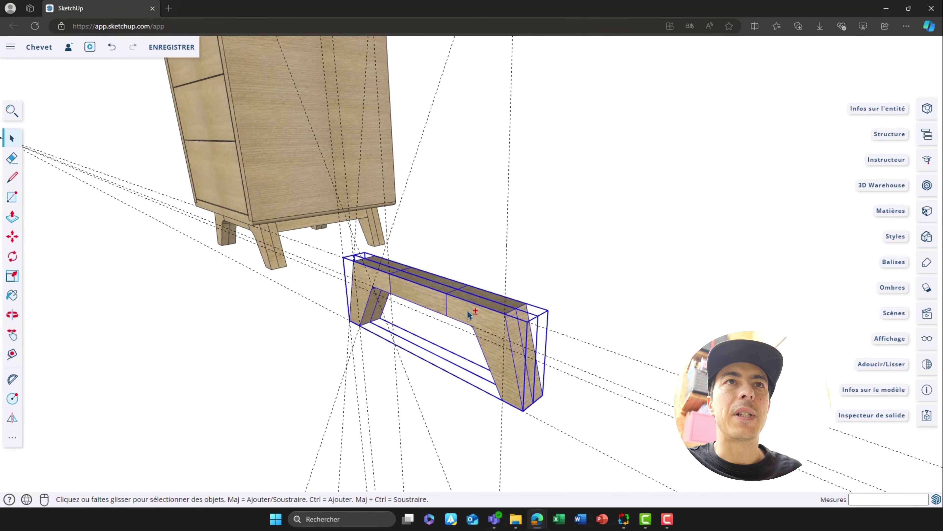
key(m)
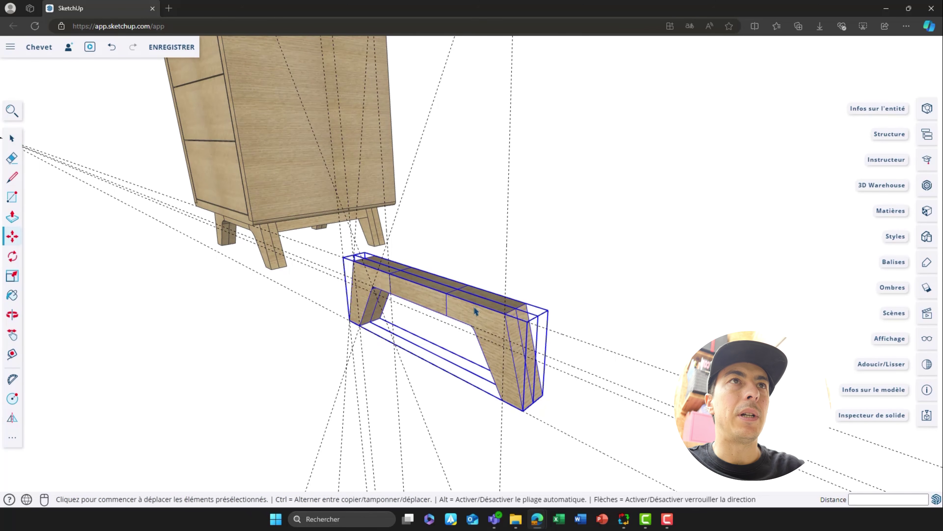
click(506, 315)
key(ctrl)
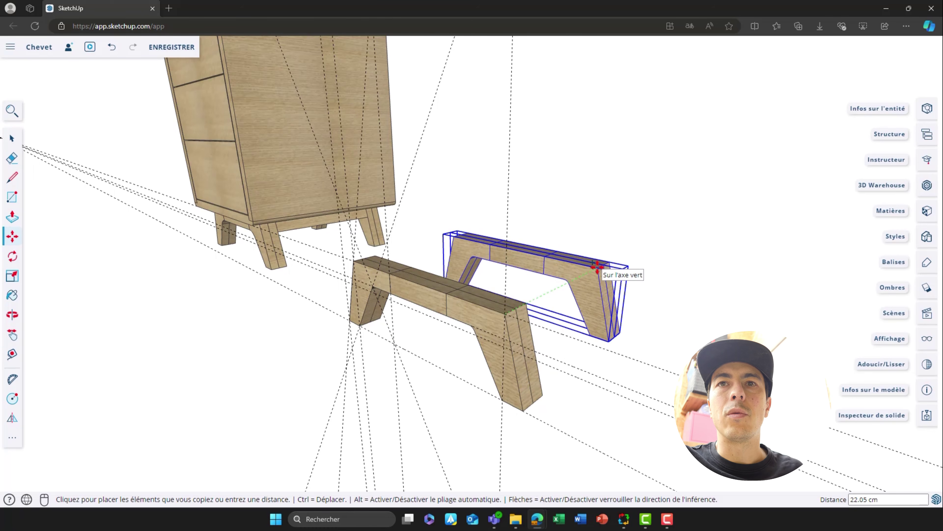
key(ctrl)
key(ctrl)
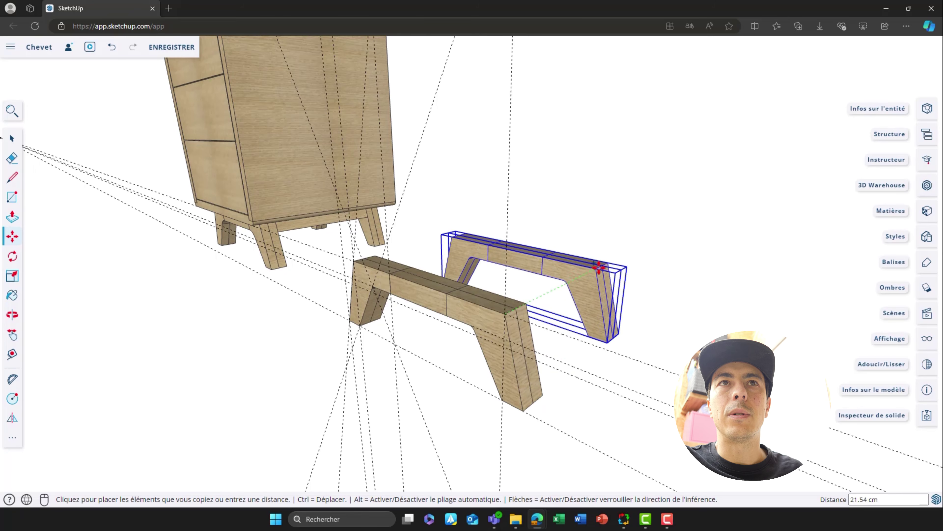
click(597, 267)
middle_drag(606, 268, 519, 284)
key(space)
key(t)
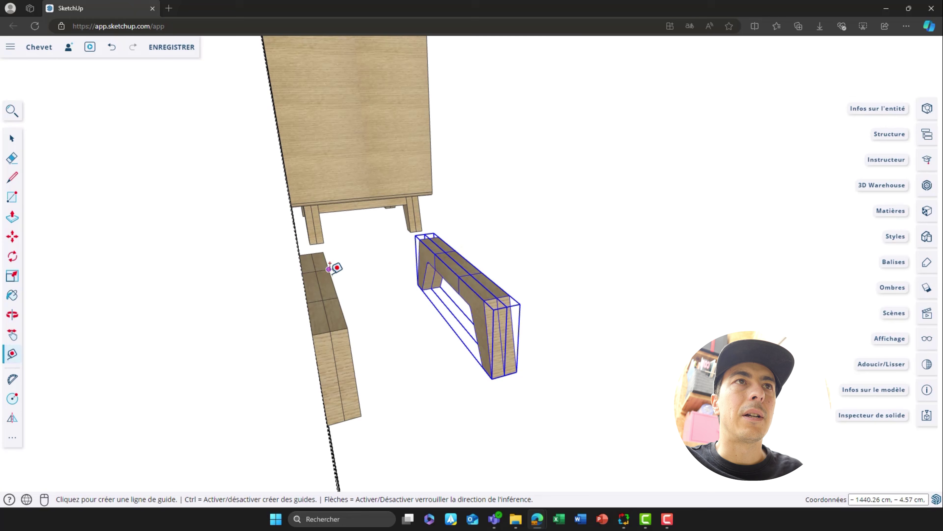
click(339, 303)
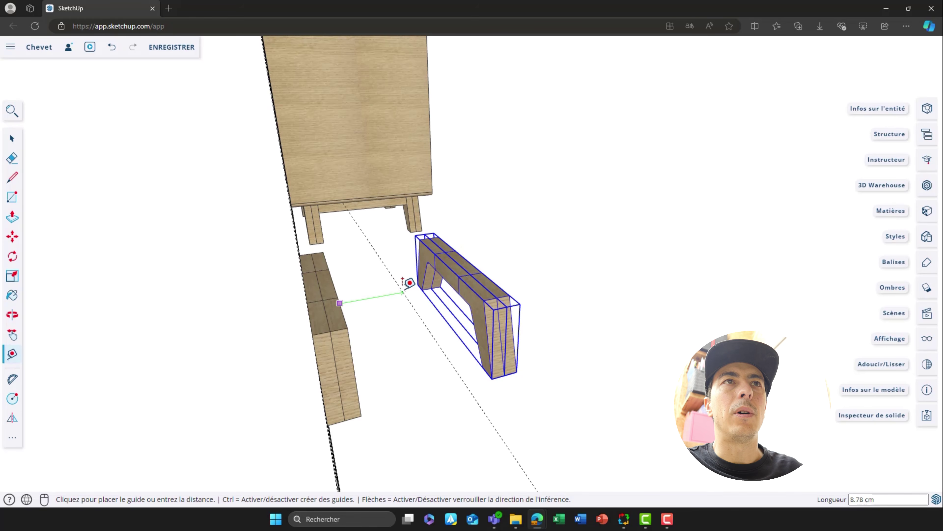
click(400, 276)
- Measure the inner distance between the two leg frames under the assembled cabinet with the Dimension tool, without keeping the dimension
scroll(355, 208, up, 3)
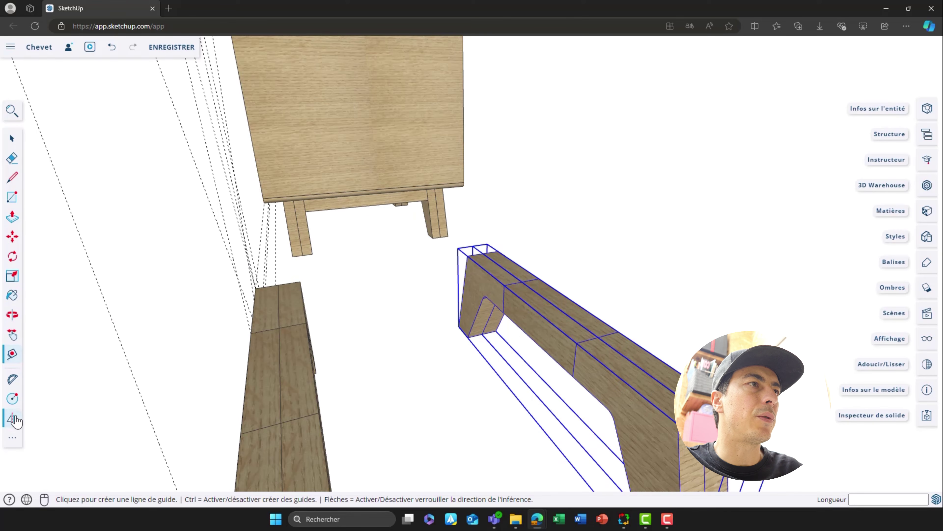
click(13, 437)
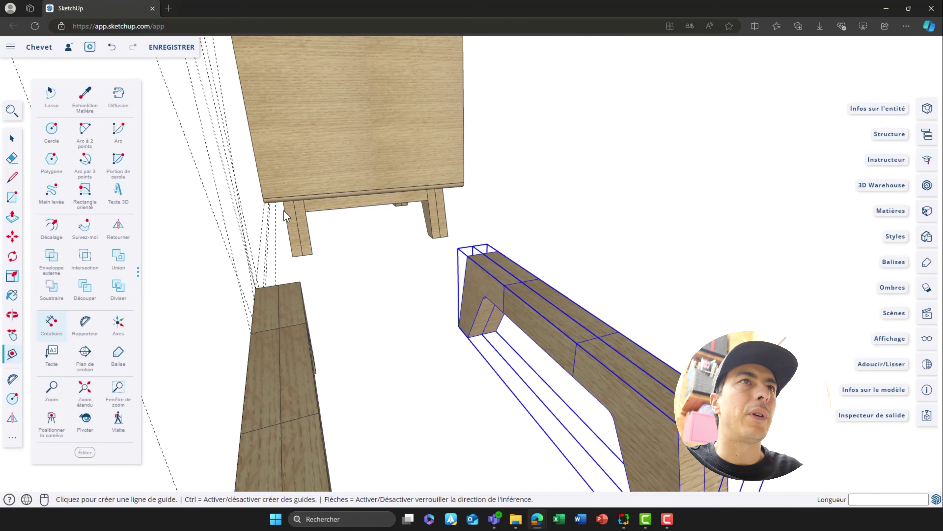
click(305, 211)
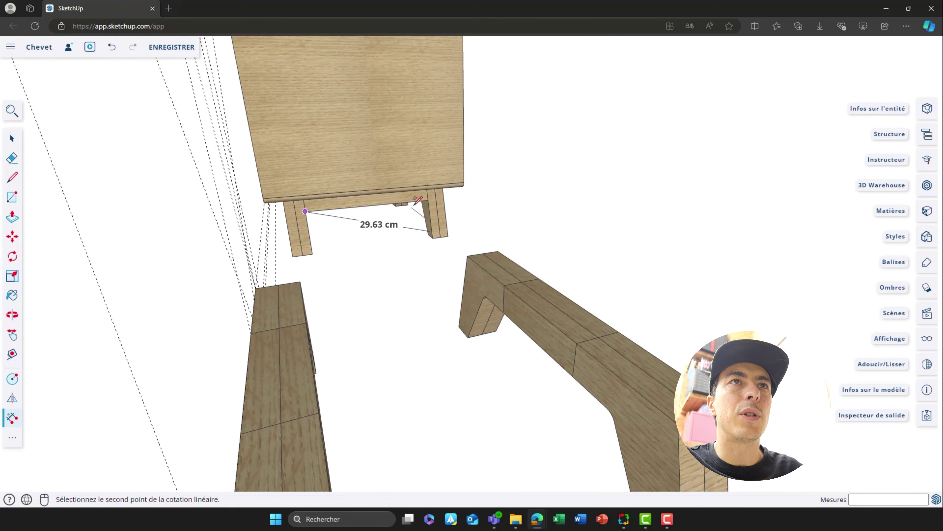
click(427, 201)
key(Escape)
scroll(408, 291, down, 3)
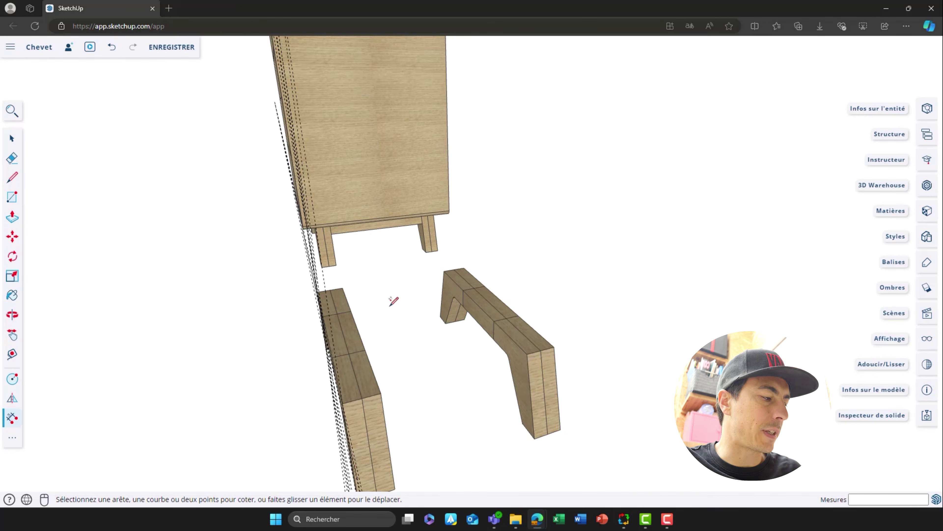
- Create a guide line parallel to the first leg frame's inner top edge, offset 24 cm towards the copied frame
scroll(394, 300, down, 1)
key(space)
key(t)
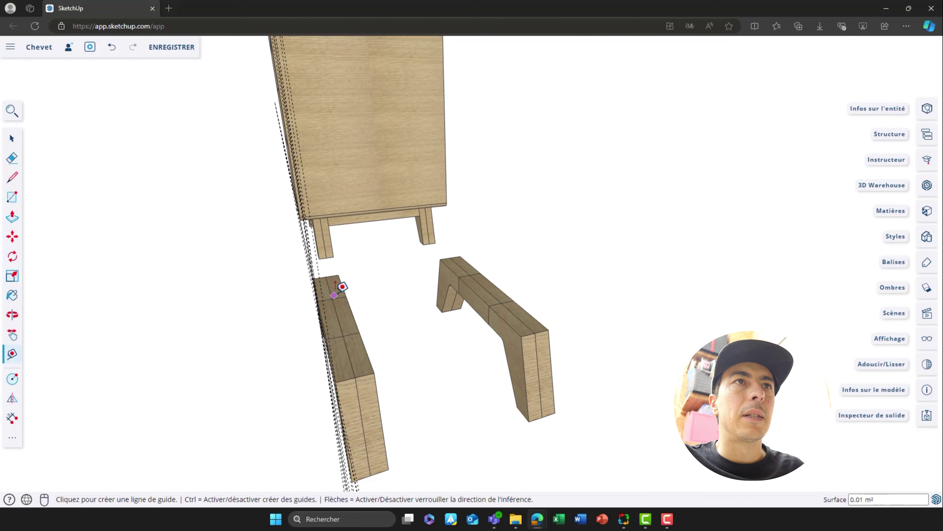
click(363, 340)
text(2)
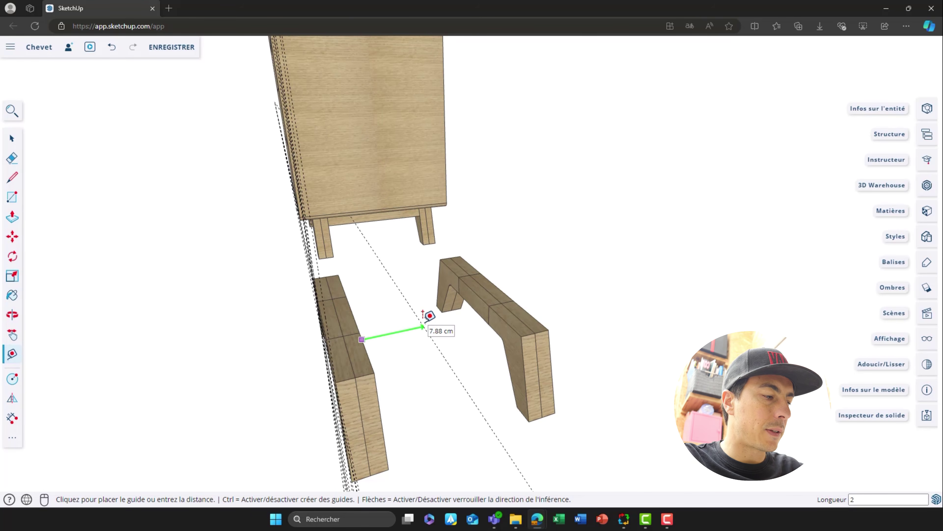
text(4)
key(Return)
- Move both layers of the copied leg frame by their inner top corner onto the 24 cm guide line
middle_drag(451, 327, 406, 340)
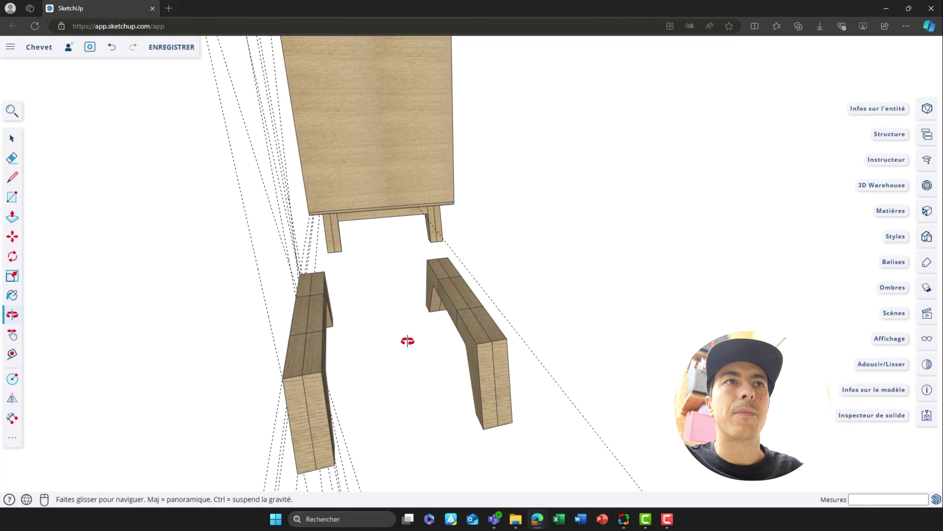
key(space)
click(467, 303)
ctrl+click(468, 302)
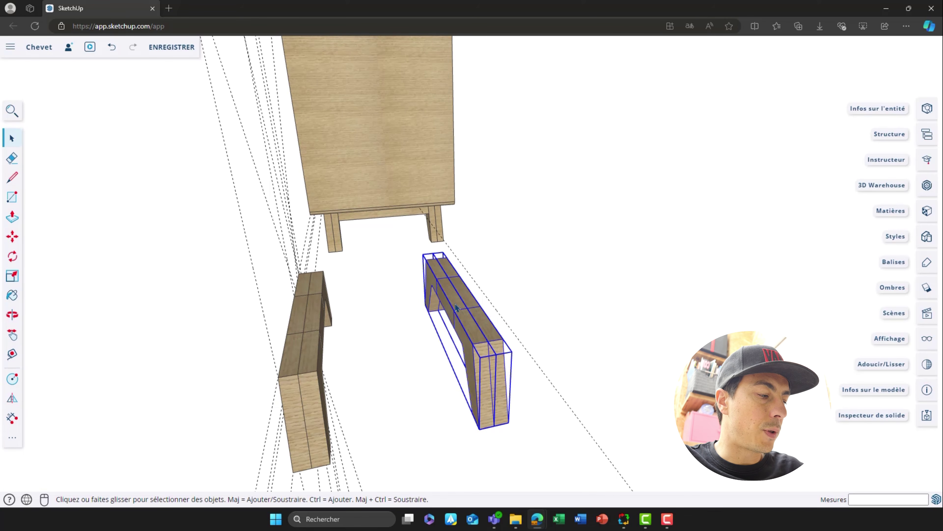
key(m)
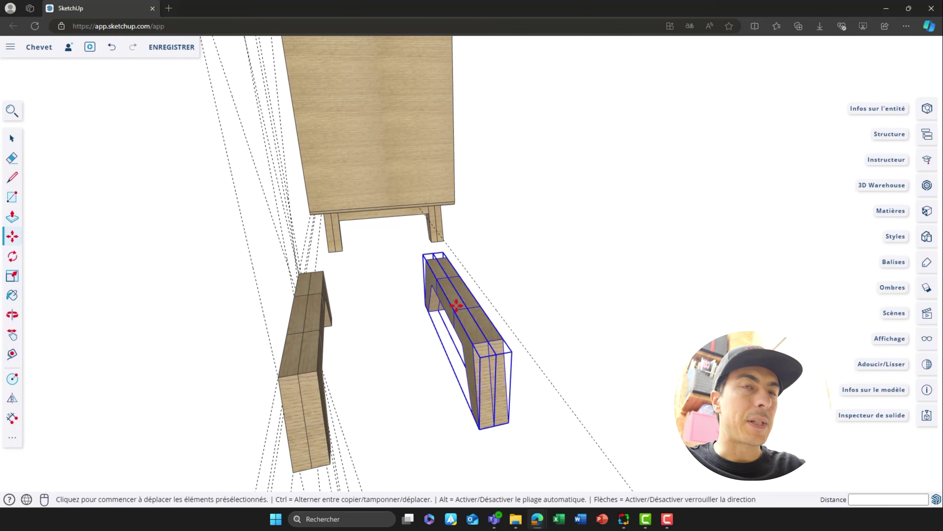
click(483, 344)
click(520, 340)
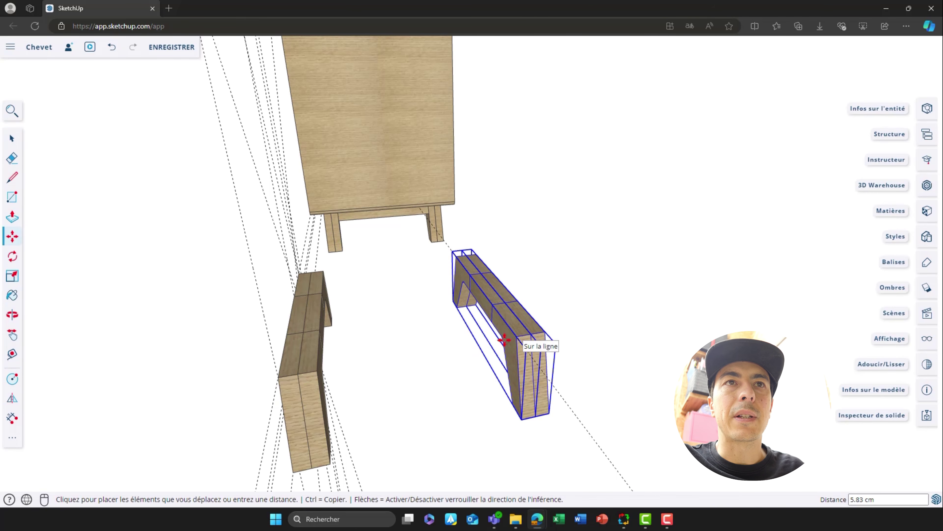
key(space)
click(390, 333)
- Examine the two spaced leg frames and how the base is joined and fixed beneath the assembled cabinet
middle_drag(387, 333, 554, 331)
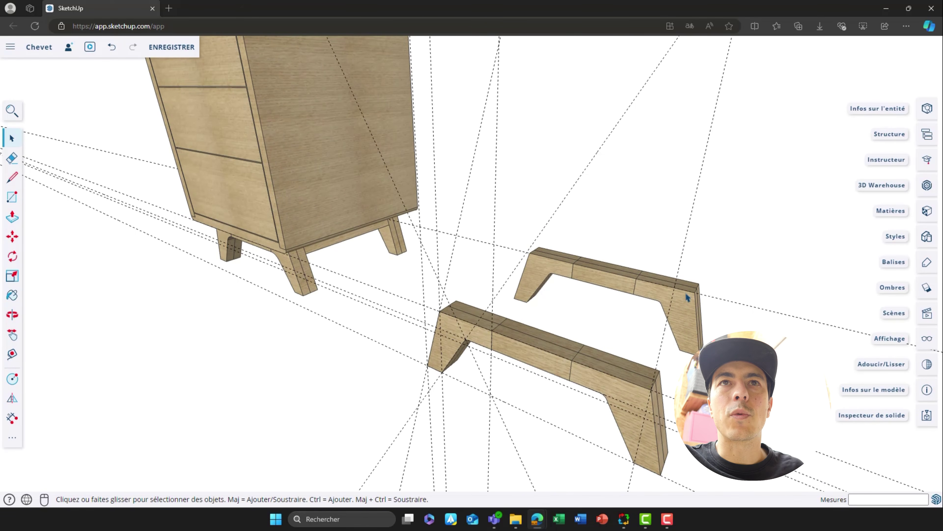
middle_drag(687, 297, 641, 273)
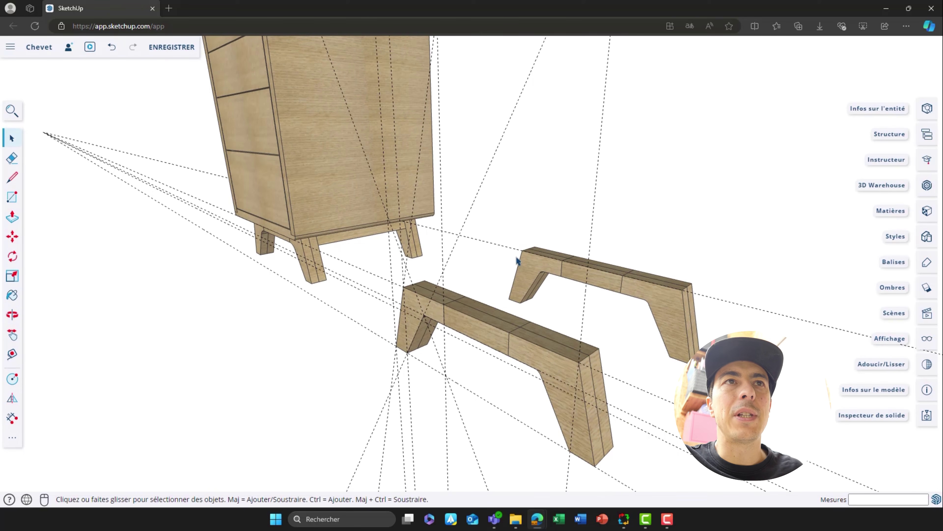
middle_drag(600, 302, 428, 178)
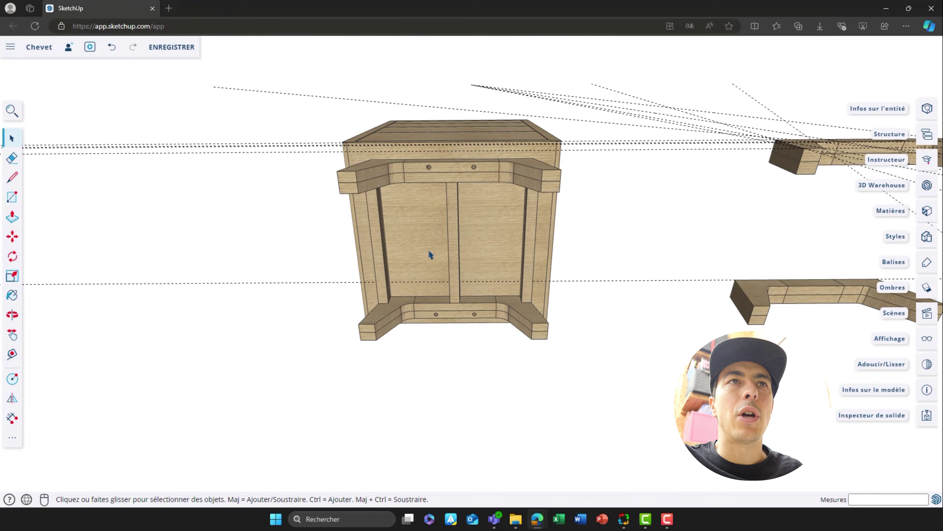
middle_drag(432, 129, 533, 313)
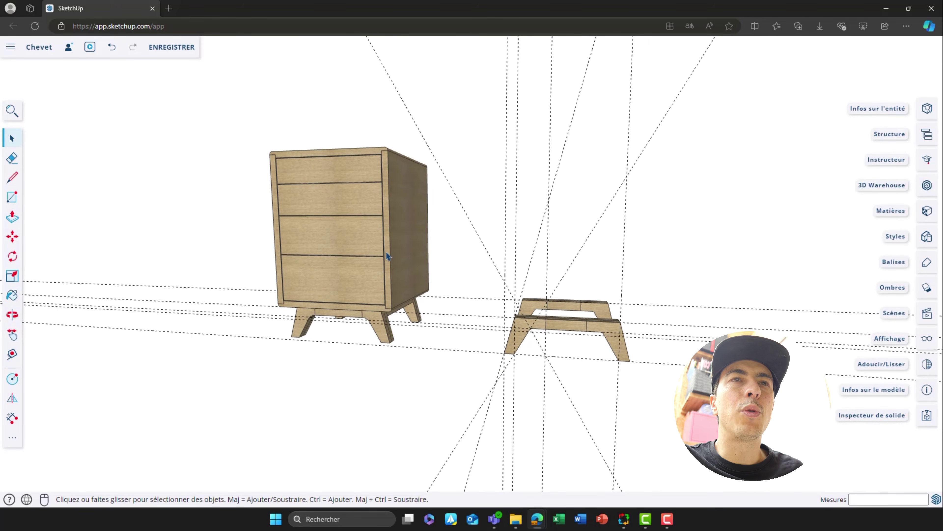
scroll(392, 256, up, 1)
shift+middle_drag(445, 280, 416, 338)
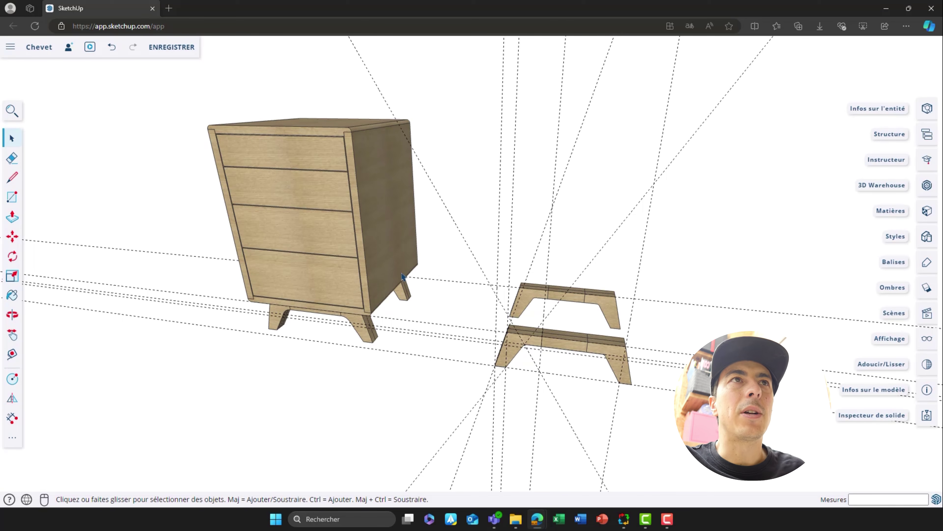
- Dimension the overall length of the first leg frame's top edge, placing the dimension above the frame
click(15, 419)
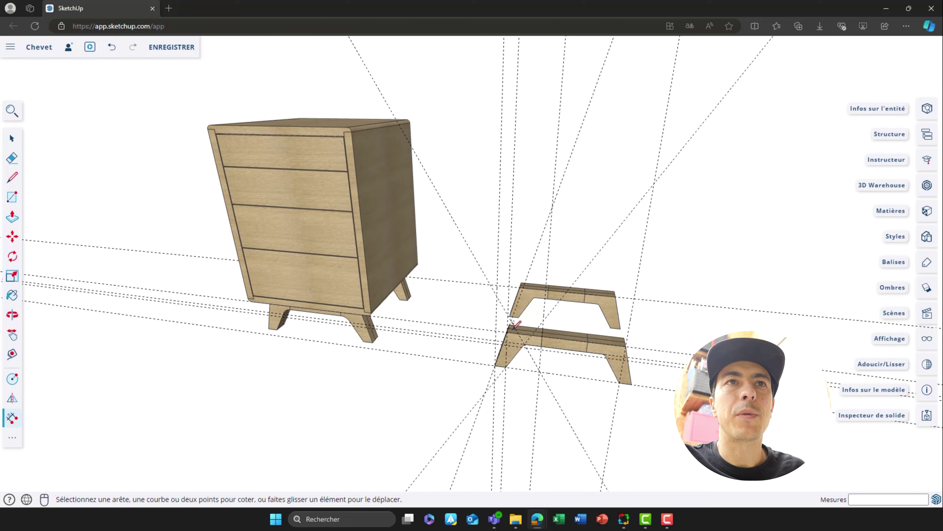
click(507, 332)
click(626, 346)
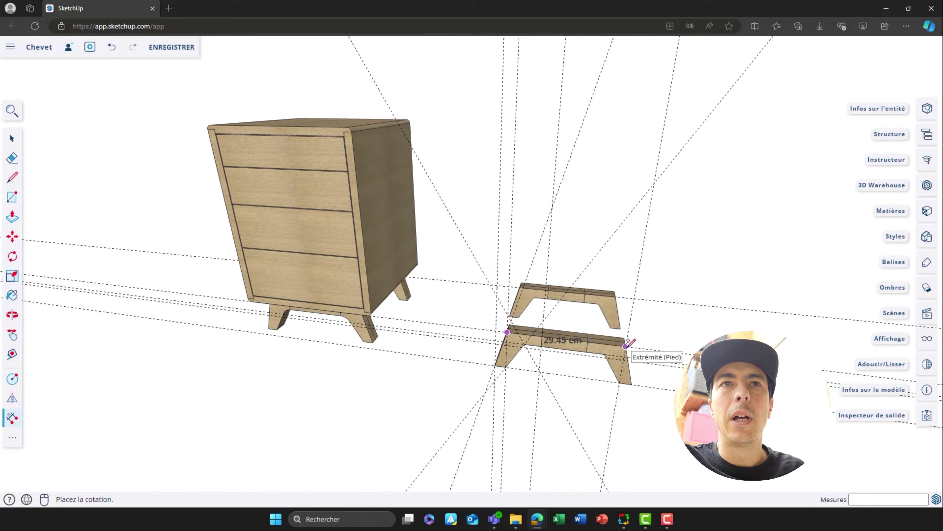
click(628, 320)
- Delete all construction guides from the model
middle_drag(634, 327, 527, 243)
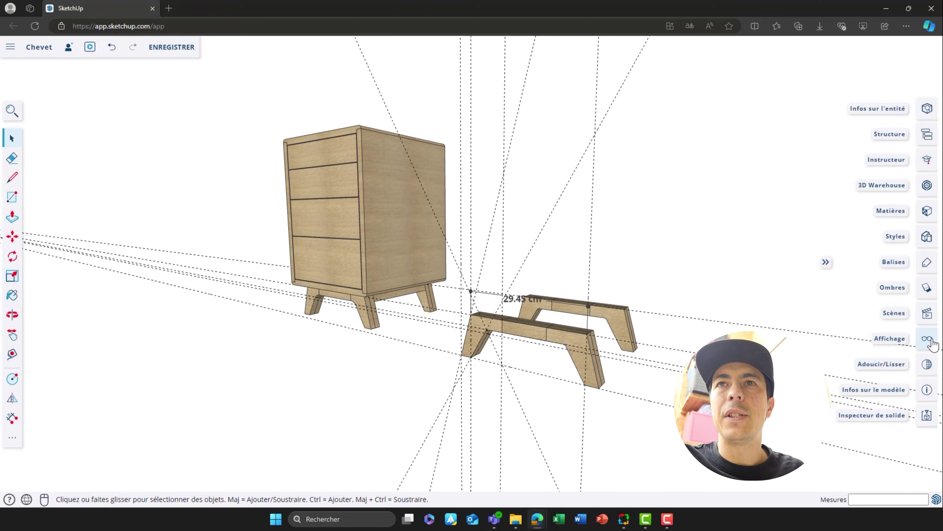
click(927, 388)
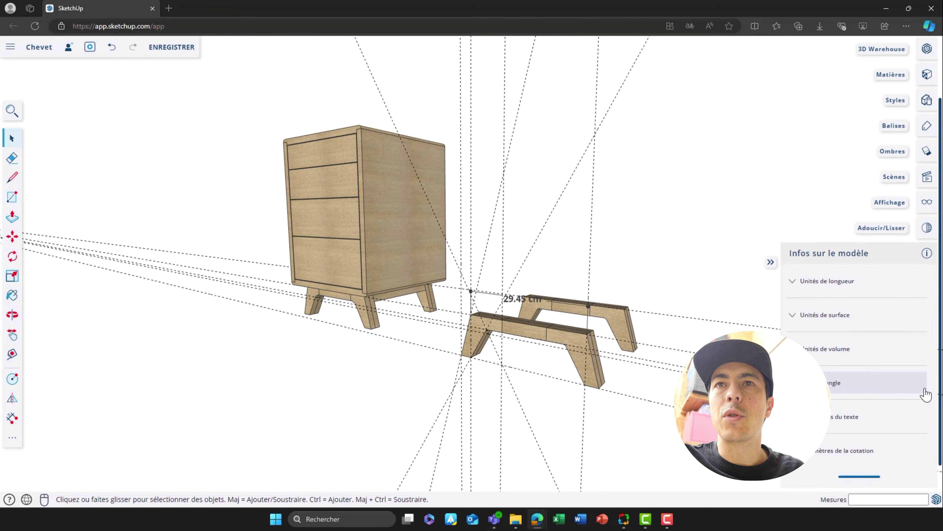
click(927, 254)
click(927, 336)
click(891, 376)
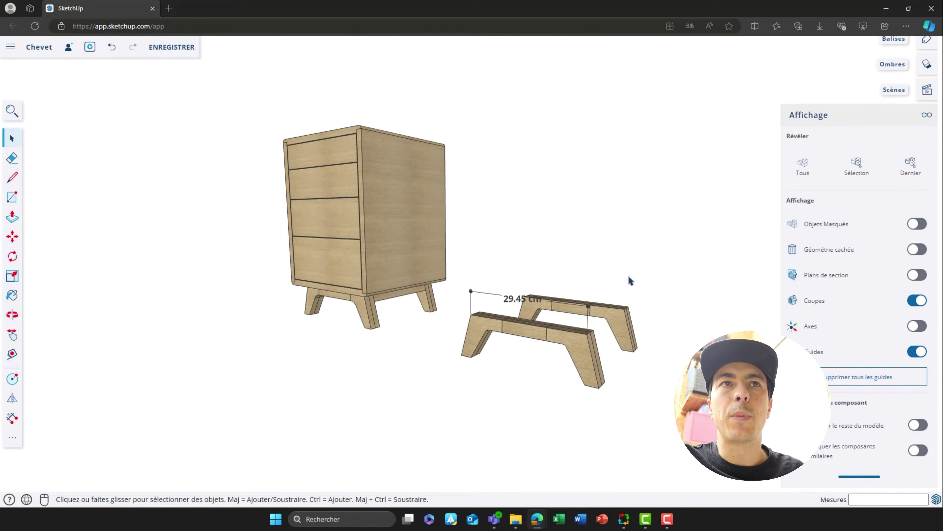
- Dimension the first leg frame's vertical height from its upper corner to the foot, placing the dimension beside the outer leg
middle_drag(498, 330, 537, 288)
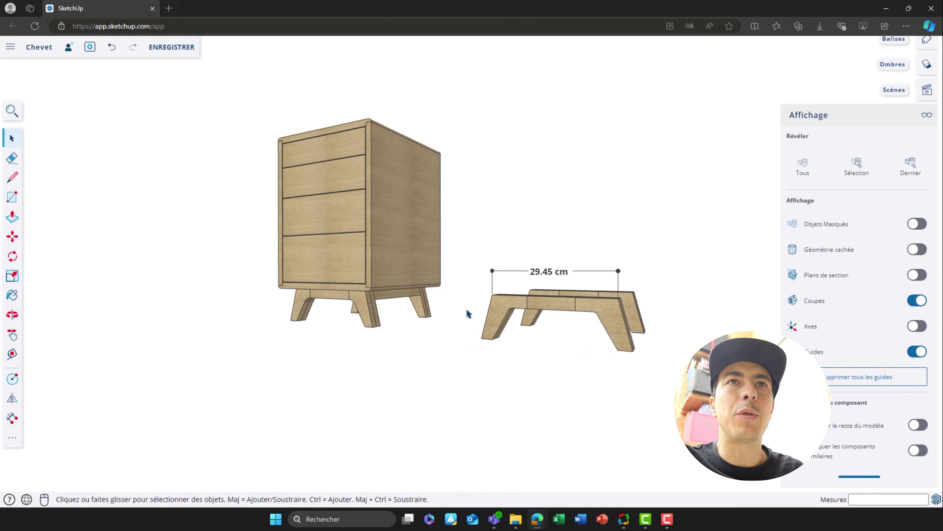
click(11, 418)
scroll(487, 303, up, 5)
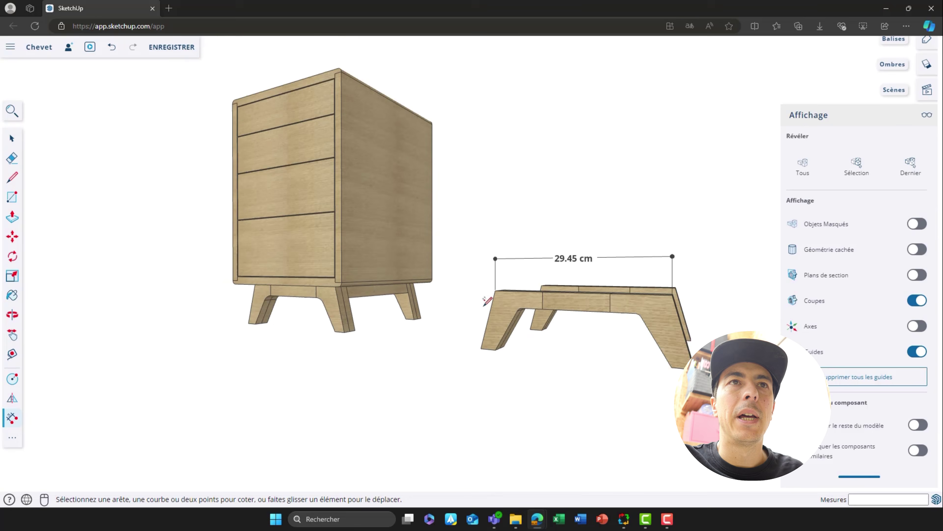
click(501, 284)
click(480, 365)
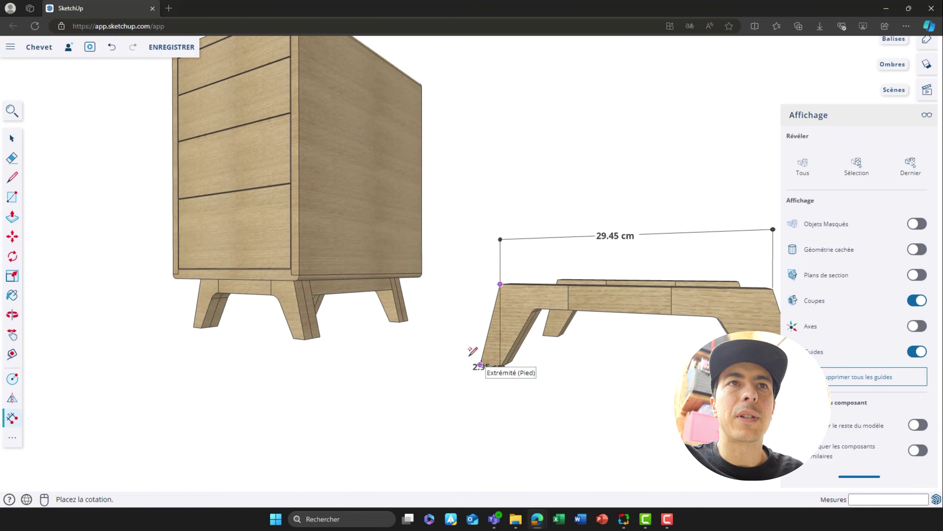
click(453, 353)
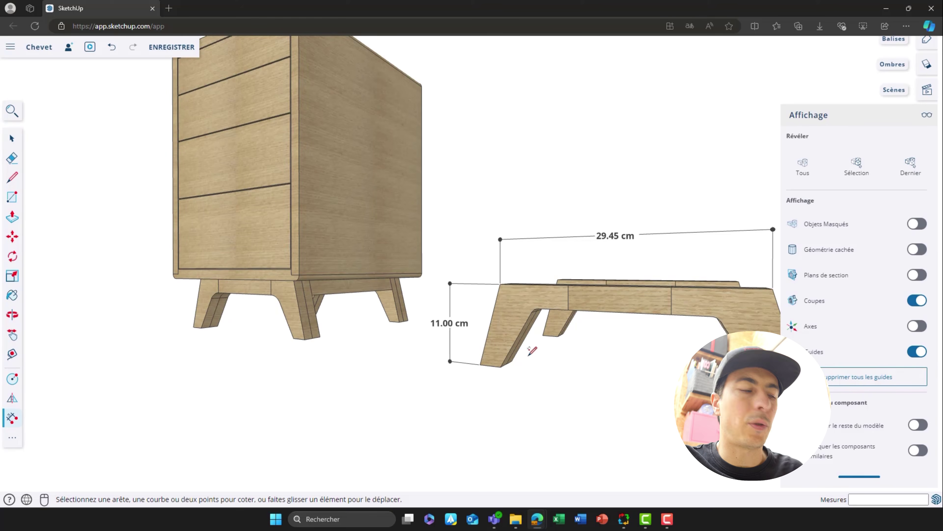
key(space)
scroll(435, 239, down, 8)
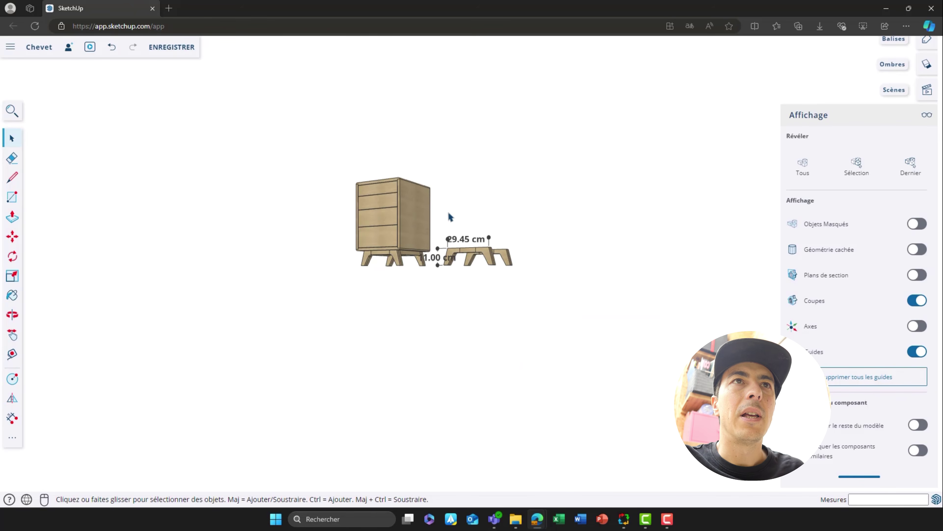
scroll(438, 208, up, 8)
scroll(444, 230, down, 4)
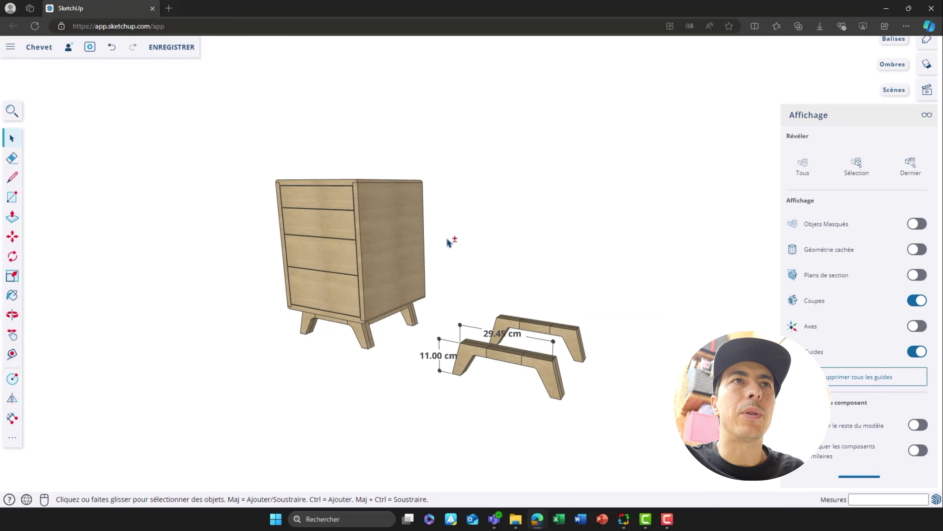
shift+middle_drag(447, 238, 460, 215)
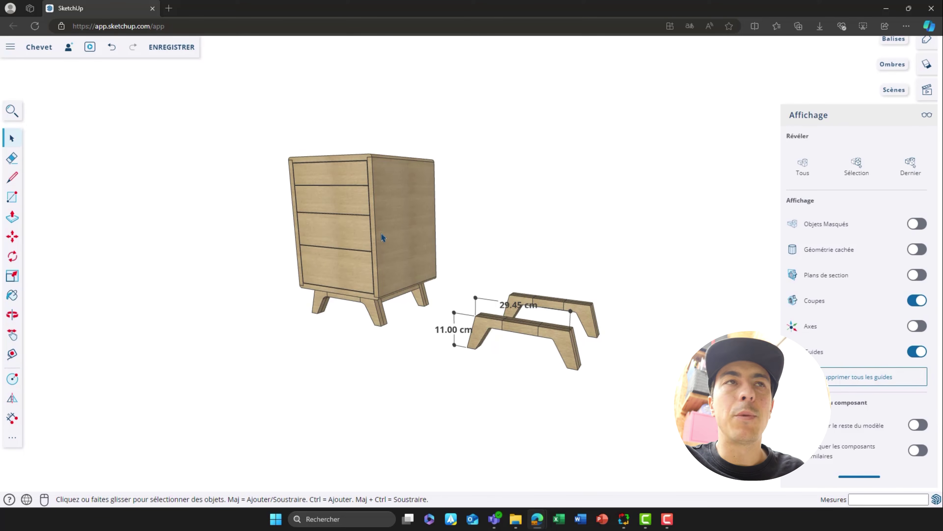